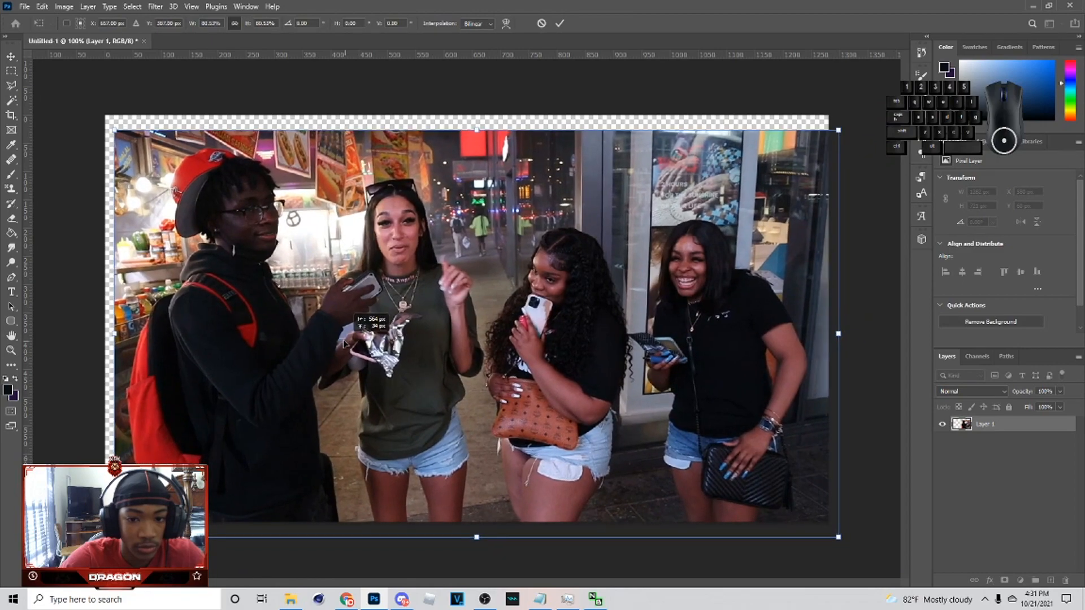
- Scale the photo layer up proportionally to about 84.42% so it spans the canvas
{"action": "left_click_drag", "start_coordinate": [842, 333], "coordinate": [860, 333]}
{"action": "left_click_drag", "start_coordinate": [111, 333], "coordinate": [100, 318]}
{"action": "left_click_drag", "start_coordinate": [865, 319], "coordinate": [862, 319]}
{"action": "mouse_move", "coordinate": [744, 369]}
{"action": "left_mouse_down"}
{"action": "mouse_move", "coordinate": [743, 358]}
{"action": "mouse_move", "coordinate": [743, 368]}
{"action": "left_mouse_up"}
- Nudge the enlarged photo up and slightly right until it covers the whole canvas, and apply the transform
{"action": "key", "text": "Up"}
{"action": "key", "text": "Up"}
{"action": "key", "text": "Up"}
{"action": "key", "text": "Up"}
{"action": "key", "text": "Up"}
{"action": "key", "text": "Up"}
{"action": "key", "text": "Right"}
{"action": "key", "text": "Right"}
{"action": "key", "text": "Right"}
{"action": "key", "text": "Right"}
{"action": "key", "text": "Right"}
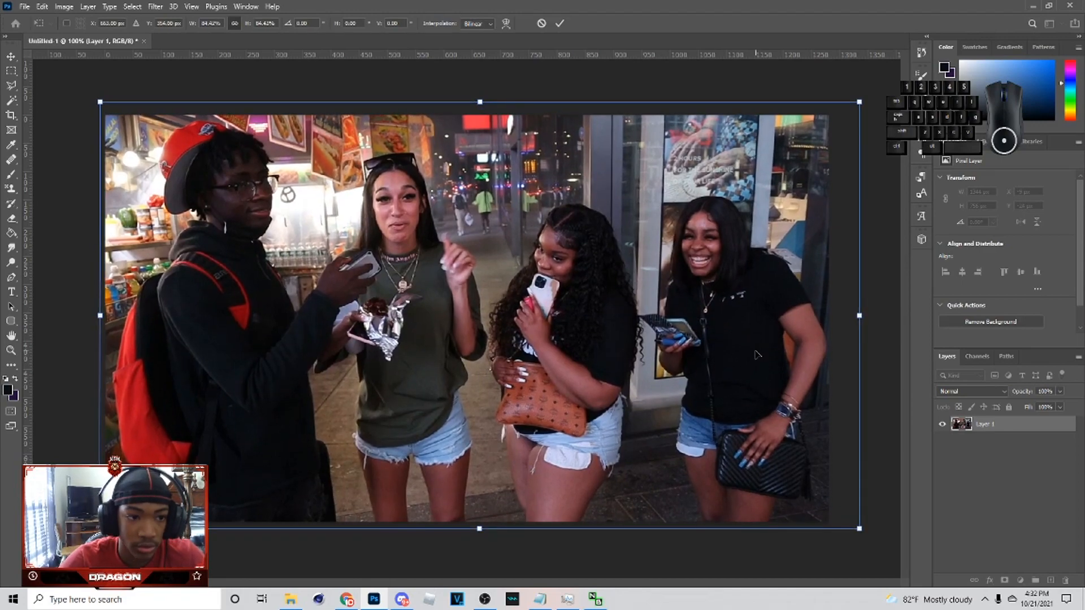
{"action": "key", "text": "Up"}
{"action": "key", "text": "Up"}
{"action": "key", "text": "Up"}
{"action": "key", "text": "Up"}
{"action": "key", "text": "Up"}
{"action": "key", "text": "Up"}
{"action": "key", "text": "Return"}
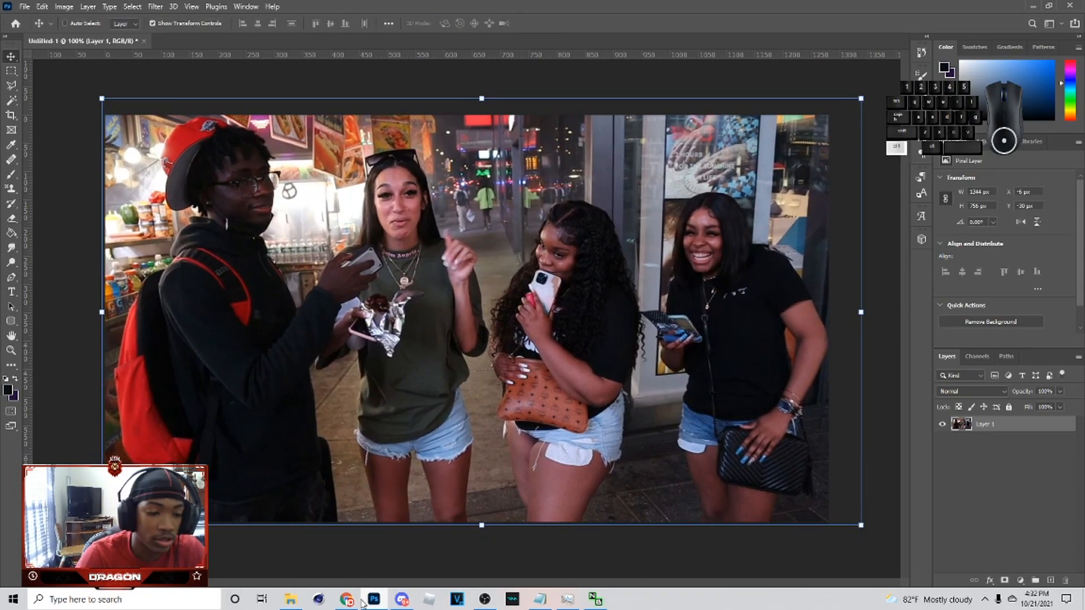
- Start a Pen path around the woman in the green shirt, tracing the inner edges of both her legs
{"action": "key", "text": "p"}
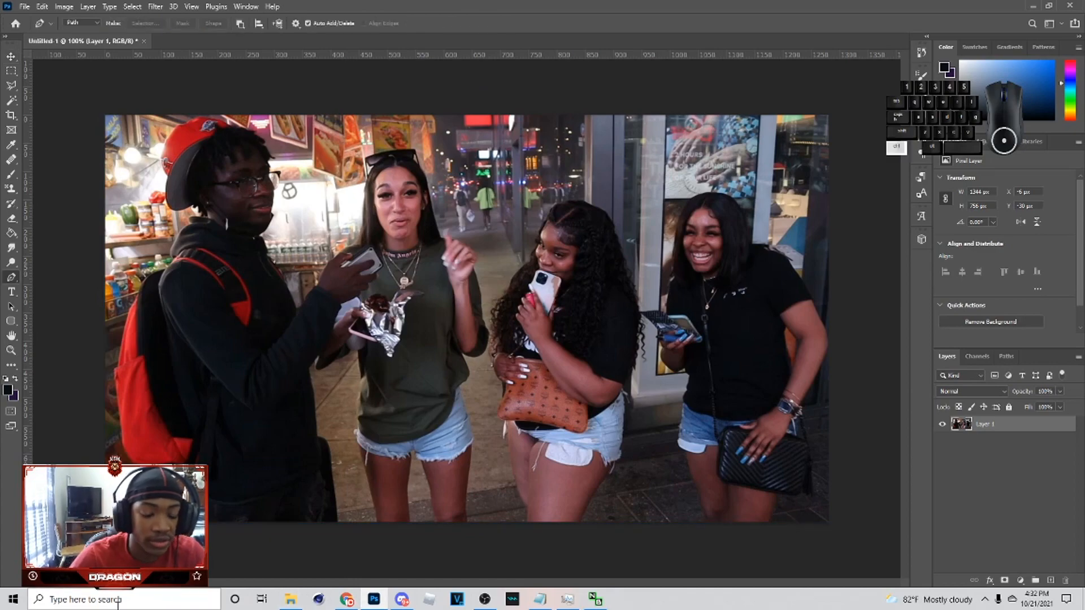
{"action": "key", "text": "ctrl+plus"}
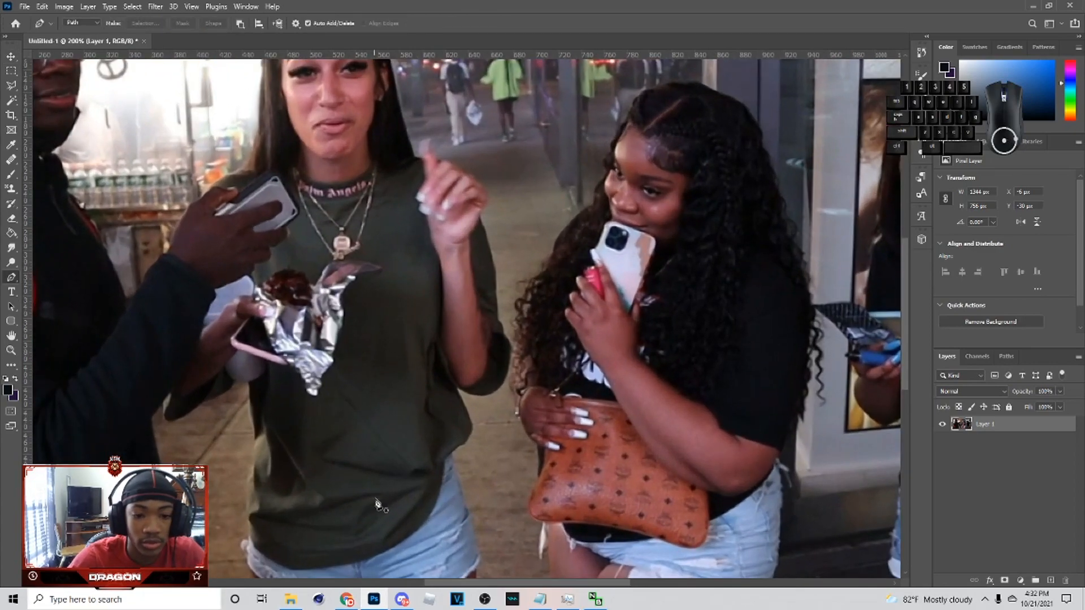
{"action": "scroll", "coordinate": [910, 326], "scroll_direction": "down", "scroll_amount": 5}
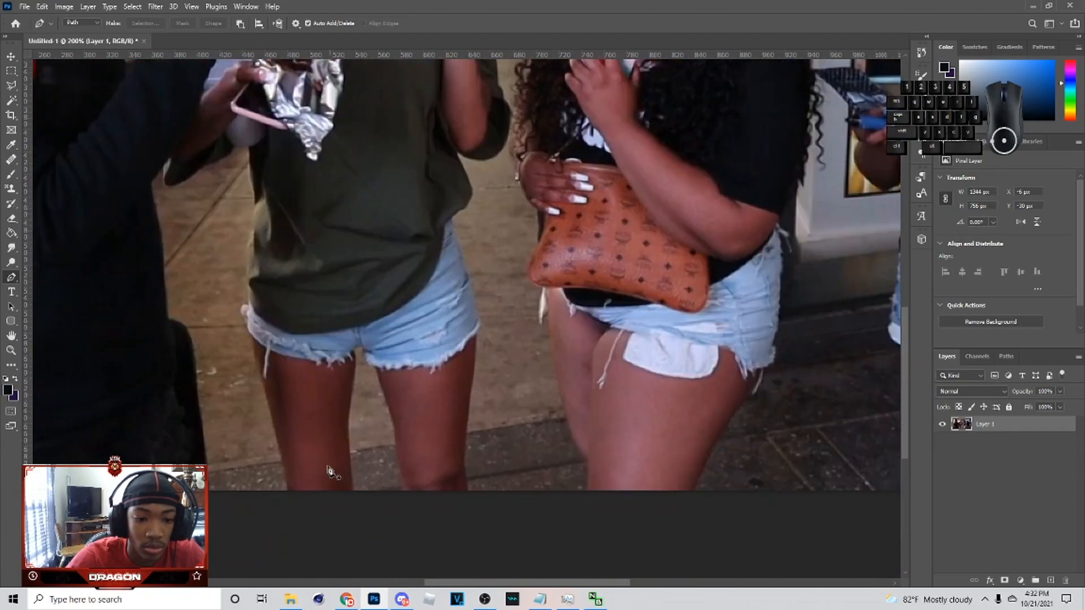
{"action": "left_click_drag", "start_coordinate": [353, 492], "coordinate": [349, 460]}
{"action": "left_click", "coordinate": [349, 459]}
{"action": "left_click", "coordinate": [352, 389]}
{"action": "left_click", "coordinate": [354, 350]}
{"action": "left_click", "coordinate": [365, 355]}
{"action": "left_click", "coordinate": [370, 366]}
{"action": "left_click", "coordinate": [378, 378]}
{"action": "left_click_drag", "start_coordinate": [393, 424], "coordinate": [396, 437]}
{"action": "left_click", "coordinate": [401, 480]}
{"action": "left_click", "coordinate": [411, 503]}
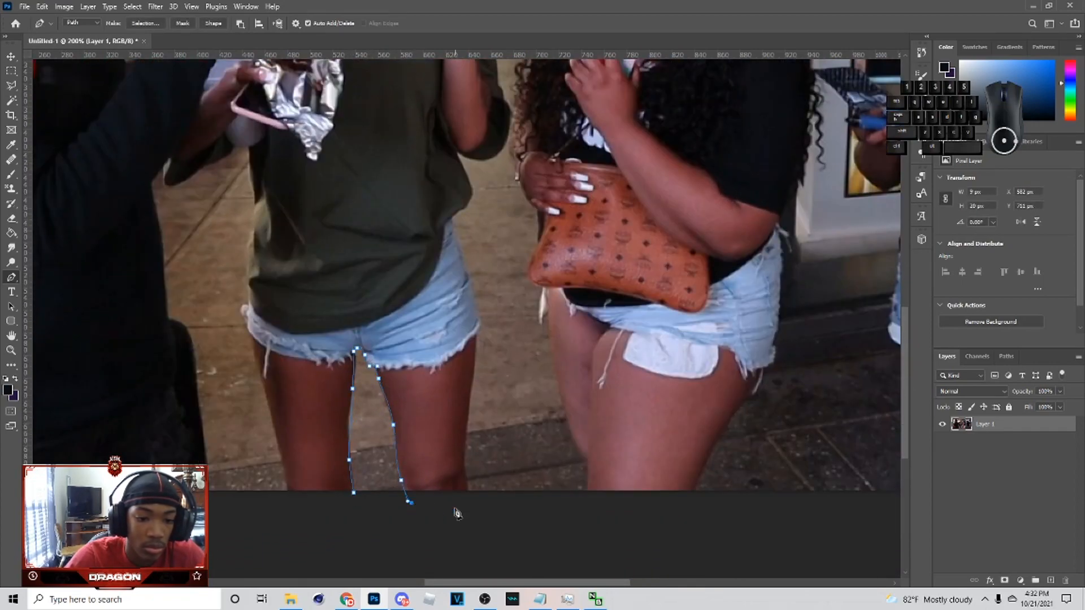
- Extend the path around the bottom of her leg and up the outer thigh and shorts to the shirt's side
{"action": "left_click", "coordinate": [454, 508]}
{"action": "left_click", "coordinate": [466, 490]}
{"action": "scroll", "coordinate": [465, 470], "scroll_direction": "up", "scroll_amount": 1}
{"action": "left_click_drag", "start_coordinate": [475, 411], "coordinate": [474, 387]}
{"action": "left_click", "coordinate": [475, 382]}
{"action": "left_click", "coordinate": [479, 369]}
{"action": "left_click", "coordinate": [477, 357]}
{"action": "scroll", "coordinate": [475, 353], "scroll_direction": "up", "scroll_amount": 1}
{"action": "left_click", "coordinate": [460, 336]}
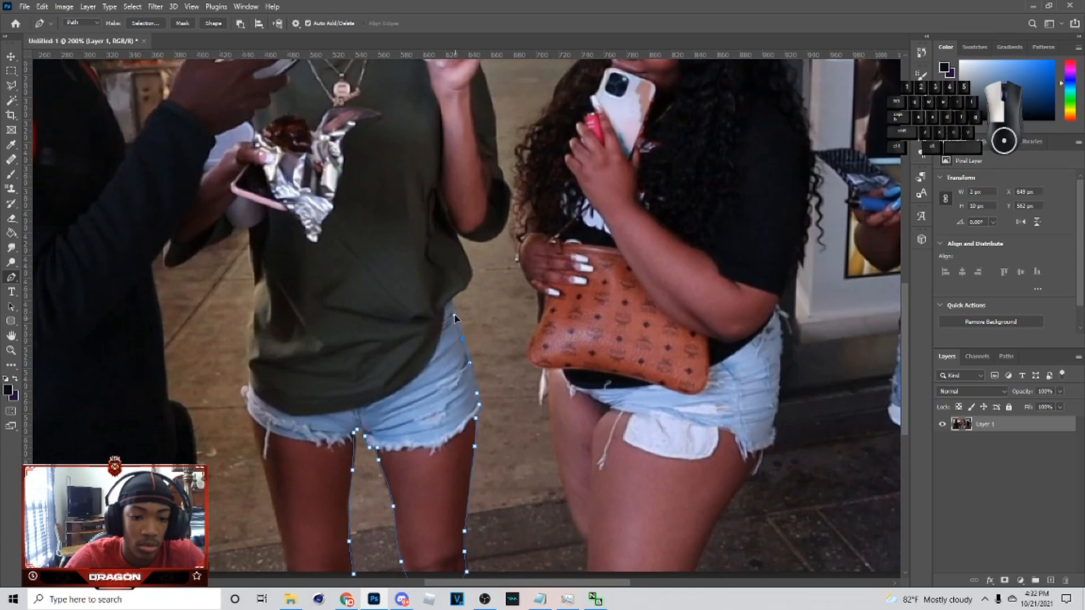
{"action": "left_click", "coordinate": [452, 309]}
{"action": "left_click", "coordinate": [452, 299]}
{"action": "scroll", "coordinate": [452, 303], "scroll_direction": "up", "scroll_amount": 1}
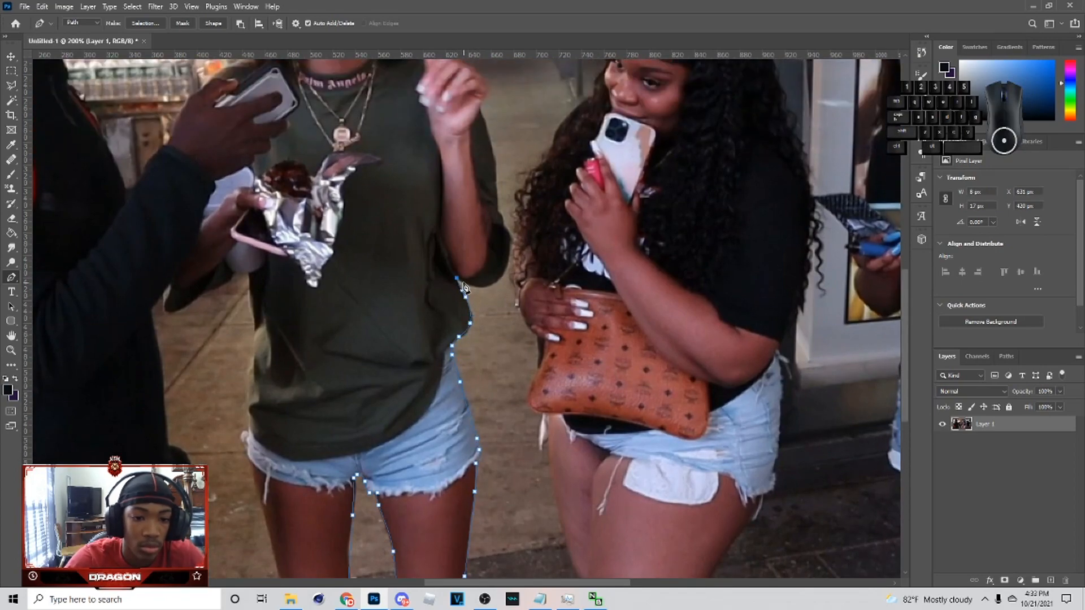
- Trace the path around her bent elbow and up the outer edge of the sleeve to the raised hand
{"action": "left_click", "coordinate": [479, 287]}
{"action": "left_click_drag", "start_coordinate": [510, 250], "coordinate": [494, 214]}
{"action": "left_click", "coordinate": [507, 235]}
{"action": "left_click", "coordinate": [503, 227]}
{"action": "left_click", "coordinate": [501, 218]}
{"action": "left_click", "coordinate": [498, 211]}
{"action": "scroll", "coordinate": [498, 211], "scroll_direction": "up", "scroll_amount": 1}
{"action": "scroll", "coordinate": [483, 188], "scroll_direction": "up", "scroll_amount": 1}
{"action": "left_click", "coordinate": [480, 190]}
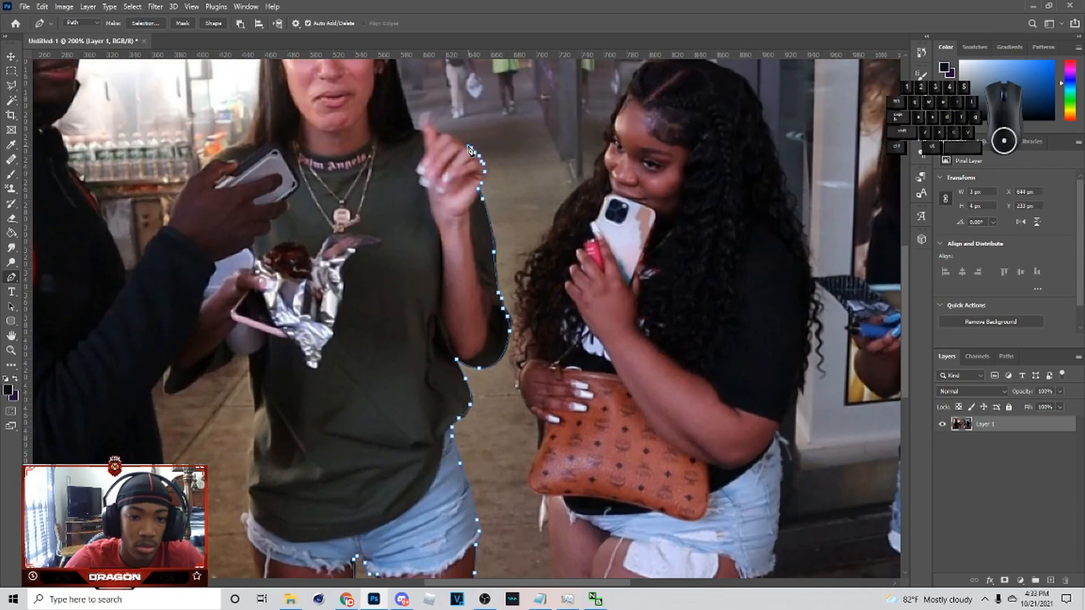
- Continue the path around the raised hand's fingers and up along the hair beside her face
{"action": "scroll", "coordinate": [469, 150], "scroll_direction": "up", "scroll_amount": 1}
{"action": "left_click", "coordinate": [441, 163]}
{"action": "scroll", "coordinate": [414, 157], "scroll_direction": "up", "scroll_amount": 2}
{"action": "left_click", "coordinate": [402, 172]}
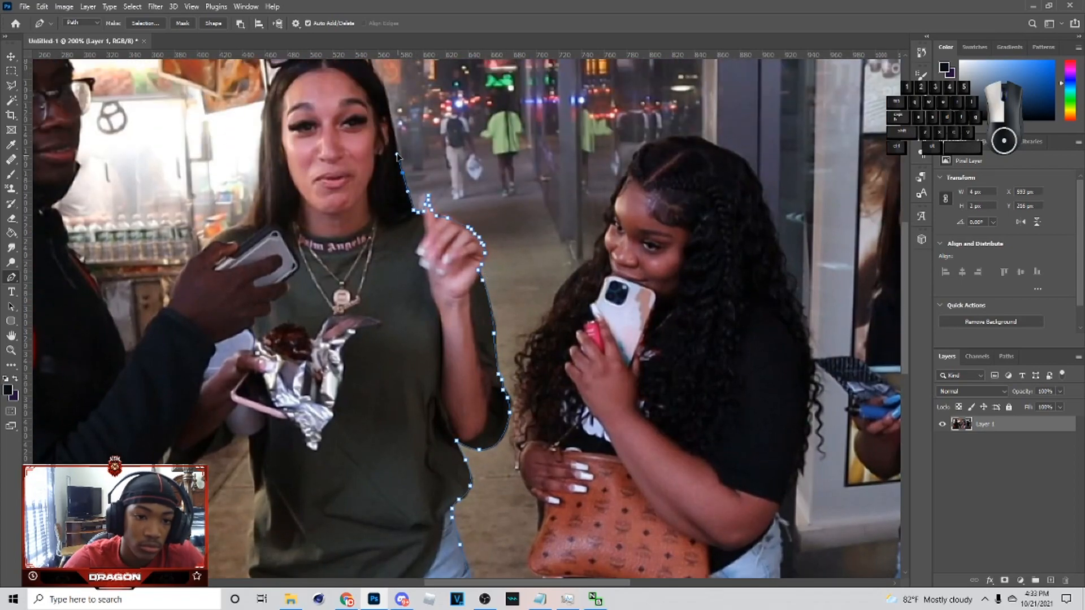
{"action": "scroll", "coordinate": [395, 135], "scroll_direction": "up", "scroll_amount": 3}
{"action": "left_click_drag", "start_coordinate": [394, 205], "coordinate": [388, 182]}
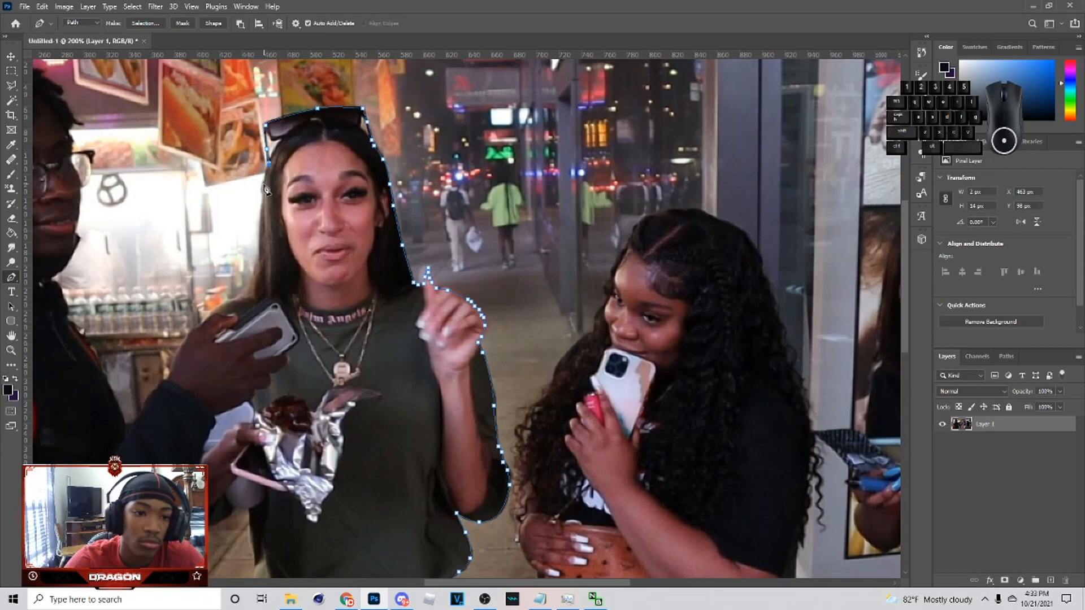
- Carry the path down the other side of her hair and over the shoulder toward the man's phone hand
{"action": "left_click", "coordinate": [262, 209]}
{"action": "left_click", "coordinate": [247, 295]}
{"action": "left_click", "coordinate": [202, 327]}
{"action": "key", "text": "ctrl+0"}
{"action": "left_click", "coordinate": [374, 600]}
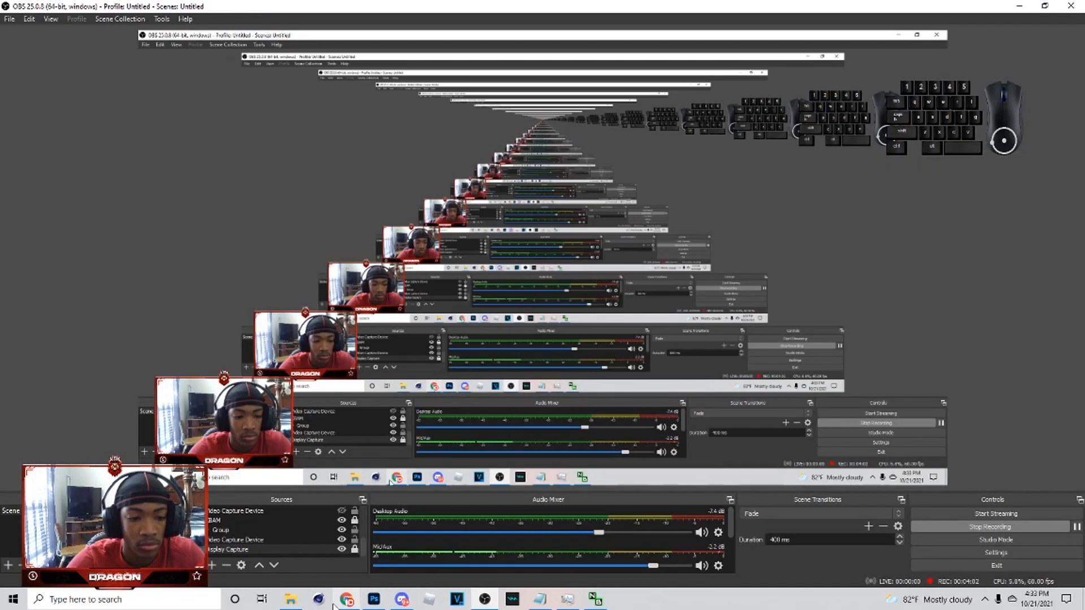
{"action": "left_click", "coordinate": [374, 604]}
- Trace the path around the sleeve behind the man's arm and back to the side of her shirt
{"action": "left_click", "coordinate": [426, 447]}
{"action": "left_click_drag", "start_coordinate": [415, 490], "coordinate": [465, 502]}
{"action": "left_click", "coordinate": [407, 515]}
{"action": "left_click", "coordinate": [413, 528]}
{"action": "scroll", "coordinate": [496, 493], "scroll_direction": "down", "scroll_amount": 2}
{"action": "left_click", "coordinate": [500, 436]}
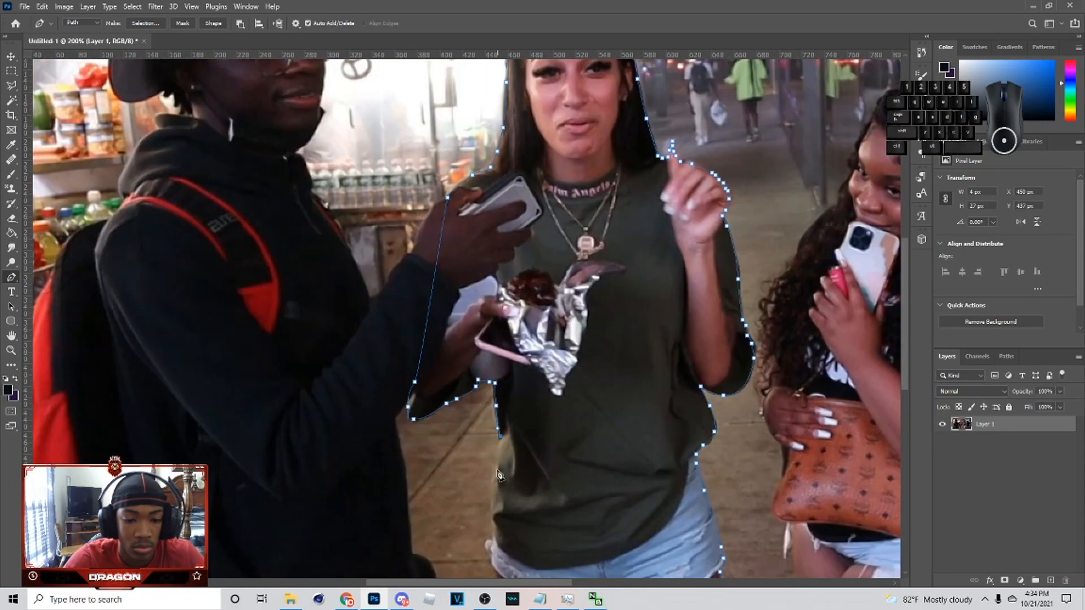
- Extend the path down the side of the shirt to the outer edge of the denim shorts
{"action": "left_click", "coordinate": [493, 510]}
{"action": "scroll", "coordinate": [493, 510], "scroll_direction": "down", "scroll_amount": 1}
{"action": "left_click", "coordinate": [493, 469]}
{"action": "left_click", "coordinate": [486, 474]}
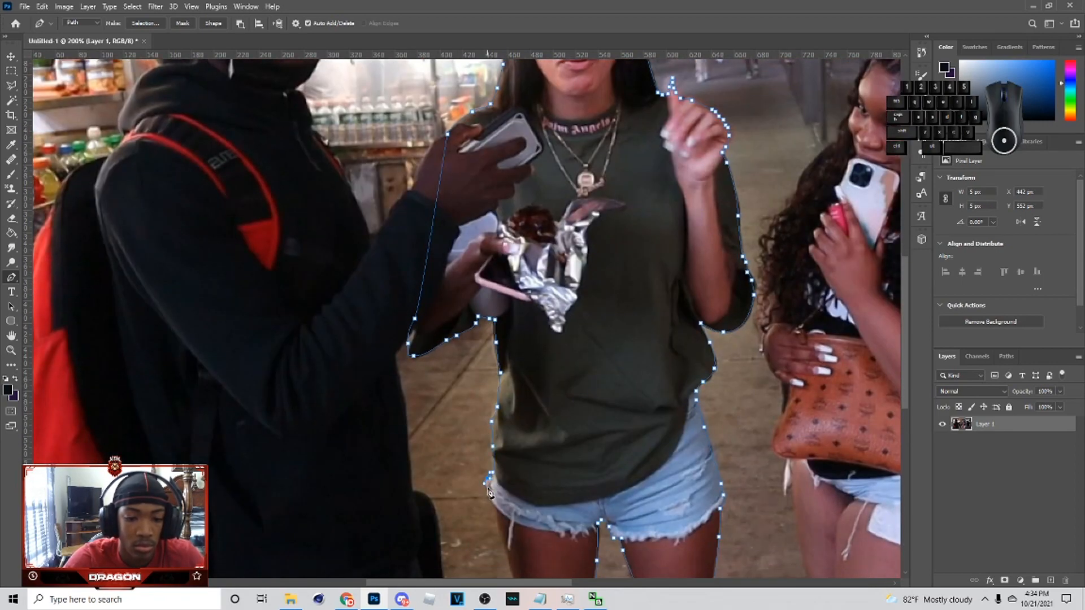
{"action": "left_click_drag", "start_coordinate": [491, 489], "coordinate": [492, 494]}
- Trace the outer edge of the remaining leg past the photo's bottom and close the path at its starting anchor
{"action": "scroll", "coordinate": [492, 495], "scroll_direction": "down", "scroll_amount": 1}
{"action": "scroll", "coordinate": [504, 476], "scroll_direction": "down", "scroll_amount": 2}
{"action": "left_click", "coordinate": [531, 484]}
{"action": "left_click", "coordinate": [558, 522]}
{"action": "left_click", "coordinate": [587, 522]}
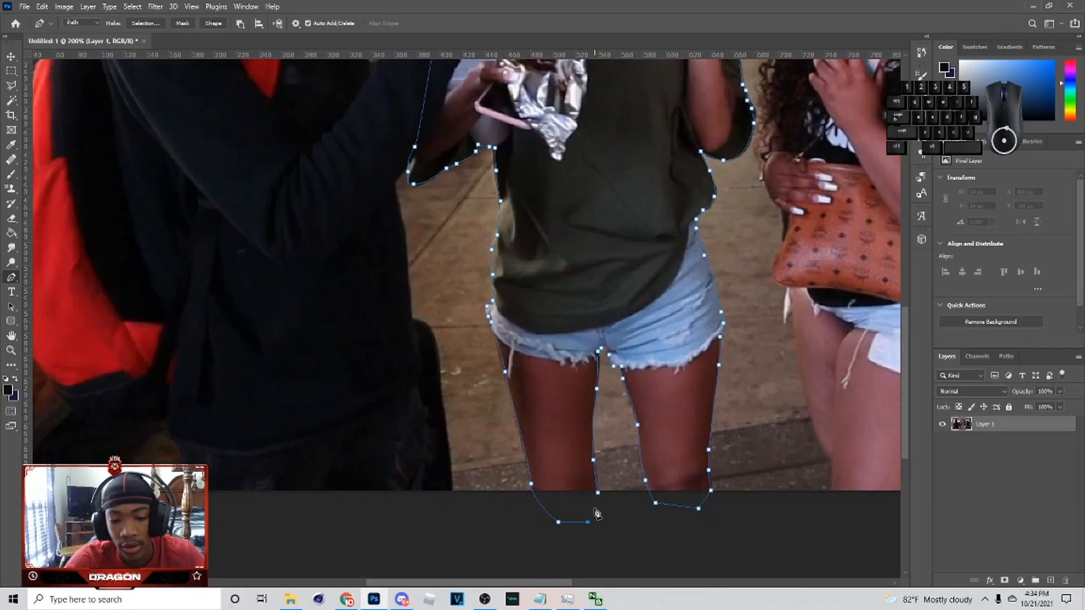
{"action": "left_click", "coordinate": [598, 494]}
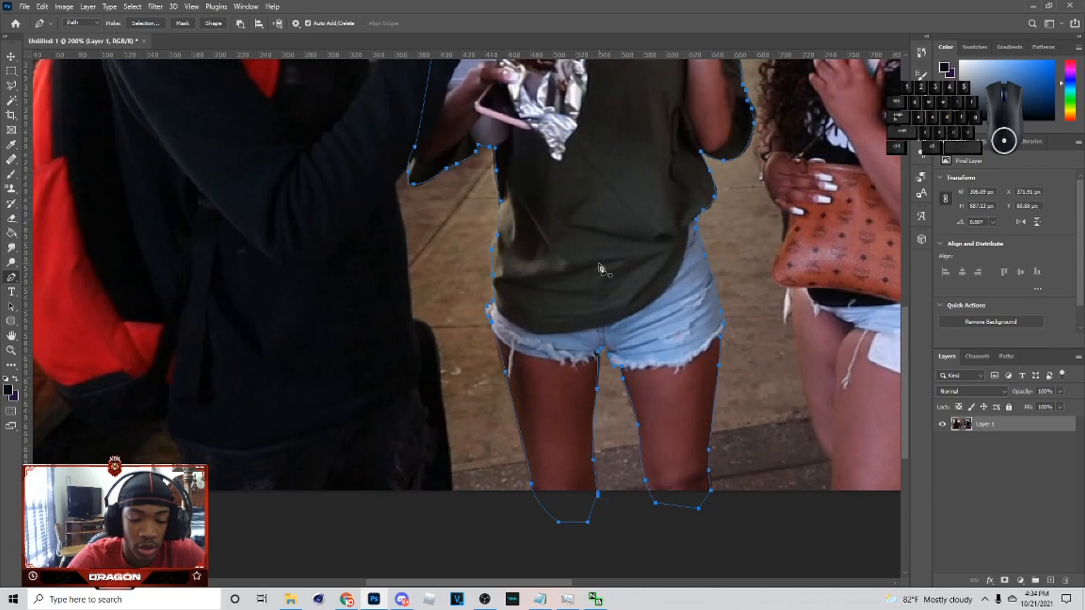
- Convert the closed path into a new anti-aliased selection with a 1-pixel feather, and invert the selection
{"action": "scroll", "coordinate": [608, 270], "scroll_direction": "up", "scroll_amount": 3}
{"action": "right_click", "coordinate": [610, 264]}
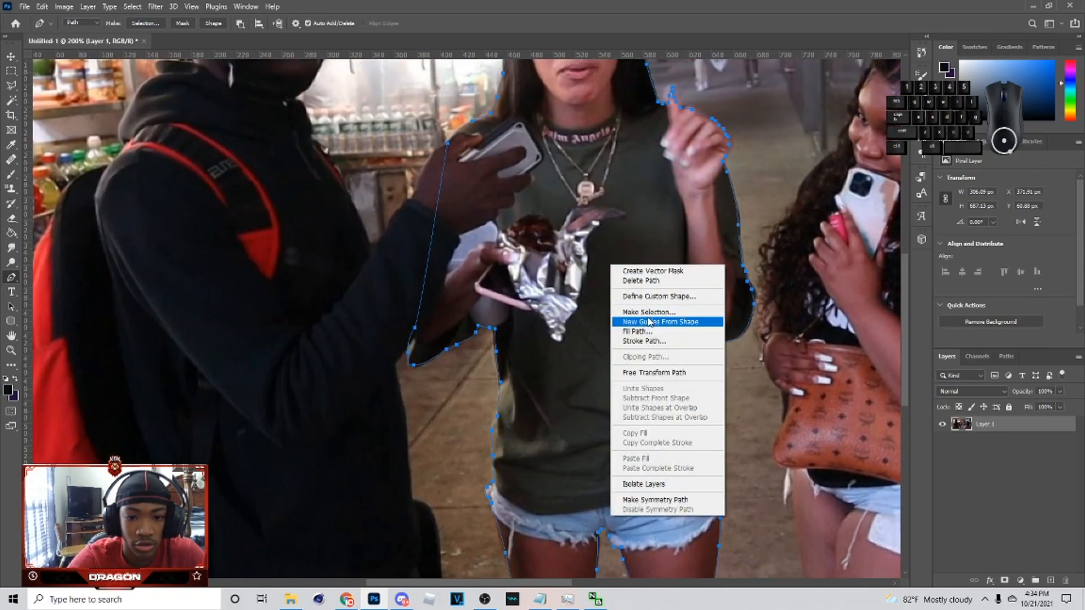
{"action": "left_click", "coordinate": [650, 319]}
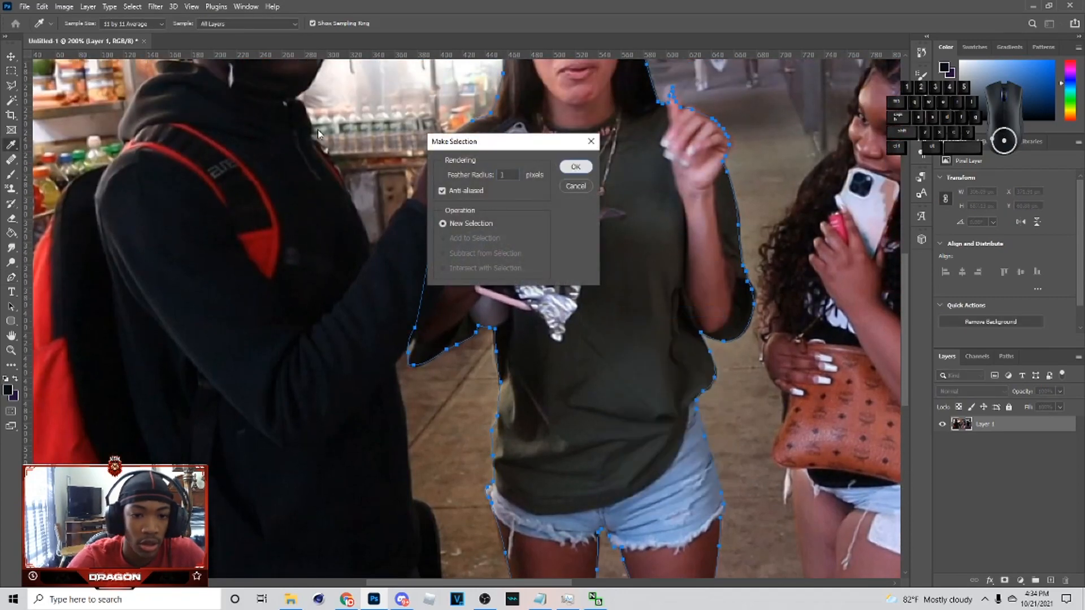
{"action": "left_click", "coordinate": [575, 167]}
{"action": "key", "text": "l"}
{"action": "right_click", "coordinate": [634, 167]}
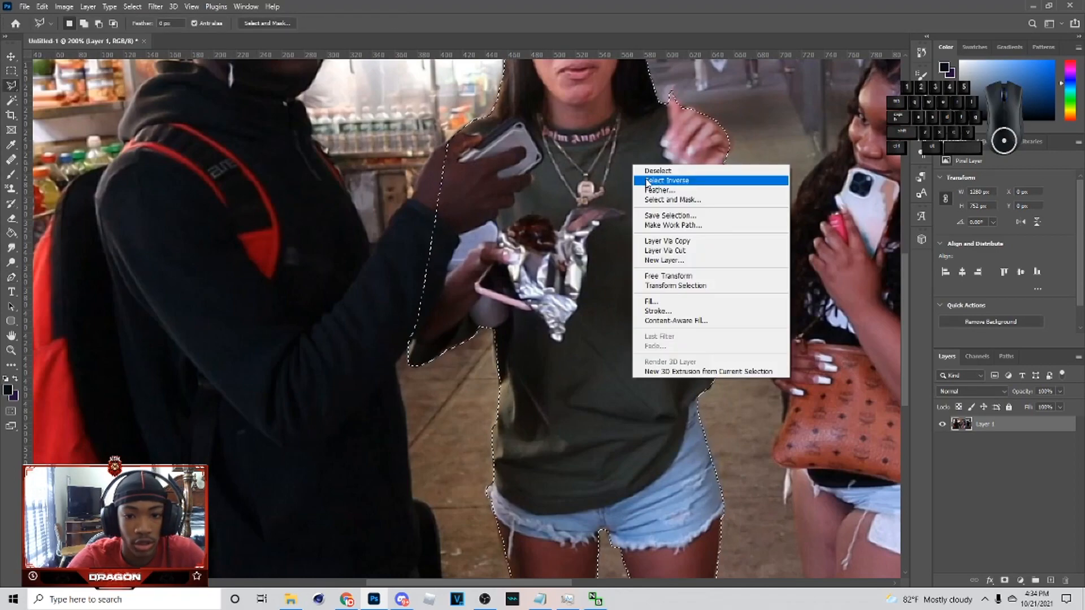
{"action": "left_click", "coordinate": [644, 180]}
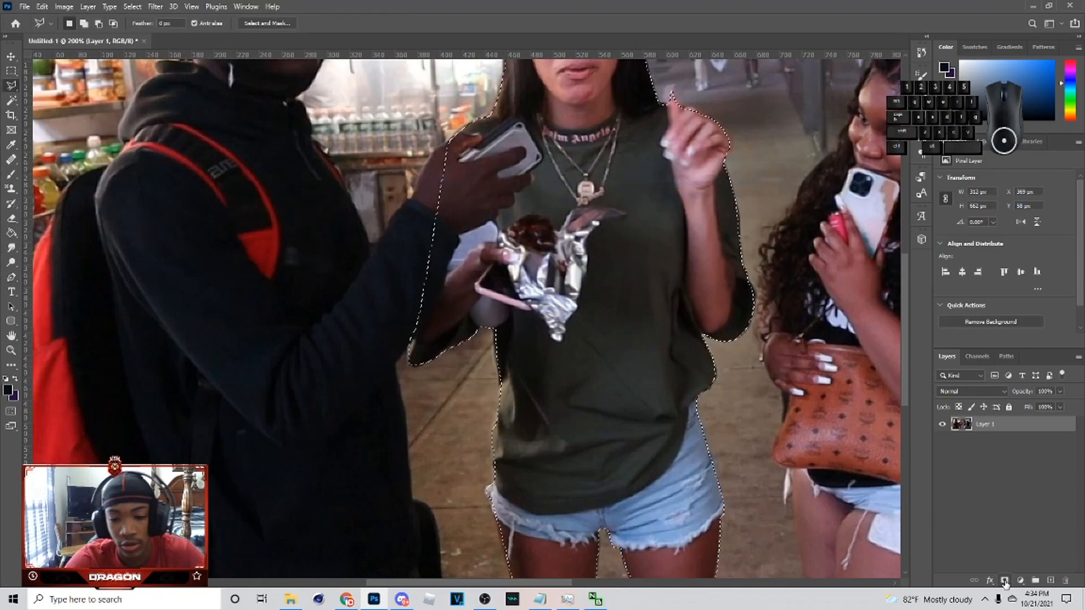
{"action": "key", "text": "ctrl+j"}
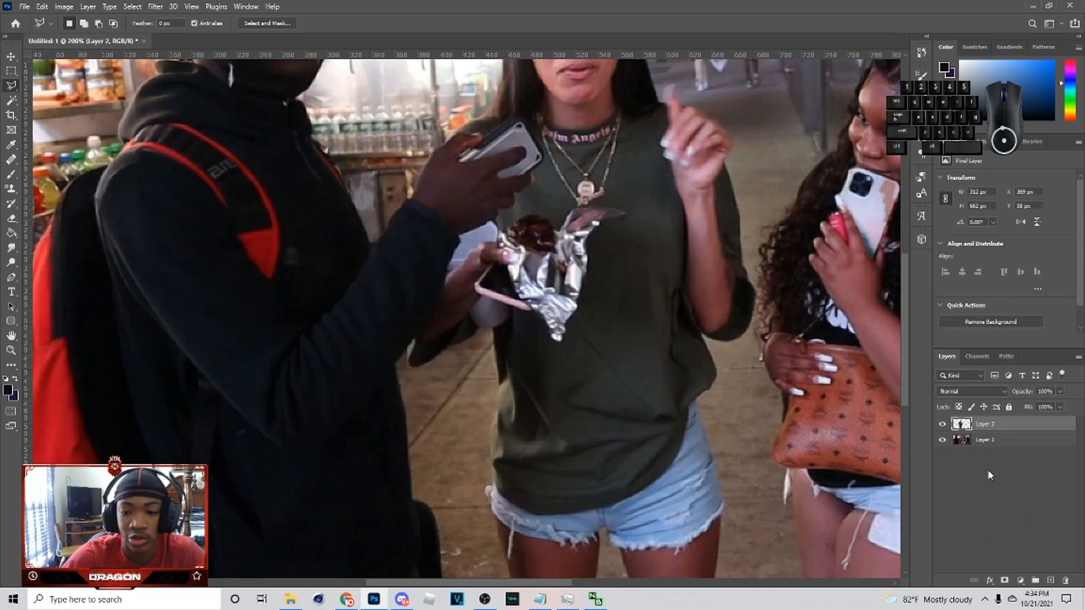
{"action": "left_click", "coordinate": [972, 439]}
{"action": "left_click", "coordinate": [942, 440]}
{"action": "left_click", "coordinate": [942, 439]}
{"action": "key", "text": "ctrl+z"}
{"action": "key", "text": "ctrl+z"}
{"action": "key", "text": "ctrl+z"}
- Add a layer mask to Layer 1 from the selection around the woman and duplicate the masked layer
{"action": "left_click", "coordinate": [1005, 581]}
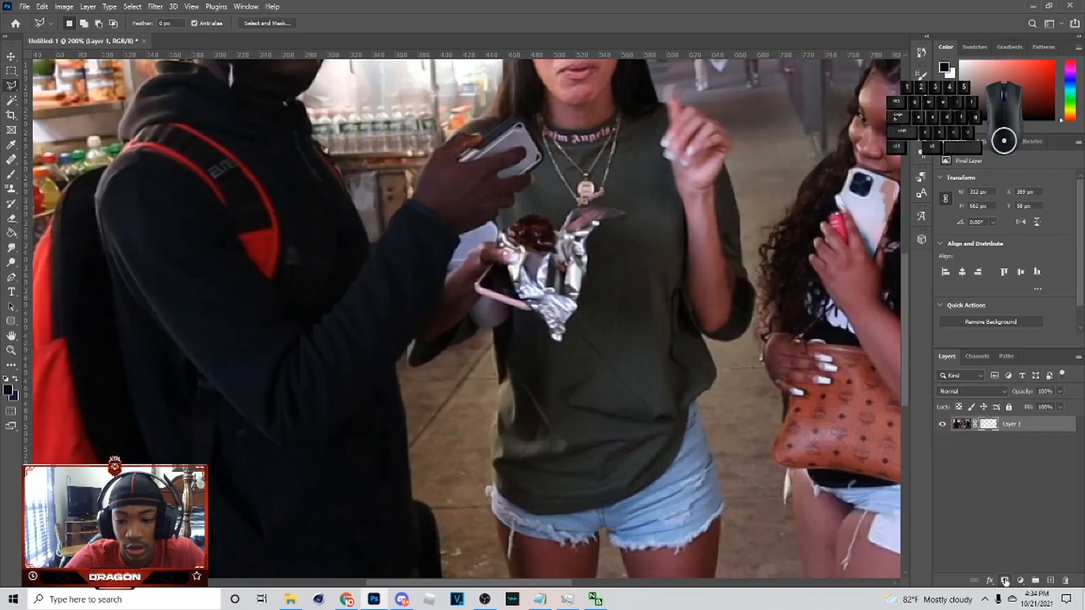
{"action": "key", "text": "ctrl+j"}
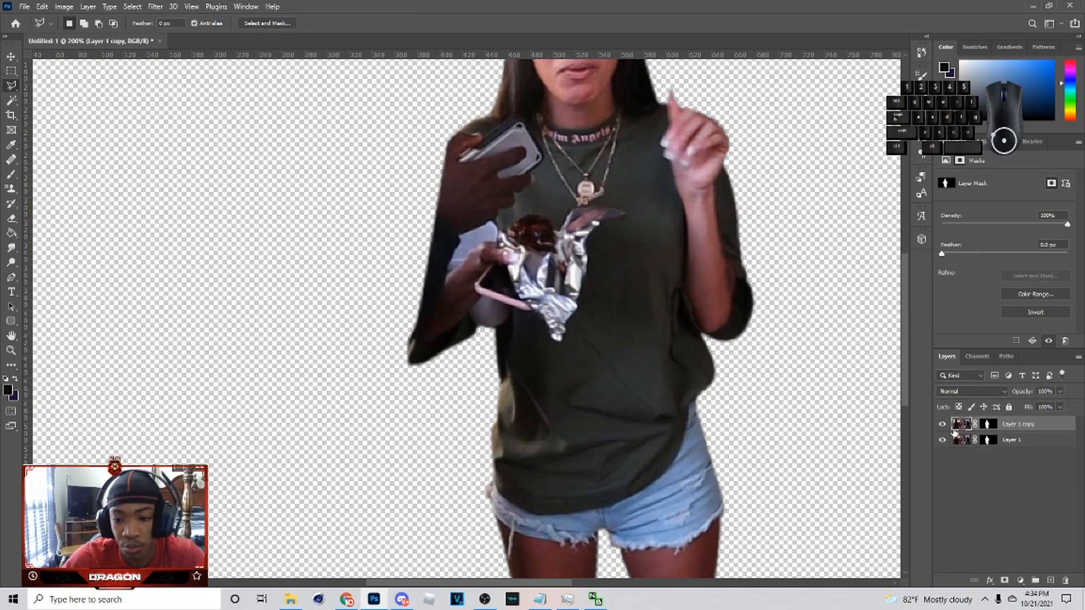
- Disable the layer mask on Layer 1 copy and move that layer beneath Layer 1
{"action": "right_click", "coordinate": [987, 425]}
{"action": "left_click", "coordinate": [992, 433]}
{"action": "left_click_drag", "start_coordinate": [1007, 426], "coordinate": [954, 445]}
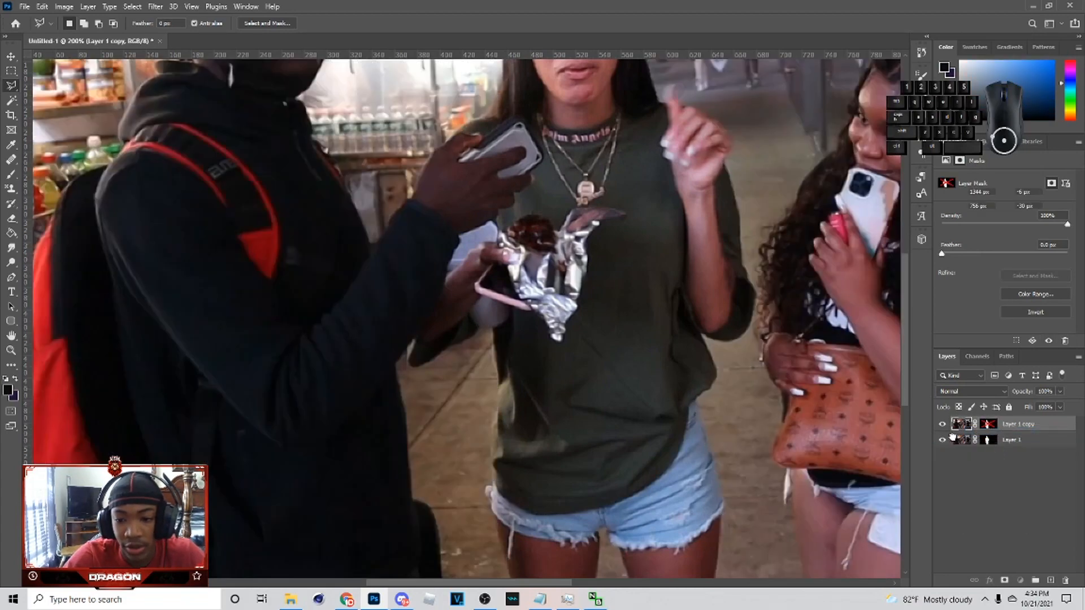
{"action": "left_click", "coordinate": [941, 441]}
{"action": "left_click", "coordinate": [942, 440]}
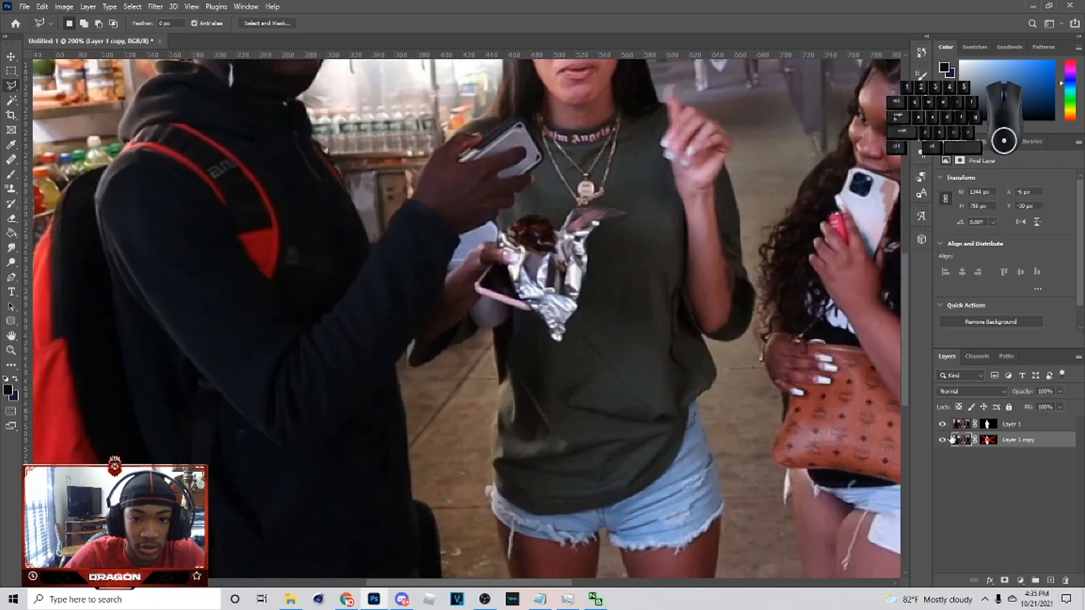
- Undo the recent layer changes, place Layer 1 copy beneath Layer 1 again and delete its disabled layer mask
{"action": "key", "text": "ctrl+minus"}
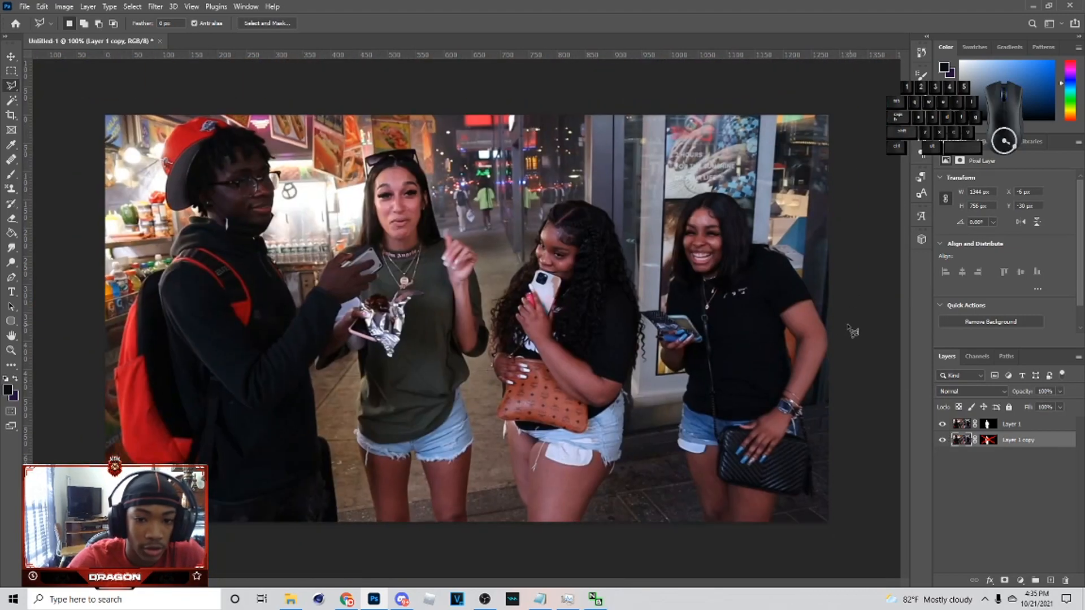
{"action": "key", "text": "ctrl+z"}
{"action": "key", "text": "ctrl+z"}
{"action": "key", "text": "ctrl+z"}
{"action": "left_click_drag", "start_coordinate": [989, 423], "coordinate": [988, 455]}
{"action": "right_click", "coordinate": [988, 439]}
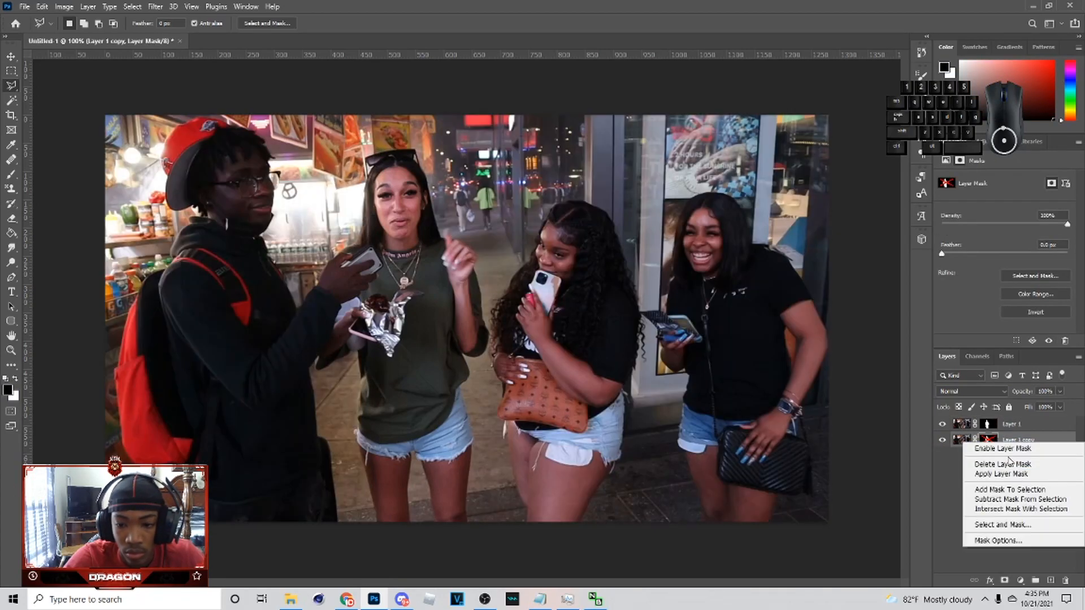
{"action": "left_click", "coordinate": [1003, 458]}
- Start a Pen path on Layer 1 copy at the photo's bottom edge, tracing the lower edge of the man's dark clothing upward
{"action": "key", "text": "ctrl+plus"}
{"action": "key", "text": "ctrl+plus"}
{"action": "scroll", "coordinate": [467, 318], "scroll_direction": "left", "scroll_amount": 5}
{"action": "key", "text": "p"}
{"action": "scroll", "coordinate": [477, 318], "scroll_direction": "down", "scroll_amount": 5}
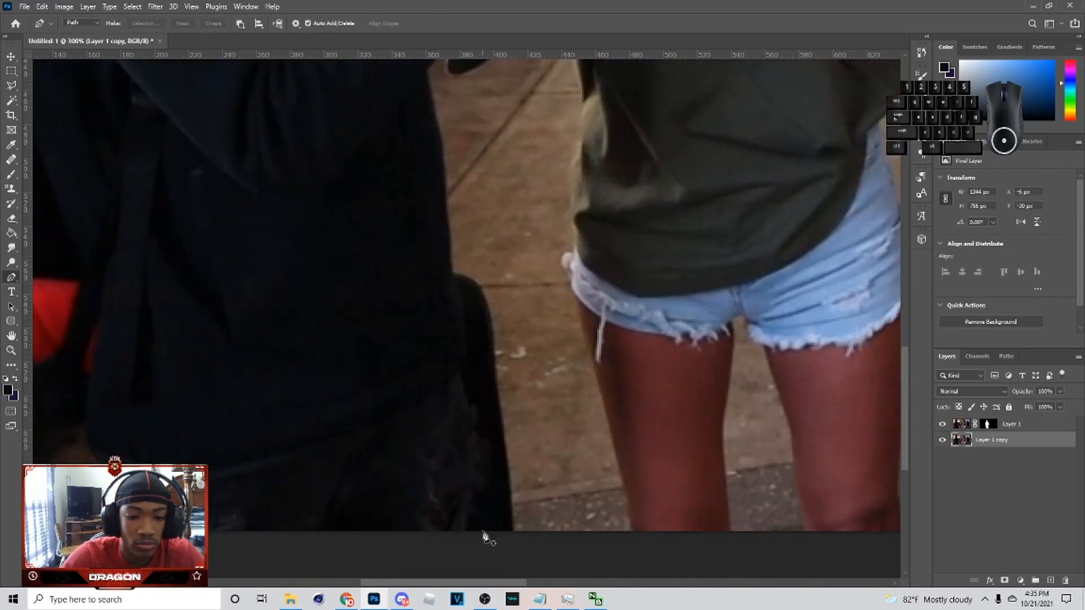
{"action": "left_click", "coordinate": [355, 601]}
{"action": "left_click", "coordinate": [373, 599]}
{"action": "left_click", "coordinate": [465, 531]}
{"action": "left_click", "coordinate": [468, 502]}
{"action": "left_click", "coordinate": [481, 488]}
{"action": "left_click", "coordinate": [473, 465]}
{"action": "left_click", "coordinate": [492, 440]}
{"action": "left_click", "coordinate": [480, 439]}
{"action": "left_click", "coordinate": [472, 423]}
{"action": "left_click", "coordinate": [467, 401]}
- Continue the path up the side of the man's jacket to the point where it meets his sleeve
{"action": "scroll", "coordinate": [465, 389], "scroll_direction": "up", "scroll_amount": 5}
{"action": "left_click", "coordinate": [460, 421]}
{"action": "left_click", "coordinate": [465, 405]}
{"action": "left_click", "coordinate": [461, 379]}
{"action": "left_click", "coordinate": [453, 364]}
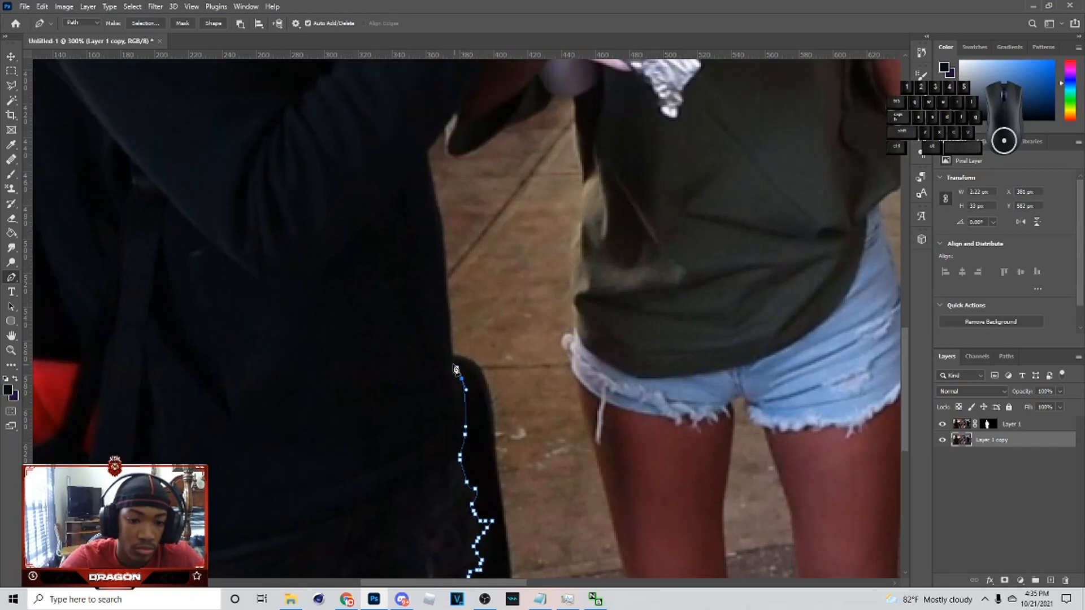
{"action": "left_click_drag", "start_coordinate": [448, 363], "coordinate": [448, 346]}
{"action": "left_click", "coordinate": [444, 325]}
{"action": "scroll", "coordinate": [444, 325], "scroll_direction": "up", "scroll_amount": 1}
{"action": "left_click", "coordinate": [438, 328]}
{"action": "left_click", "coordinate": [425, 276]}
- Trace the path along the underside of the man's forearm to the sleeve's cuff
{"action": "scroll", "coordinate": [426, 276], "scroll_direction": "up", "scroll_amount": 1}
{"action": "left_click", "coordinate": [441, 316]}
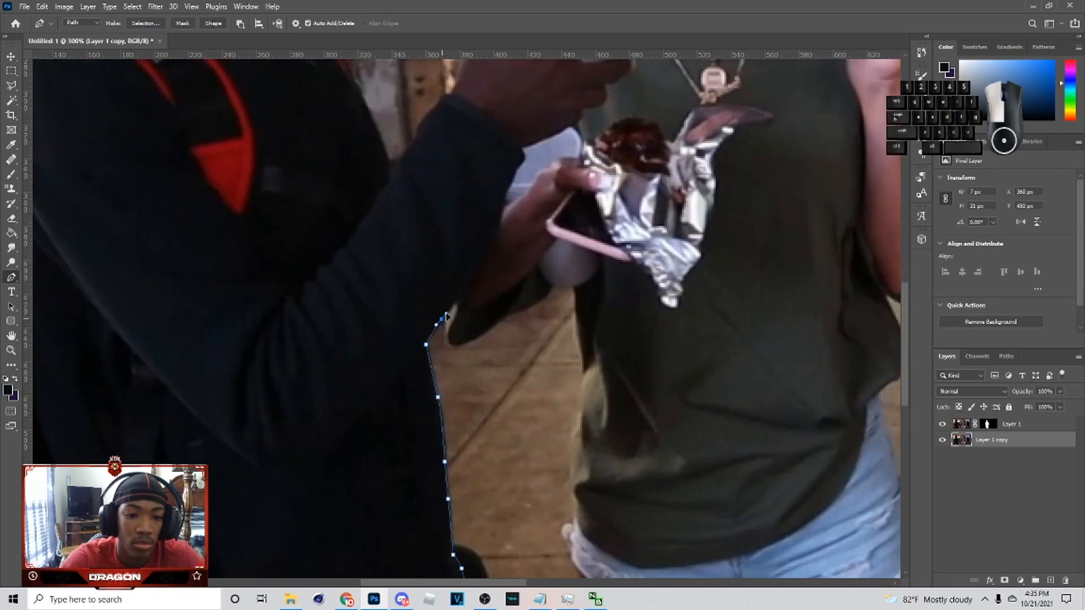
{"action": "left_click", "coordinate": [463, 286]}
{"action": "scroll", "coordinate": [463, 286], "scroll_direction": "up", "scroll_amount": 1}
{"action": "left_click", "coordinate": [521, 226]}
{"action": "left_click", "coordinate": [523, 218]}
{"action": "left_click", "coordinate": [520, 211]}
- Trace the path along the underside of the man's hand and fingers to the lower corner of his phone
{"action": "scroll", "coordinate": [522, 211], "scroll_direction": "up", "scroll_amount": 1}
{"action": "left_click", "coordinate": [562, 246]}
{"action": "left_click", "coordinate": [582, 228]}
{"action": "left_click", "coordinate": [597, 223]}
{"action": "left_click_drag", "start_coordinate": [604, 214], "coordinate": [603, 204]}
{"action": "left_click", "coordinate": [635, 181]}
{"action": "scroll", "coordinate": [635, 181], "scroll_direction": "up", "scroll_amount": 1}
{"action": "left_click", "coordinate": [650, 191]}
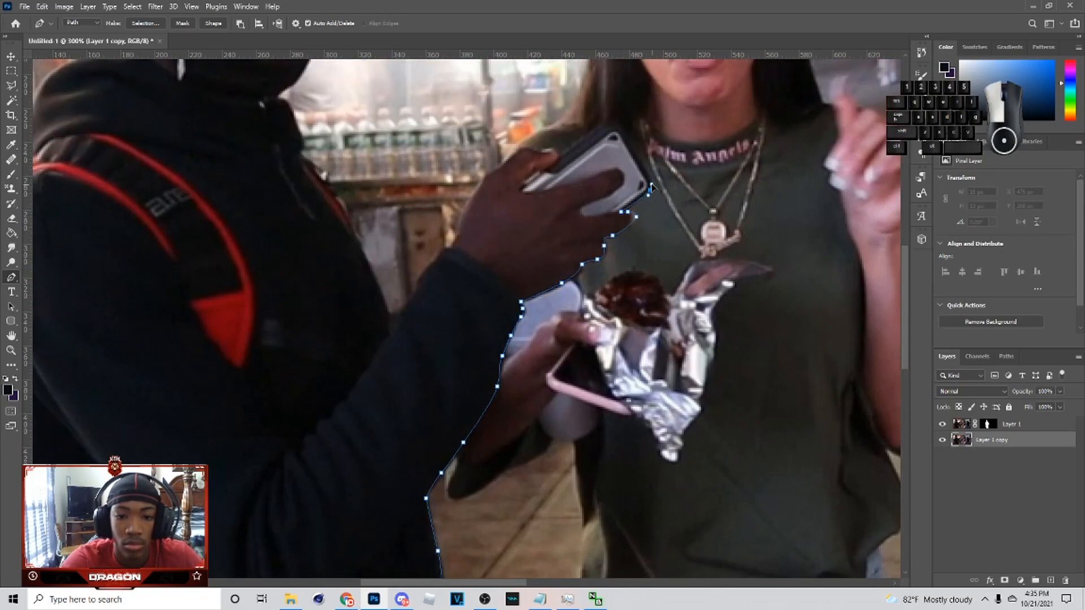
- Continue the path around the phone and the top of the hand, then down the sleeve to the jacket front
{"action": "left_click", "coordinate": [594, 129]}
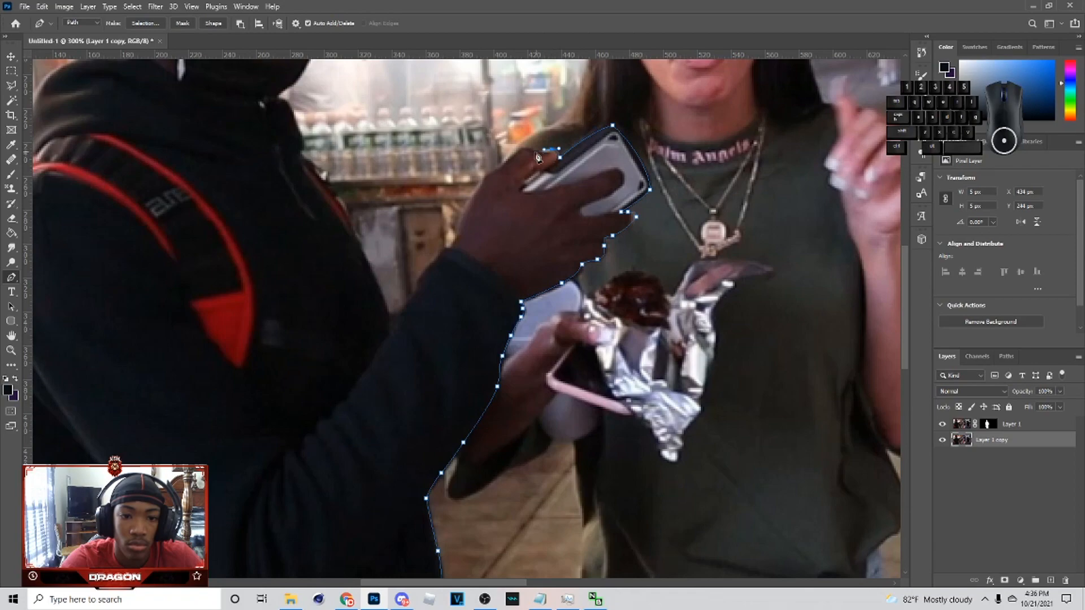
{"action": "left_click", "coordinate": [484, 181]}
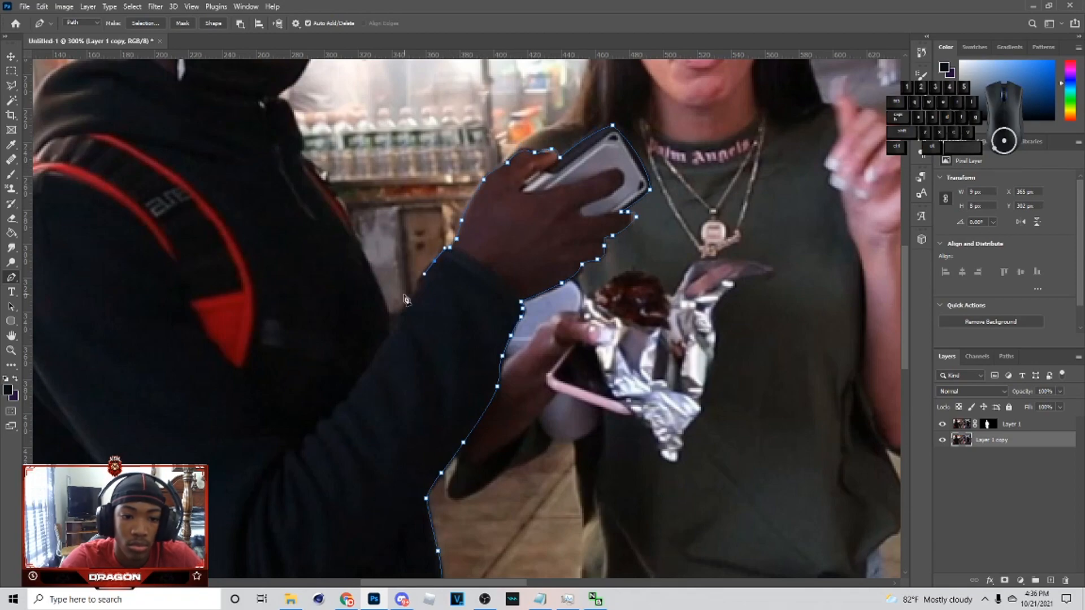
{"action": "left_click", "coordinate": [389, 314]}
- Continue the path up the front of the man's jacket to the collar, then around his chin to his lips
{"action": "left_click", "coordinate": [365, 257]}
{"action": "scroll", "coordinate": [353, 235], "scroll_direction": "up", "scroll_amount": 1}
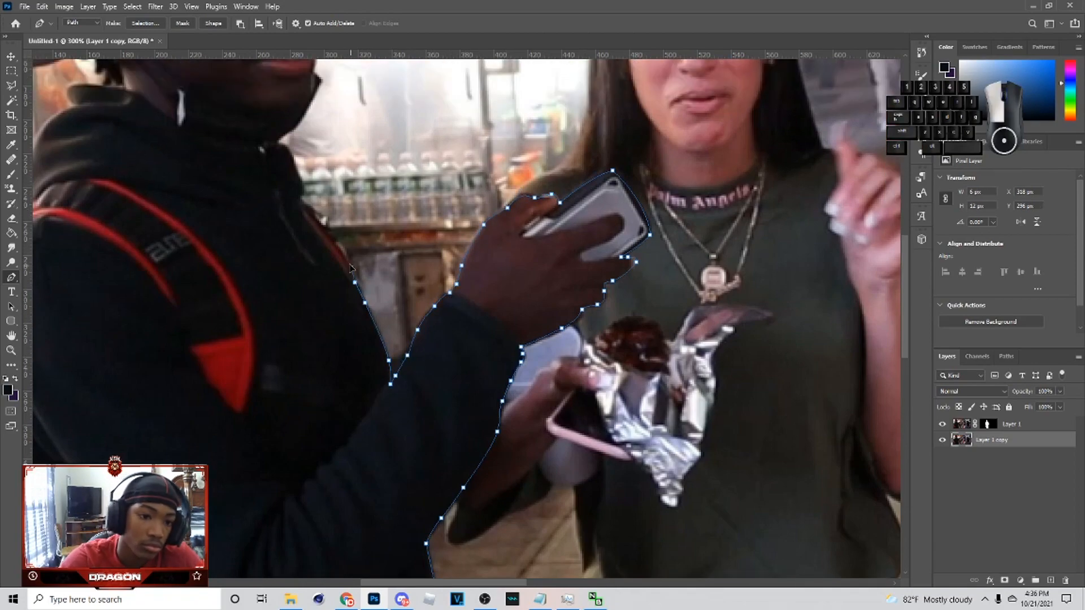
{"action": "scroll", "coordinate": [316, 224], "scroll_direction": "up", "scroll_amount": 1}
{"action": "left_click", "coordinate": [300, 242]}
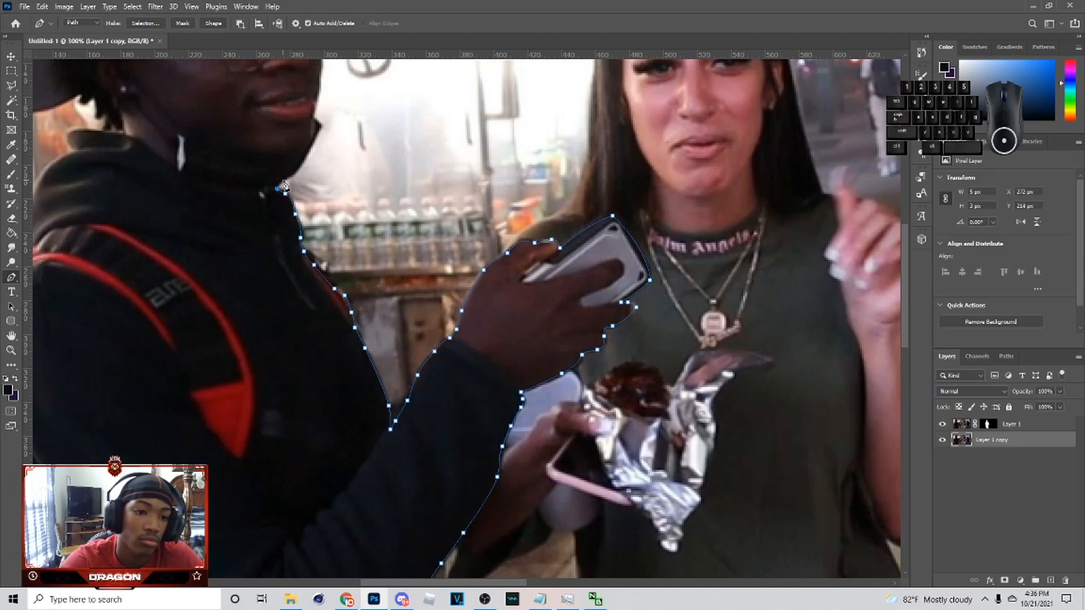
{"action": "scroll", "coordinate": [301, 192], "scroll_direction": "up", "scroll_amount": 1}
{"action": "left_click", "coordinate": [301, 194]}
{"action": "scroll", "coordinate": [320, 216], "scroll_direction": "up", "scroll_amount": 1}
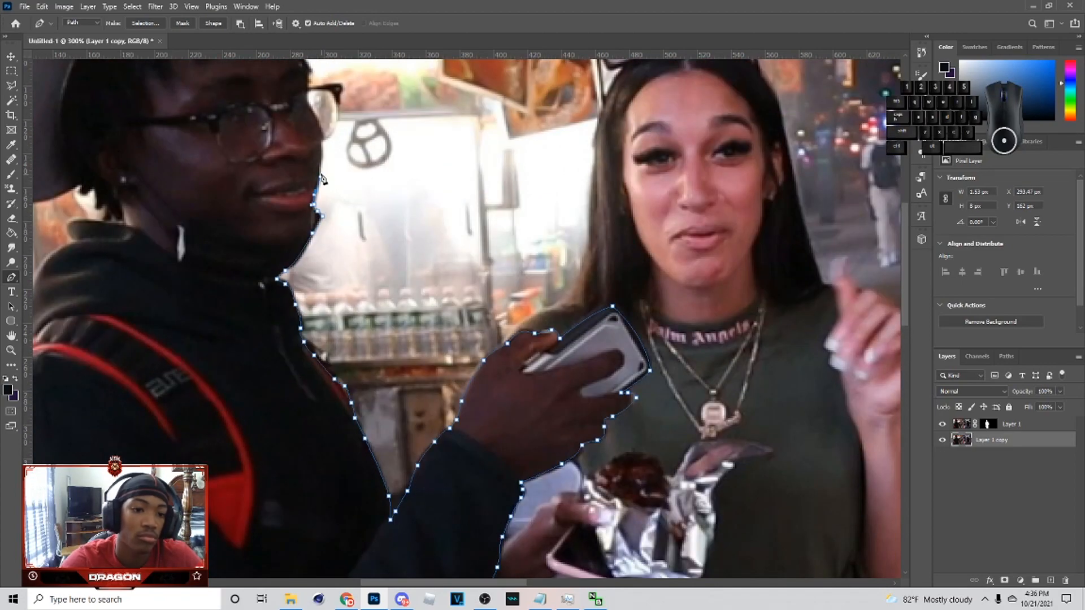
- Trace the path around the man's glasses and forehead, then over his hair up to the cap
{"action": "scroll", "coordinate": [325, 148], "scroll_direction": "up", "scroll_amount": 1}
{"action": "left_click", "coordinate": [339, 176]}
{"action": "left_click", "coordinate": [308, 151]}
{"action": "scroll", "coordinate": [308, 163], "scroll_direction": "up", "scroll_amount": 1}
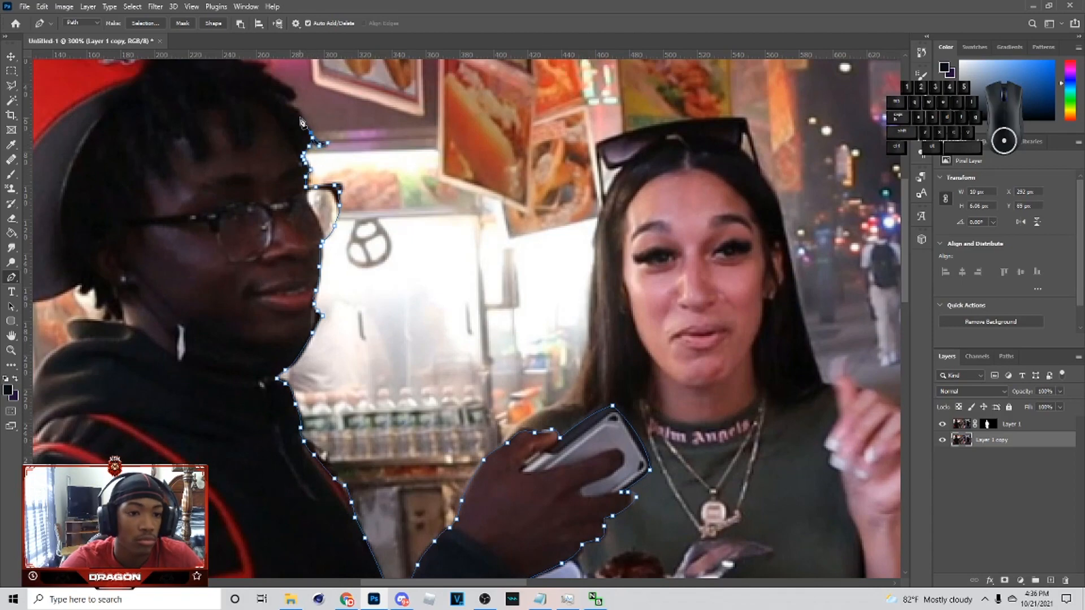
{"action": "scroll", "coordinate": [290, 109], "scroll_direction": "up", "scroll_amount": 1}
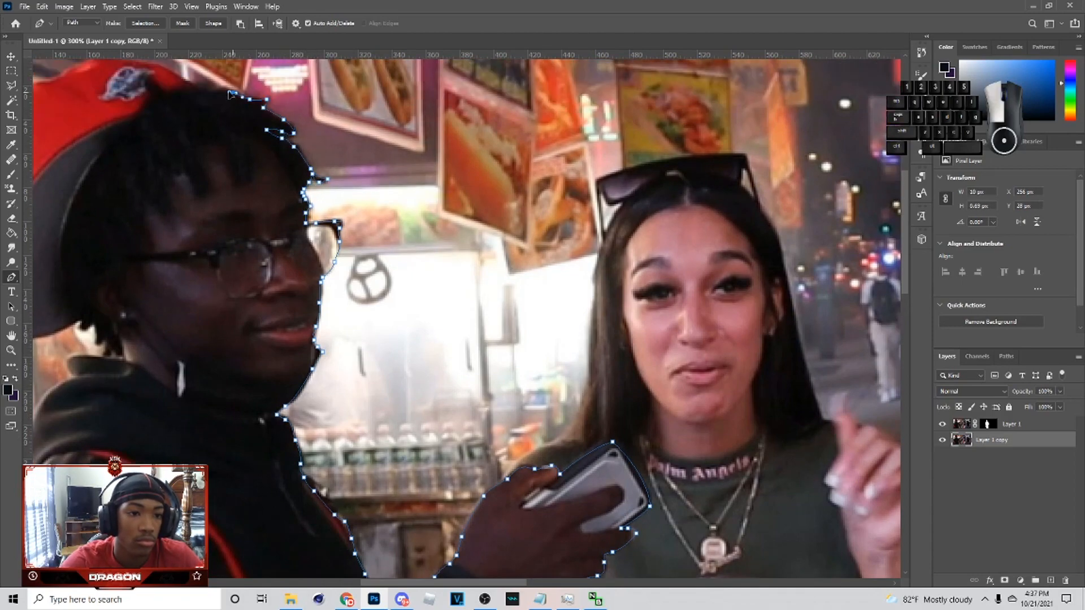
- Trace the path over the top of the red cap and down around its brim to the hair behind it
{"action": "scroll", "coordinate": [430, 434], "scroll_direction": "left", "scroll_amount": 8}
{"action": "scroll", "coordinate": [444, 96], "scroll_direction": "up", "scroll_amount": 1}
{"action": "left_click", "coordinate": [405, 118]}
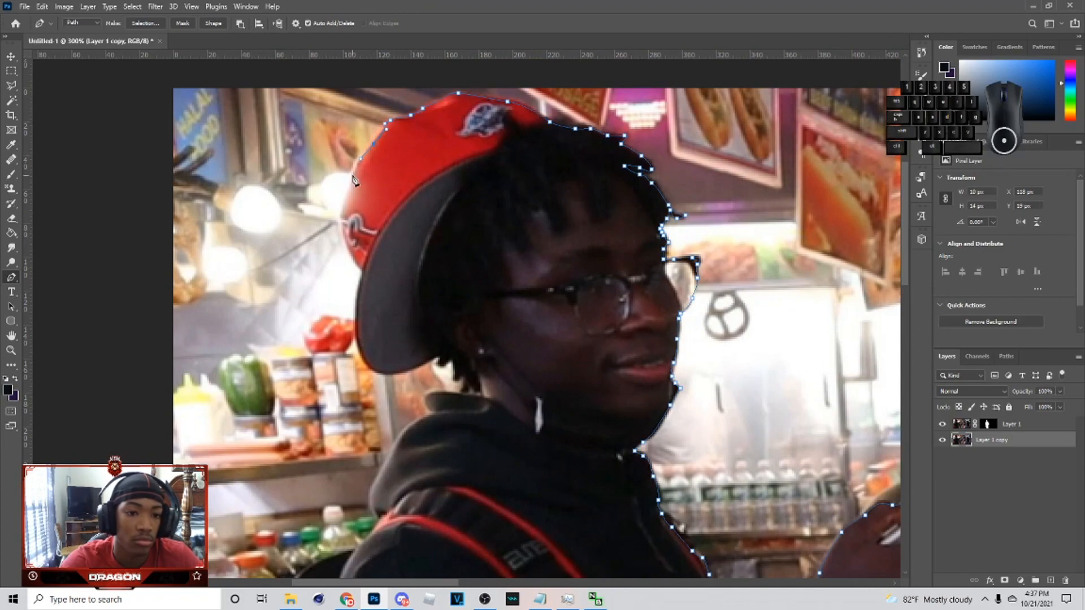
{"action": "scroll", "coordinate": [364, 277], "scroll_direction": "down", "scroll_amount": 2}
{"action": "left_click", "coordinate": [358, 278]}
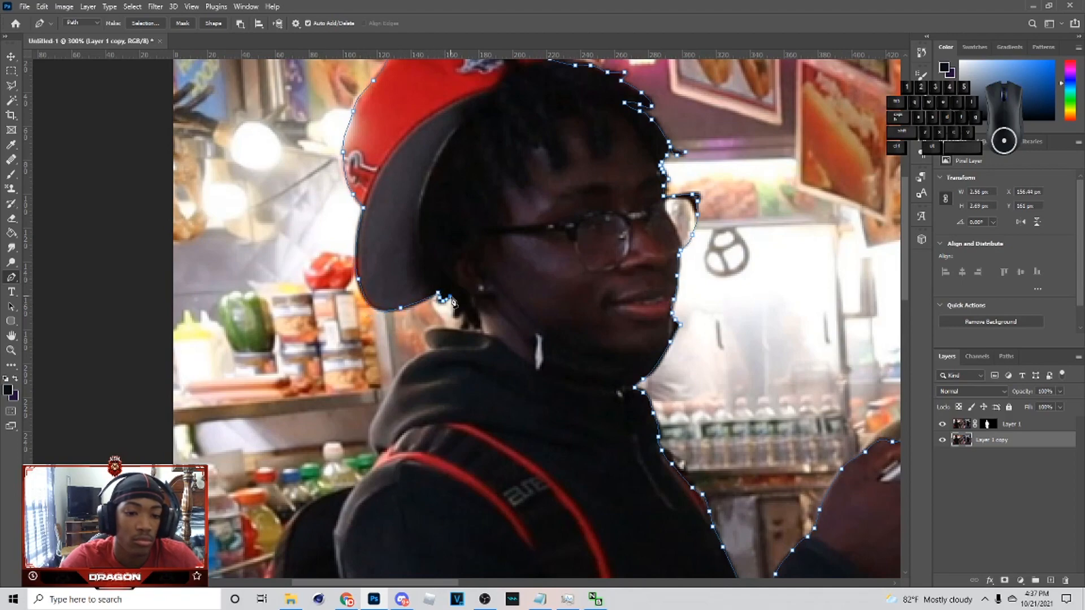
- Continue the path down the back of the man's hood to the top of his backpack
{"action": "left_click", "coordinate": [427, 345]}
{"action": "left_click", "coordinate": [406, 369]}
{"action": "scroll", "coordinate": [395, 370], "scroll_direction": "down", "scroll_amount": 2}
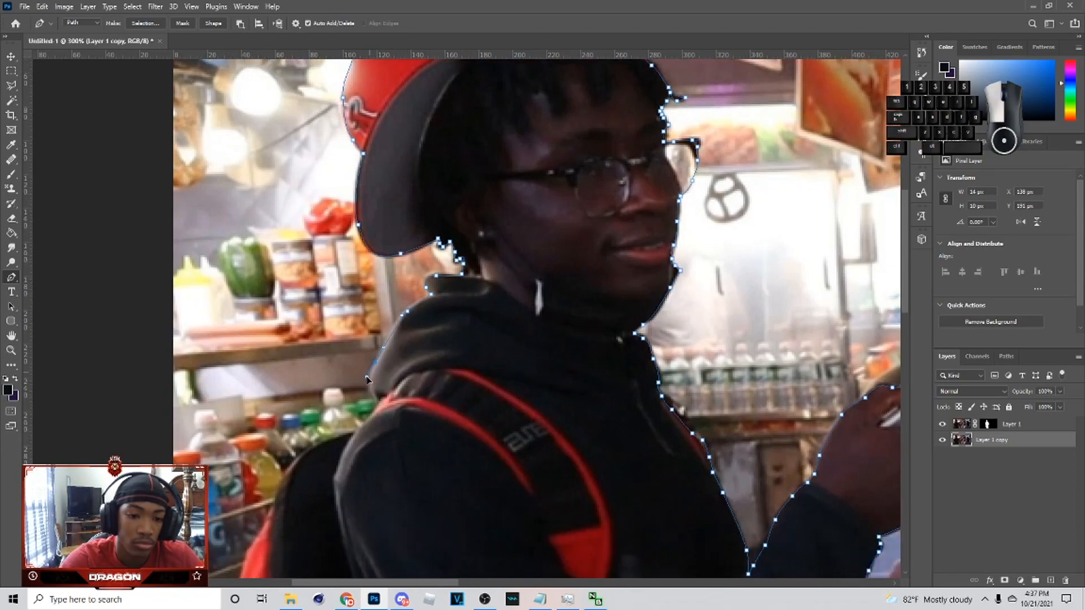
{"action": "left_click", "coordinate": [377, 405]}
{"action": "scroll", "coordinate": [375, 396], "scroll_direction": "down", "scroll_amount": 2}
{"action": "left_click_drag", "start_coordinate": [368, 373], "coordinate": [362, 382]}
{"action": "left_click", "coordinate": [355, 385]}
- Trace the path down the outer edge of the backpack to the top of its red lower pocket
{"action": "scroll", "coordinate": [339, 379], "scroll_direction": "down", "scroll_amount": 2}
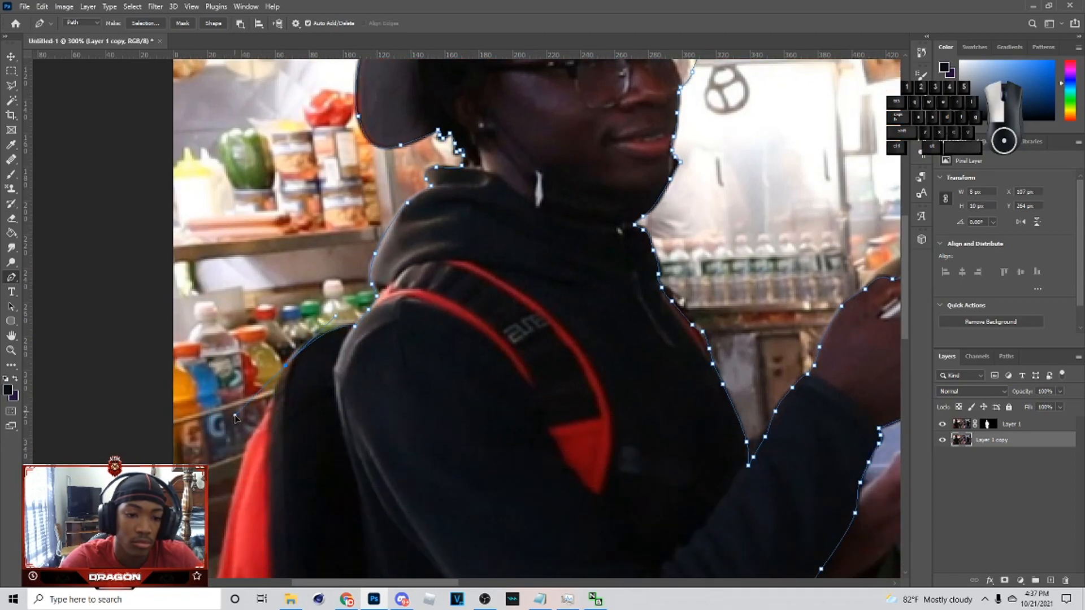
{"action": "scroll", "coordinate": [235, 418], "scroll_direction": "down", "scroll_amount": 2}
{"action": "scroll", "coordinate": [250, 394], "scroll_direction": "down", "scroll_amount": 2}
{"action": "left_click", "coordinate": [232, 381]}
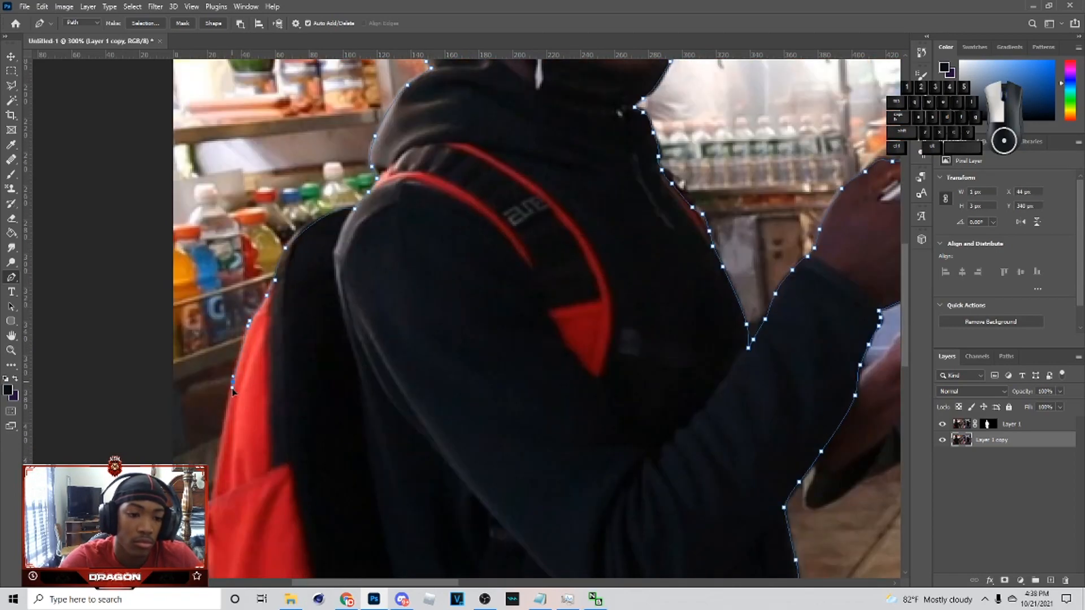
{"action": "scroll", "coordinate": [226, 402], "scroll_direction": "down", "scroll_amount": 3}
{"action": "left_click", "coordinate": [212, 412], "text": "alt"}
{"action": "left_click_drag", "start_coordinate": [212, 412], "coordinate": [228, 456]}
- Continue the path around the bottom of the backpack to the man's jacket hem and down to the photo's lower edge
{"action": "scroll", "coordinate": [209, 421], "scroll_direction": "down", "scroll_amount": 7}
{"action": "scroll", "coordinate": [228, 456], "scroll_direction": "down", "scroll_amount": 2}
{"action": "left_click_drag", "start_coordinate": [258, 444], "coordinate": [272, 457]}
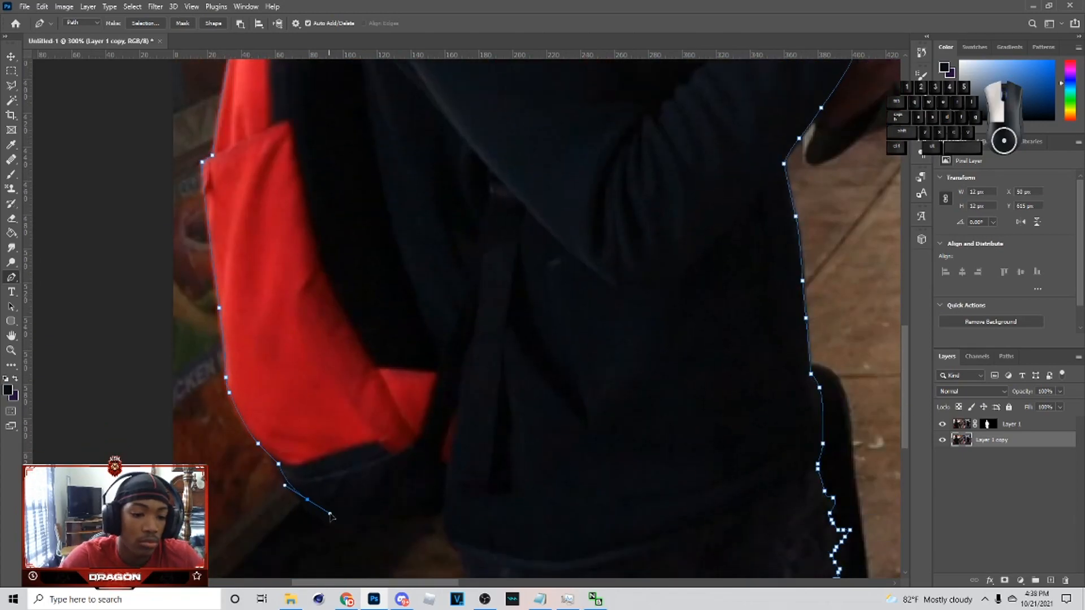
{"action": "left_click", "coordinate": [406, 515]}
{"action": "left_click", "coordinate": [443, 512]}
{"action": "scroll", "coordinate": [446, 517], "scroll_direction": "down", "scroll_amount": 2}
{"action": "left_click", "coordinate": [462, 511]}
{"action": "left_click", "coordinate": [471, 577]}
- Close the path around the man at the lower part of the photo
{"action": "left_click", "coordinate": [783, 582]}
{"action": "left_click_drag", "start_coordinate": [599, 583], "coordinate": [504, 582]}
{"action": "left_click", "coordinate": [419, 538]}
{"action": "left_click", "coordinate": [451, 522]}
- Turn the closed path around the man into a selection and add it to the layer as a mask
{"action": "right_click", "coordinate": [440, 90]}
{"action": "left_click", "coordinate": [513, 137]}
{"action": "key", "text": "Return"}
{"action": "key", "text": "l"}
{"action": "right_click", "coordinate": [125, 113]}
{"action": "left_click", "coordinate": [203, 139]}
{"action": "left_click", "coordinate": [1004, 580]}
- Duplicate the man's layer and delete the layer mask from the bottom layer in the stack
{"action": "key", "text": "ctrl+j"}
{"action": "right_click", "coordinate": [987, 455]}
{"action": "left_click", "coordinate": [987, 476]}
- Start a Pen path at the photo's lower edge and trace the handbag woman's outer thigh up to her shorts' frayed hem
{"action": "scroll", "coordinate": [735, 498], "scroll_direction": "right", "scroll_amount": 3}
{"action": "scroll", "coordinate": [736, 498], "scroll_direction": "down", "scroll_amount": 1}
{"action": "key", "text": "p"}
{"action": "left_click", "coordinate": [724, 496]}
{"action": "left_click", "coordinate": [737, 468]}
{"action": "left_click", "coordinate": [749, 444]}
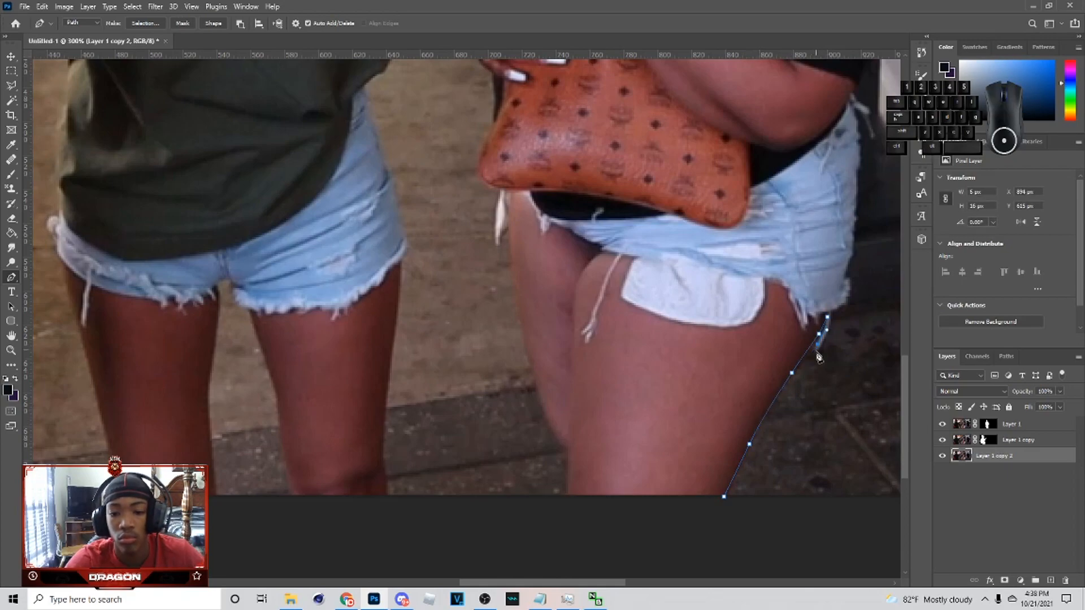
{"action": "scroll", "coordinate": [832, 320], "scroll_direction": "up", "scroll_amount": 1}
{"action": "left_click", "coordinate": [844, 350]}
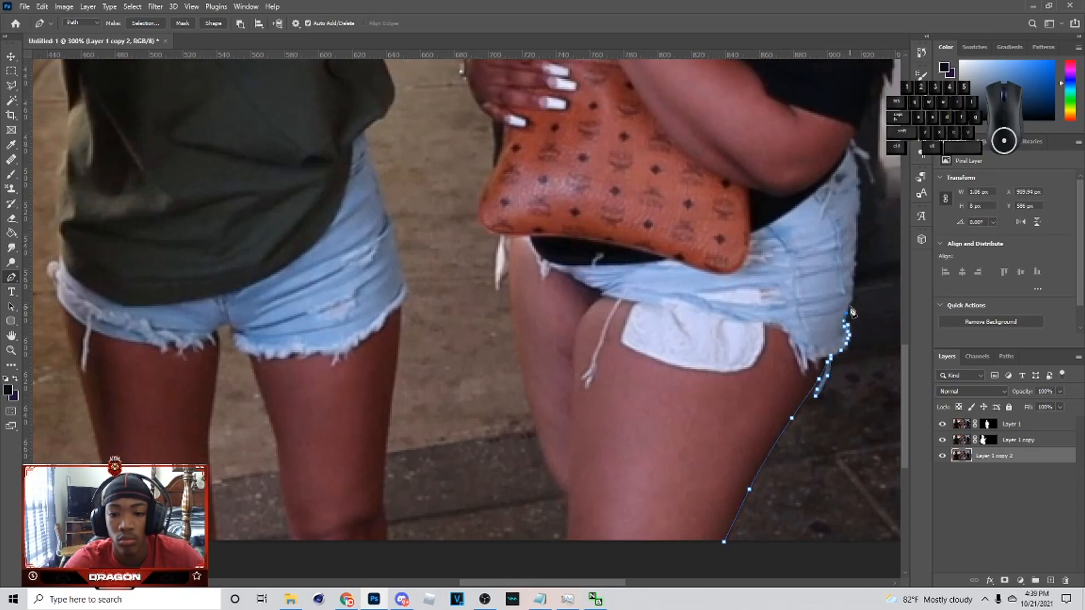
- Trace the path up the outer side of the woman's denim shorts to her elbow
{"action": "left_click_drag", "start_coordinate": [855, 302], "coordinate": [632, 349]}
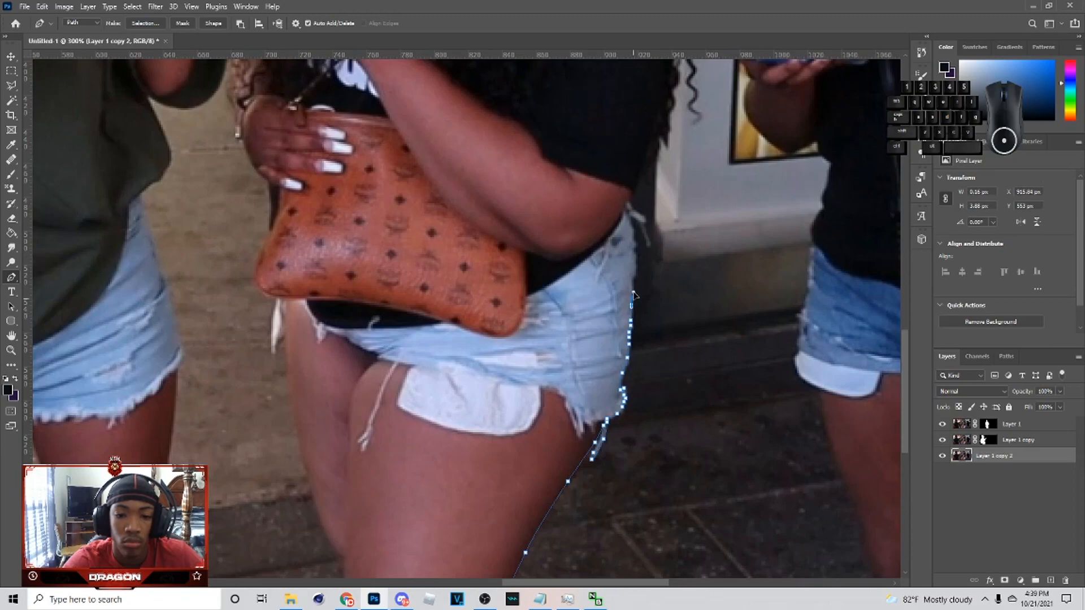
{"action": "scroll", "coordinate": [633, 285], "scroll_direction": "up", "scroll_amount": 1}
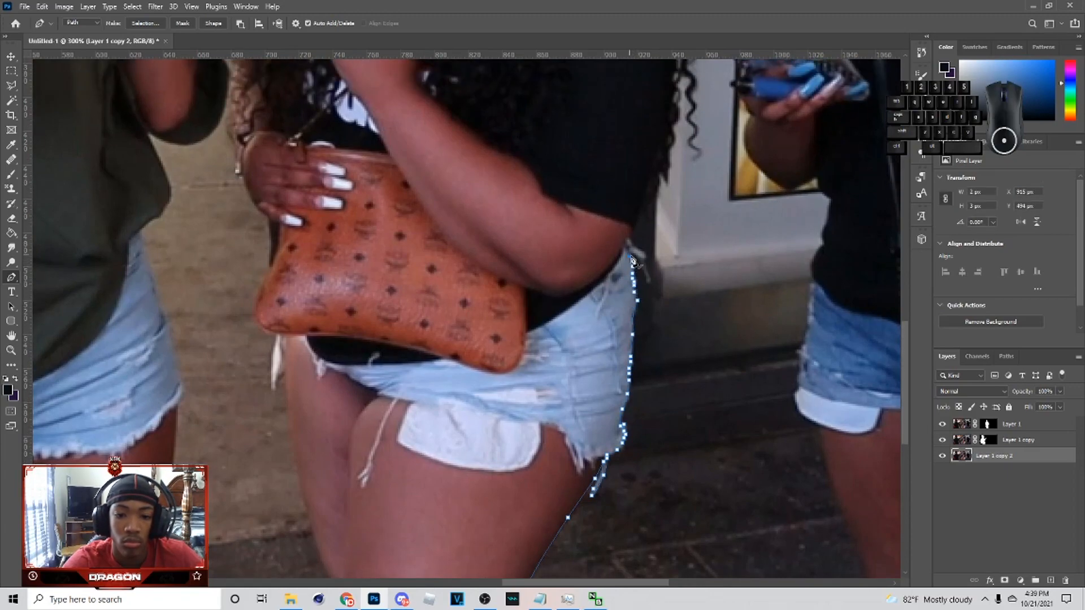
{"action": "left_click", "coordinate": [630, 231]}
{"action": "scroll", "coordinate": [630, 231], "scroll_direction": "up", "scroll_amount": 1}
{"action": "left_click", "coordinate": [642, 252]}
- Continue the path up the back edge of the woman's black T-shirt to the top of the loose curl
{"action": "scroll", "coordinate": [644, 253], "scroll_direction": "up", "scroll_amount": 2}
{"action": "left_click", "coordinate": [658, 284]}
{"action": "left_click", "coordinate": [656, 306]}
{"action": "left_click", "coordinate": [664, 306]}
{"action": "left_click", "coordinate": [664, 293]}
{"action": "left_click", "coordinate": [677, 248]}
{"action": "left_click", "coordinate": [676, 199]}
{"action": "left_click", "coordinate": [679, 188]}
{"action": "left_click", "coordinate": [681, 182]}
- Trace the path down the inner side of the loose curl to its lower end
{"action": "left_click", "coordinate": [683, 209]}
{"action": "left_click", "coordinate": [690, 216]}
{"action": "left_click", "coordinate": [689, 249]}
{"action": "left_click", "coordinate": [693, 265]}
{"action": "left_click", "coordinate": [691, 274]}
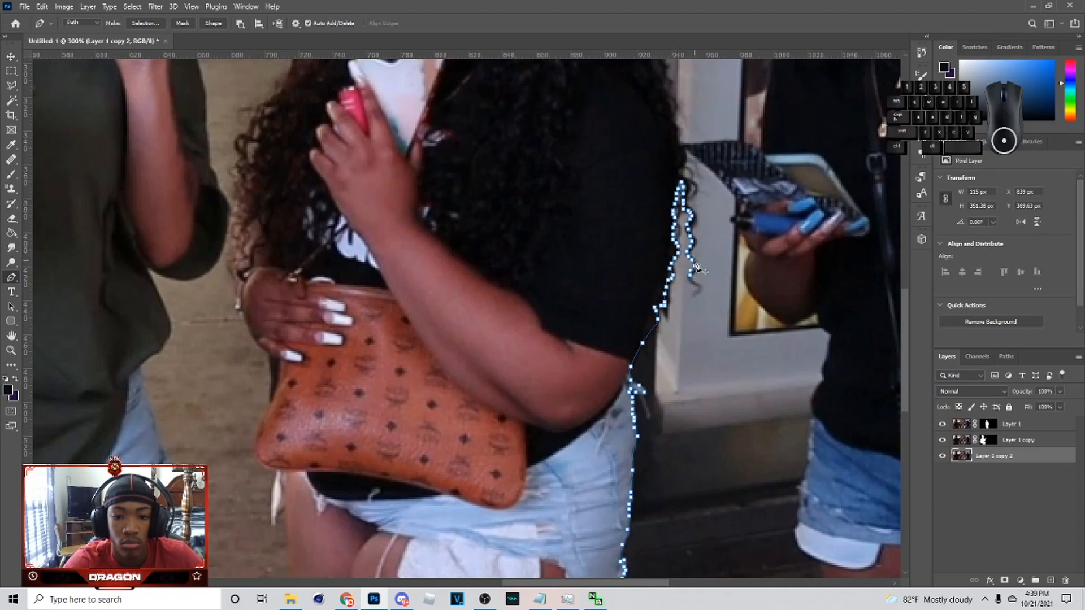
- Trace the path back up the outer side of the loose curl to the main edge of the hair
{"action": "left_click", "coordinate": [696, 263]}
{"action": "left_click", "coordinate": [694, 247]}
{"action": "left_click", "coordinate": [694, 236]}
{"action": "left_click", "coordinate": [690, 225]}
{"action": "left_click", "coordinate": [692, 212]}
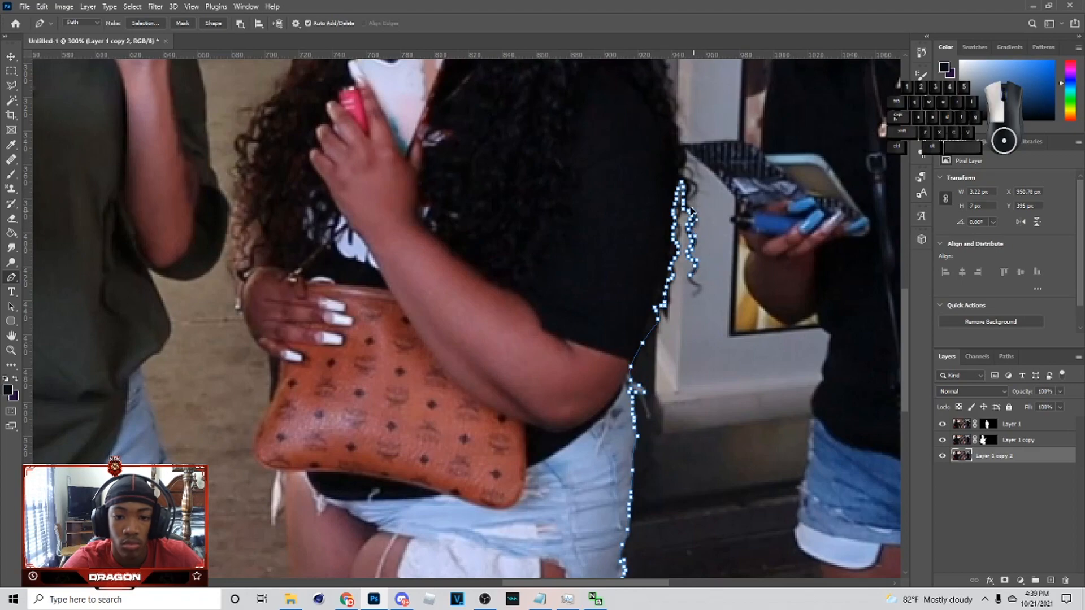
{"action": "left_click", "coordinate": [688, 195]}
{"action": "left_click", "coordinate": [696, 188]}
{"action": "left_click", "coordinate": [689, 181]}
{"action": "left_click", "coordinate": [678, 173]}
{"action": "left_click", "coordinate": [680, 168]}
{"action": "left_click", "coordinate": [686, 162]}
- Continue the path up the outer edge of the woman's hair from her upper arm to face level
{"action": "scroll", "coordinate": [685, 237], "scroll_direction": "up", "scroll_amount": 3}
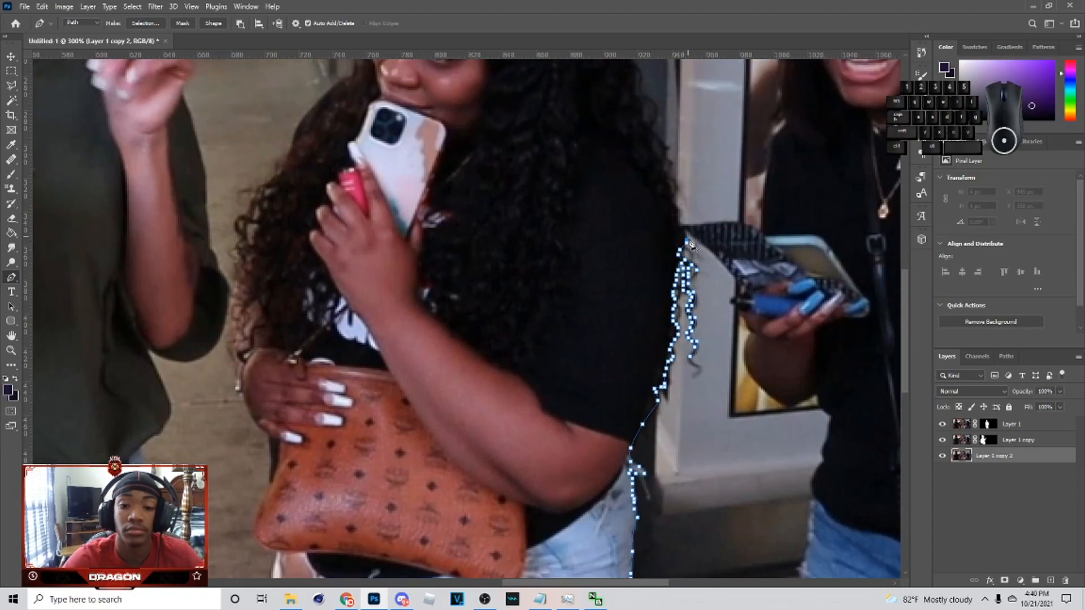
{"action": "scroll", "coordinate": [686, 242], "scroll_direction": "up", "scroll_amount": 2}
{"action": "left_click", "coordinate": [675, 254]}
{"action": "scroll", "coordinate": [661, 196], "scroll_direction": "up", "scroll_amount": 2}
{"action": "left_click", "coordinate": [646, 201]}
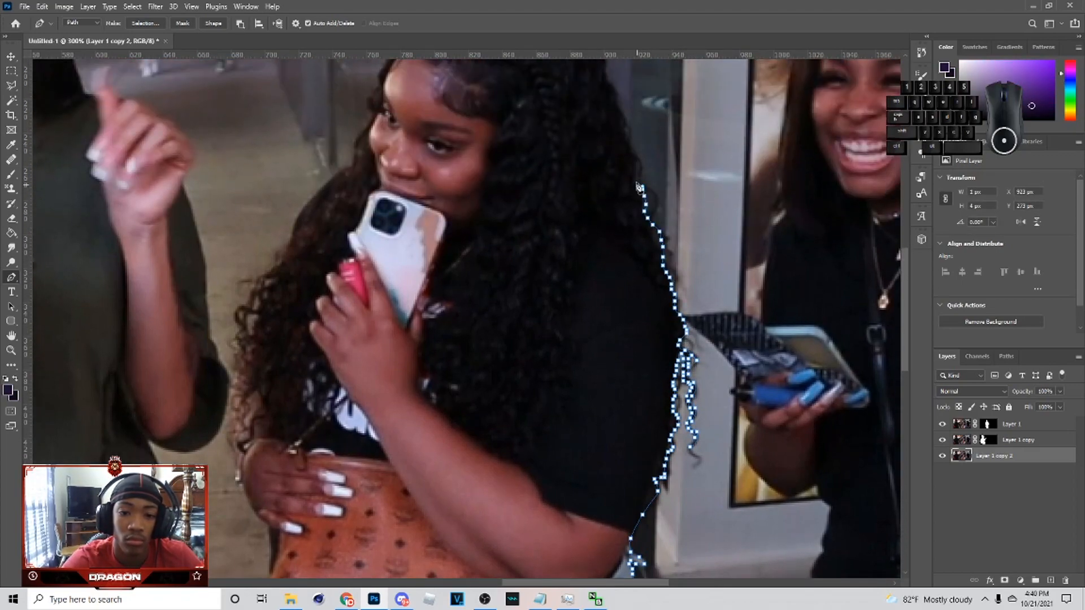
- Trace the path up the side of the woman's hair and over the top of her head to the front hairline
{"action": "scroll", "coordinate": [640, 191], "scroll_direction": "up", "scroll_amount": 5}
{"action": "left_click", "coordinate": [633, 275]}
{"action": "left_click", "coordinate": [617, 218]}
{"action": "left_click", "coordinate": [610, 204]}
{"action": "left_click", "coordinate": [606, 193]}
{"action": "left_click", "coordinate": [603, 173]}
{"action": "key", "text": "ctrl+z"}
{"action": "left_click_drag", "start_coordinate": [586, 148], "coordinate": [500, 100]}
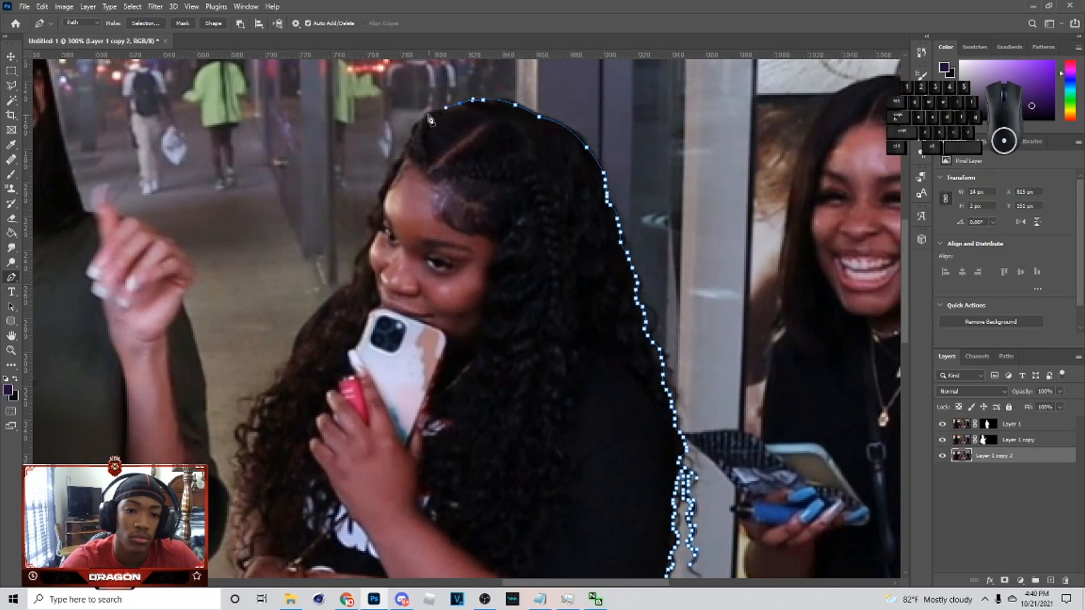
- Continue the path down the front of the woman's hair past her face and along the curls beside her phone
{"action": "left_click", "coordinate": [356, 270]}
{"action": "left_click", "coordinate": [350, 285]}
{"action": "left_click_drag", "start_coordinate": [347, 287], "coordinate": [493, 178]}
{"action": "left_click", "coordinate": [478, 187]}
{"action": "left_click", "coordinate": [463, 200]}
{"action": "left_click", "coordinate": [457, 212]}
{"action": "left_click_drag", "start_coordinate": [444, 230], "coordinate": [441, 234]}
- Trace the path around the uneven outer curls beside the woman's raised hand
{"action": "left_click", "coordinate": [413, 288]}
{"action": "left_click", "coordinate": [405, 299]}
{"action": "left_click", "coordinate": [407, 310]}
{"action": "left_click", "coordinate": [402, 318]}
{"action": "left_click", "coordinate": [387, 324]}
{"action": "left_click", "coordinate": [388, 338]}
{"action": "left_click", "coordinate": [386, 345]}
{"action": "left_click_drag", "start_coordinate": [377, 347], "coordinate": [381, 353]}
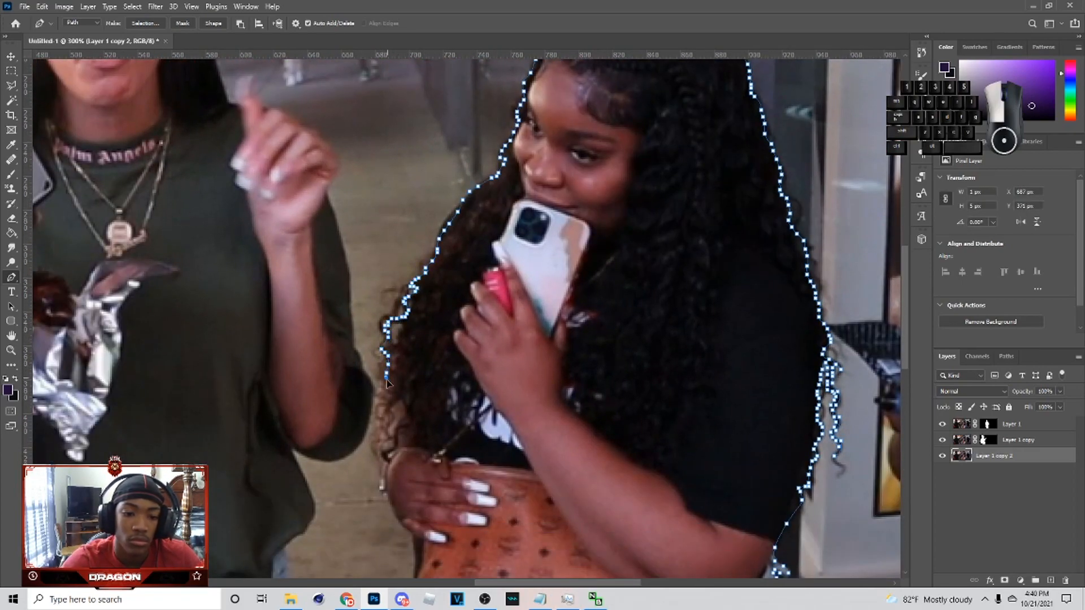
- Trace the path down the lowest curls to the wrist of the hand holding the handbag
{"action": "left_click_drag", "start_coordinate": [387, 415], "coordinate": [383, 470]}
{"action": "key", "text": "ctrl+z"}
{"action": "key", "text": "ctrl+z"}
{"action": "left_click_drag", "start_coordinate": [380, 402], "coordinate": [378, 413]}
{"action": "left_click", "coordinate": [377, 438]}
{"action": "left_click", "coordinate": [381, 471]}
- Trace the path around the back of the woman's hand and fingers to the side edge of the handbag
{"action": "scroll", "coordinate": [384, 490], "scroll_direction": "down", "scroll_amount": 3}
{"action": "left_click", "coordinate": [390, 318]}
{"action": "left_click", "coordinate": [399, 337]}
{"action": "left_click", "coordinate": [414, 354]}
{"action": "left_click_drag", "start_coordinate": [415, 368], "coordinate": [415, 385]}
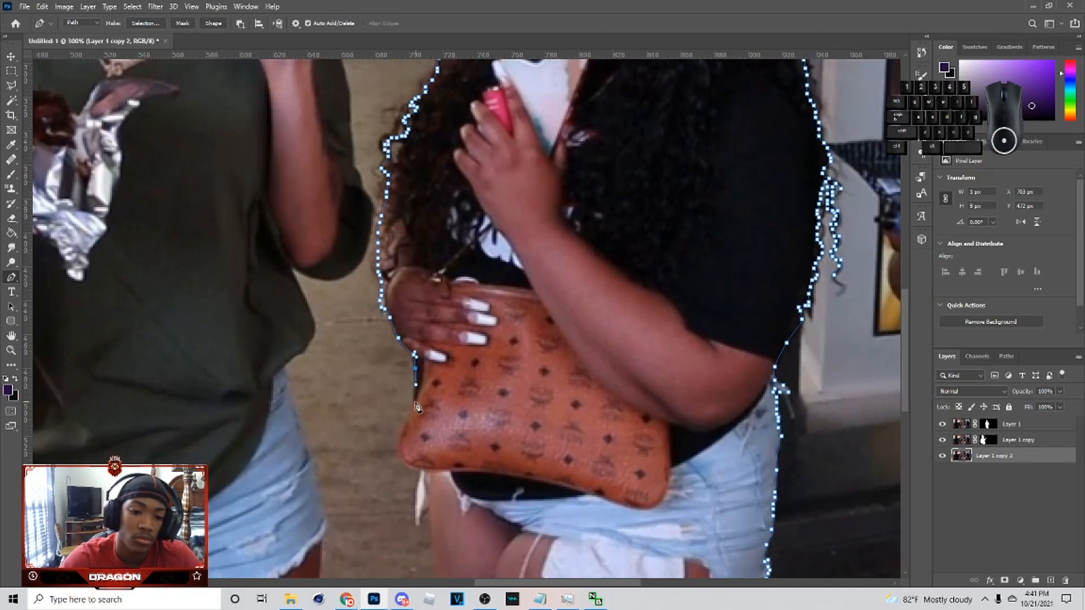
{"action": "left_click", "coordinate": [414, 404]}
{"action": "scroll", "coordinate": [416, 403], "scroll_direction": "down", "scroll_amount": 1}
{"action": "key", "text": "ctrl+z"}
- Continue the path around the handbag's lower corner and down the hanging white fringe
{"action": "left_click", "coordinate": [400, 383]}
{"action": "left_click", "coordinate": [409, 401]}
{"action": "left_click", "coordinate": [422, 406]}
{"action": "left_click", "coordinate": [417, 436]}
{"action": "left_click", "coordinate": [415, 460]}
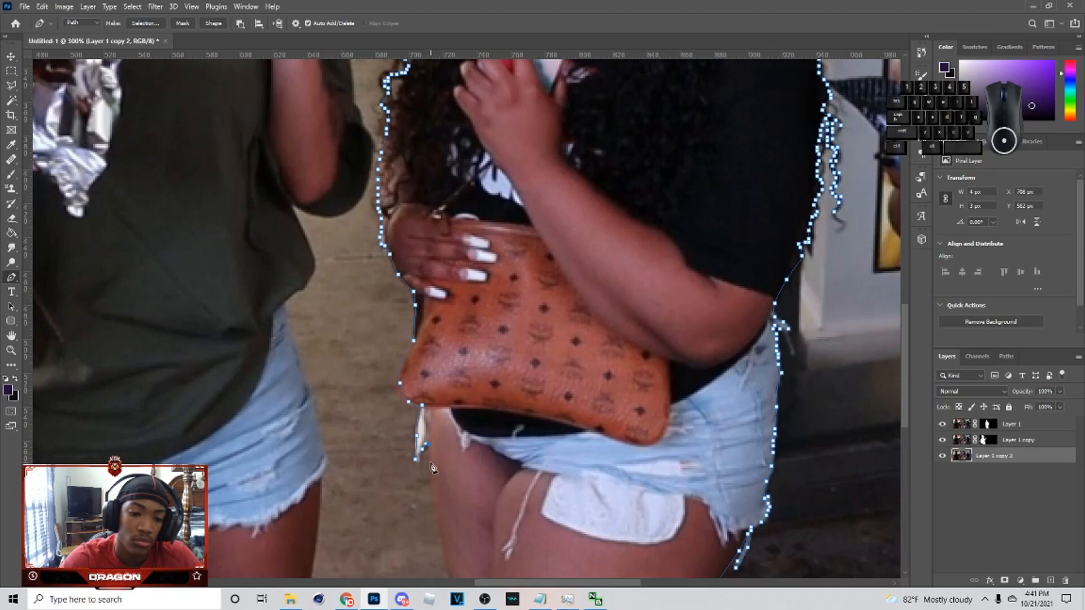
- Trace the path down the other side of the woman's legs, from the white fringe to the photo's lower edge
{"action": "scroll", "coordinate": [432, 467], "scroll_direction": "down", "scroll_amount": 1}
{"action": "left_click", "coordinate": [432, 431]}
{"action": "left_click", "coordinate": [437, 456]}
{"action": "left_click", "coordinate": [441, 484]}
{"action": "scroll", "coordinate": [443, 490], "scroll_direction": "down", "scroll_amount": 2}
{"action": "left_click_drag", "start_coordinate": [468, 450], "coordinate": [488, 512]}
{"action": "left_click", "coordinate": [481, 482]}
- Run the path below the photo's lower edge and close it at its starting point under the outer thigh
{"action": "scroll", "coordinate": [486, 484], "scroll_direction": "down", "scroll_amount": 1}
{"action": "left_click", "coordinate": [637, 530]}
{"action": "left_click", "coordinate": [644, 470]}
- Turn the closed path around the handbag woman into a selection
{"action": "right_click", "coordinate": [578, 173]}
{"action": "left_click", "coordinate": [616, 219]}
{"action": "key", "text": "Return"}
{"action": "key", "text": "w"}
{"action": "right_click", "coordinate": [646, 184]}
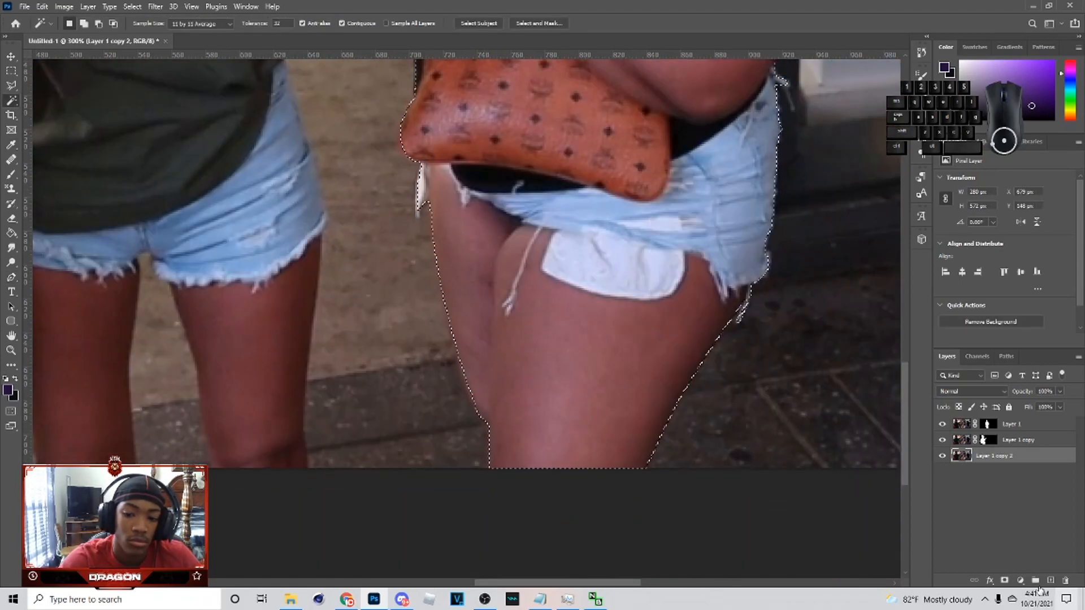
- Mask the handbag woman's layer with the selection, and place a duplicate with its mask disabled beneath it
{"action": "left_click", "coordinate": [1004, 580]}
{"action": "key", "text": "ctrl+j"}
{"action": "left_click_drag", "start_coordinate": [990, 455], "coordinate": [1011, 476]}
{"action": "right_click", "coordinate": [988, 472]}
{"action": "left_click", "coordinate": [997, 479]}
- Start a Pen path at the photo's lower edge beside the smiling woman's outer thigh and continue along her black bag's underside
{"action": "left_click_drag", "start_coordinate": [628, 583], "coordinate": [728, 582]}
{"action": "key", "text": "p"}
{"action": "left_click", "coordinate": [696, 478]}
{"action": "left_click", "coordinate": [714, 415]}
{"action": "left_click", "coordinate": [721, 393]}
{"action": "left_click_drag", "start_coordinate": [743, 393], "coordinate": [769, 395]}
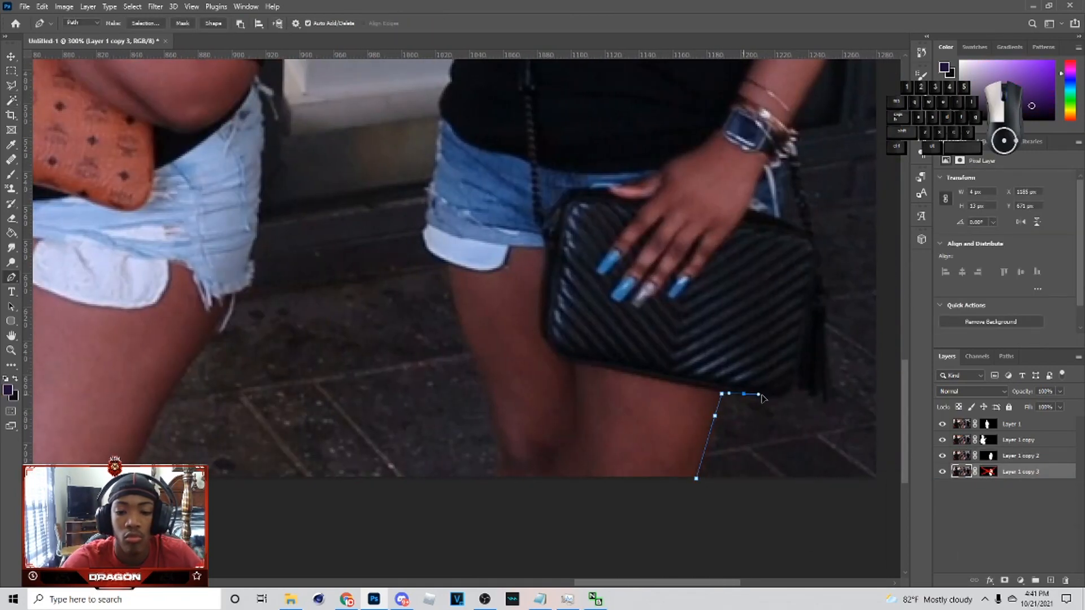
- Continue the path around the black bag's lower corner and the bottom of its tassel
{"action": "left_click", "coordinate": [796, 379]}
{"action": "left_click", "coordinate": [805, 394]}
{"action": "left_click", "coordinate": [816, 392]}
{"action": "left_click", "coordinate": [823, 399]}
{"action": "left_click", "coordinate": [832, 399]}
- Trace the path up the outer side of the bag's tassel
{"action": "scroll", "coordinate": [831, 399], "scroll_direction": "up", "scroll_amount": 1}
{"action": "left_click", "coordinate": [826, 384]}
{"action": "left_click", "coordinate": [825, 338]}
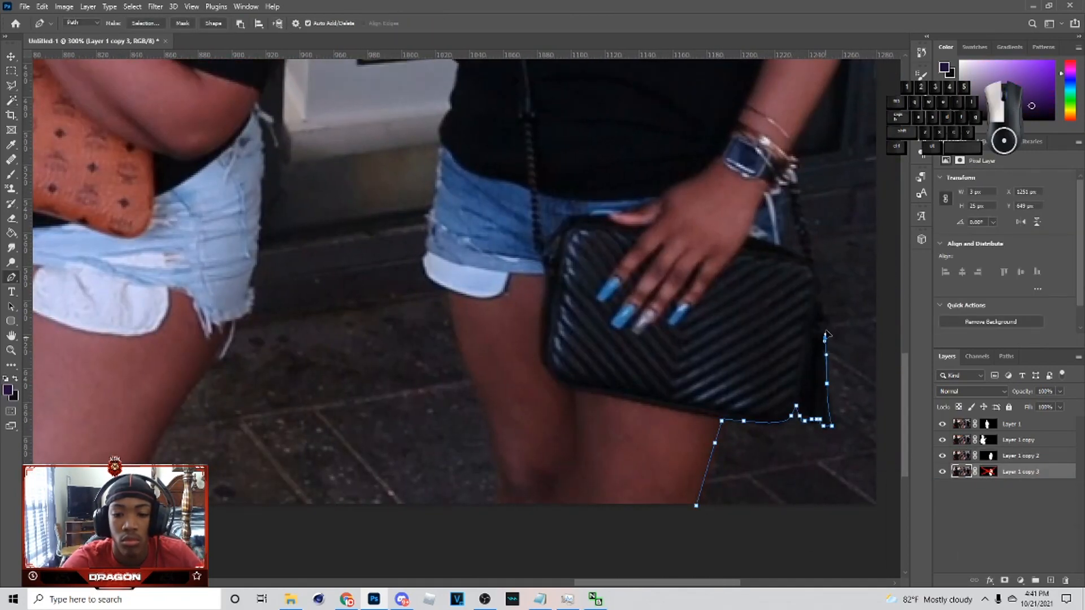
{"action": "left_click", "coordinate": [827, 326]}
{"action": "left_click", "coordinate": [828, 320]}
{"action": "left_click_drag", "start_coordinate": [828, 300], "coordinate": [828, 295]}
- Trace the path over the bag's upper corner and along its strap to the bracelets at the woman's wrist
{"action": "scroll", "coordinate": [841, 330], "scroll_direction": "up", "scroll_amount": 7}
{"action": "left_click", "coordinate": [819, 375]}
{"action": "left_click", "coordinate": [817, 369]}
{"action": "left_click", "coordinate": [815, 360]}
{"action": "left_click", "coordinate": [812, 357]}
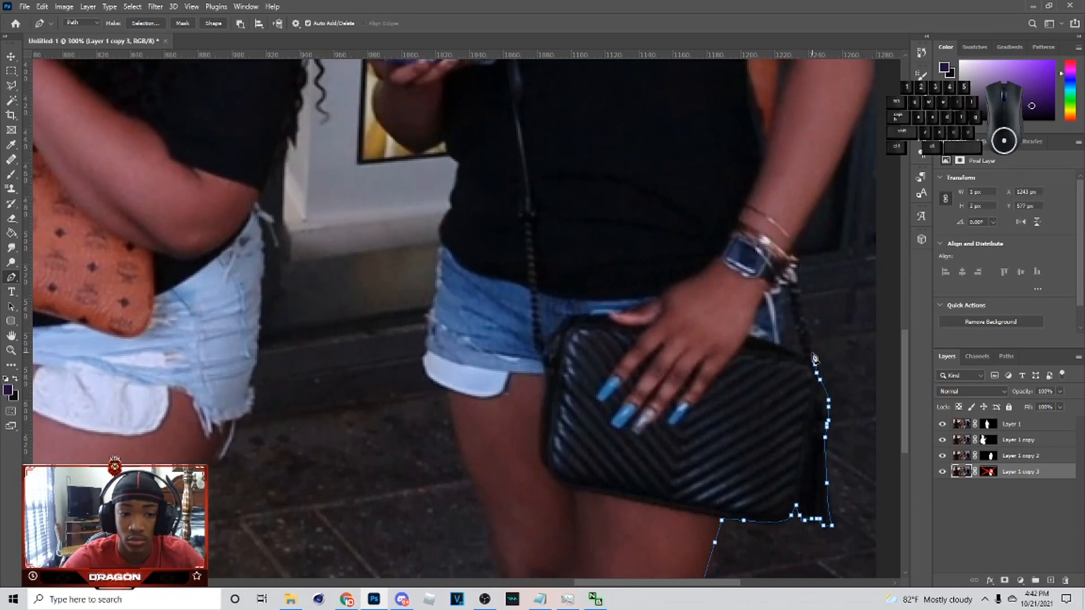
{"action": "scroll", "coordinate": [812, 354], "scroll_direction": "up", "scroll_amount": 1}
{"action": "left_click", "coordinate": [808, 355]}
{"action": "left_click", "coordinate": [807, 342]}
{"action": "left_click", "coordinate": [796, 265]}
{"action": "left_click", "coordinate": [790, 261]}
- Continue the path up the outer edge of the woman's forearm and upper arm to her shirt sleeve
{"action": "scroll", "coordinate": [790, 260], "scroll_direction": "up", "scroll_amount": 3}
{"action": "mouse_move", "coordinate": [836, 234]}
{"action": "left_mouse_down"}
{"action": "mouse_move", "coordinate": [879, 173]}
{"action": "mouse_move", "coordinate": [859, 179]}
{"action": "mouse_move", "coordinate": [881, 148]}
{"action": "left_mouse_up"}
{"action": "key", "text": "ctrl+z"}
{"action": "scroll", "coordinate": [848, 277], "scroll_direction": "up", "scroll_amount": 15}
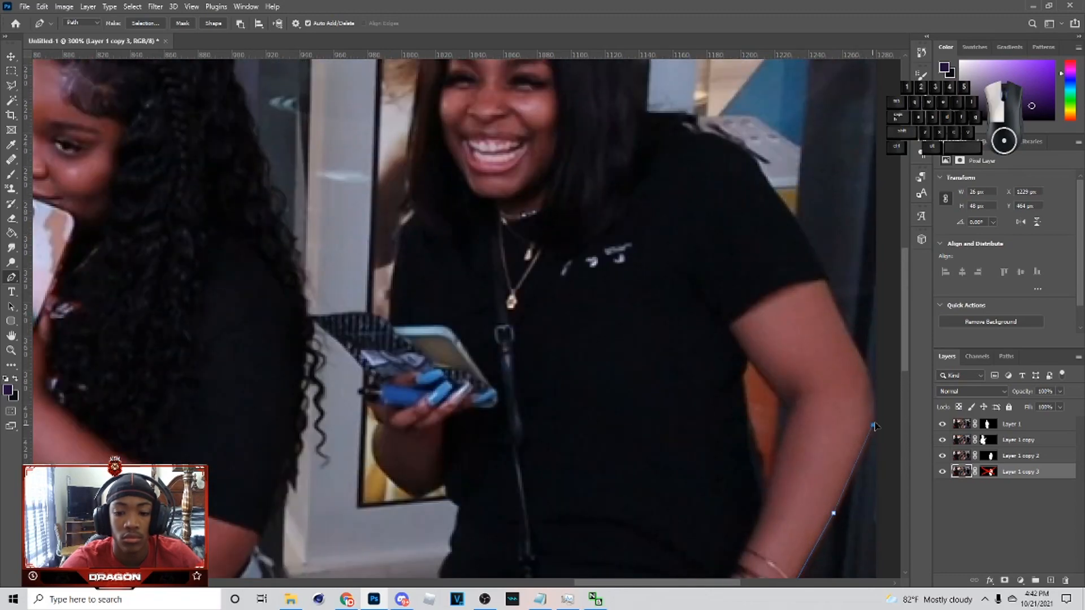
{"action": "left_click", "coordinate": [851, 343]}
{"action": "scroll", "coordinate": [848, 339], "scroll_direction": "up", "scroll_amount": 2}
{"action": "left_click", "coordinate": [830, 344]}
{"action": "left_click", "coordinate": [823, 328]}
- Trace the path over the sleeve and shoulder of the black shirt to the woman's hair
{"action": "scroll", "coordinate": [824, 325], "scroll_direction": "up", "scroll_amount": 1}
{"action": "left_click_drag", "start_coordinate": [767, 263], "coordinate": [747, 243]}
{"action": "left_click", "coordinate": [769, 267], "text": "alt"}
{"action": "left_click", "coordinate": [752, 242]}
{"action": "left_click_drag", "start_coordinate": [694, 215], "coordinate": [685, 211]}
{"action": "left_click", "coordinate": [671, 203]}
{"action": "left_click", "coordinate": [648, 196]}
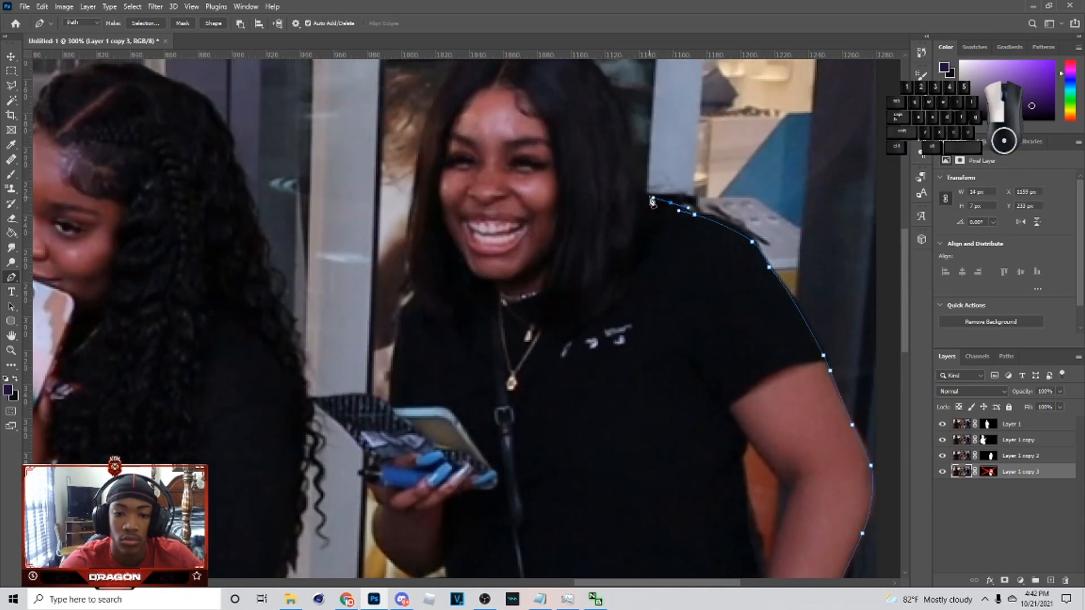
- Curve the path up the shoulder side of the woman's hair and over the crown of her head
{"action": "scroll", "coordinate": [646, 198], "scroll_direction": "up", "scroll_amount": 4}
{"action": "left_click", "coordinate": [636, 293]}
{"action": "left_click_drag", "start_coordinate": [630, 231], "coordinate": [627, 227]}
{"action": "left_click", "coordinate": [623, 212]}
{"action": "left_click_drag", "start_coordinate": [538, 141], "coordinate": [499, 146]}
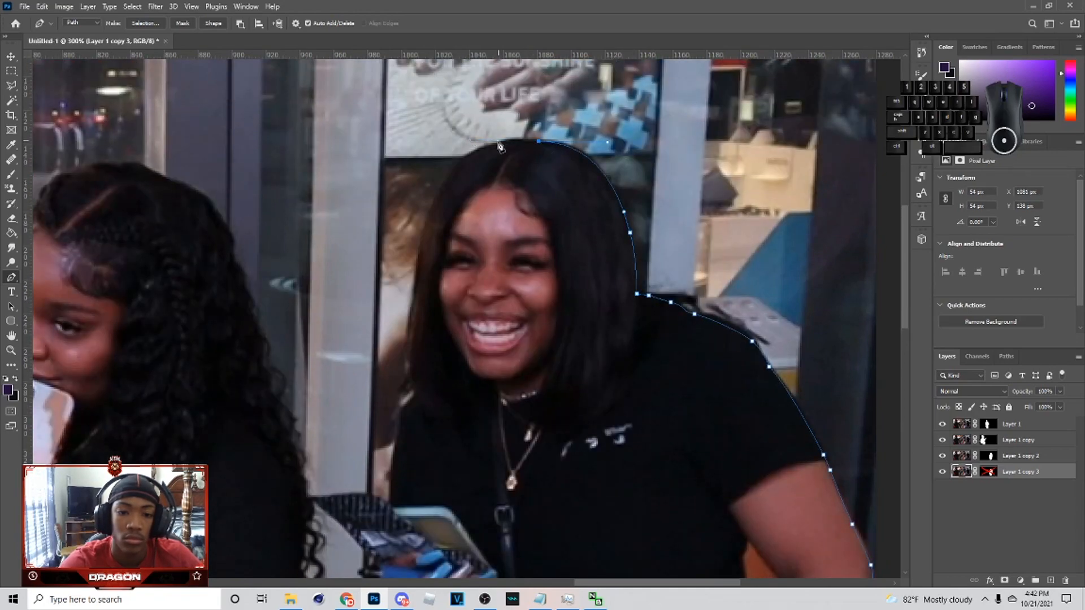
- Continue the path down the other side of the woman's hair toward her phone-side shoulder
{"action": "left_click_drag", "start_coordinate": [422, 234], "coordinate": [417, 262]}
{"action": "left_click", "coordinate": [414, 291]}
{"action": "scroll", "coordinate": [415, 292], "scroll_direction": "down", "scroll_amount": 2}
{"action": "left_click", "coordinate": [408, 270]}
{"action": "left_click", "coordinate": [407, 279]}
{"action": "left_click", "coordinate": [406, 286]}
{"action": "left_click", "coordinate": [406, 293]}
{"action": "left_click", "coordinate": [404, 300]}
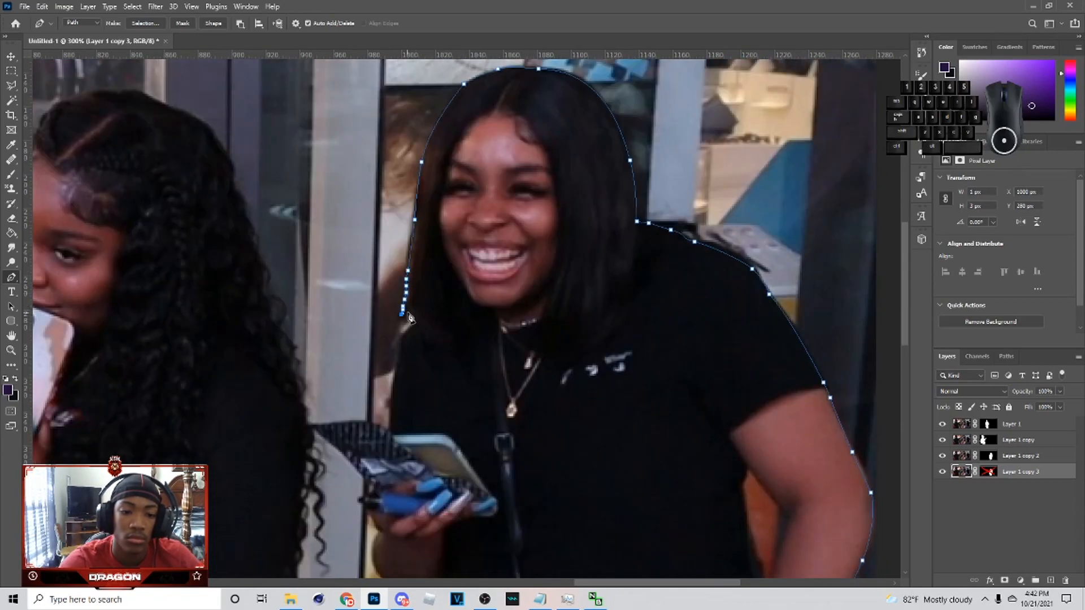
- Trace the path from the hair tips over the shoulder and down the sleeve toward the phone case
{"action": "left_click_drag", "start_coordinate": [403, 337], "coordinate": [398, 349]}
{"action": "scroll", "coordinate": [399, 401], "scroll_direction": "down", "scroll_amount": 2}
{"action": "left_click_drag", "start_coordinate": [398, 311], "coordinate": [398, 317]}
{"action": "left_click_drag", "start_coordinate": [393, 355], "coordinate": [403, 272]}
{"action": "key", "text": "ctrl+z"}
{"action": "left_click", "coordinate": [391, 354]}
- Outline the open phone case with the path, from its upper edge around the far corner to the fingertips
{"action": "left_click_drag", "start_coordinate": [393, 380], "coordinate": [363, 370]}
{"action": "key", "text": "ctrl+z"}
{"action": "left_click", "coordinate": [333, 391]}
{"action": "right_click", "coordinate": [338, 396]}
{"action": "left_click", "coordinate": [354, 411]}
{"action": "left_click", "coordinate": [374, 435]}
{"action": "left_click", "coordinate": [362, 444]}
{"action": "left_click", "coordinate": [369, 456]}
- Continue the path from the hand holding the phone around the bent elbow to the side of the shirt
{"action": "scroll", "coordinate": [379, 472], "scroll_direction": "down", "scroll_amount": 2}
{"action": "left_click", "coordinate": [368, 432]}
{"action": "left_click", "coordinate": [375, 450]}
{"action": "left_click", "coordinate": [387, 469]}
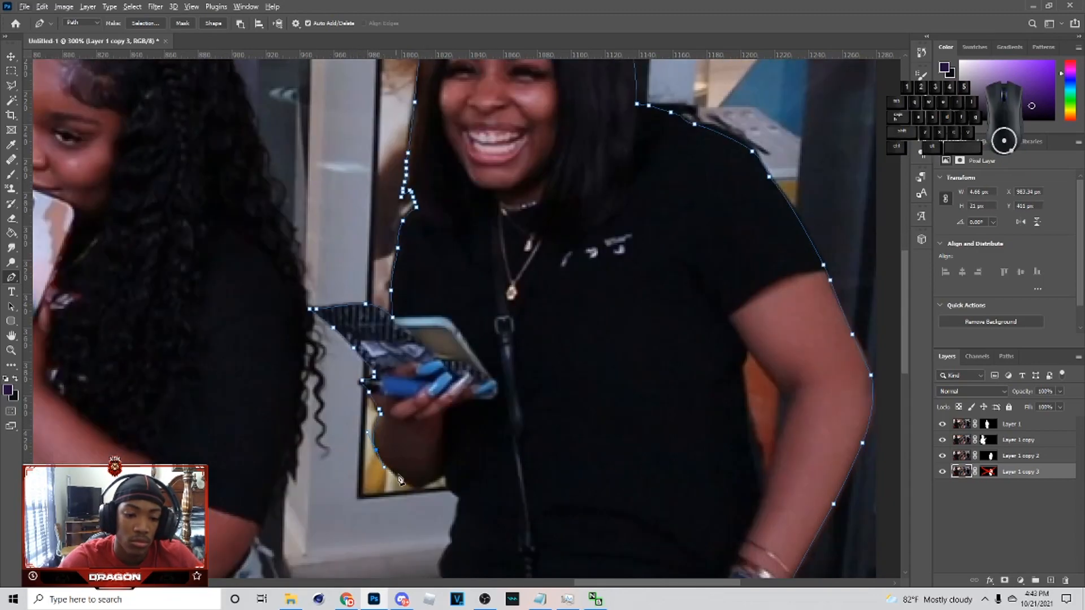
{"action": "left_click", "coordinate": [445, 476]}
{"action": "left_click", "coordinate": [451, 487]}
{"action": "left_click", "coordinate": [459, 500]}
- Trace the path down the side of the black shirt to the waist of the shorts
{"action": "scroll", "coordinate": [457, 468], "scroll_direction": "down", "scroll_amount": 2}
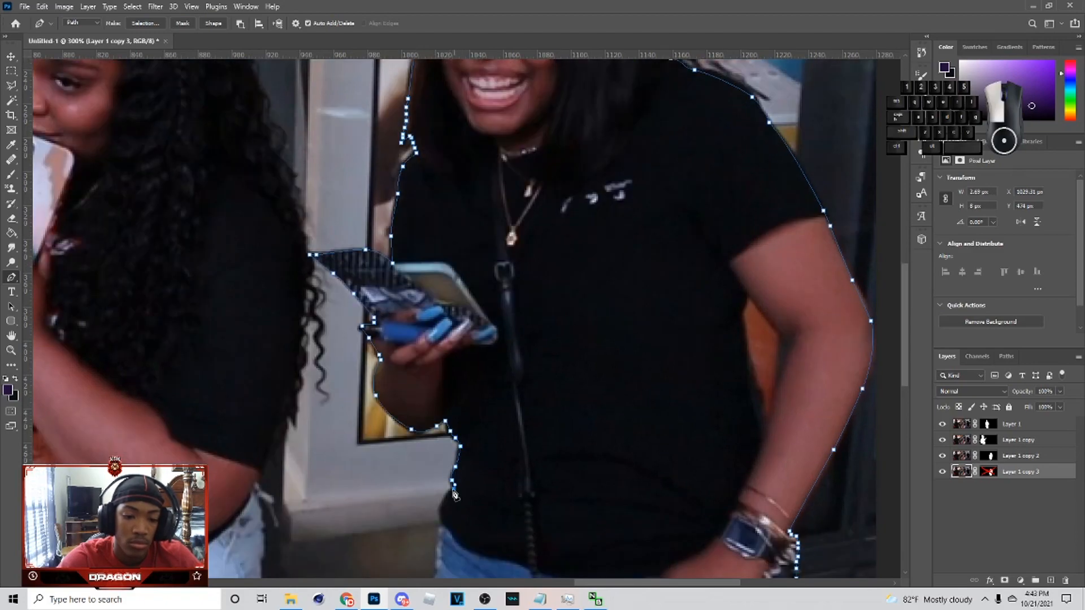
{"action": "left_click", "coordinate": [453, 489]}
{"action": "scroll", "coordinate": [454, 486], "scroll_direction": "down", "scroll_amount": 2}
{"action": "left_click", "coordinate": [440, 451]}
- Continue the path down the frayed outer edge of the denim shorts to the white hem
{"action": "scroll", "coordinate": [442, 464], "scroll_direction": "down", "scroll_amount": 2}
{"action": "left_click", "coordinate": [439, 417]}
{"action": "left_click", "coordinate": [437, 441]}
{"action": "left_click", "coordinate": [432, 457]}
{"action": "left_click", "coordinate": [426, 491]}
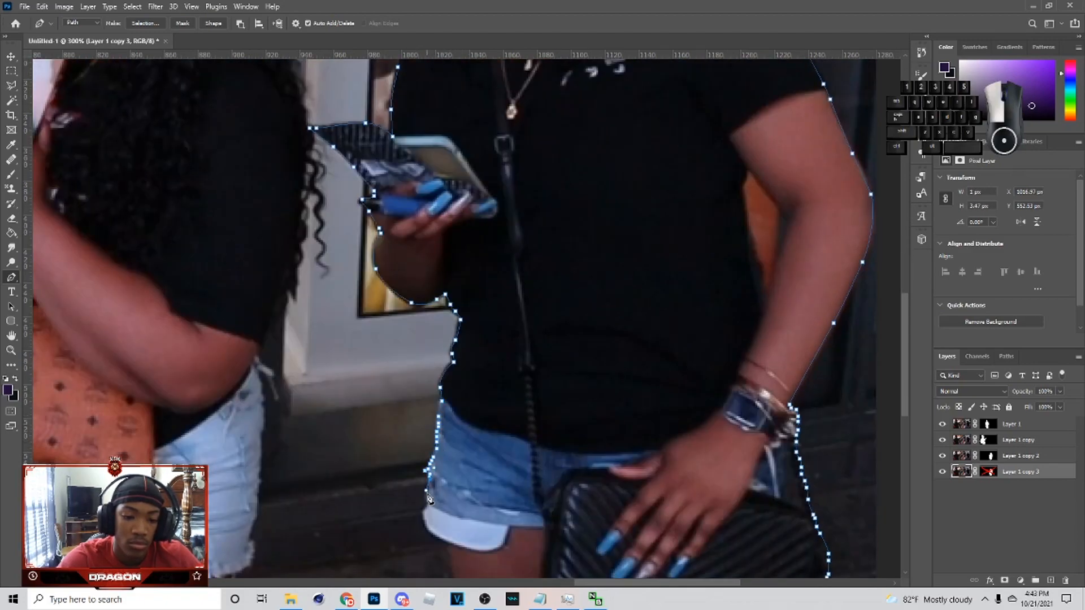
{"action": "left_click", "coordinate": [426, 497]}
- Trace the path around the white hem of the shorts to the top of the bare leg
{"action": "scroll", "coordinate": [427, 500], "scroll_direction": "down", "scroll_amount": 3}
{"action": "left_click", "coordinate": [426, 445]}
{"action": "key", "text": "ctrl+z"}
{"action": "left_click", "coordinate": [436, 454]}
{"action": "left_click", "coordinate": [450, 461]}
- Run the path down the leg and below the photo's lower edge, and close it at its starting point
{"action": "scroll", "coordinate": [450, 461], "scroll_direction": "down", "scroll_amount": 2}
{"action": "mouse_move", "coordinate": [456, 450]}
{"action": "left_mouse_down"}
{"action": "mouse_move", "coordinate": [464, 477]}
{"action": "mouse_move", "coordinate": [500, 508]}
{"action": "left_mouse_up"}
{"action": "left_click", "coordinate": [469, 486]}
{"action": "scroll", "coordinate": [470, 487], "scroll_direction": "down", "scroll_amount": 2}
{"action": "left_click", "coordinate": [493, 426]}
{"action": "left_click", "coordinate": [537, 529]}
{"action": "left_click", "coordinate": [692, 530]}
{"action": "left_click", "coordinate": [697, 493]}
- Try to make a selection from the smiling woman's path and duplicate the layer with it
{"action": "right_click", "coordinate": [609, 310]}
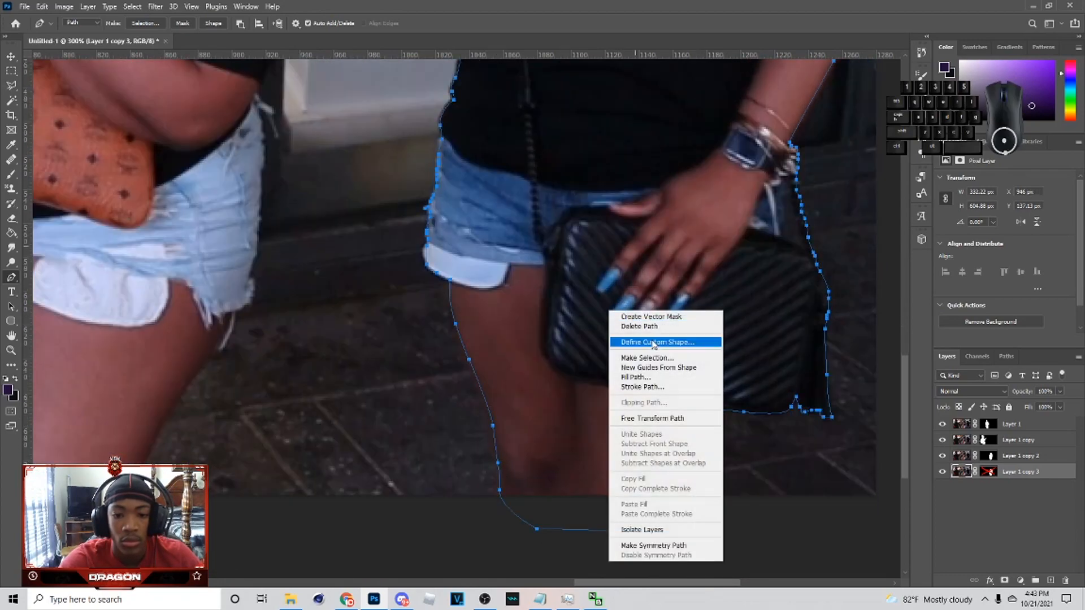
{"action": "key", "text": "Escape"}
{"action": "scroll", "coordinate": [699, 330], "scroll_direction": "up", "scroll_amount": 2}
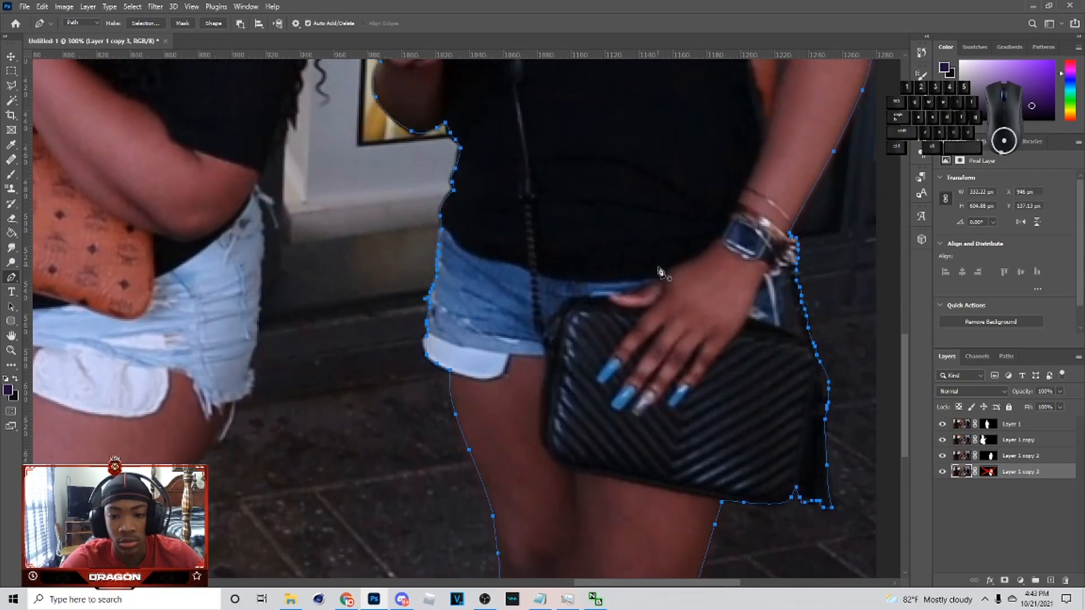
{"action": "right_click", "coordinate": [659, 271]}
{"action": "left_click", "coordinate": [700, 316]}
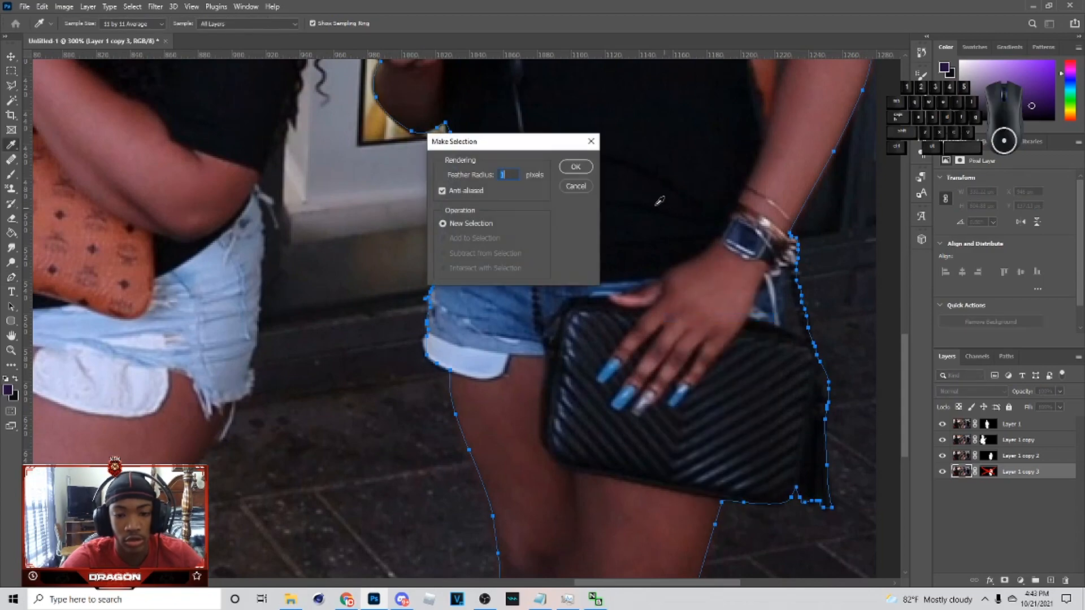
{"action": "left_click", "coordinate": [575, 167]}
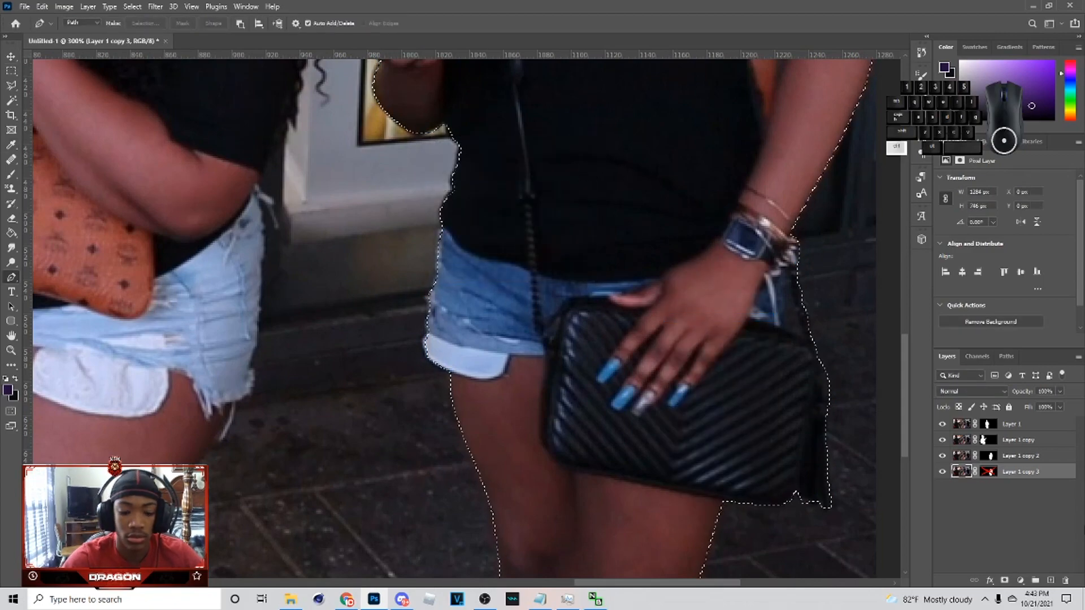
{"action": "key", "text": "ctrl+j"}
{"action": "key", "text": "ctrl+z"}
{"action": "key", "text": "ctrl+z"}
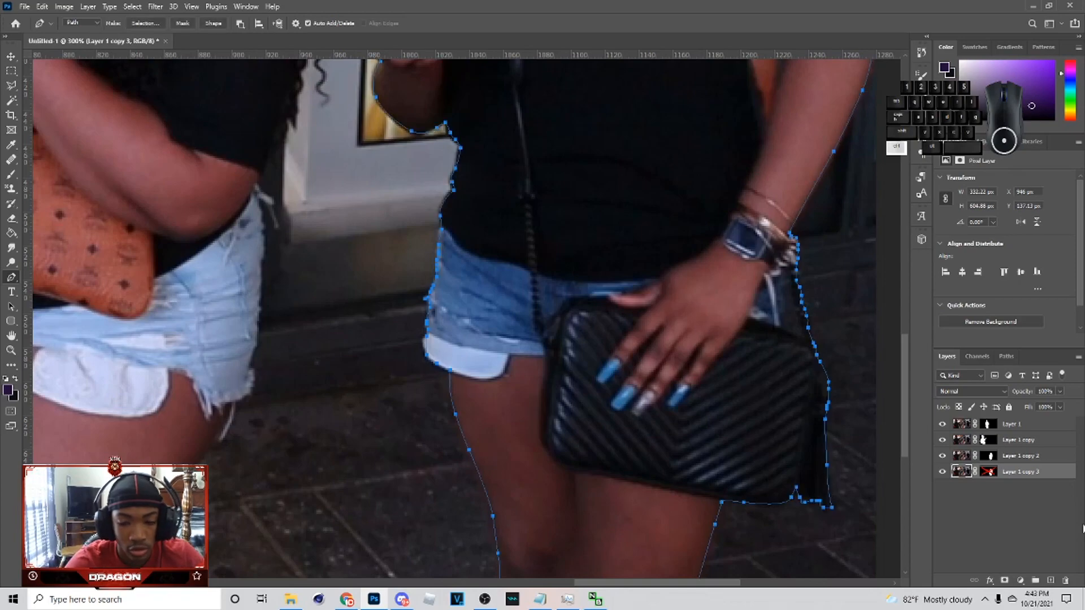
- Duplicate Layer 1 copy 3 and delete the layer mask from the duplicate
{"action": "key", "text": "ctrl+j"}
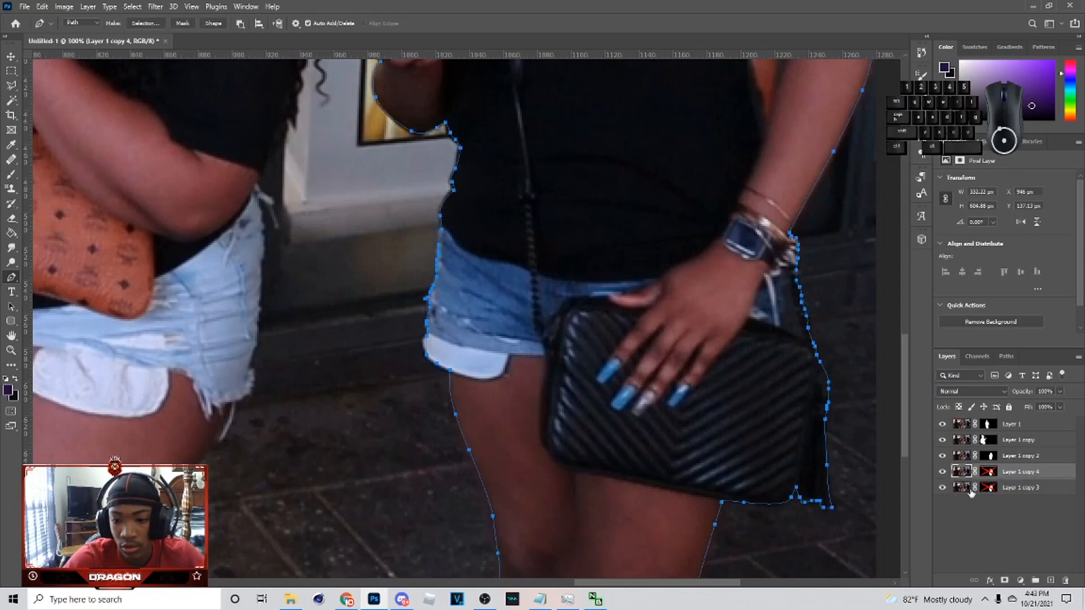
{"action": "right_click", "coordinate": [992, 476]}
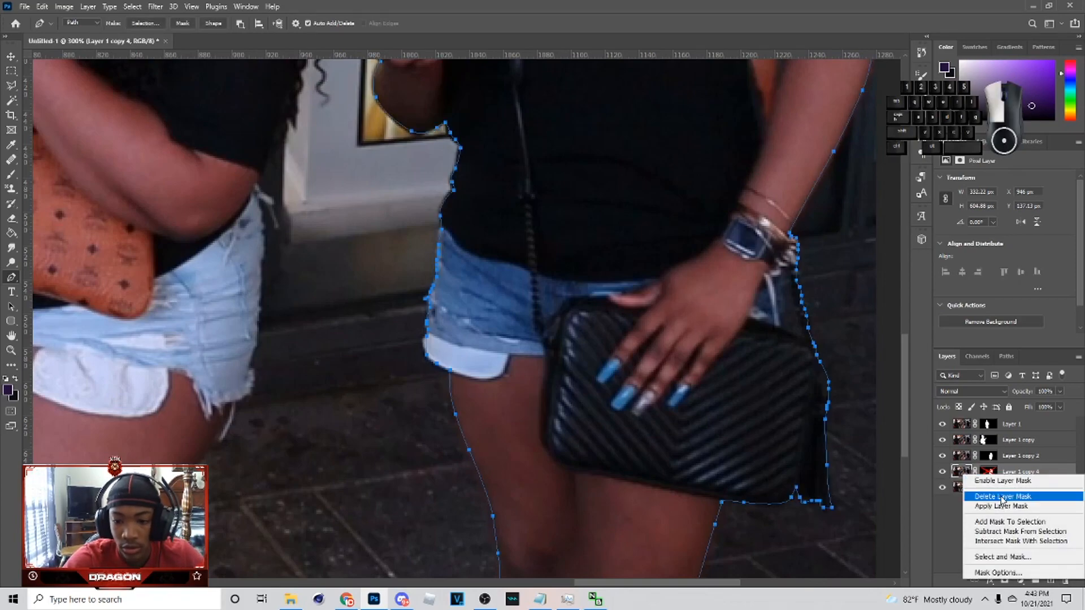
{"action": "left_click", "coordinate": [1003, 489]}
- Turn the closed path around the smiling woman into a selection
{"action": "right_click", "coordinate": [637, 270]}
{"action": "left_click", "coordinate": [674, 315]}
{"action": "left_click", "coordinate": [575, 167]}
- Mask Layer 1 copy 4 so only the smiling woman shows, and hide Layer 1 copy 3
{"action": "left_click", "coordinate": [11, 70]}
{"action": "right_click", "coordinate": [593, 202]}
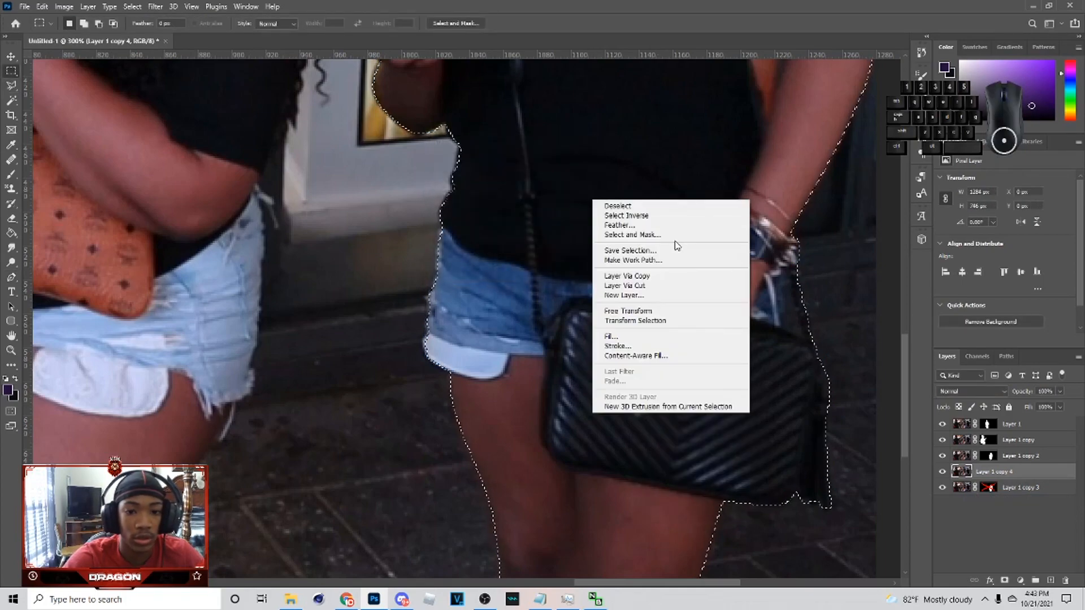
{"action": "left_click", "coordinate": [656, 215]}
{"action": "left_click", "coordinate": [1005, 580]}
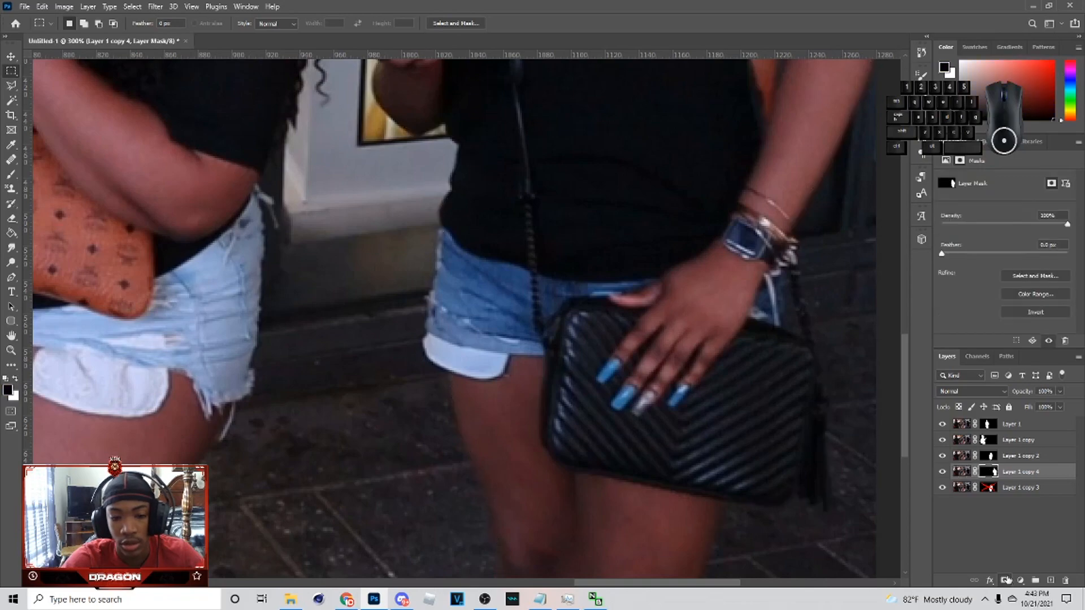
{"action": "left_click", "coordinate": [941, 487]}
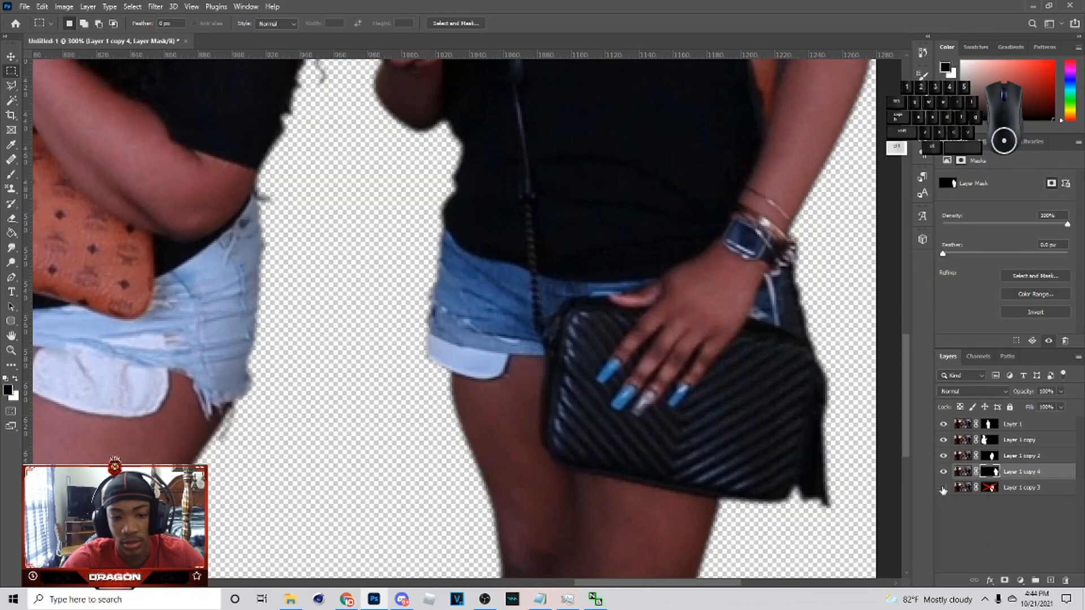
{"action": "key", "text": "ctrl+1"}
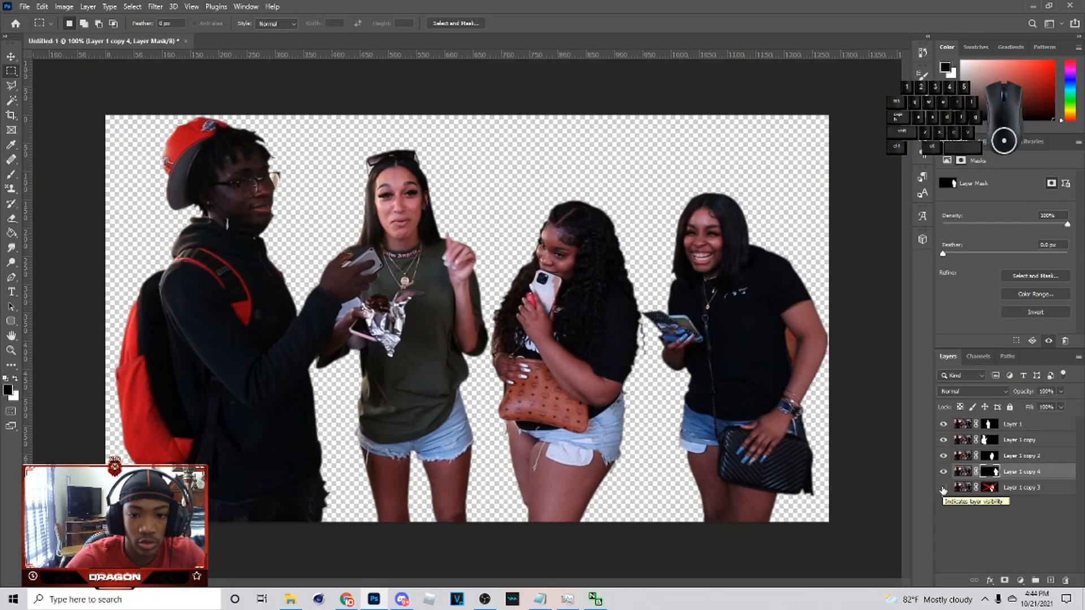
{"action": "left_click", "coordinate": [12, 55]}
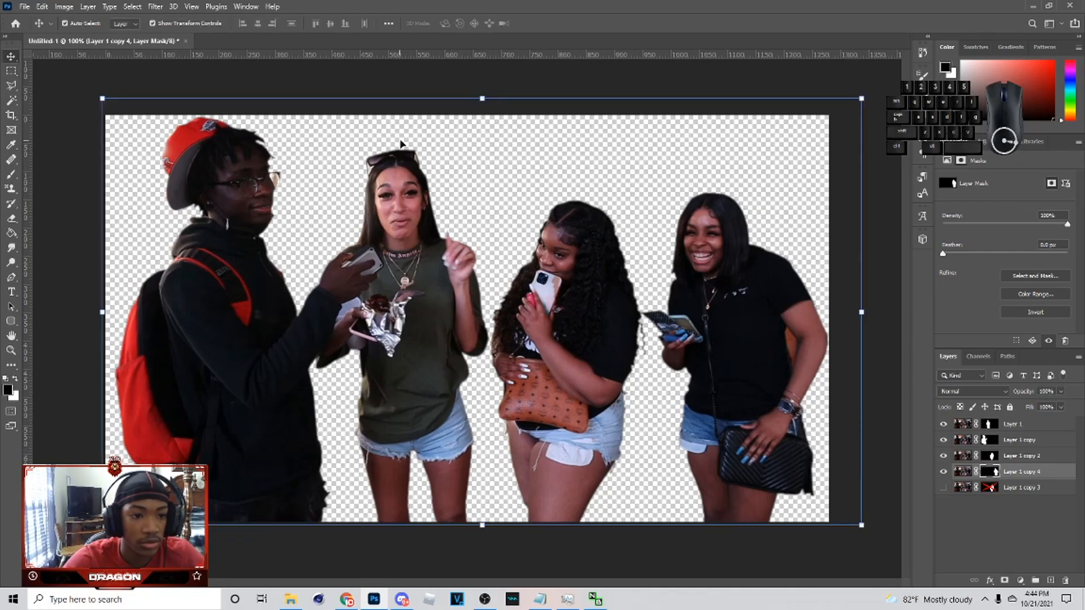
- Set up a small brush sized for the gap between the smiling woman's arm and torso
{"action": "key", "text": "ctrl+plus"}
{"action": "key", "text": "ctrl+plus"}
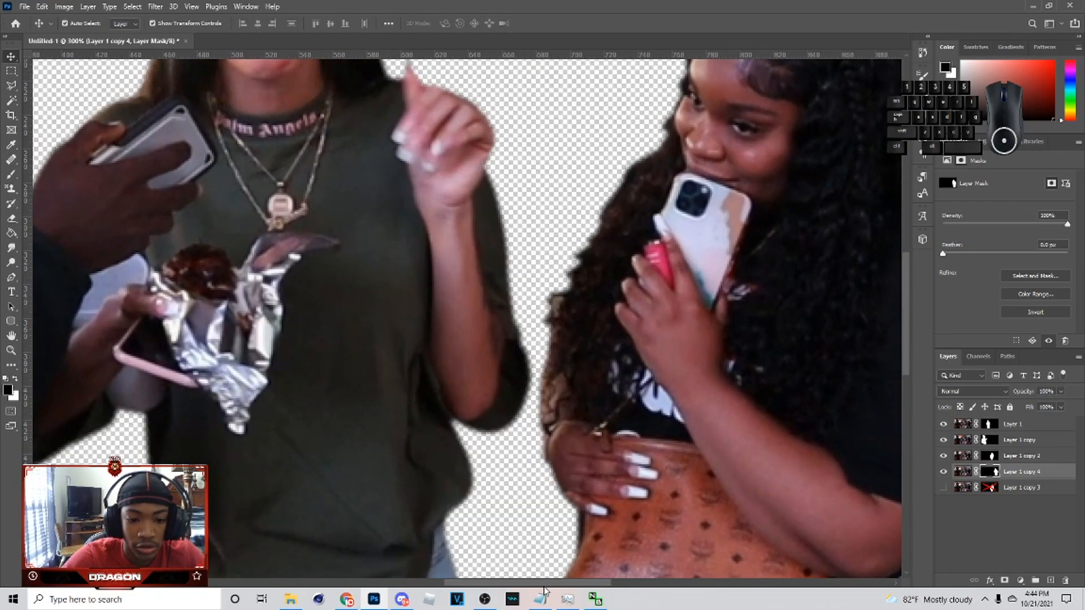
{"action": "left_click_drag", "start_coordinate": [544, 583], "coordinate": [704, 565]}
{"action": "key", "text": "b"}
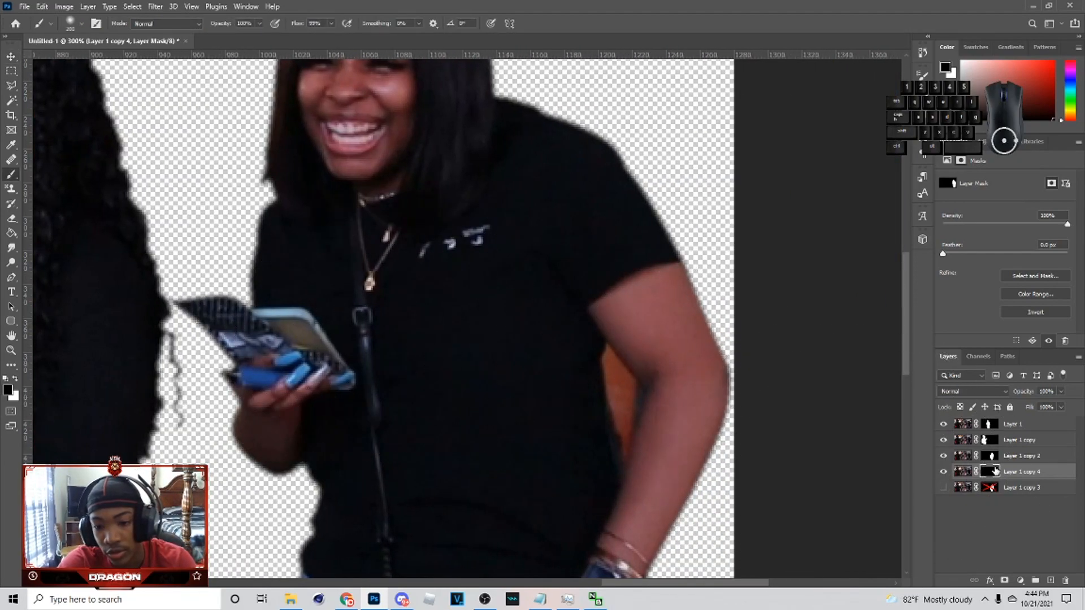
{"action": "left_click", "coordinate": [82, 24]}
{"action": "left_click", "coordinate": [82, 24]}
{"action": "key", "text": "bracketleft"}
{"action": "key", "text": "bracketleft"}
{"action": "key", "text": "bracketleft"}
{"action": "key", "text": "bracketleft"}
{"action": "key", "text": "bracketleft"}
{"action": "key", "text": "bracketleft"}
{"action": "key", "text": "bracketleft"}
{"action": "key", "text": "bracketleft"}
{"action": "key", "text": "bracketleft"}
{"action": "key", "text": "bracketleft"}
{"action": "key", "text": "bracketleft"}
{"action": "key", "text": "bracketleft"}
{"action": "key", "text": "bracketleft"}
{"action": "key", "text": "bracketleft"}
{"action": "key", "text": "bracketleft"}
{"action": "key", "text": "bracketleft"}
{"action": "key", "text": "bracketleft"}
{"action": "key", "text": "bracketleft"}
{"action": "key", "text": "bracketleft"}
{"action": "key", "text": "bracketleft"}
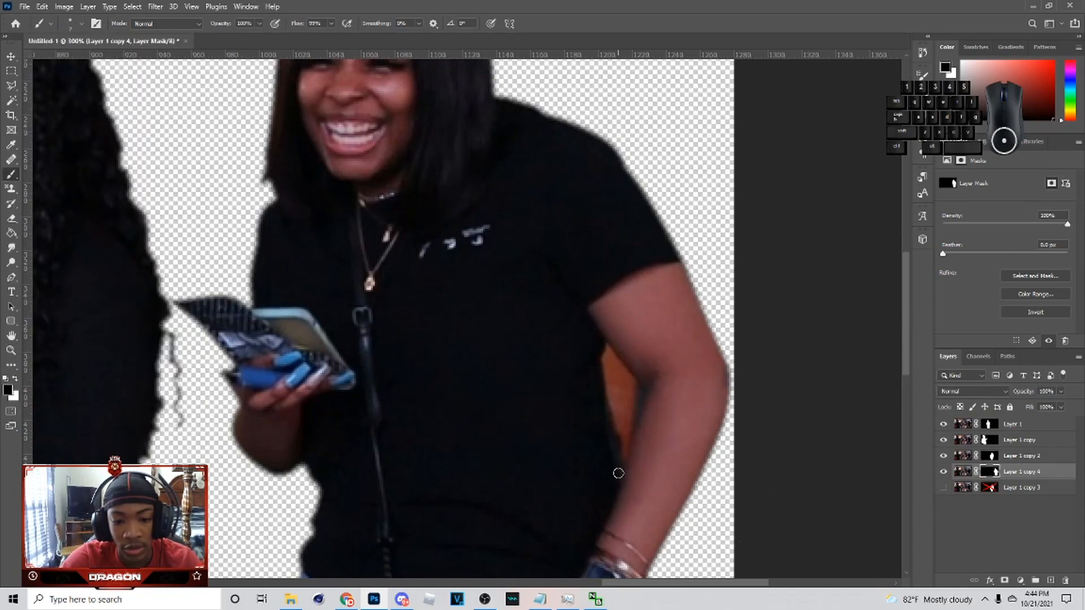
- Paint black on the layer mask to hide the orange background between the smiling woman's arm and torso
{"action": "left_click_drag", "start_coordinate": [620, 478], "coordinate": [619, 474]}
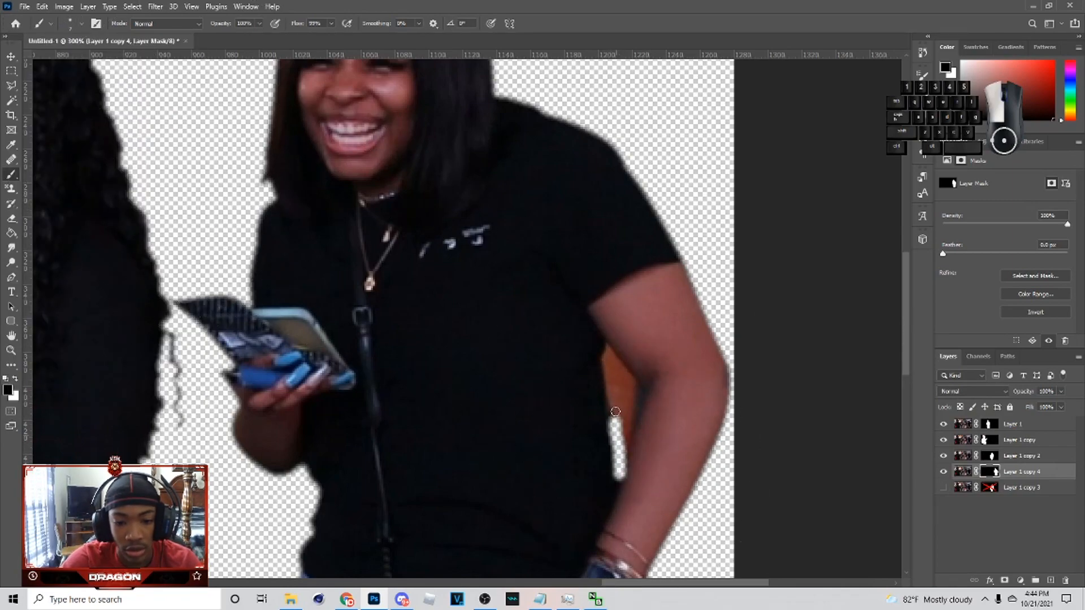
{"action": "left_click", "coordinate": [608, 349]}
{"action": "left_click_drag", "start_coordinate": [610, 354], "coordinate": [619, 366]}
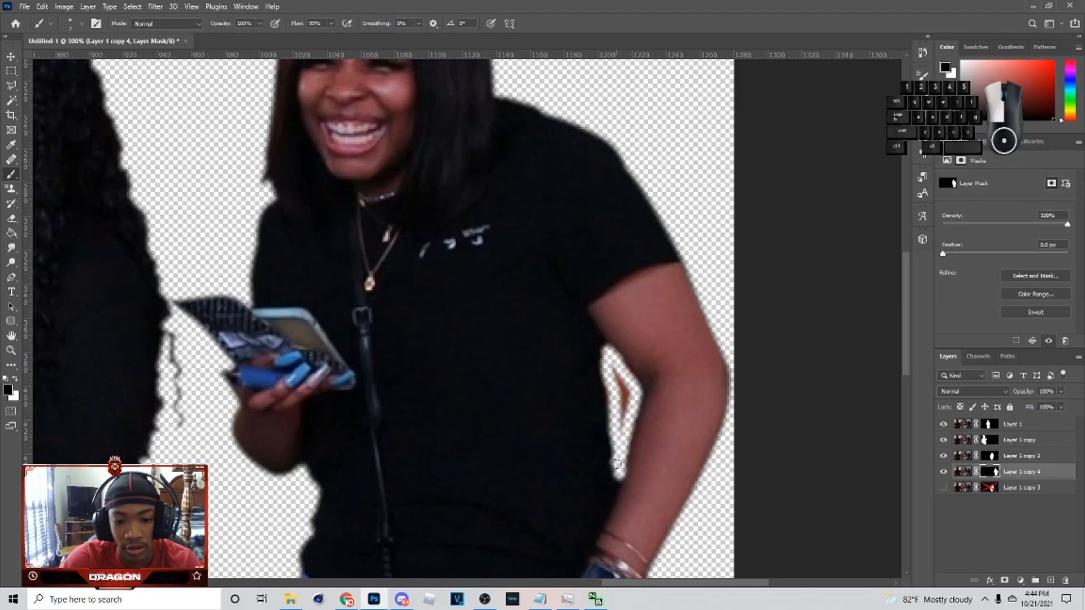
{"action": "left_click_drag", "start_coordinate": [619, 464], "coordinate": [614, 432]}
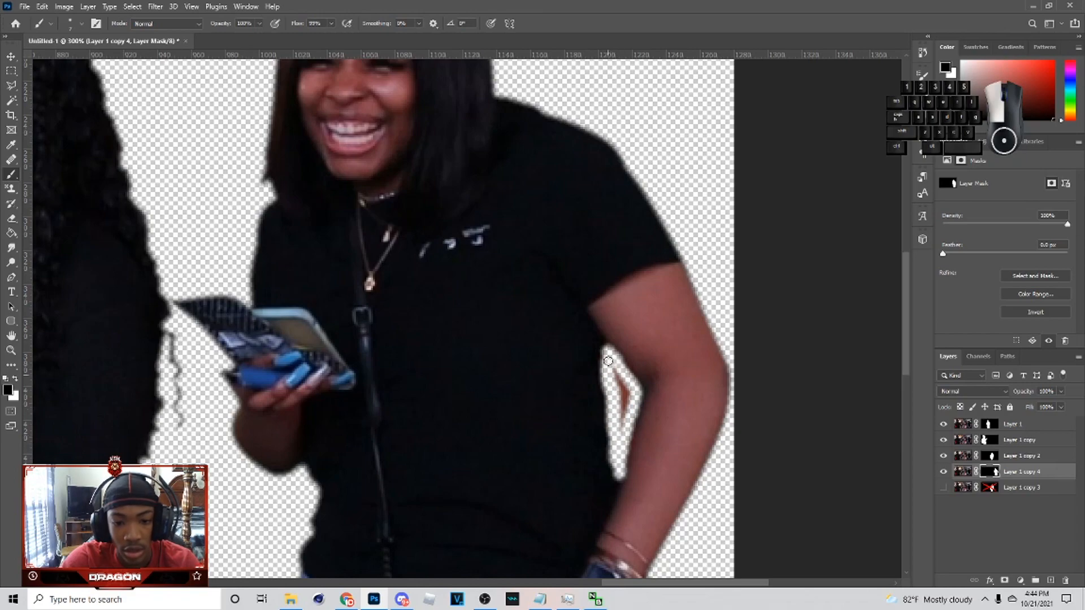
{"action": "mouse_move", "coordinate": [624, 395]}
{"action": "left_mouse_down"}
{"action": "mouse_move", "coordinate": [619, 368]}
{"action": "mouse_move", "coordinate": [624, 475]}
{"action": "left_mouse_up"}
{"action": "key", "text": "ctrl+z"}
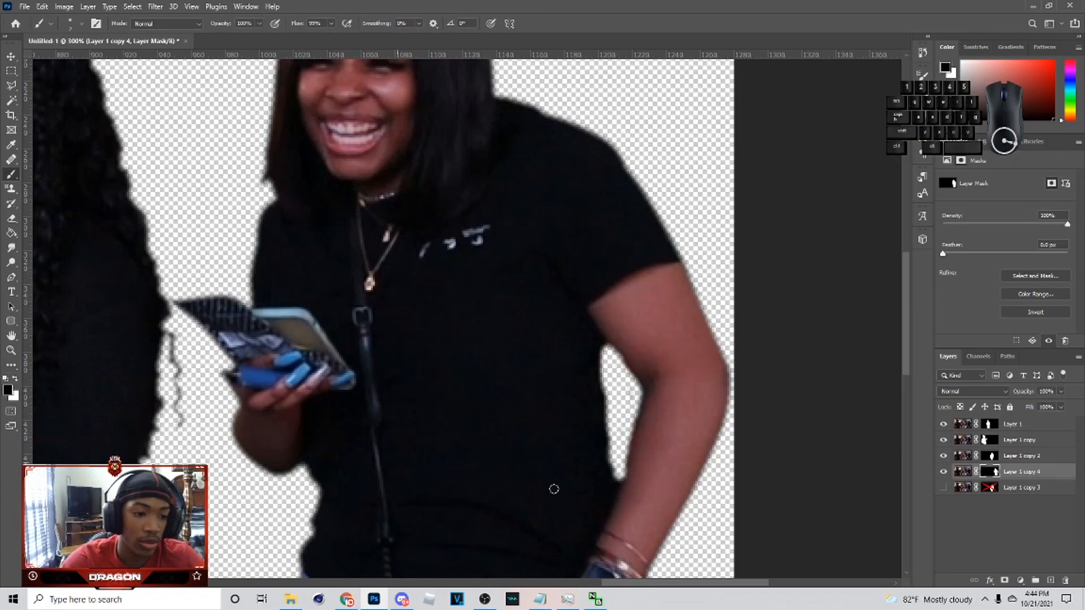
- Paint out the leftover background beside the smiling woman's torso and around her bag strap on the Layer 1 copy 4 mask
{"action": "left_click_drag", "start_coordinate": [615, 460], "coordinate": [613, 394]}
{"action": "mouse_move", "coordinate": [627, 462]}
{"action": "left_mouse_down"}
{"action": "mouse_move", "coordinate": [623, 392]}
{"action": "mouse_move", "coordinate": [623, 559]}
{"action": "mouse_move", "coordinate": [899, 328]}
{"action": "mouse_move", "coordinate": [655, 147]}
{"action": "left_mouse_up"}
{"action": "scroll", "coordinate": [719, 418], "scroll_direction": "down", "scroll_amount": 2}
{"action": "left_click_drag", "start_coordinate": [713, 417], "coordinate": [706, 413]}
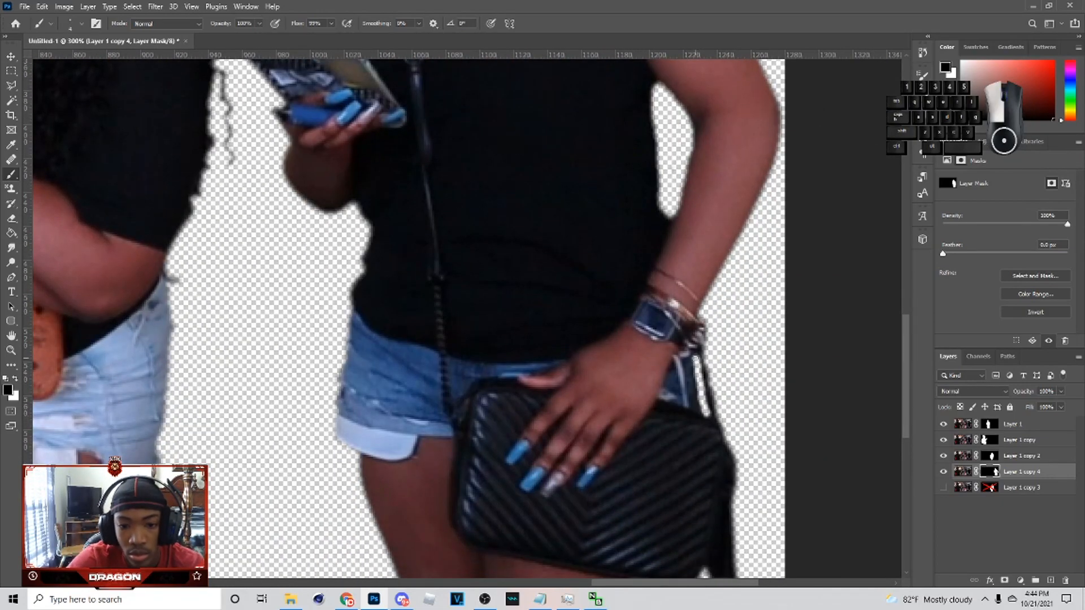
{"action": "left_click_drag", "start_coordinate": [695, 373], "coordinate": [694, 366]}
- Inspect the edges of the other cut-out figures for leftover background, toggling the visibility of Layer 1
{"action": "left_click_drag", "start_coordinate": [339, 282], "coordinate": [898, 413]}
{"action": "scroll", "coordinate": [898, 413], "scroll_direction": "up", "scroll_amount": 5}
{"action": "left_click", "coordinate": [988, 456]}
{"action": "mouse_move", "coordinate": [347, 325]}
{"action": "left_mouse_down"}
{"action": "mouse_move", "coordinate": [351, 312]}
{"action": "mouse_move", "coordinate": [770, 351]}
{"action": "left_mouse_up"}
{"action": "scroll", "coordinate": [362, 288], "scroll_direction": "down", "scroll_amount": 5}
{"action": "left_click", "coordinate": [986, 440]}
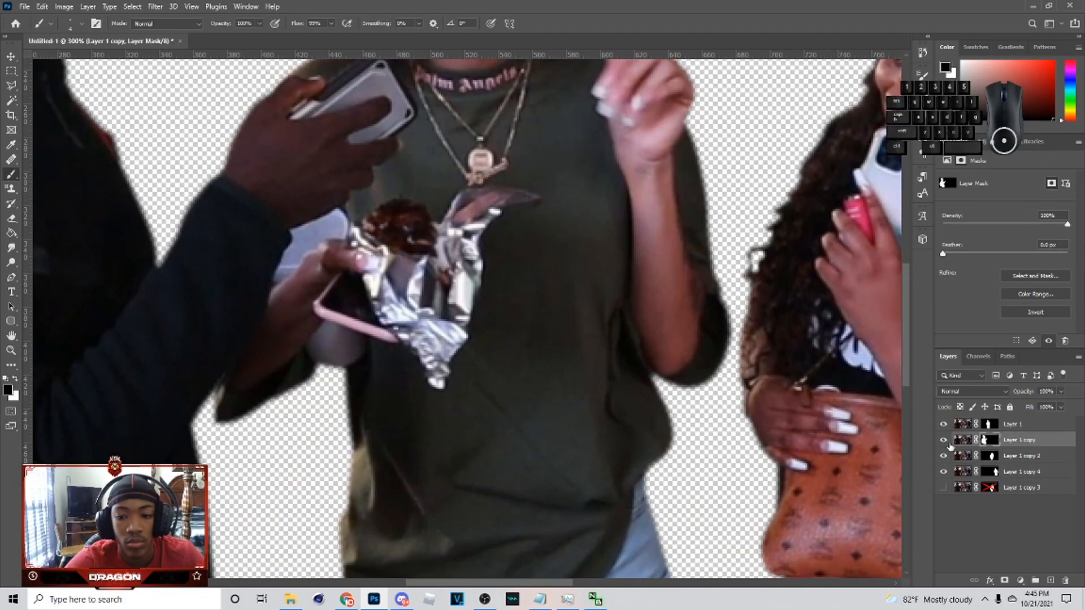
{"action": "scroll", "coordinate": [942, 444], "scroll_direction": "up", "scroll_amount": 1}
{"action": "left_click", "coordinate": [962, 424]}
{"action": "left_click", "coordinate": [943, 424]}
{"action": "left_click", "coordinate": [943, 423]}
- Paint black on the Layer 1 mask with a slightly larger brush to hide the background inside the sunglasses' arm
{"action": "scroll", "coordinate": [411, 157], "scroll_direction": "up", "scroll_amount": 7}
{"action": "left_click_drag", "start_coordinate": [368, 187], "coordinate": [376, 223]}
{"action": "key", "text": "ctrl+z"}
{"action": "left_click", "coordinate": [988, 423]}
{"action": "key", "text": "bracketright"}
{"action": "left_click_drag", "start_coordinate": [368, 187], "coordinate": [376, 218]}
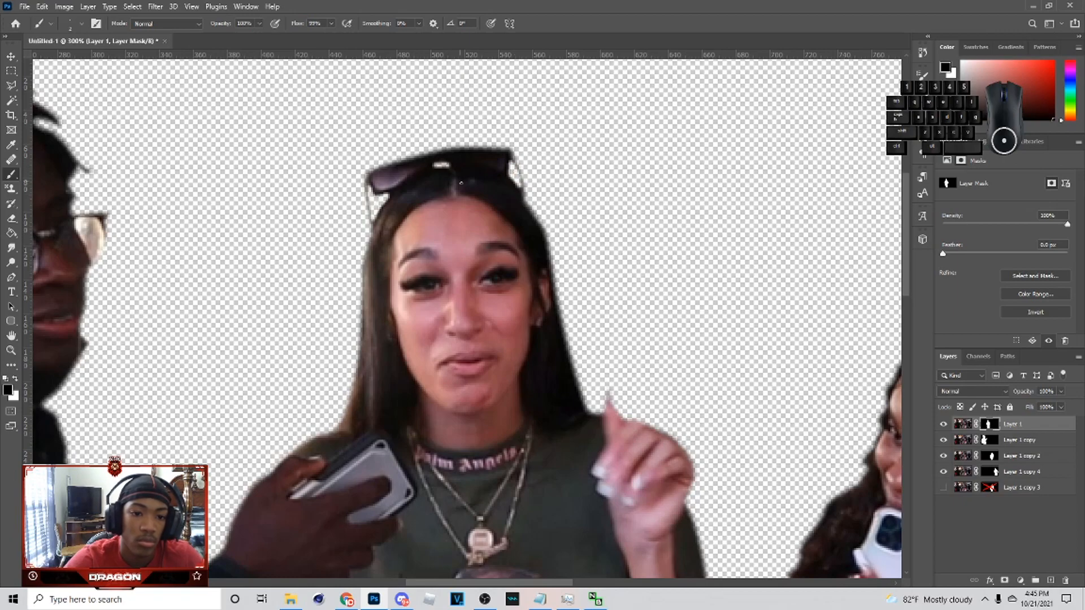
{"action": "key", "text": "ctrl+1"}
{"action": "key", "text": "v"}
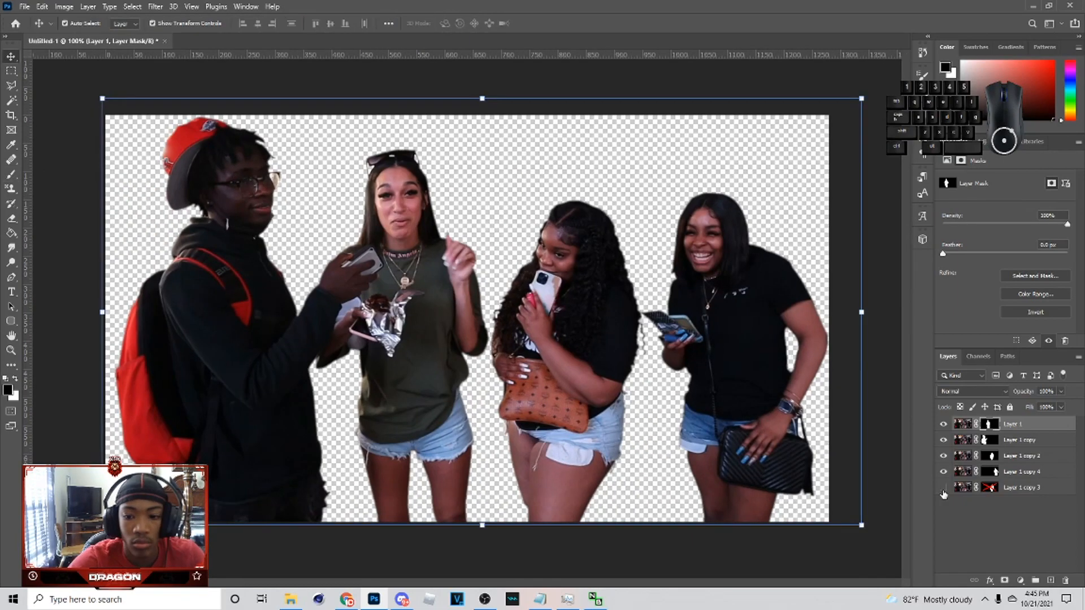
{"action": "left_click", "coordinate": [25, 6]}
{"action": "left_click", "coordinate": [31, 25]}
{"action": "type", "text": "irl"}
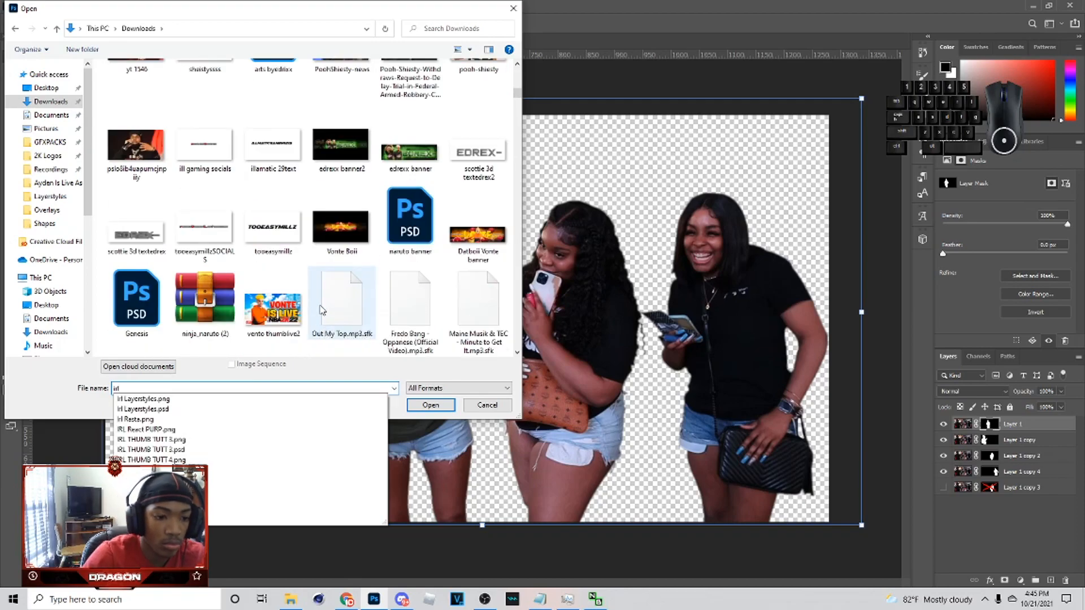
{"action": "key", "text": "BackSpace"}
{"action": "key", "text": "BackSpace"}
{"action": "key", "text": "BackSpace"}
{"action": "scroll", "coordinate": [45, 197], "scroll_direction": "down", "scroll_amount": 7}
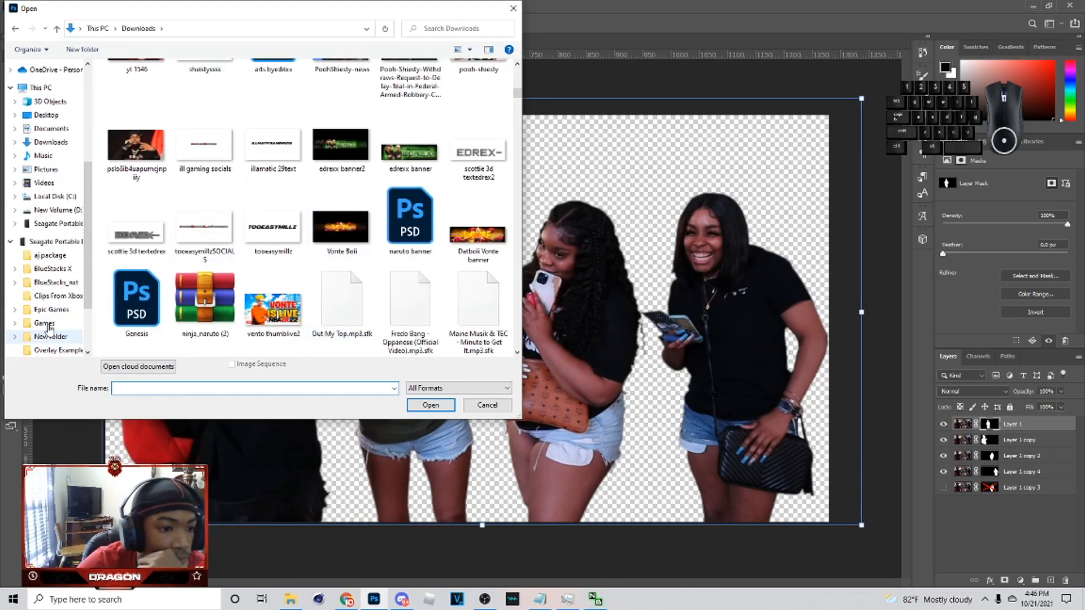
{"action": "left_click", "coordinate": [54, 327]}
{"action": "scroll", "coordinate": [208, 243], "scroll_direction": "down", "scroll_amount": 4}
{"action": "scroll", "coordinate": [163, 349], "scroll_direction": "down", "scroll_amount": 15}
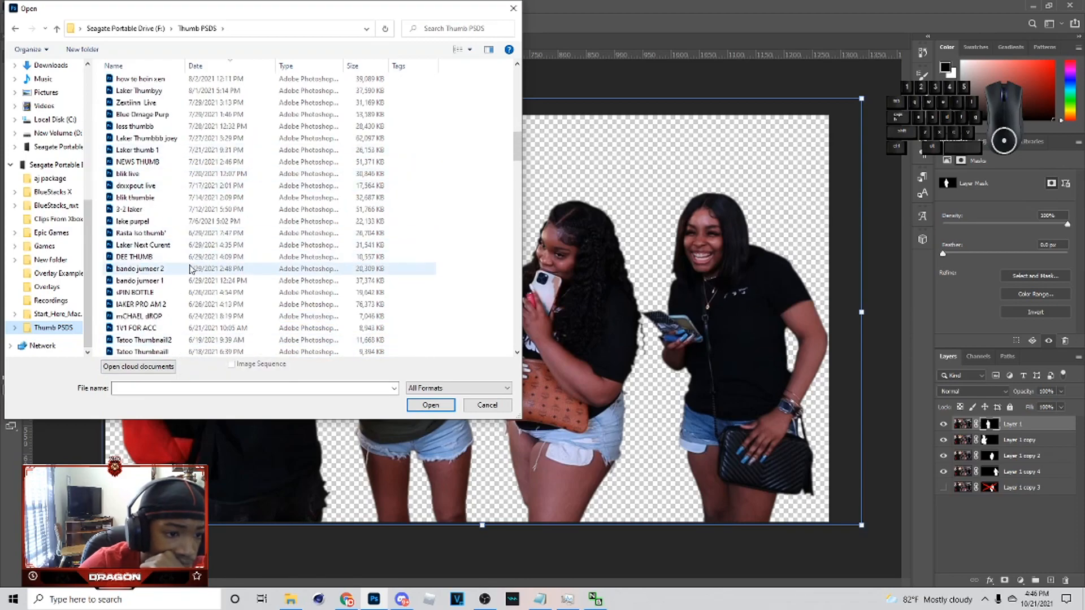
{"action": "scroll", "coordinate": [179, 316], "scroll_direction": "up", "scroll_amount": 5}
{"action": "left_click", "coordinate": [169, 292]}
{"action": "scroll", "coordinate": [177, 265], "scroll_direction": "up", "scroll_amount": 7}
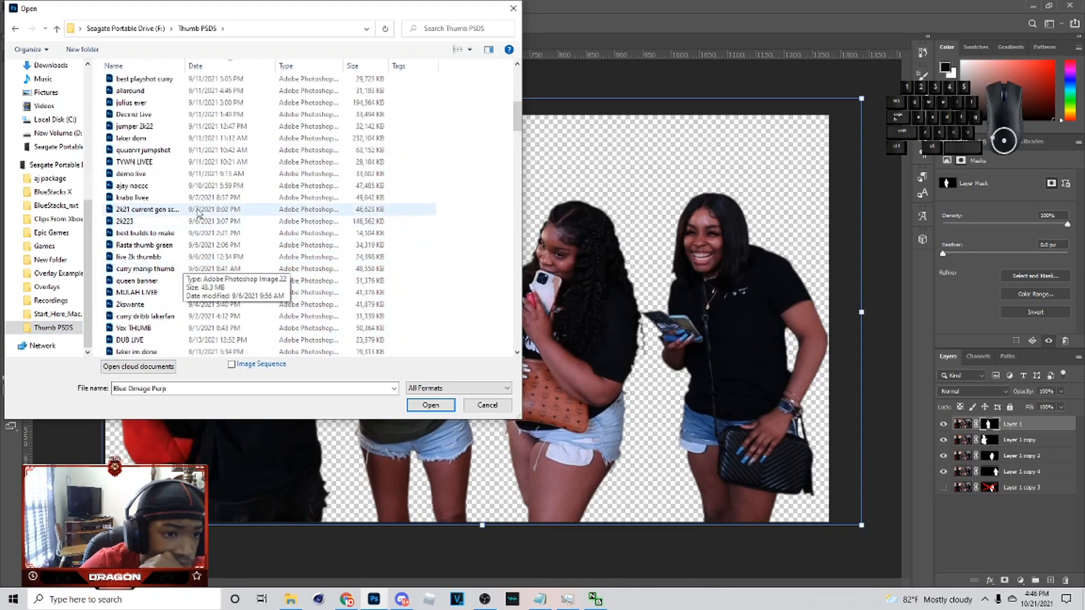
{"action": "left_click", "coordinate": [180, 388]}
{"action": "key", "text": "ctrl+a"}
{"action": "key", "text": "BackSpace"}
{"action": "type", "text": "irl"}
{"action": "key", "text": "BackSpace"}
{"action": "key", "text": "BackSpace"}
{"action": "key", "text": "BackSpace"}
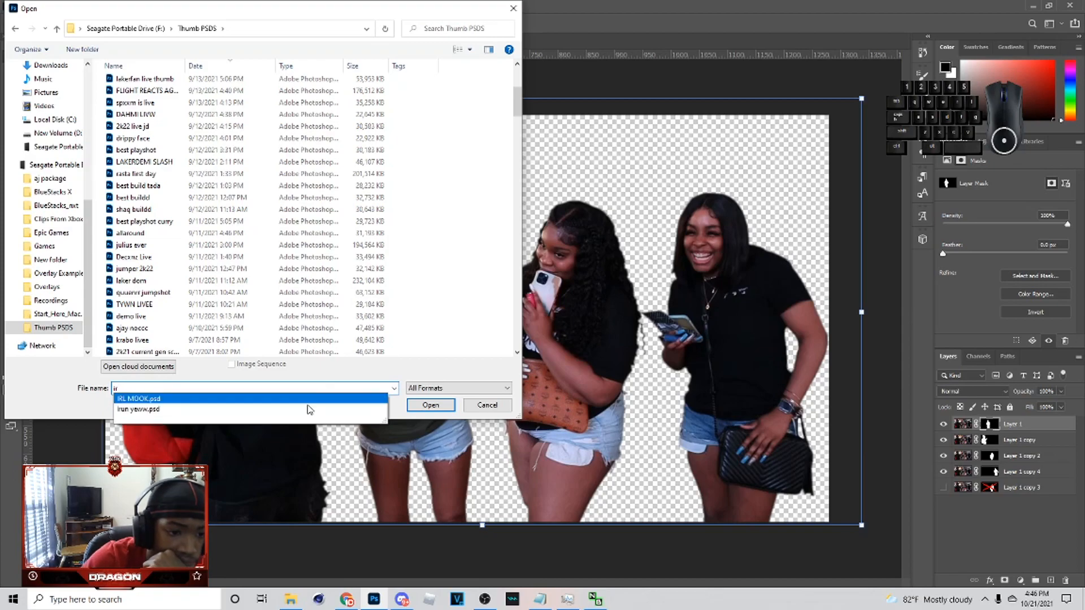
{"action": "scroll", "coordinate": [67, 142], "scroll_direction": "up", "scroll_amount": 7}
{"action": "left_click", "coordinate": [67, 101]}
{"action": "scroll", "coordinate": [460, 289], "scroll_direction": "down", "scroll_amount": 4}
{"action": "scroll", "coordinate": [460, 289], "scroll_direction": "down", "scroll_amount": 10}
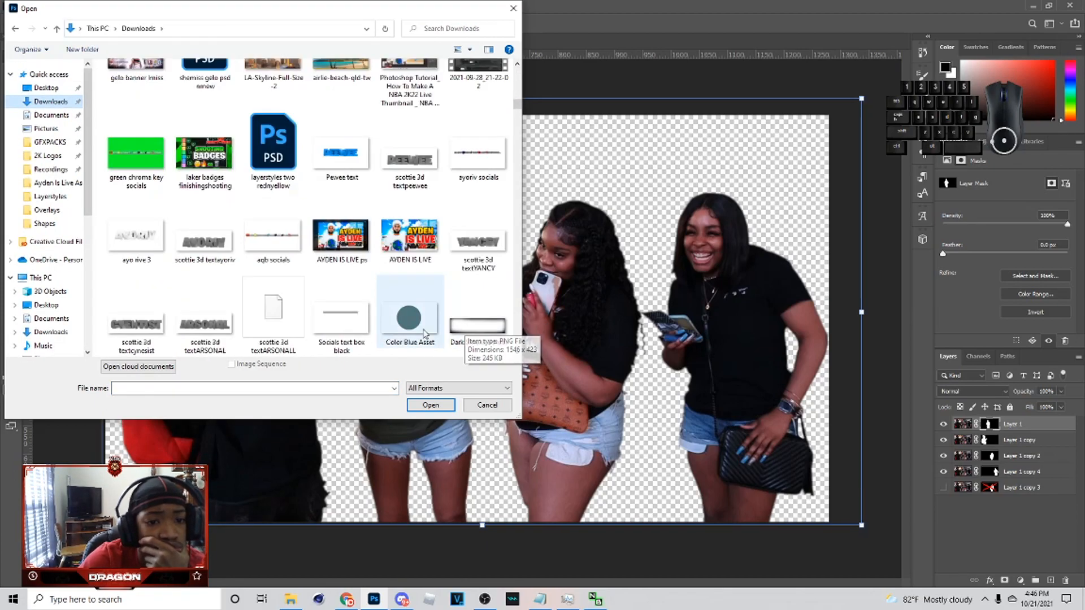
{"action": "scroll", "coordinate": [396, 301], "scroll_direction": "down", "scroll_amount": 10}
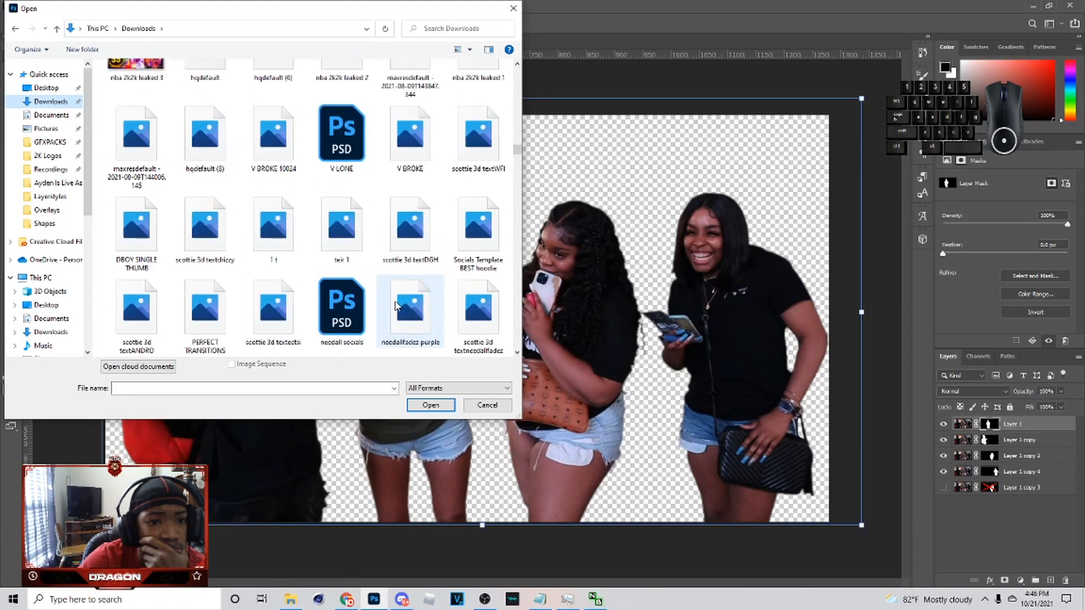
{"action": "scroll", "coordinate": [403, 305], "scroll_direction": "down", "scroll_amount": 10}
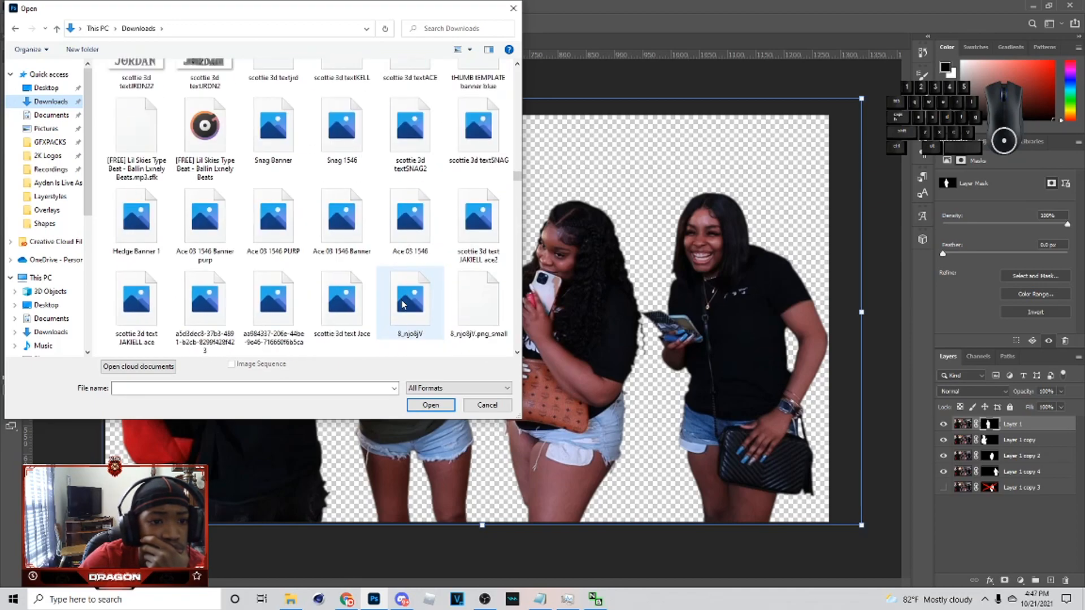
{"action": "scroll", "coordinate": [401, 288], "scroll_direction": "down", "scroll_amount": 10}
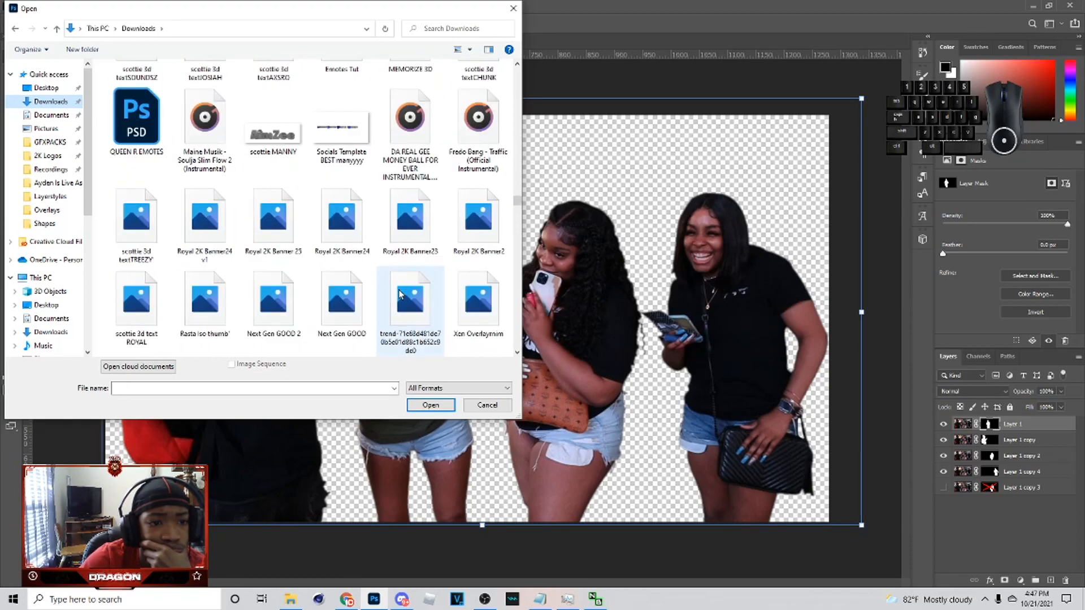
{"action": "scroll", "coordinate": [404, 277], "scroll_direction": "down", "scroll_amount": 10}
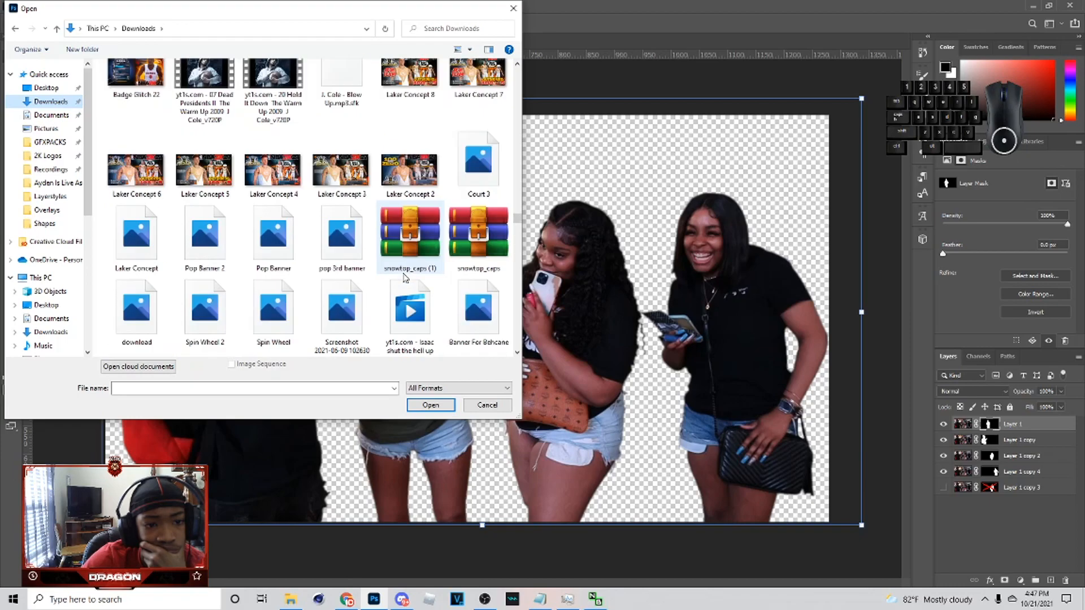
{"action": "scroll", "coordinate": [405, 277], "scroll_direction": "down", "scroll_amount": 5}
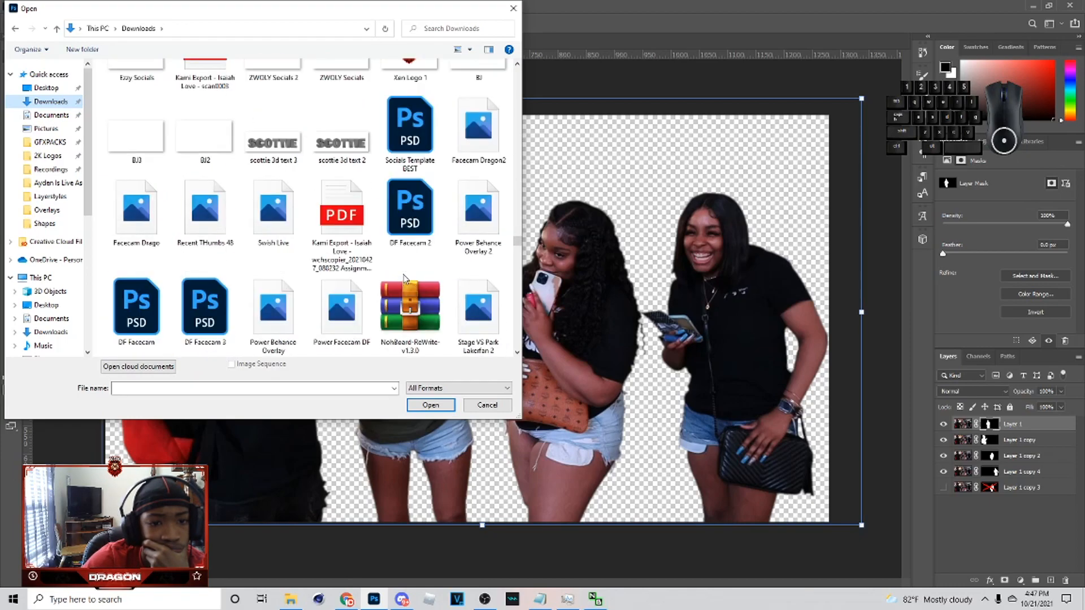
{"action": "left_click", "coordinate": [486, 404]}
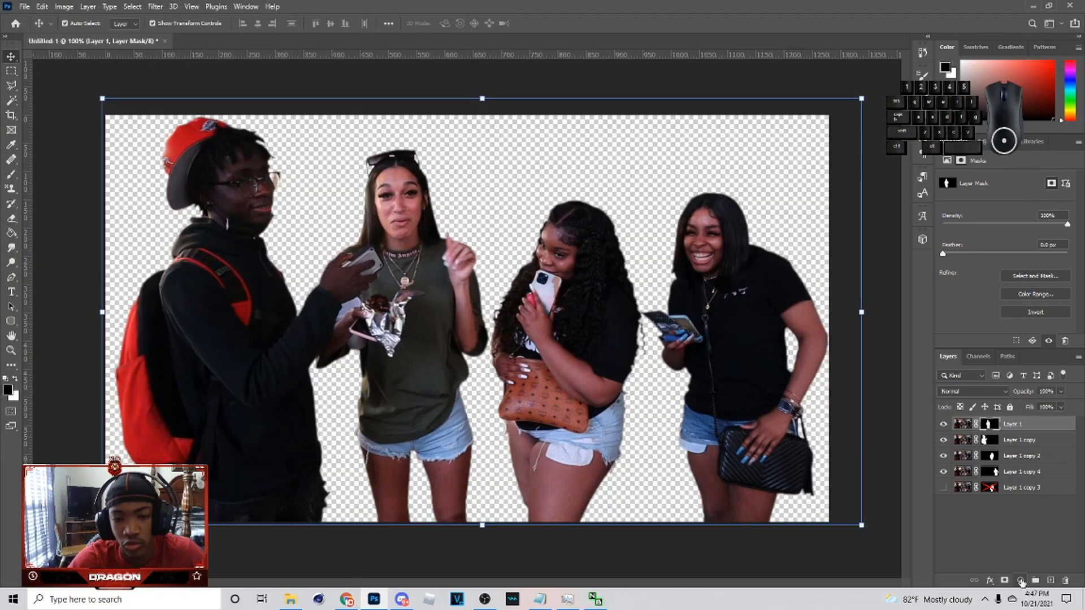
- Add a Brightness/Contrast adjustment clipped to Layer 1 and raise its brightness moderately
{"action": "left_click", "coordinate": [1021, 582]}
{"action": "left_click", "coordinate": [1014, 419]}
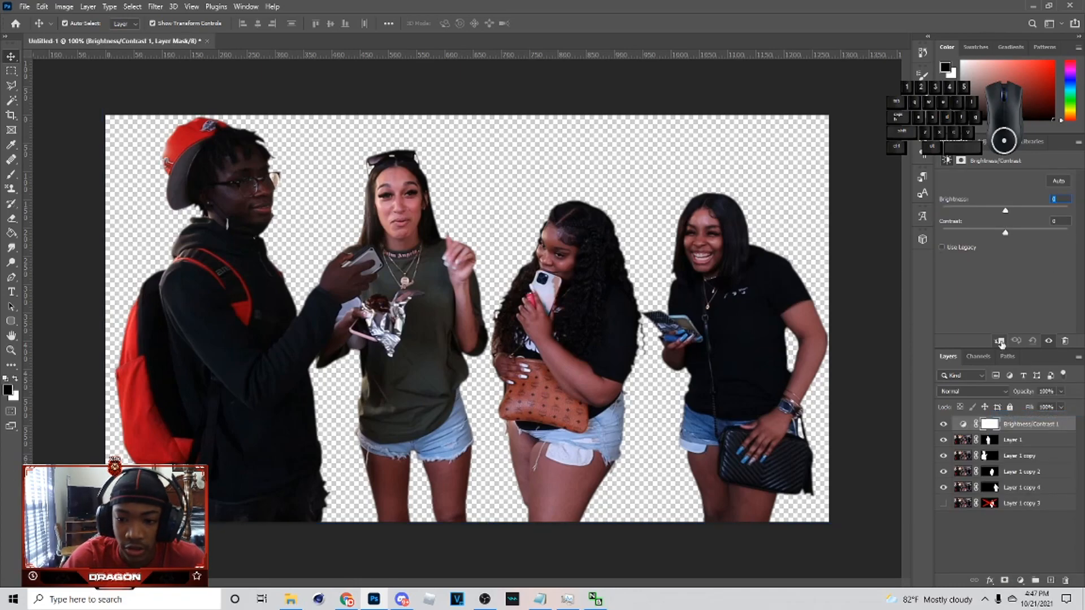
{"action": "left_click_drag", "start_coordinate": [1010, 213], "coordinate": [1023, 214]}
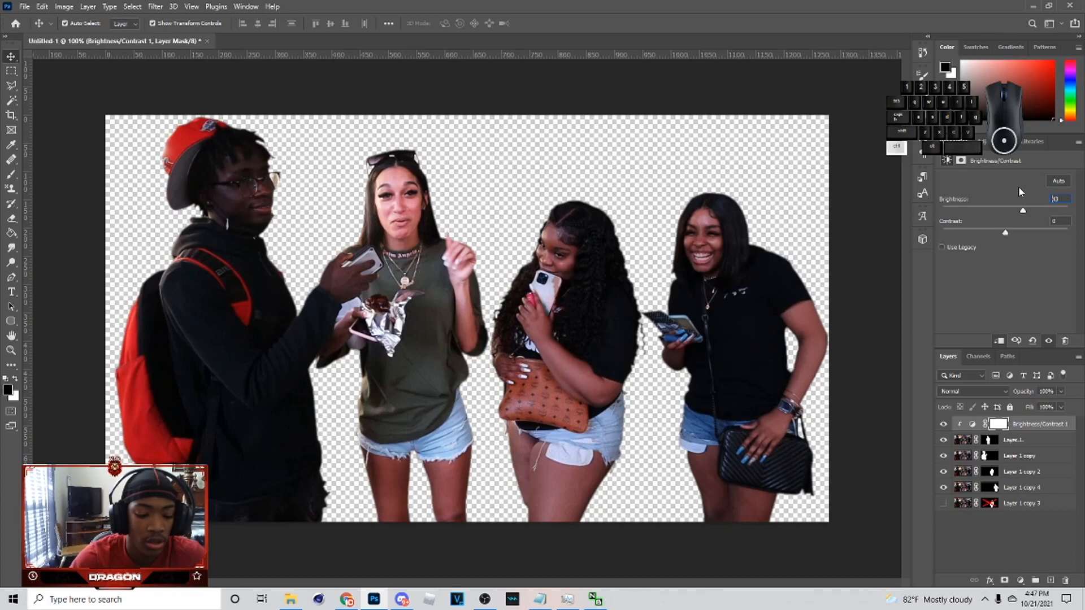
- Duplicate the Brightness/Contrast adjustment, clip the copy to Layer 1 copy, and raise its brightness further for the man
{"action": "key", "text": "ctrl+j"}
{"action": "left_click_drag", "start_coordinate": [1011, 430], "coordinate": [1020, 464]}
{"action": "right_click", "coordinate": [1025, 457]}
{"action": "left_click", "coordinate": [956, 333]}
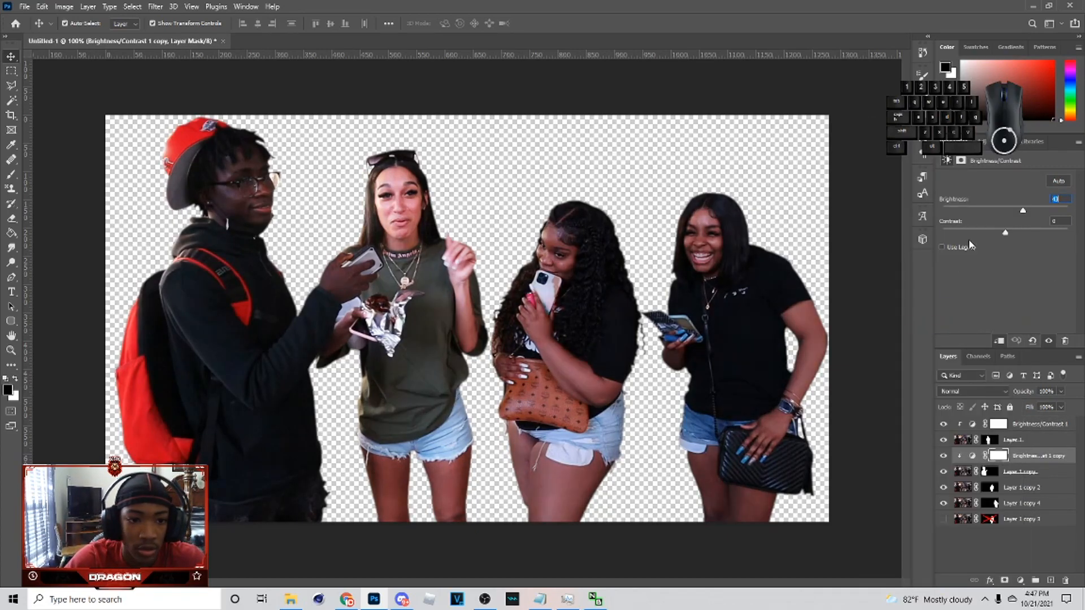
{"action": "left_click_drag", "start_coordinate": [1022, 212], "coordinate": [1040, 215]}
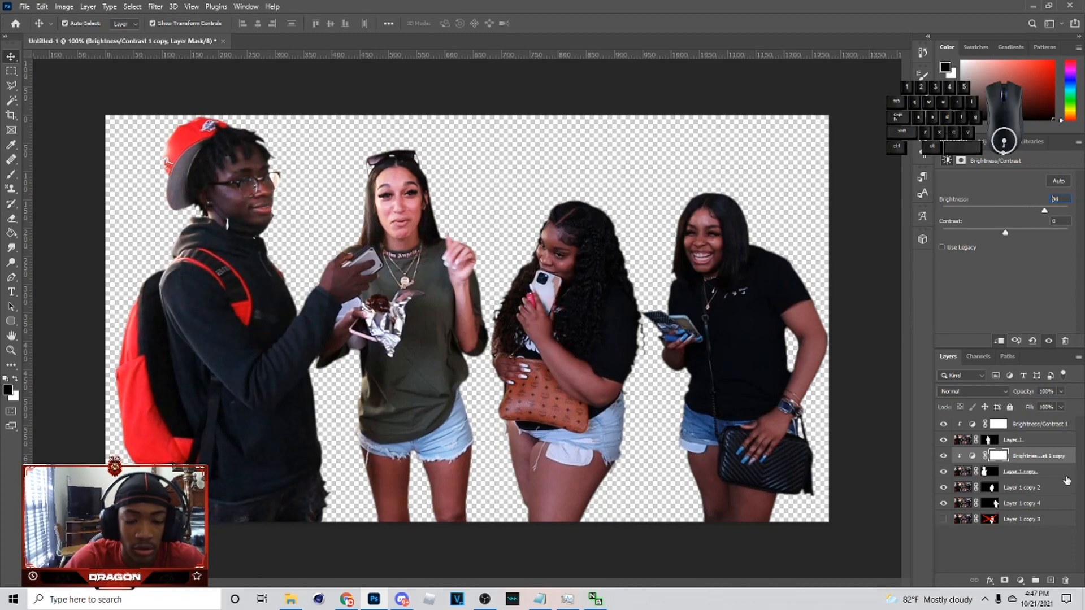
- Duplicate the man's Brightness/Contrast adjustment and clip the copy to Layer 1 copy 2
{"action": "key", "text": "ctrl+j"}
{"action": "left_click_drag", "start_coordinate": [1049, 461], "coordinate": [1043, 499]}
{"action": "right_click", "coordinate": [1043, 491]}
{"action": "left_click", "coordinate": [982, 229]}
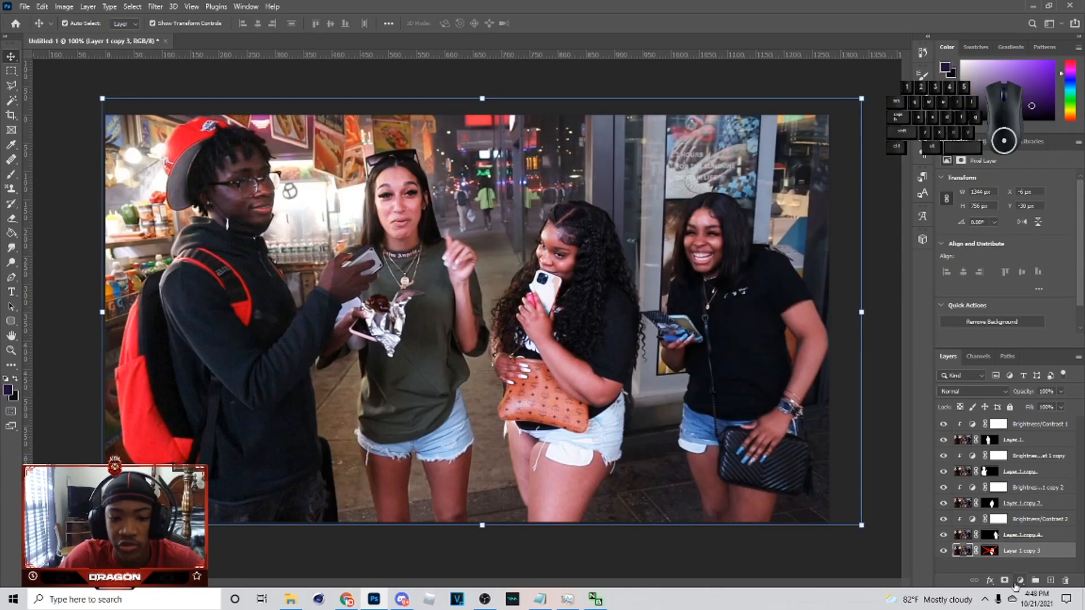
- Add a Hue/Saturation adjustment above Layer 1 copy 3 with Colorize on, hue 0, saturation 100 and lightness -19
{"action": "left_click", "coordinate": [1014, 581]}
{"action": "left_click", "coordinate": [1025, 473]}
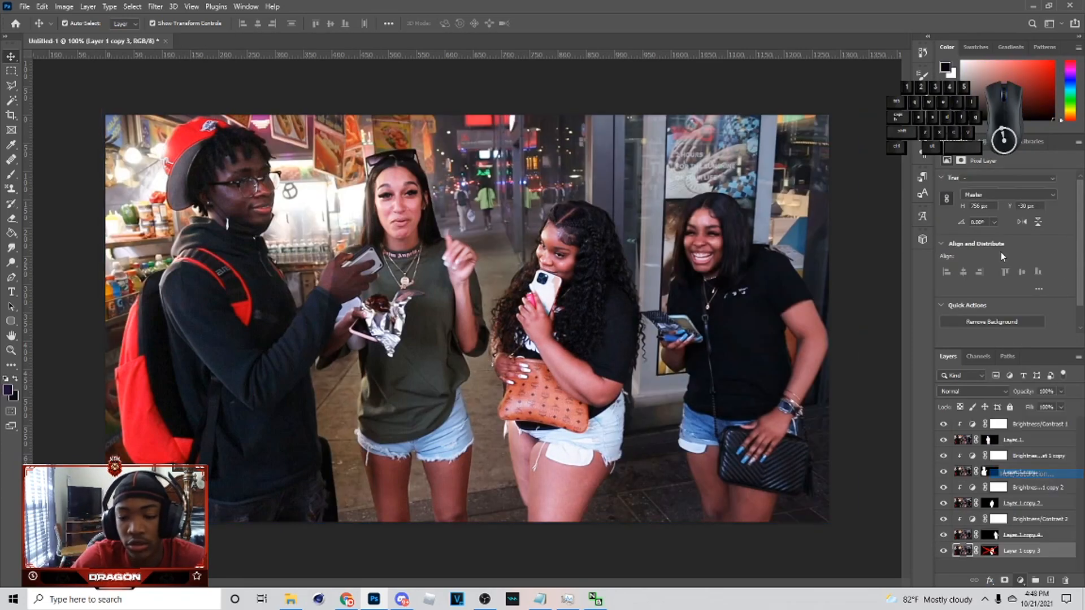
{"action": "left_click", "coordinate": [999, 282]}
{"action": "left_click_drag", "start_coordinate": [1036, 221], "coordinate": [942, 222]}
{"action": "left_click_drag", "start_coordinate": [1022, 243], "coordinate": [1067, 243]}
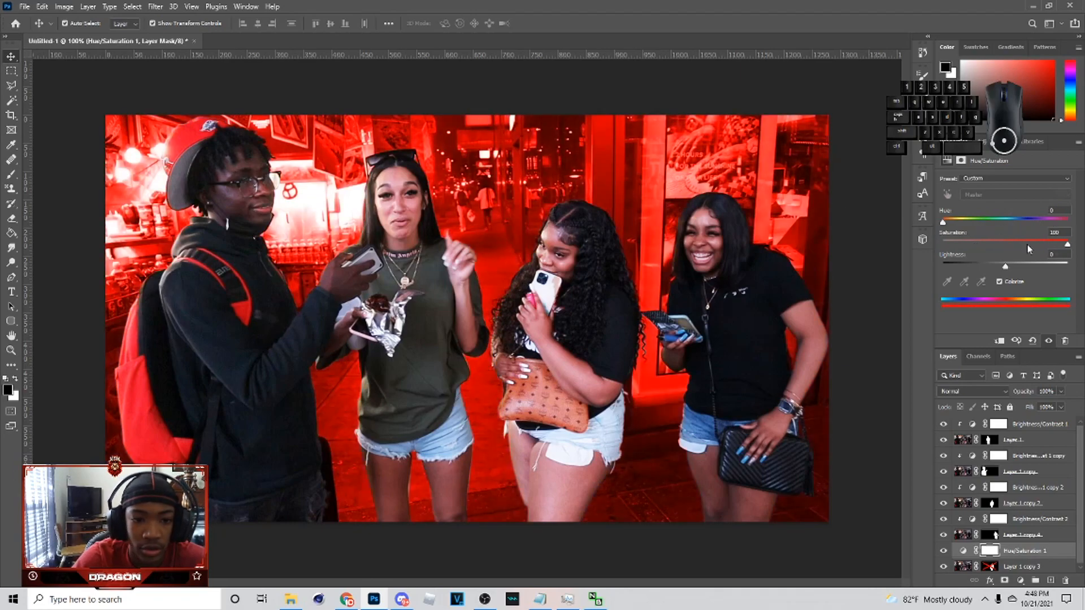
{"action": "left_click_drag", "start_coordinate": [1005, 266], "coordinate": [993, 265]}
- Add a Brightness/Contrast adjustment above Hue/Saturation 1 and raise its brightness
{"action": "left_click", "coordinate": [1018, 579]}
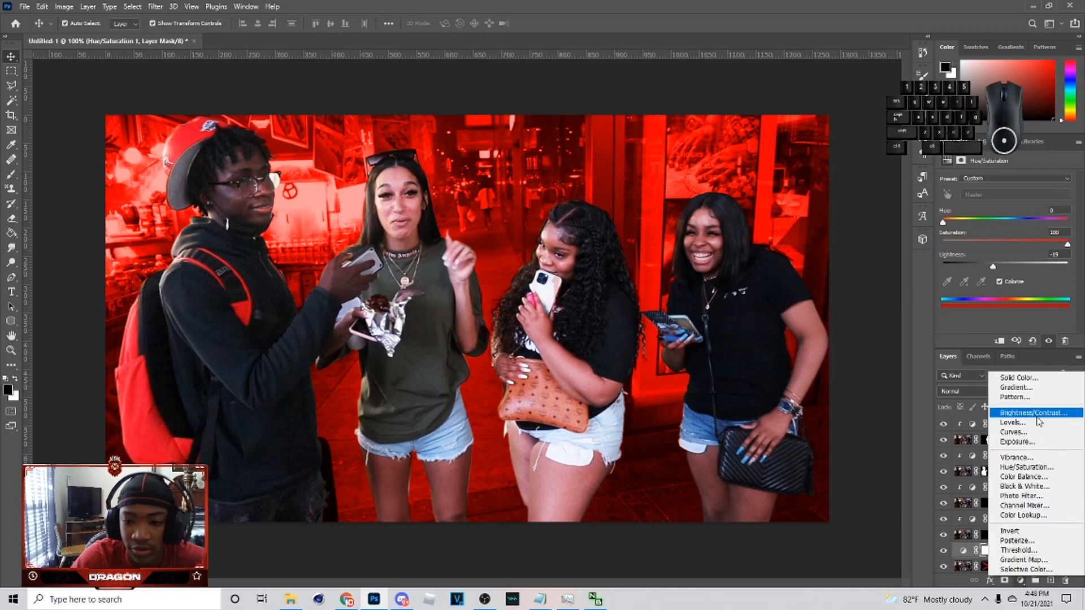
{"action": "left_click", "coordinate": [1011, 415]}
{"action": "left_click_drag", "start_coordinate": [1005, 209], "coordinate": [1033, 212]}
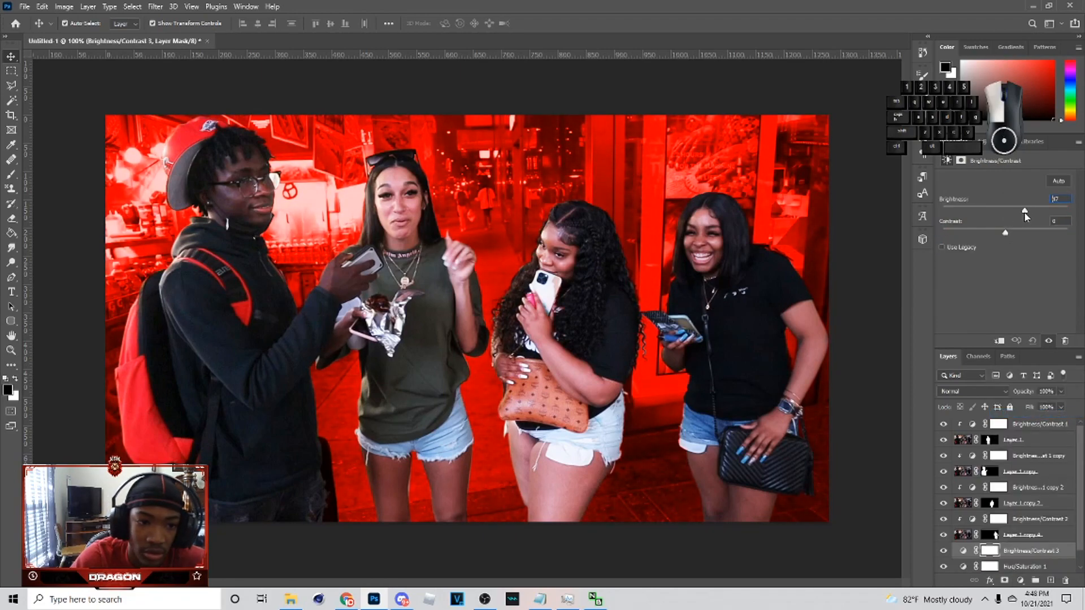
- Create an empty layer above Brightness/Contrast 3 and sample a bright red from the background as the brush colour
{"action": "left_click", "coordinate": [1017, 439]}
{"action": "scroll", "coordinate": [1017, 547], "scroll_direction": "down", "scroll_amount": 1}
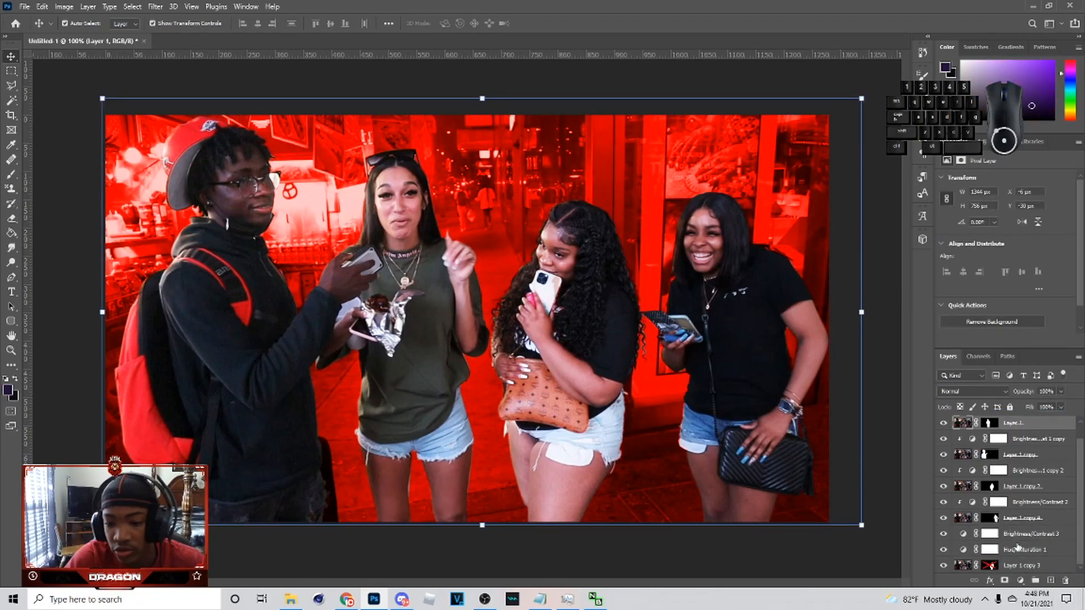
{"action": "left_click", "coordinate": [1011, 534]}
{"action": "left_click", "coordinate": [1050, 580]}
{"action": "key", "text": "b"}
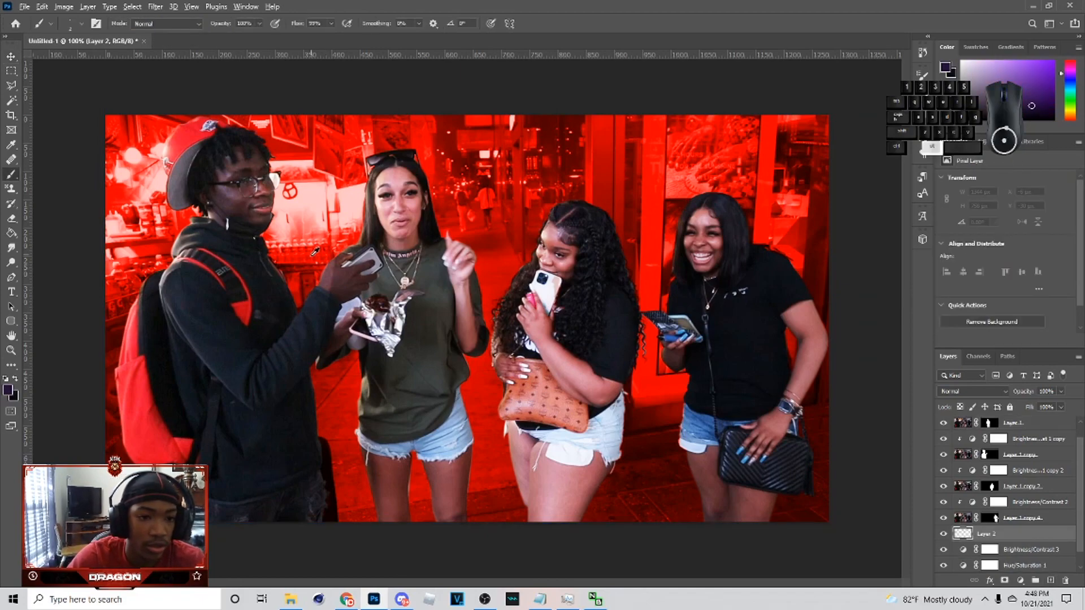
{"action": "left_click", "coordinate": [244, 307], "text": "alt"}
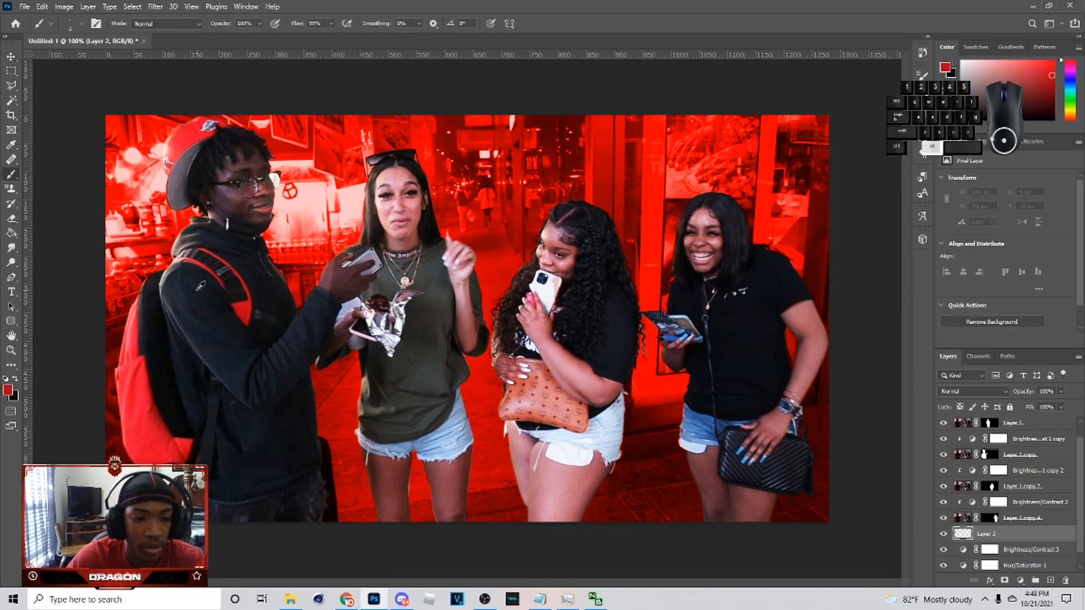
{"action": "left_click", "coordinate": [488, 264], "text": "alt"}
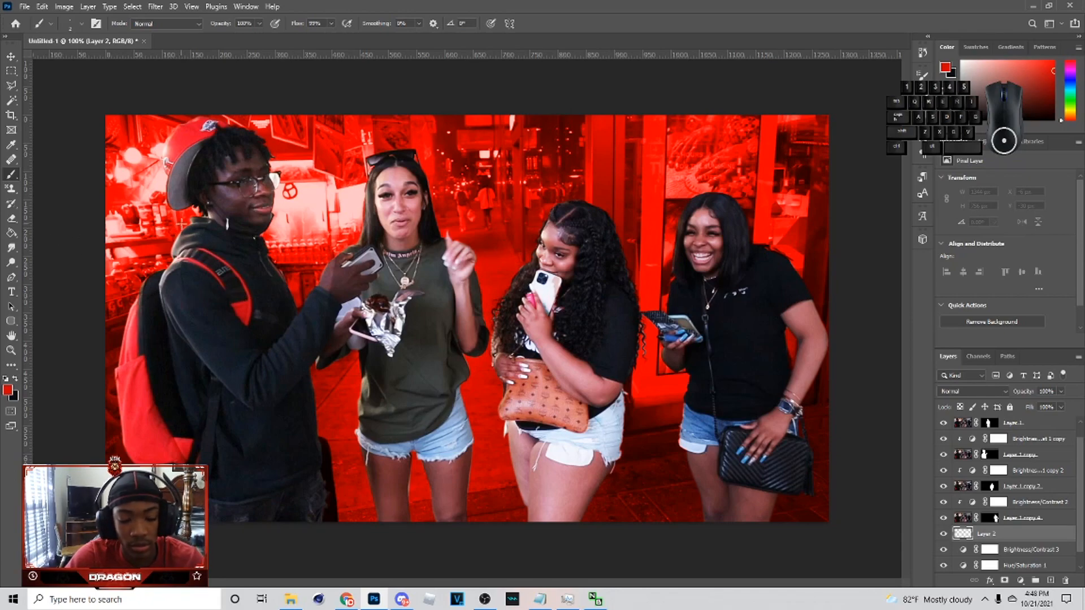
- Paint the whole background red on Layer 2 with a large soft brush and set the layer's blend mode to Color
{"action": "key", "text": "Caps_Lock"}
{"action": "mouse_move", "coordinate": [124, 144]}
{"action": "left_mouse_down"}
{"action": "mouse_move", "coordinate": [148, 251]}
{"action": "mouse_move", "coordinate": [305, 351]}
{"action": "mouse_move", "coordinate": [751, 458]}
{"action": "mouse_move", "coordinate": [173, 480]}
{"action": "mouse_move", "coordinate": [525, 468]}
{"action": "left_mouse_up"}
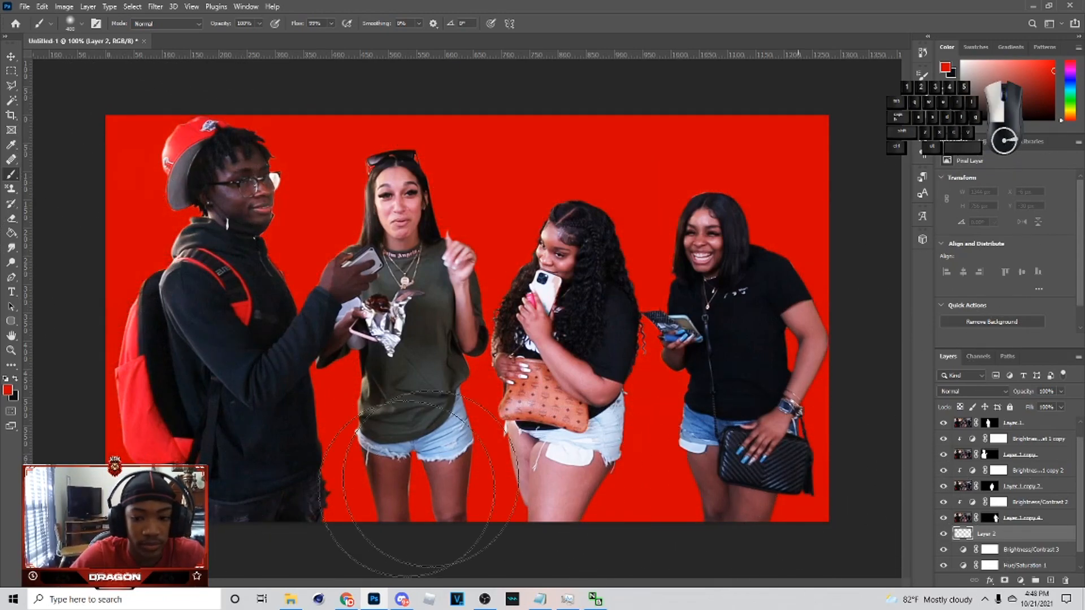
{"action": "left_click", "coordinate": [972, 391]}
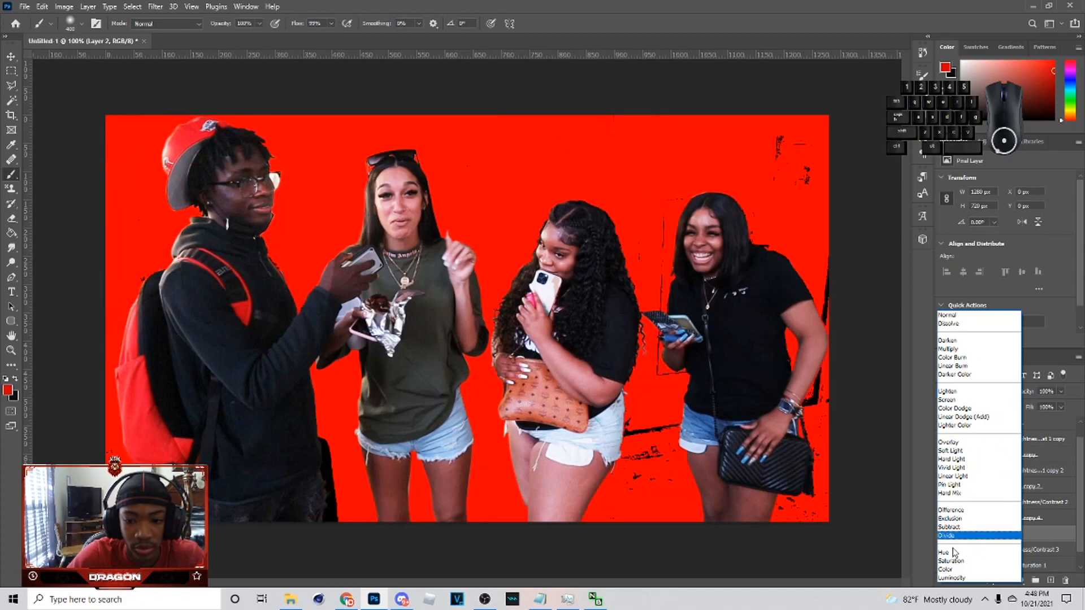
{"action": "left_click", "coordinate": [946, 569]}
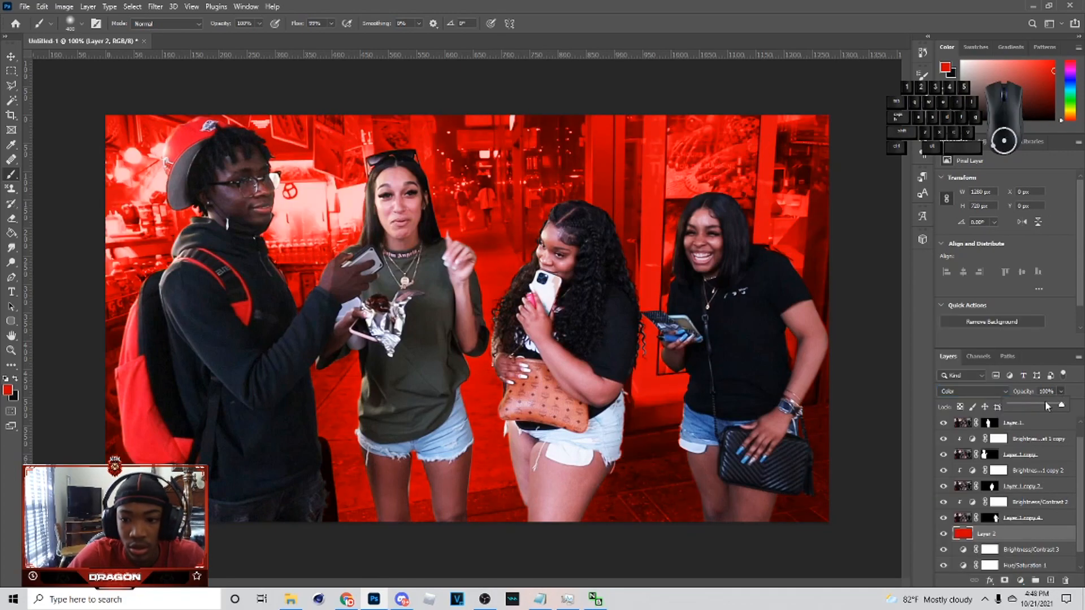
- Increase the brightness of Brightness/Contrast 3 and fine-tune the lightness of Hue/Saturation 1
{"action": "left_click", "coordinate": [1028, 549]}
{"action": "left_click_drag", "start_coordinate": [1005, 208], "coordinate": [1042, 216]}
{"action": "scroll", "coordinate": [1023, 509], "scroll_direction": "down", "scroll_amount": 1}
{"action": "left_click", "coordinate": [1026, 551]}
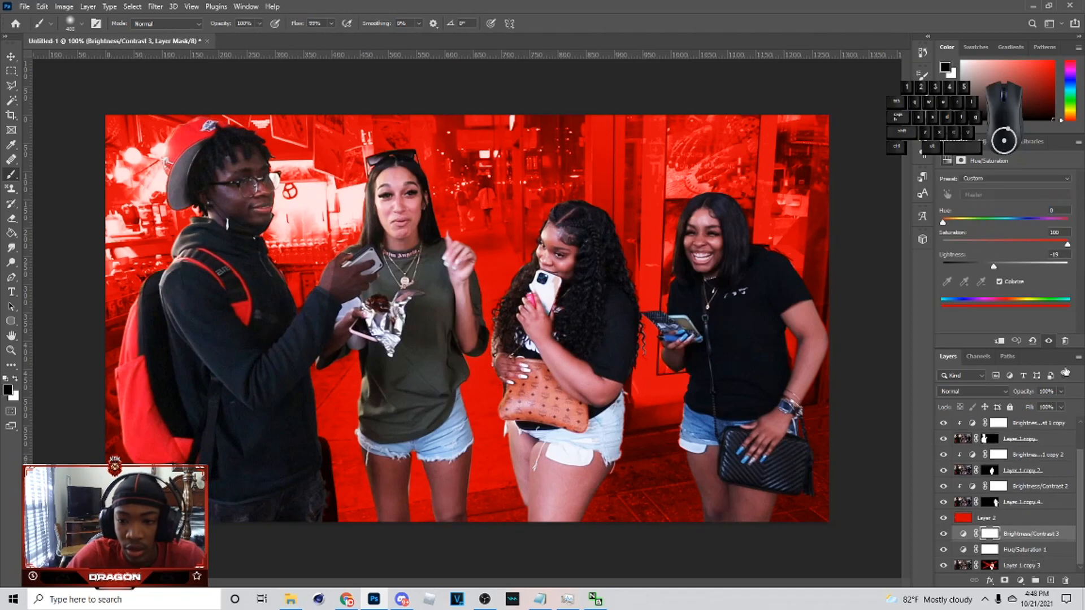
{"action": "mouse_move", "coordinate": [993, 266]}
{"action": "left_mouse_down"}
{"action": "mouse_move", "coordinate": [982, 267]}
{"action": "mouse_move", "coordinate": [992, 277]}
{"action": "left_mouse_up"}
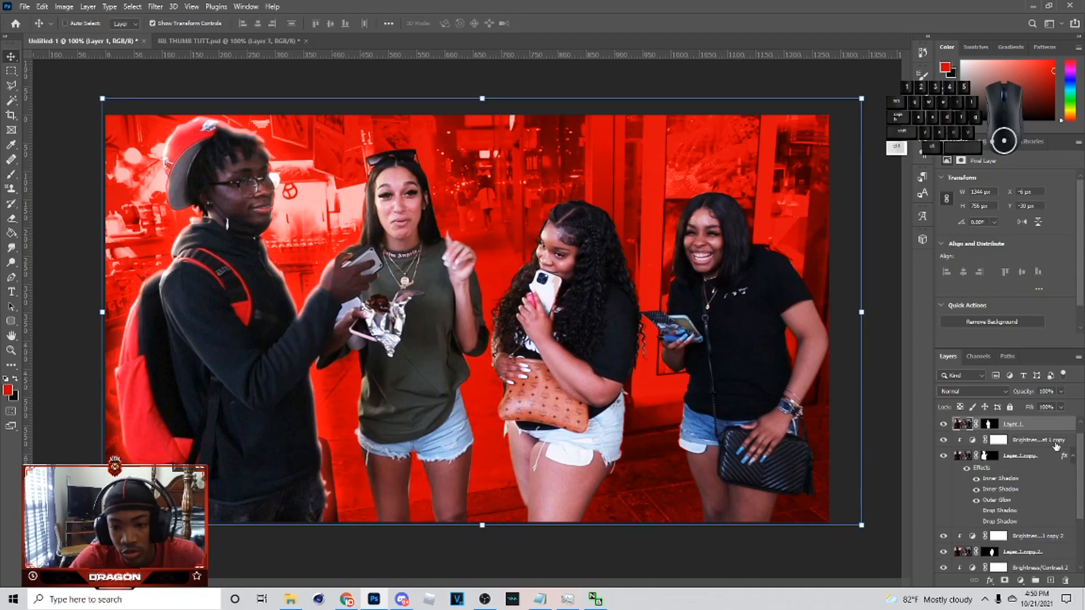
- Collapse the list of effects under Layer 1 copy
{"action": "left_click", "coordinate": [1067, 456]}
{"action": "scroll", "coordinate": [1028, 464], "scroll_direction": "up", "scroll_amount": 1}
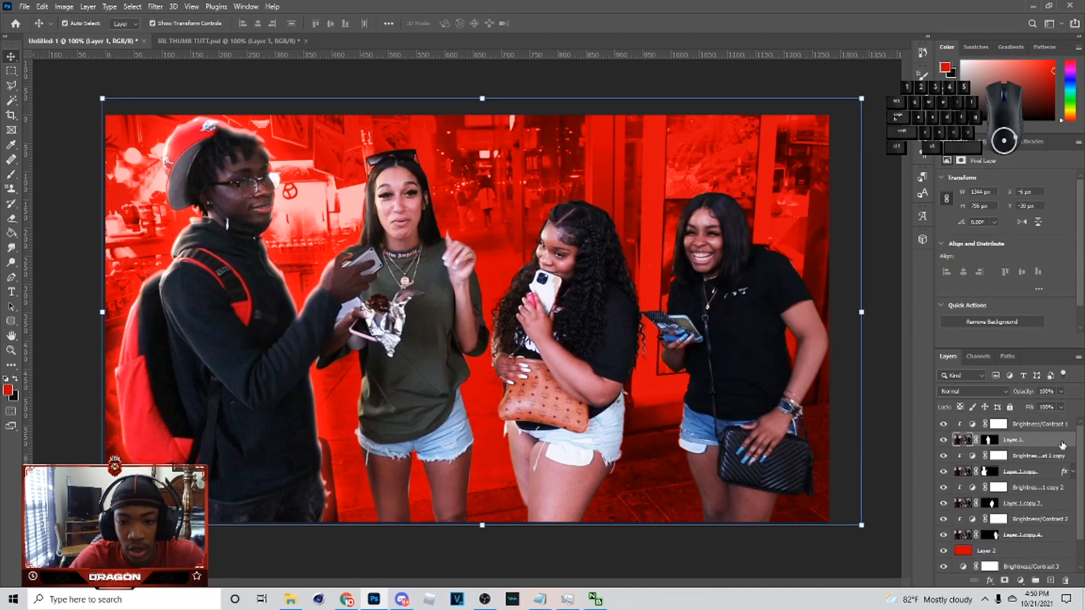
- Group the four cut-out people layers together with their clipped brightness adjustments
{"action": "left_click", "coordinate": [1022, 471], "text": "ctrl"}
{"action": "left_click", "coordinate": [1037, 502], "text": "ctrl"}
{"action": "left_click", "coordinate": [1037, 534], "text": "ctrl"}
{"action": "left_click", "coordinate": [1035, 580]}
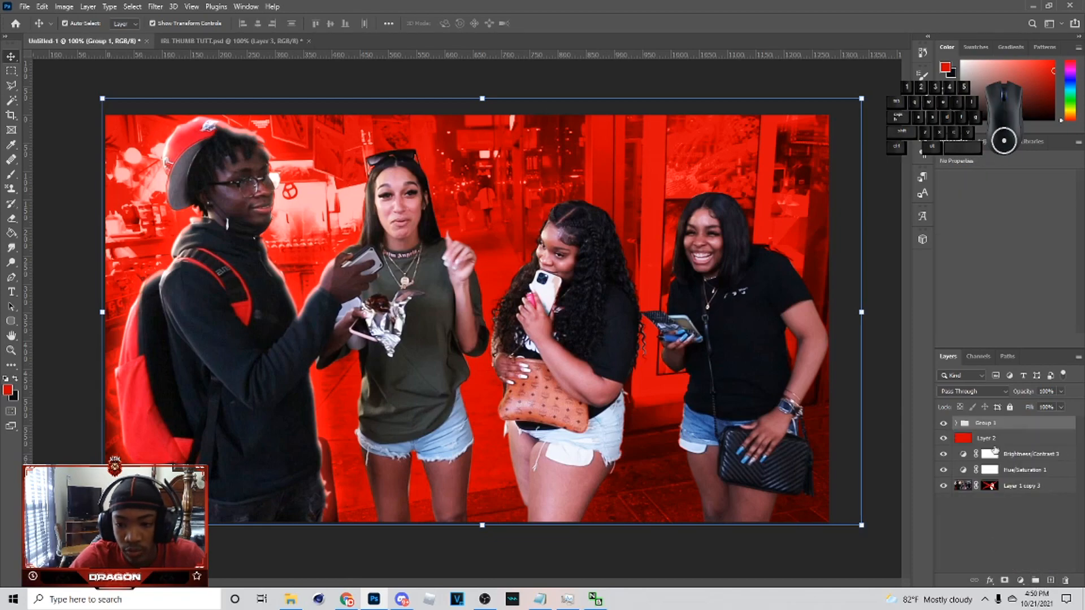
- Delete the four separate Brightness/Contrast adjustment layers inside Group 1
{"action": "left_click", "coordinate": [956, 423]}
{"action": "left_click", "coordinate": [1041, 440]}
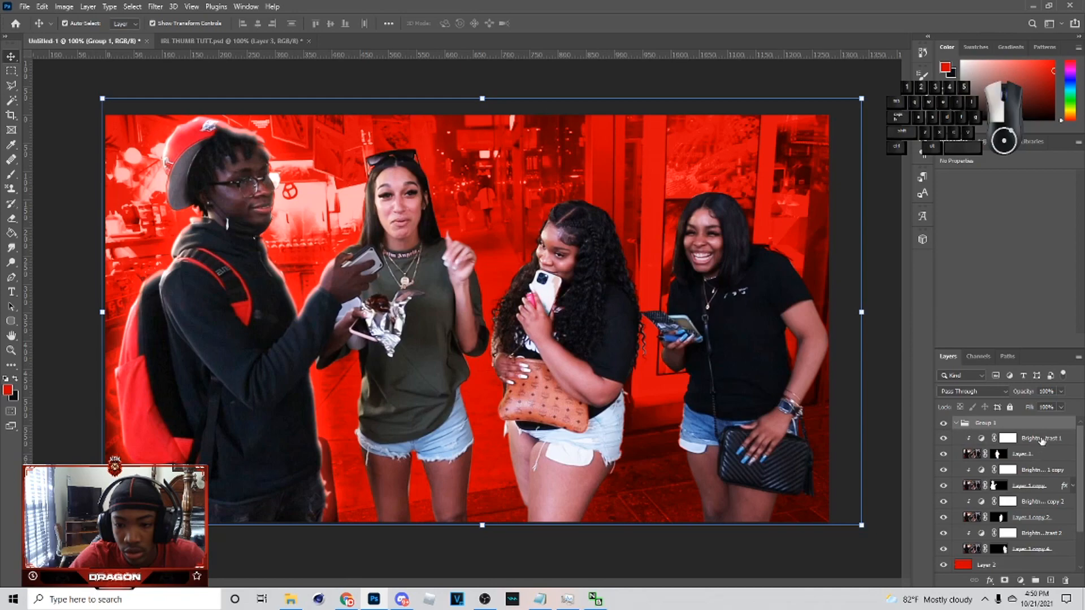
{"action": "left_click", "coordinate": [1041, 470], "text": "ctrl"}
{"action": "left_click", "coordinate": [1043, 501], "text": "ctrl"}
{"action": "left_click", "coordinate": [1040, 534], "text": "ctrl"}
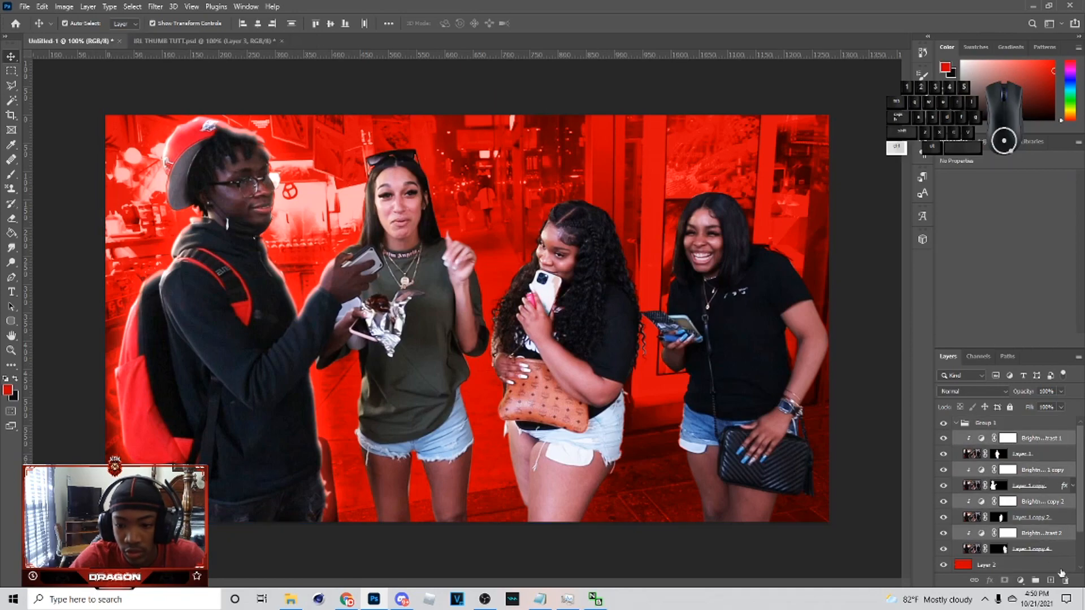
{"action": "left_click", "coordinate": [1066, 581]}
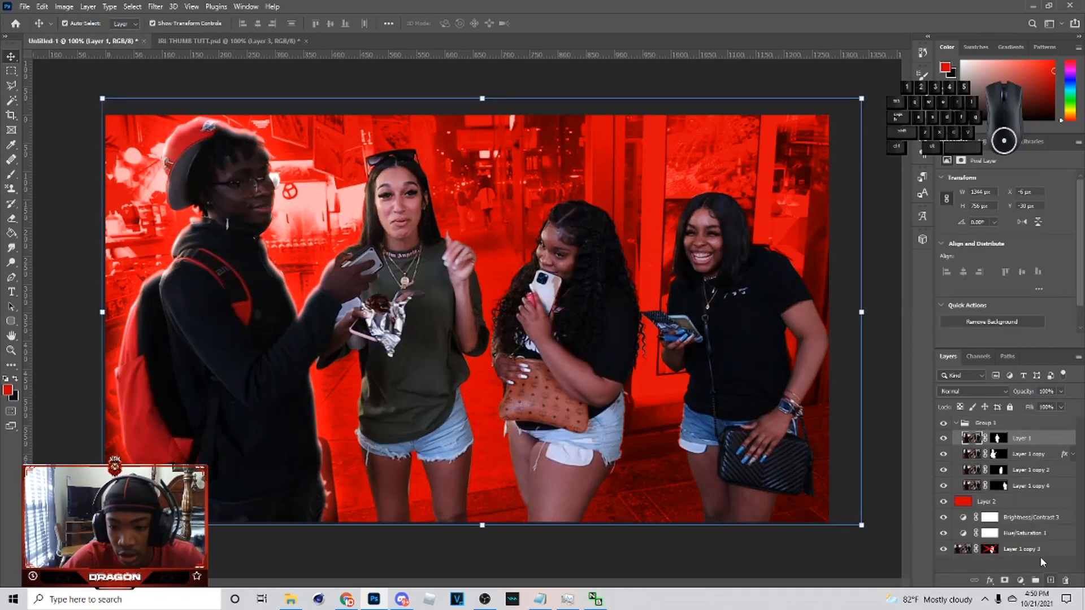
- Add one Brightness/Contrast adjustment clipped to the collapsed Group 1 and set its brightness to 74
{"action": "left_click", "coordinate": [963, 426]}
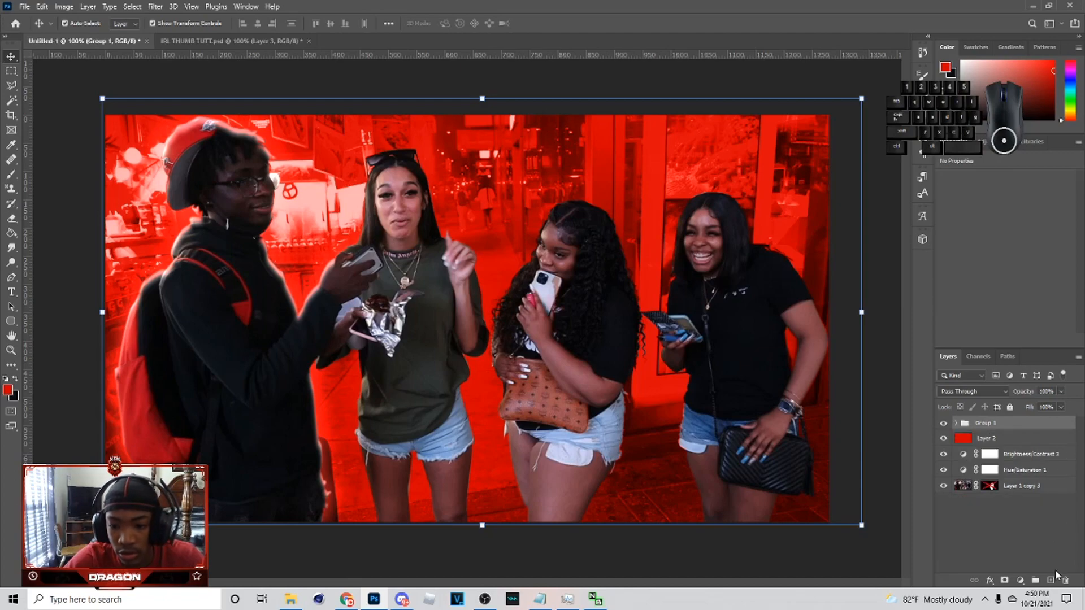
{"action": "left_click", "coordinate": [1020, 580]}
{"action": "left_click", "coordinate": [1019, 415]}
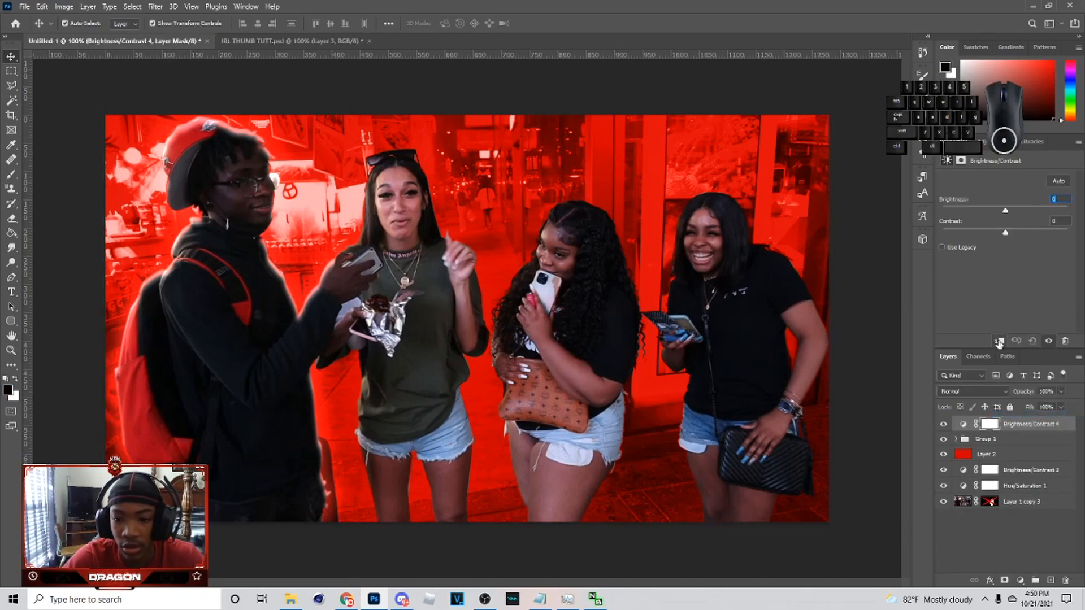
{"action": "key", "text": "ctrl+alt+g"}
{"action": "left_click_drag", "start_coordinate": [1009, 210], "coordinate": [1036, 214]}
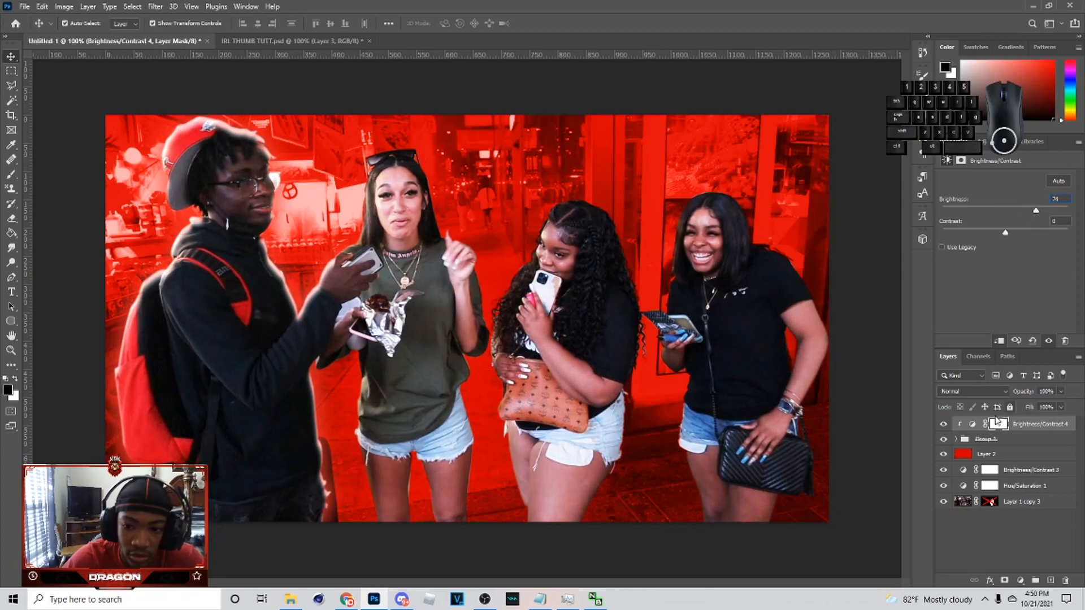
{"action": "left_click", "coordinate": [957, 440]}
{"action": "right_click", "coordinate": [1038, 476]}
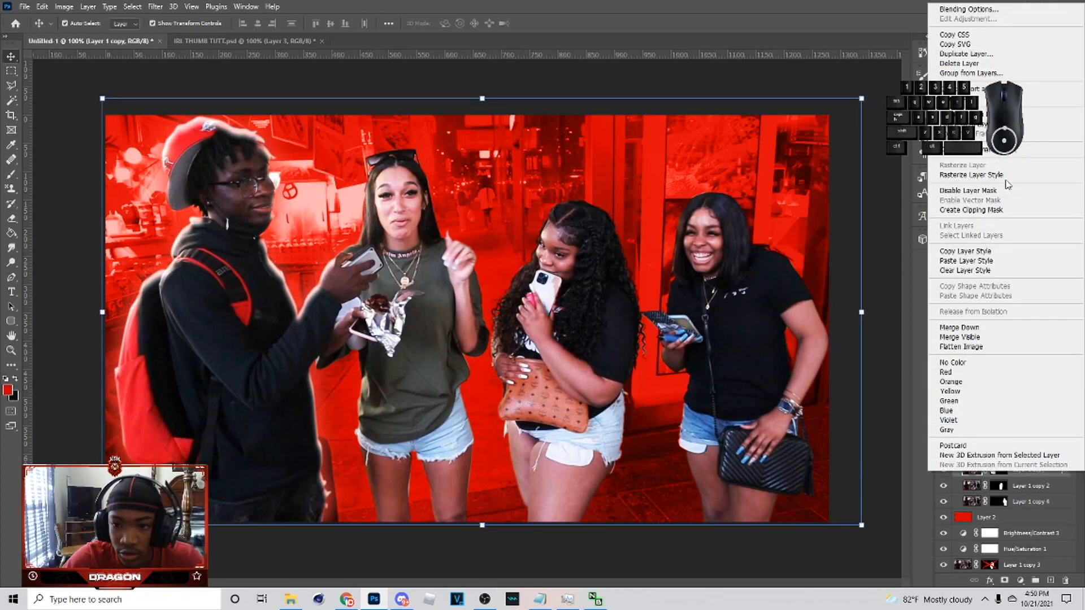
{"action": "left_click", "coordinate": [990, 271]}
{"action": "right_click", "coordinate": [1023, 444]}
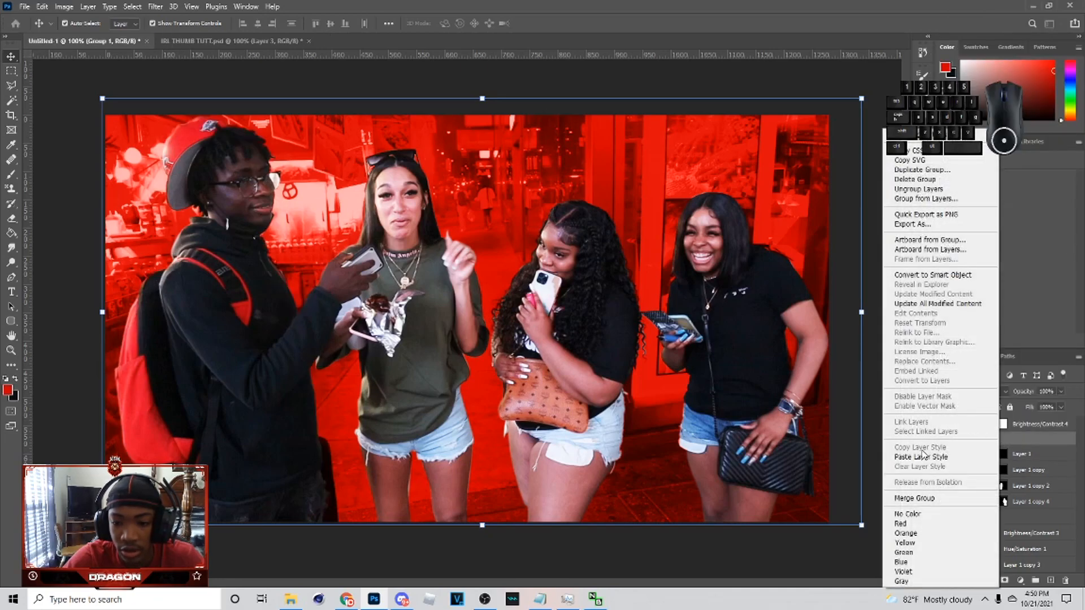
{"action": "left_click", "coordinate": [1062, 477]}
- Move the layer style from Layer 1 copy to Group 1 by copying it, clearing it there and pasting it onto the group
{"action": "right_click", "coordinate": [1034, 469]}
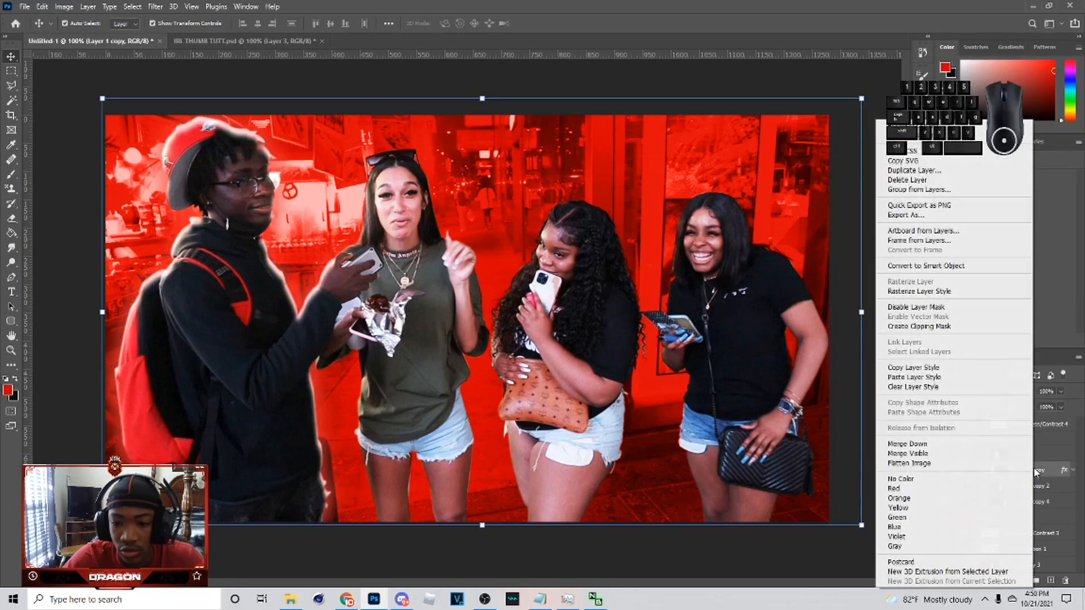
{"action": "left_click", "coordinate": [1054, 475]}
{"action": "right_click", "coordinate": [1056, 478]}
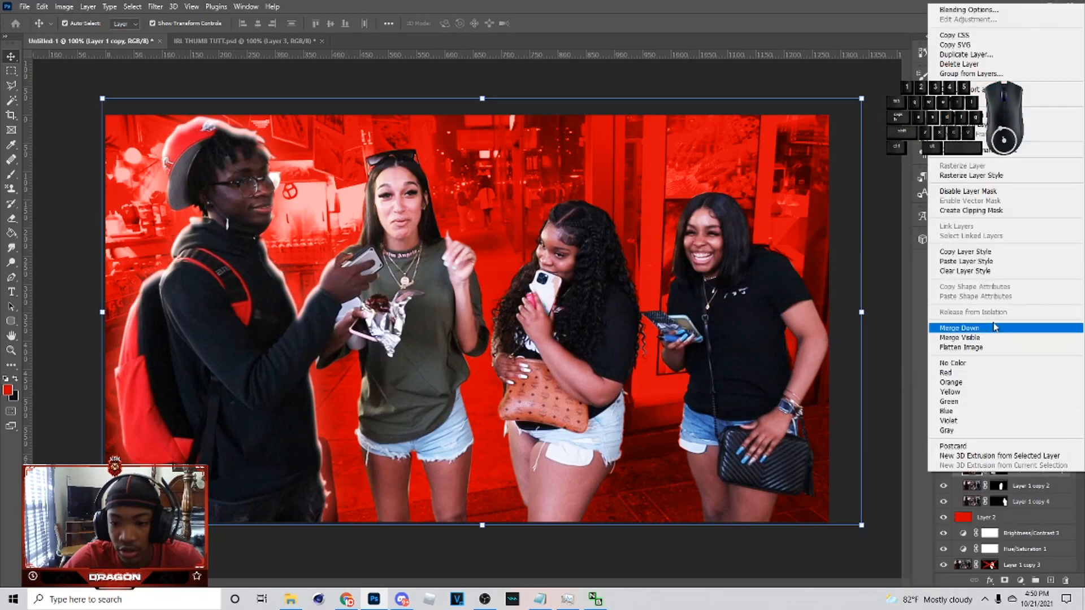
{"action": "left_click", "coordinate": [986, 272]}
{"action": "right_click", "coordinate": [1016, 442]}
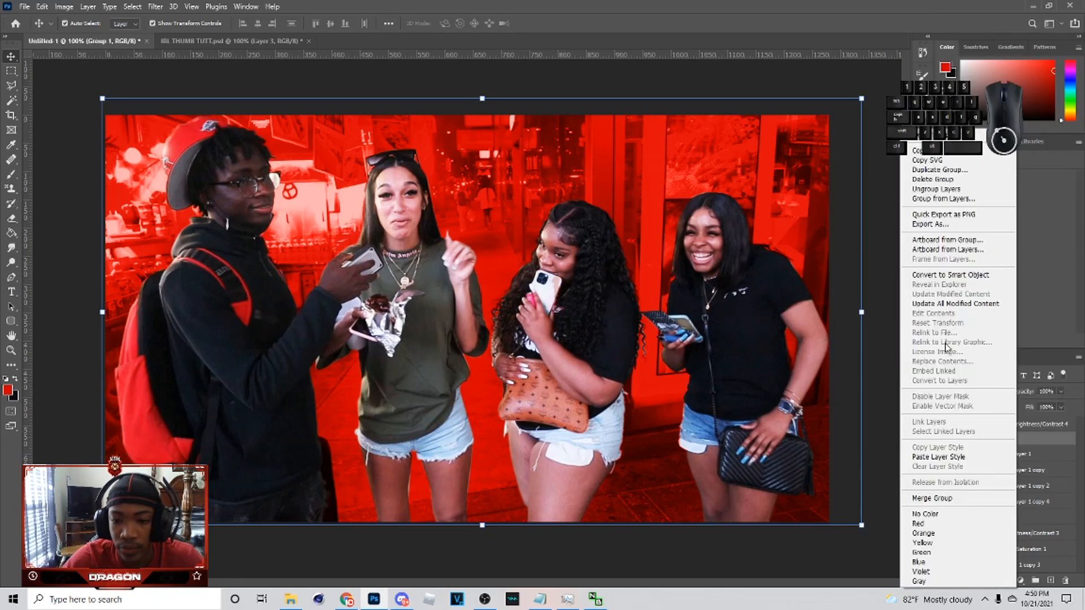
{"action": "left_click", "coordinate": [955, 457]}
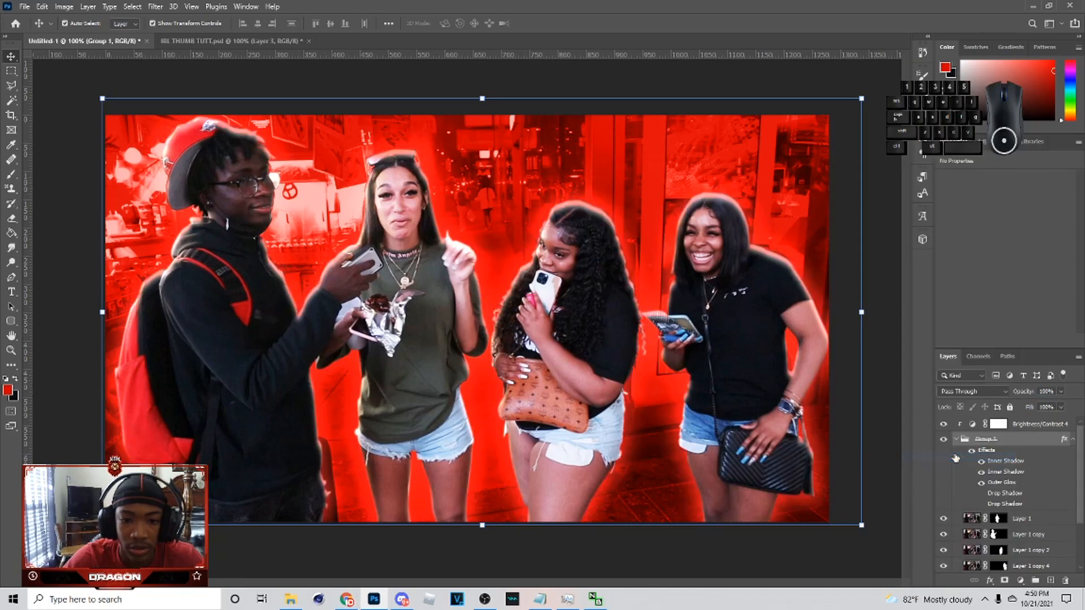
- Fine-tune the size and distance of the Inner Shadow effects in Group 1's layer style
{"action": "right_click", "coordinate": [1017, 442]}
{"action": "left_click", "coordinate": [938, 159]}
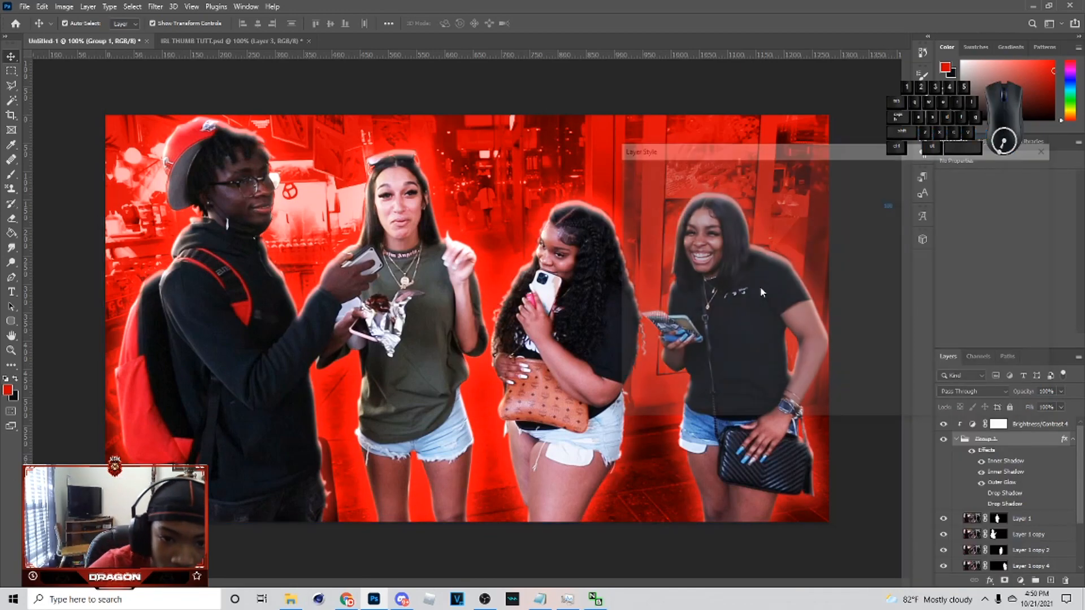
{"action": "left_click", "coordinate": [666, 272]}
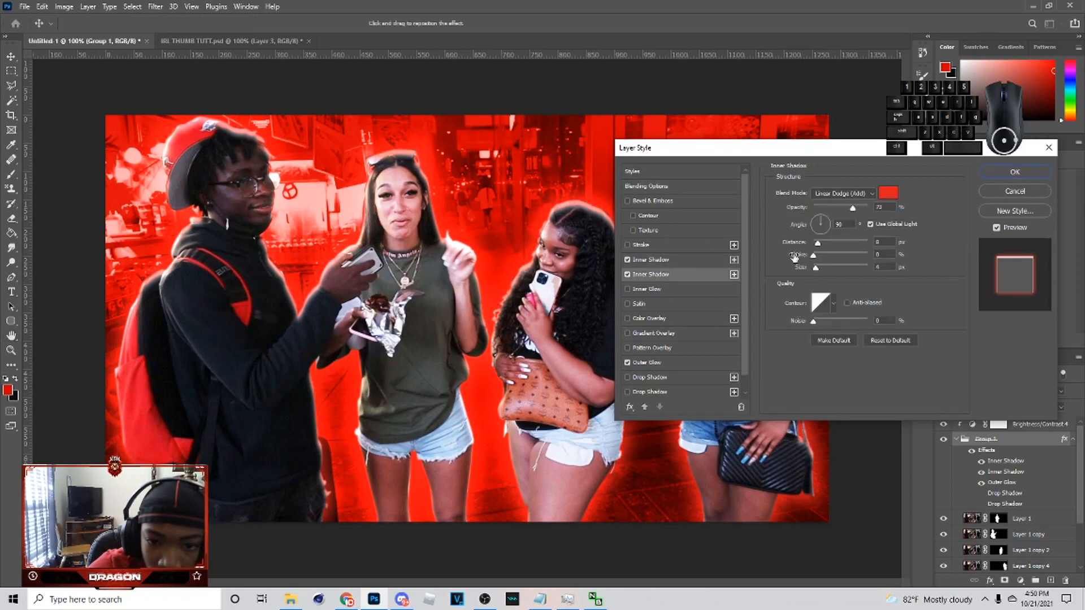
{"action": "mouse_move", "coordinate": [809, 267]}
{"action": "left_mouse_down"}
{"action": "mouse_move", "coordinate": [806, 242]}
{"action": "mouse_move", "coordinate": [819, 266]}
{"action": "left_mouse_up"}
{"action": "left_click", "coordinate": [664, 275]}
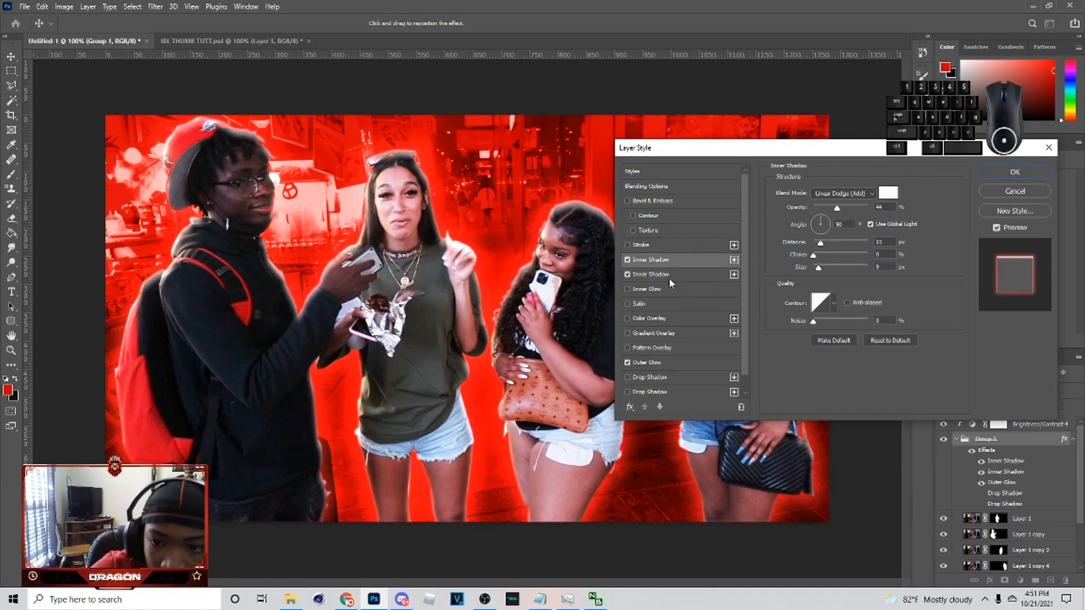
- Enable the lowest black Drop Shadow on Group 1, adjust its size, raise its opacity and apply the style
{"action": "left_click", "coordinate": [664, 363]}
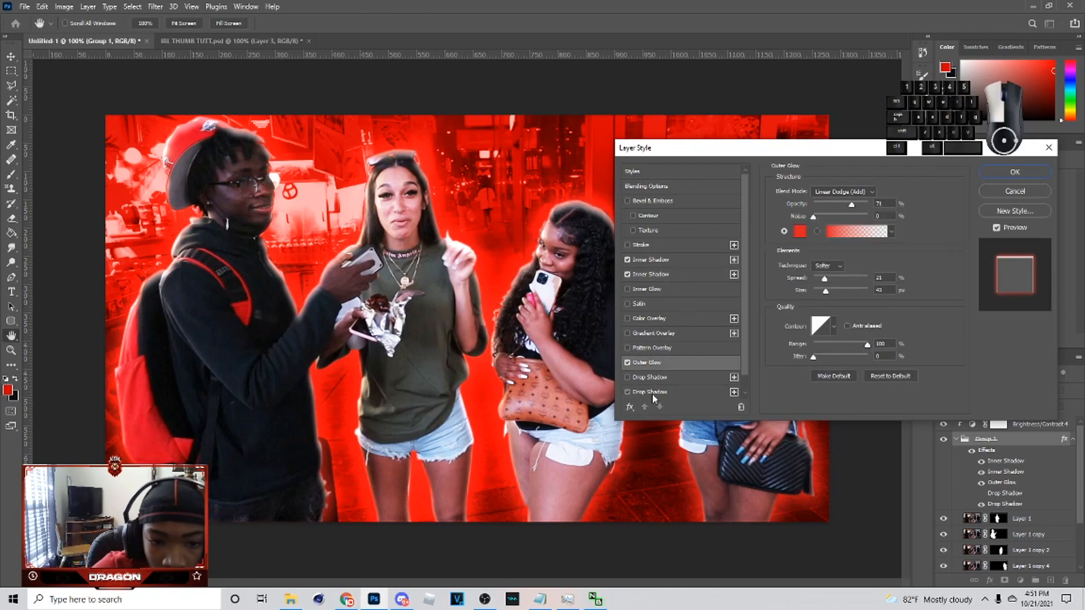
{"action": "left_click", "coordinate": [627, 391]}
{"action": "left_click_drag", "start_coordinate": [825, 247], "coordinate": [821, 268]}
{"action": "left_click_drag", "start_coordinate": [831, 208], "coordinate": [855, 209]}
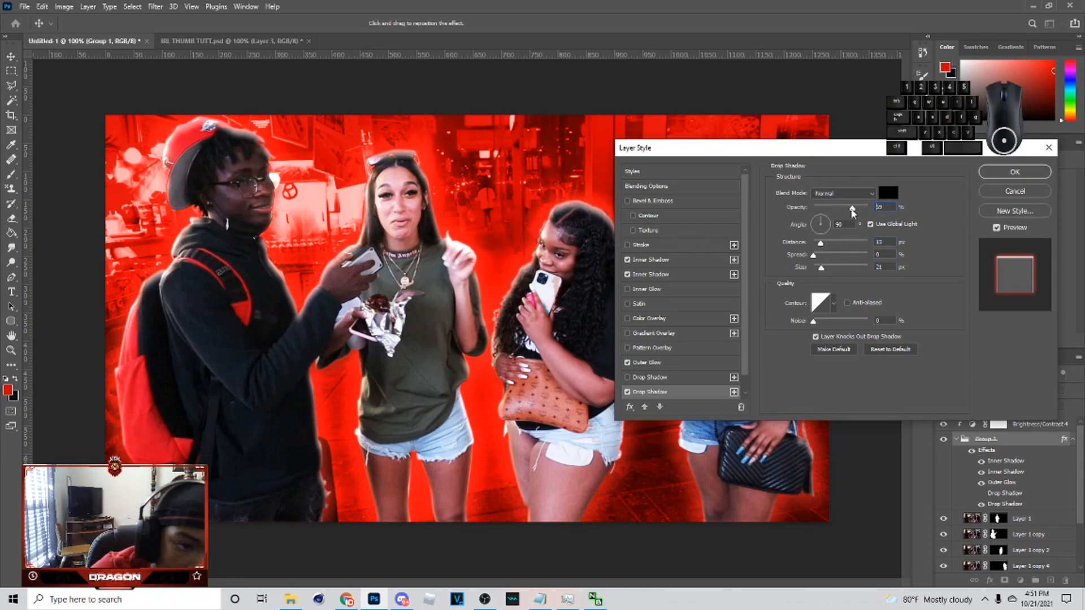
{"action": "left_click", "coordinate": [1014, 171]}
- Duplicate the red Layer 2 and place the copy above Brightness/Contrast 4 at the top of the layer stack
{"action": "left_click", "coordinate": [699, 124]}
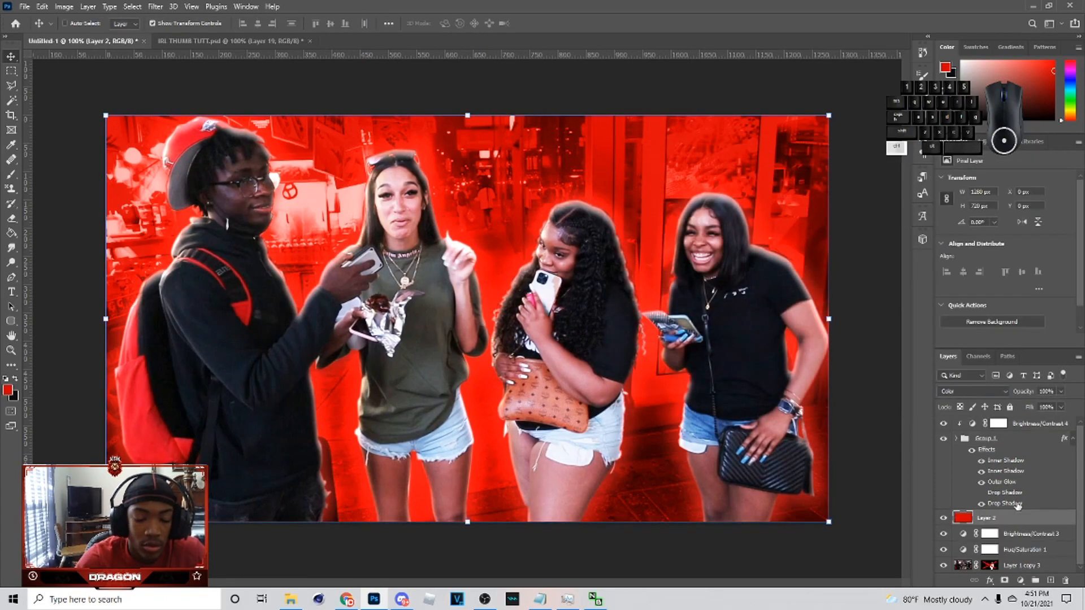
{"action": "key", "text": "ctrl+j"}
{"action": "left_click_drag", "start_coordinate": [1035, 516], "coordinate": [1043, 421]}
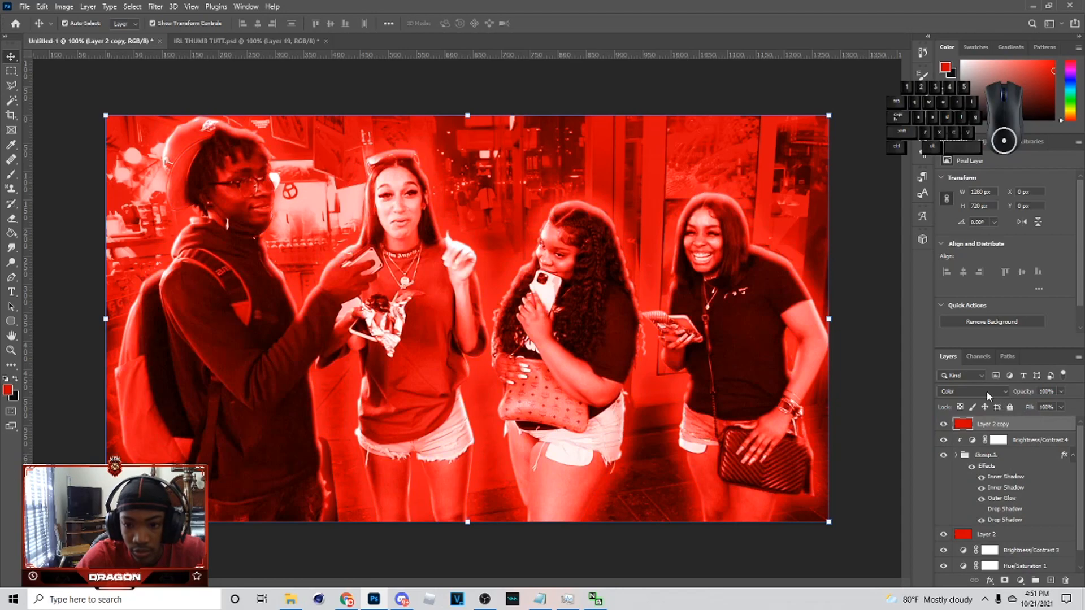
- Keep Layer 2 copy in Color blend mode and lower its opacity to a faint red tint over the people
{"action": "left_click", "coordinate": [972, 391]}
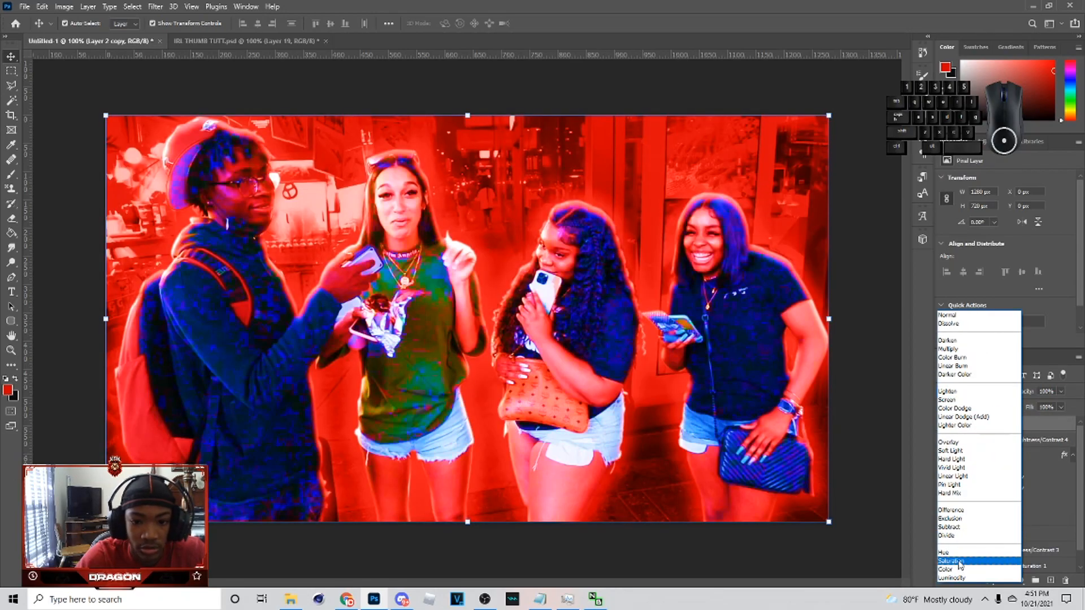
{"action": "left_click", "coordinate": [964, 570]}
{"action": "left_click", "coordinate": [1061, 392]}
{"action": "left_click_drag", "start_coordinate": [1009, 407], "coordinate": [1023, 406]}
{"action": "left_click", "coordinate": [1013, 407]}
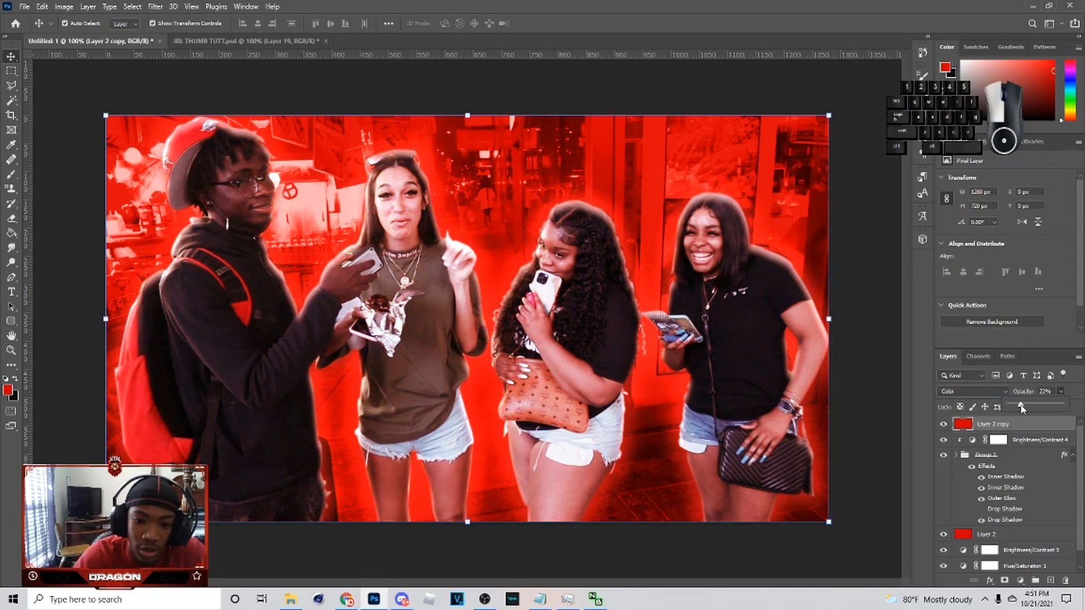
{"action": "left_click_drag", "start_coordinate": [1015, 407], "coordinate": [1014, 406]}
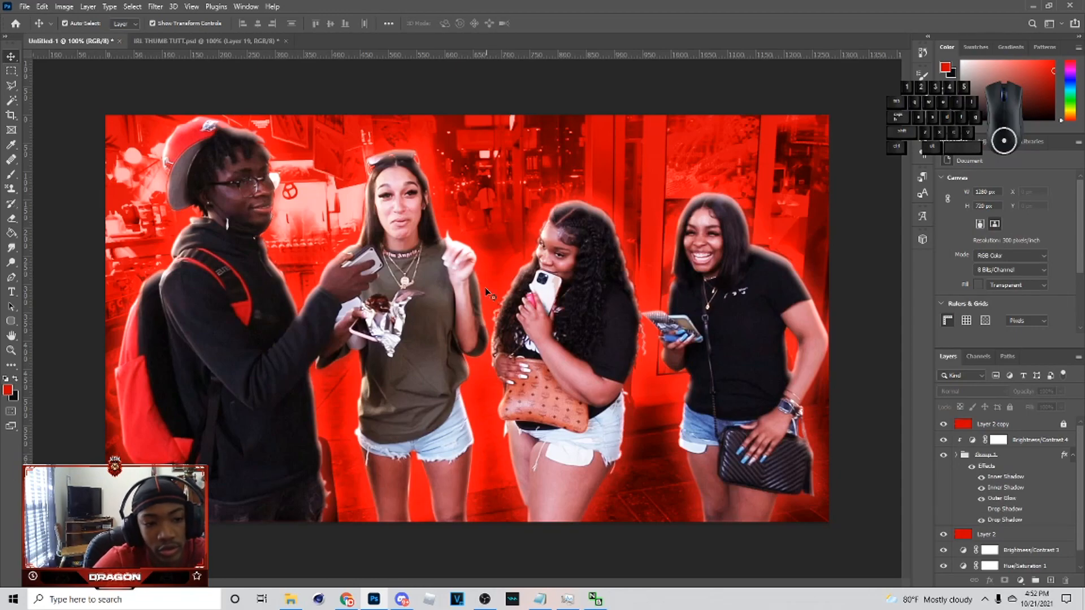
- Open Sunburst 1.png and paste the sunburst into the Untitled-1 document above Layer 2
{"action": "left_click", "coordinate": [24, 7]}
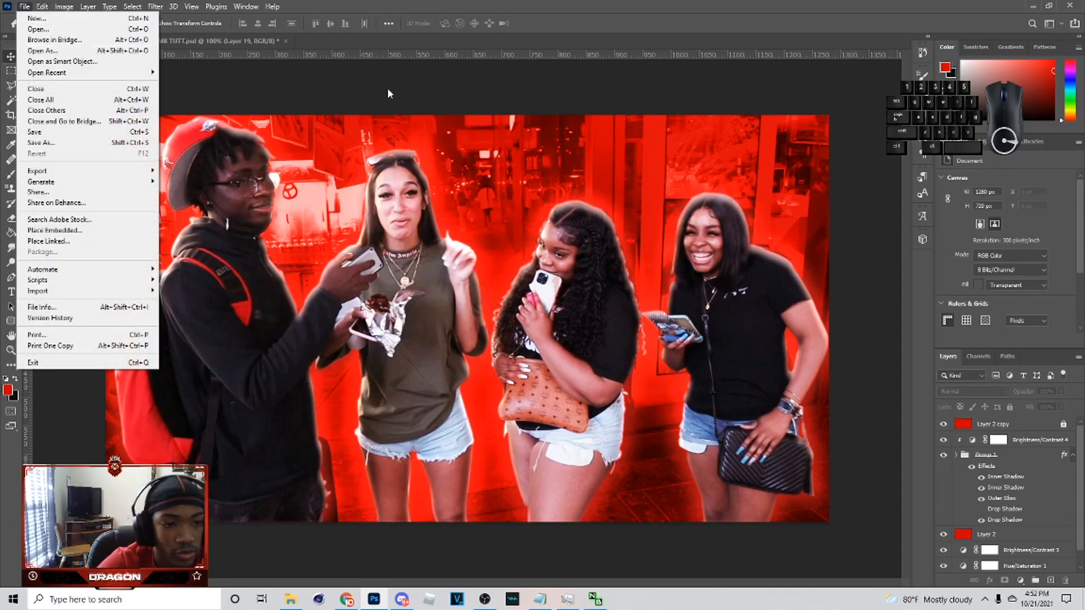
{"action": "left_click", "coordinate": [175, 93]}
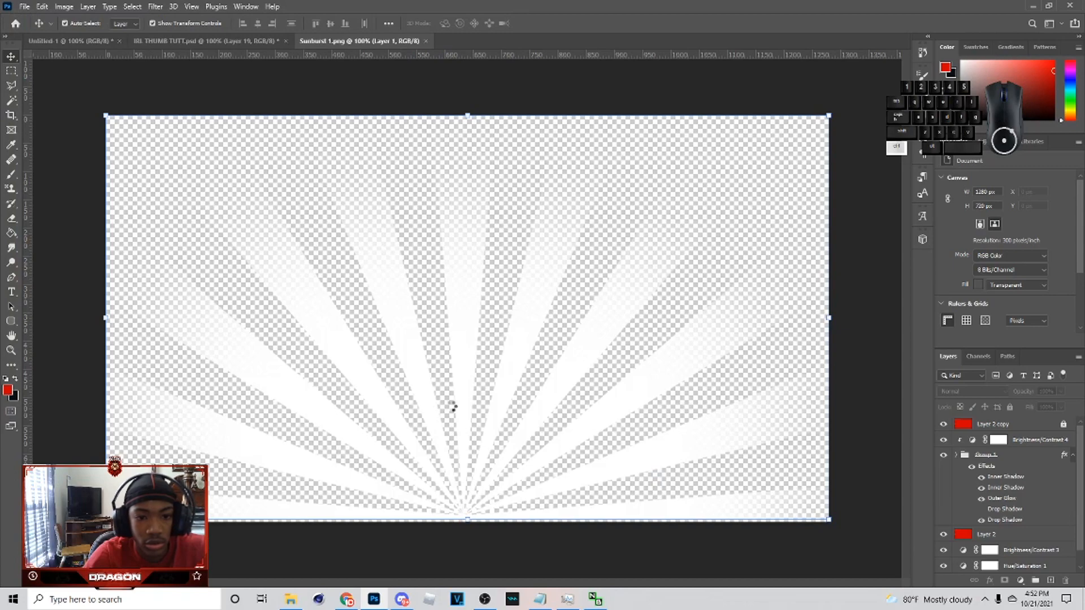
{"action": "left_click", "coordinate": [71, 40]}
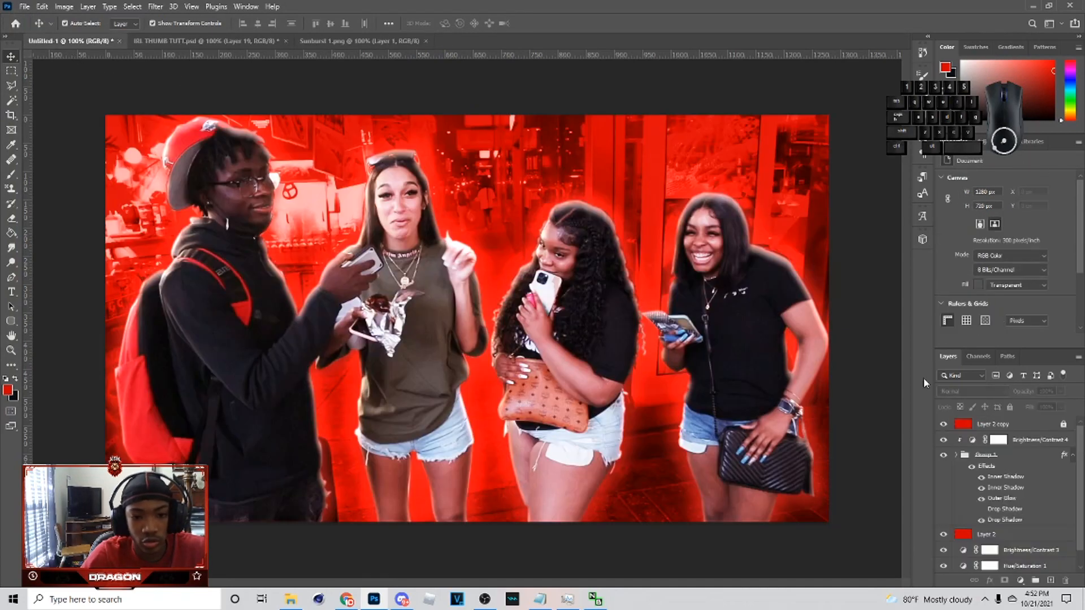
{"action": "key", "text": "ctrl+v"}
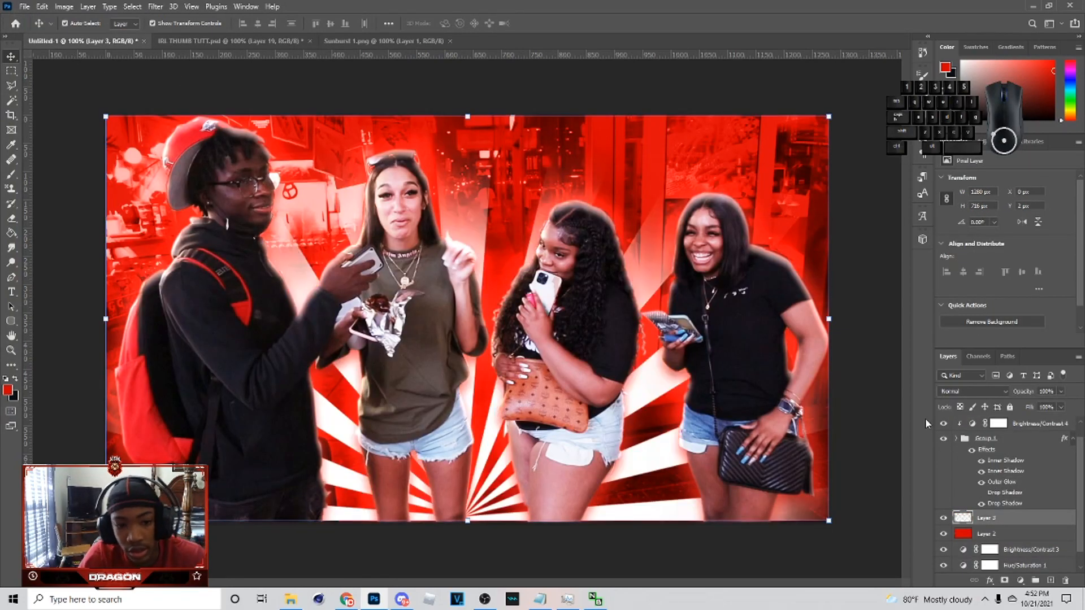
- Set the sunburst layer's blend mode to Overlay, enlarge it to about 125% and reposition it behind the people
{"action": "left_click", "coordinate": [964, 391]}
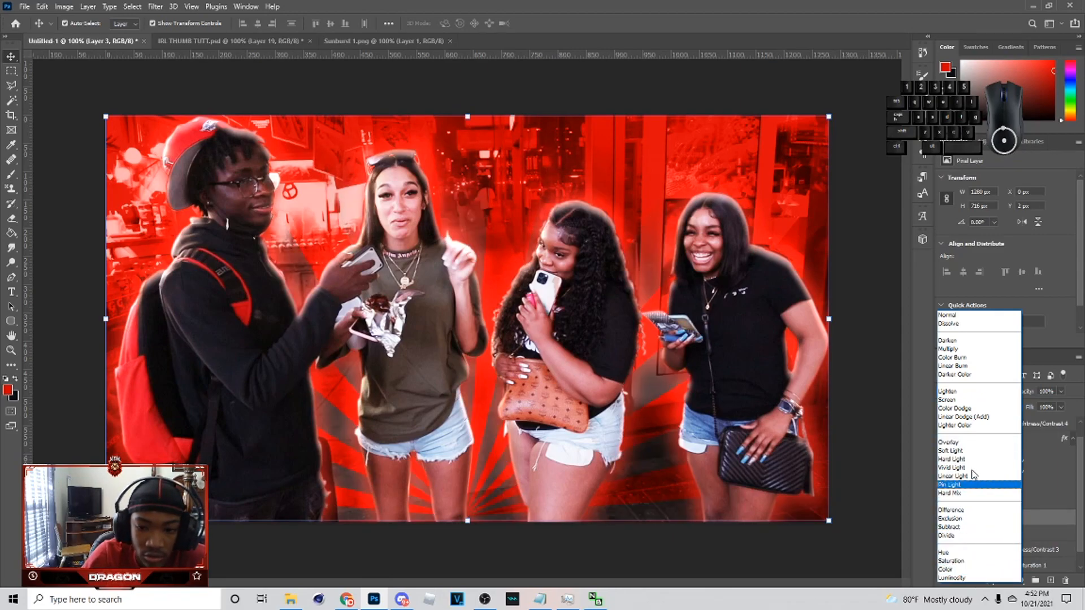
{"action": "left_click", "coordinate": [947, 442]}
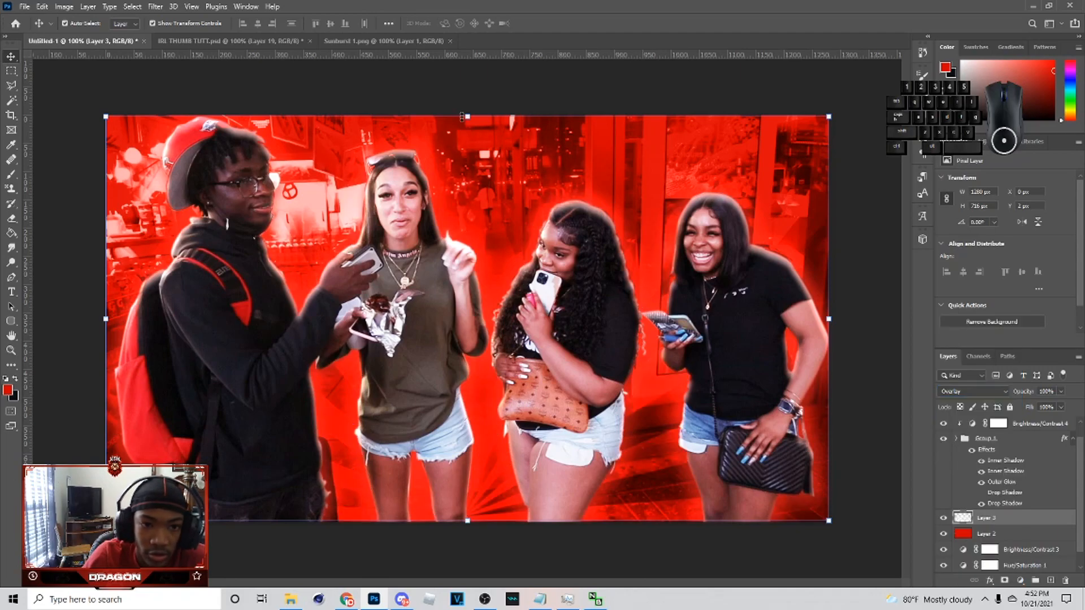
{"action": "key", "text": "ctrl+t"}
{"action": "left_click_drag", "start_coordinate": [456, 18], "coordinate": [456, 1]}
{"action": "left_click_drag", "start_coordinate": [508, 186], "coordinate": [509, 220]}
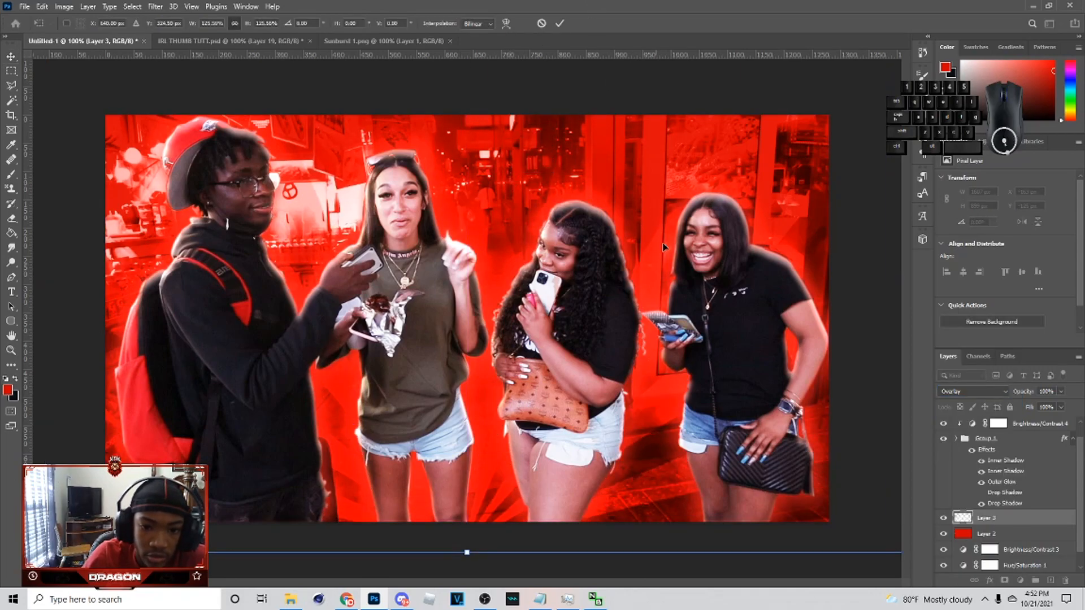
{"action": "left_click_drag", "start_coordinate": [661, 261], "coordinate": [660, 241]}
{"action": "left_click", "coordinate": [559, 23]}
- Lower the lightness of Hue/Saturation 1 to darken the red background
{"action": "left_click", "coordinate": [989, 549]}
{"action": "left_click_drag", "start_coordinate": [987, 266], "coordinate": [967, 266]}
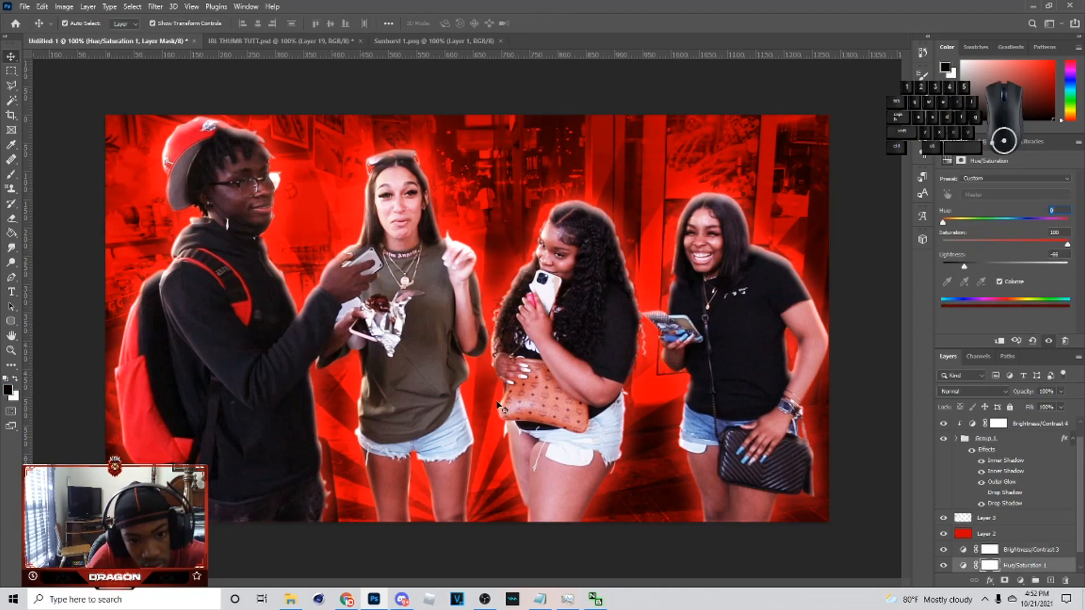
- Add a Hue/Saturation adjustment clipped to the sunburst layer with saturation -100 and lightness -33
{"action": "left_click", "coordinate": [499, 407]}
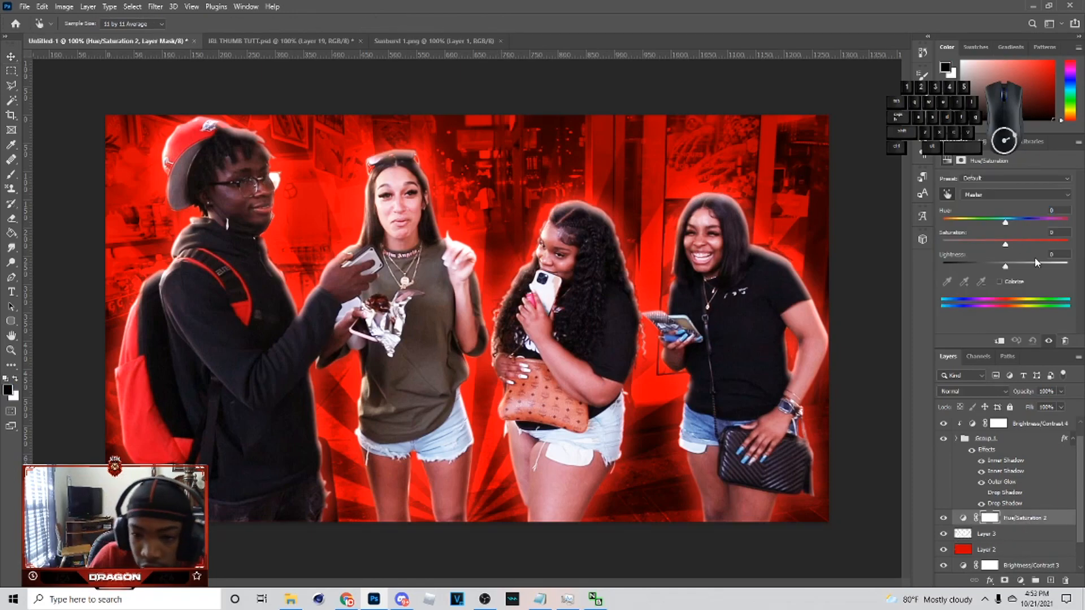
{"action": "left_click", "coordinate": [1000, 340]}
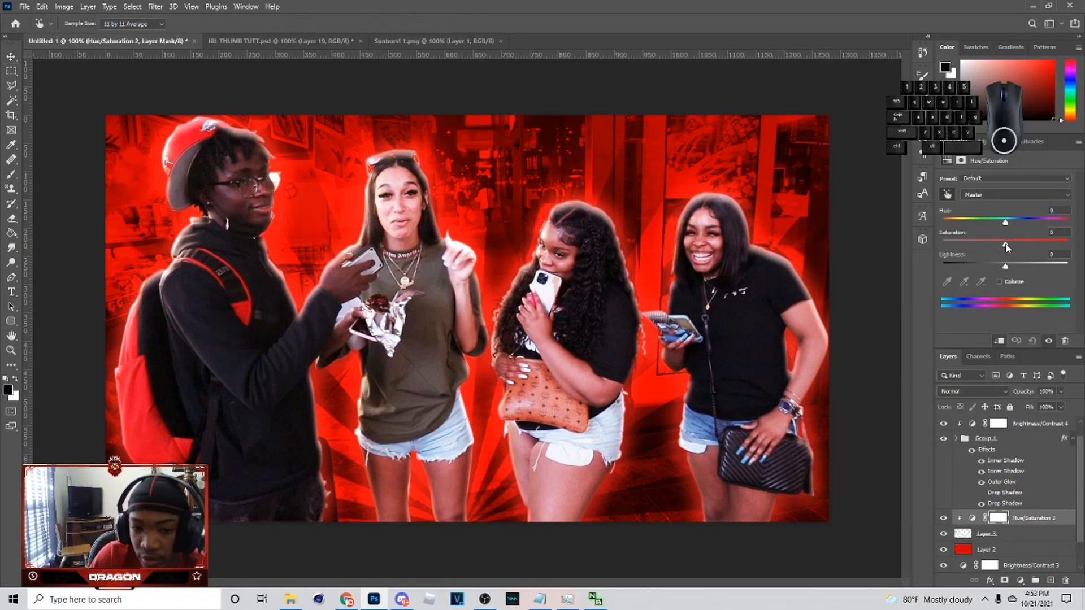
{"action": "left_click_drag", "start_coordinate": [1008, 267], "coordinate": [1024, 270]}
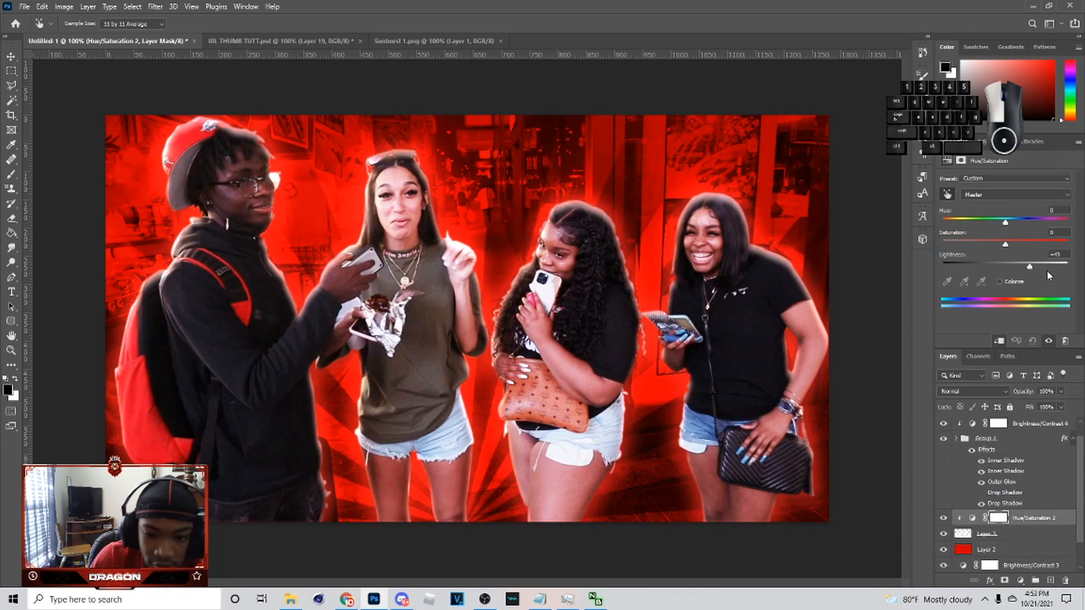
{"action": "left_click", "coordinate": [985, 533]}
{"action": "left_click", "coordinate": [974, 389]}
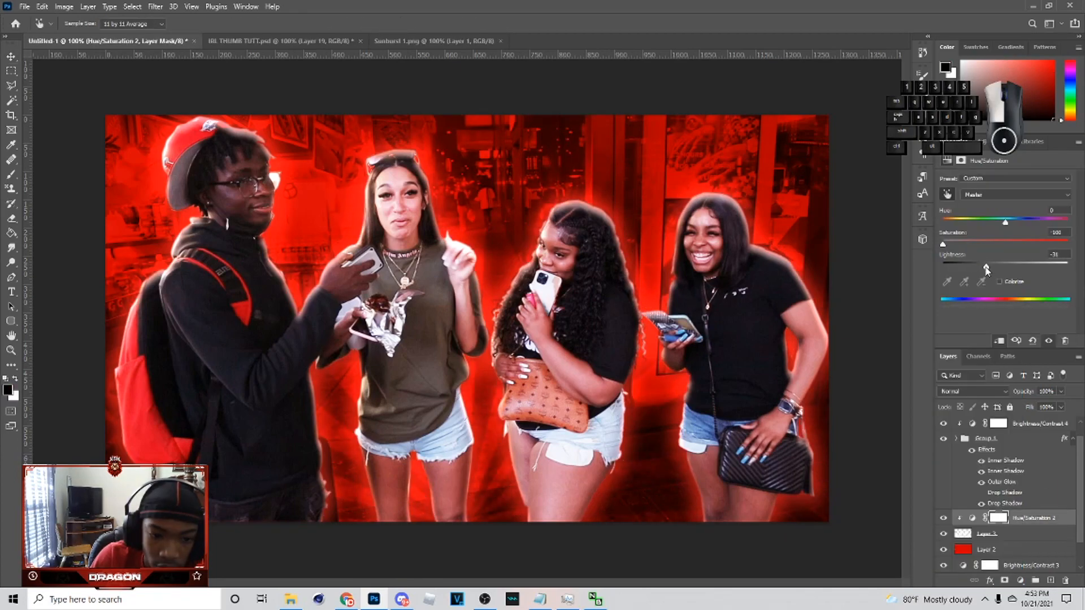
{"action": "left_click_drag", "start_coordinate": [986, 271], "coordinate": [985, 271]}
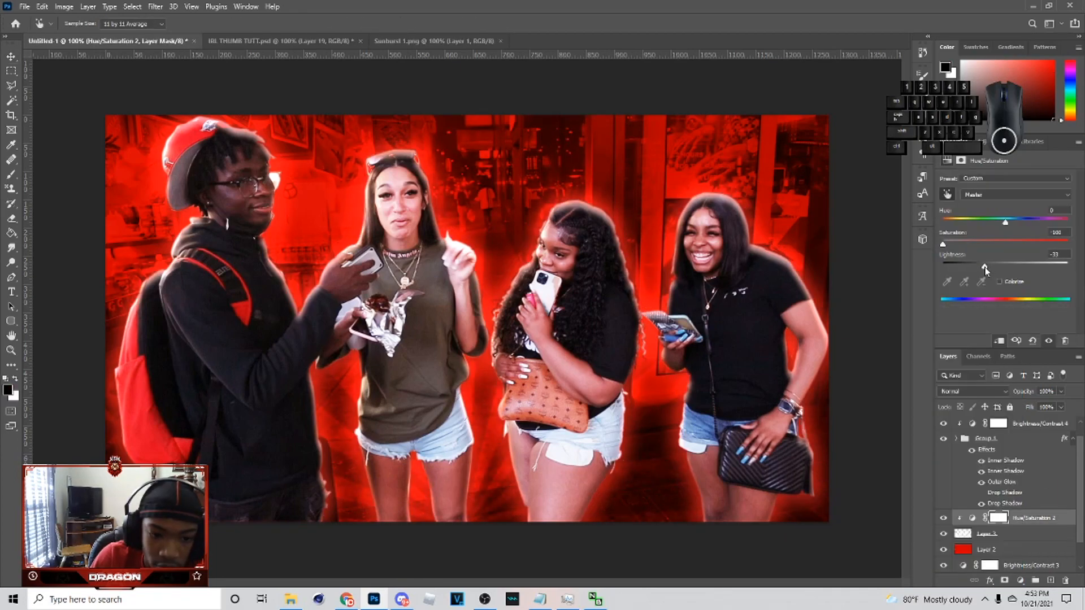
- Select the sunburst on Layer 3, scale it to about 113% and reposition it behind the people
{"action": "left_click", "coordinate": [1037, 533]}
{"action": "left_click_drag", "start_coordinate": [465, 530], "coordinate": [479, 609]}
{"action": "left_click_drag", "start_coordinate": [483, 540], "coordinate": [497, 464]}
{"action": "left_click", "coordinate": [559, 23]}
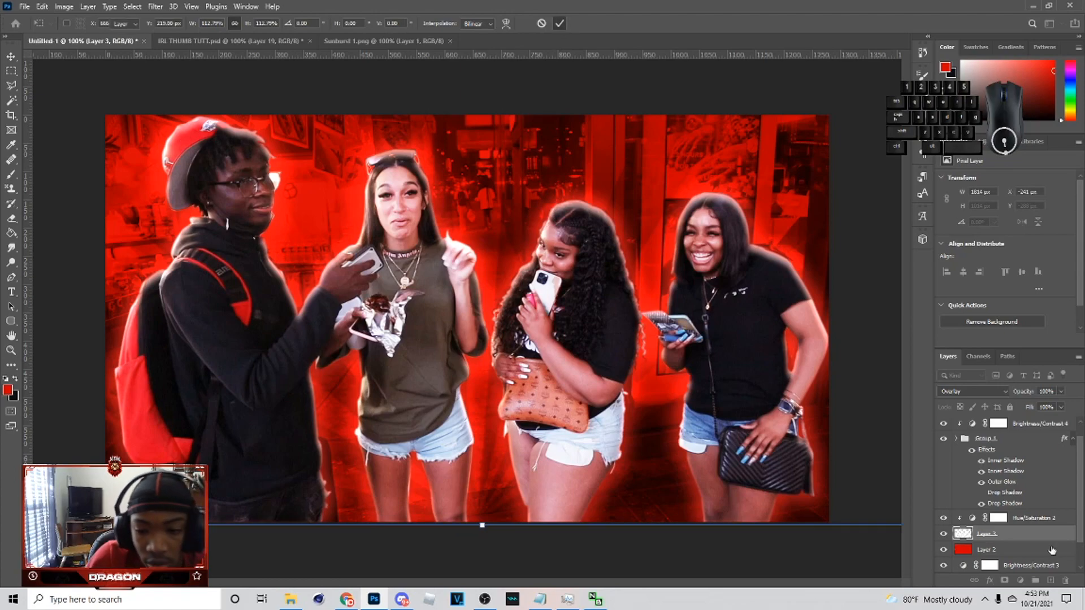
- Add a layer mask to Layer 3 and brush black across the lower part to fade out the sunburst there
{"action": "left_click", "coordinate": [1004, 580]}
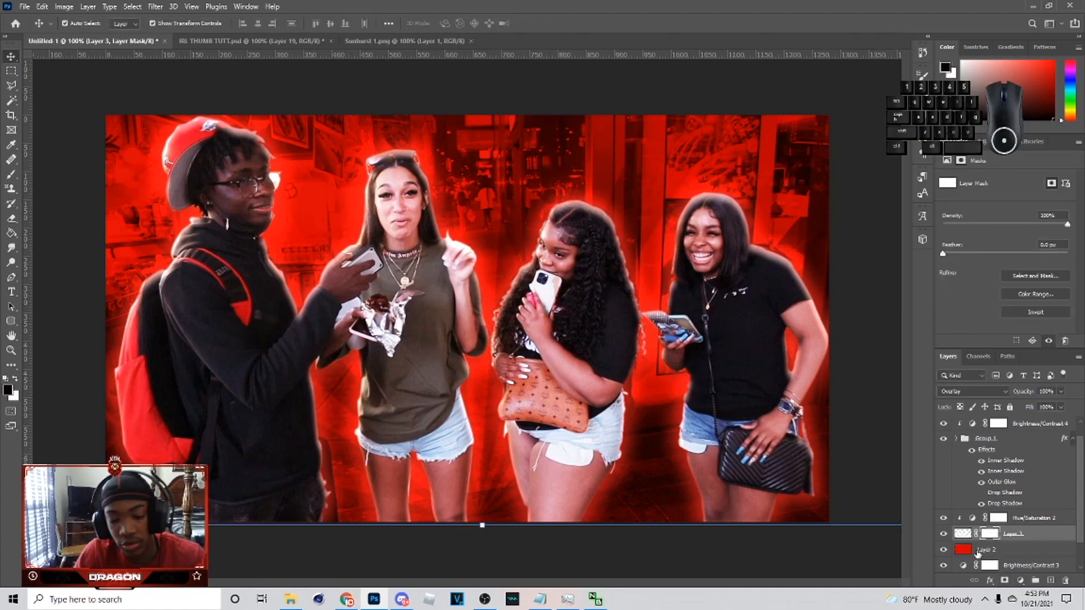
{"action": "key", "text": "b"}
{"action": "mouse_move", "coordinate": [303, 448]}
{"action": "left_mouse_down"}
{"action": "mouse_move", "coordinate": [593, 538]}
{"action": "mouse_move", "coordinate": [458, 528]}
{"action": "mouse_move", "coordinate": [715, 498]}
{"action": "left_mouse_up"}
{"action": "left_click", "coordinate": [11, 57]}
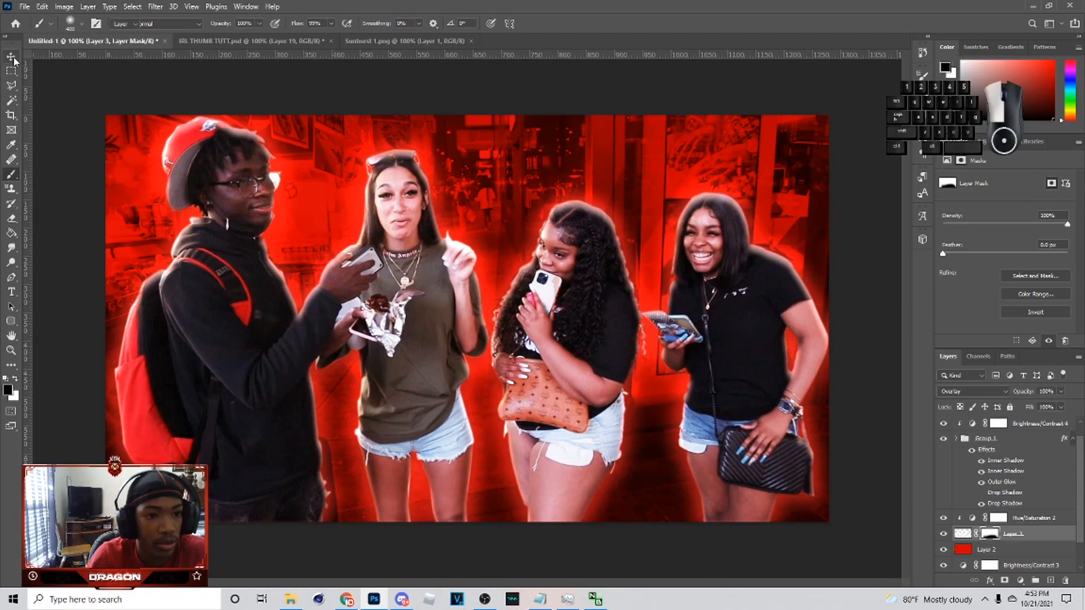
- Create a new layer above Brightness/Contrast 4 and paint soft reds sampled from the background along the edges of the man with the backpack
{"action": "scroll", "coordinate": [1055, 434], "scroll_direction": "up", "scroll_amount": 1}
{"action": "left_click", "coordinate": [1054, 440]}
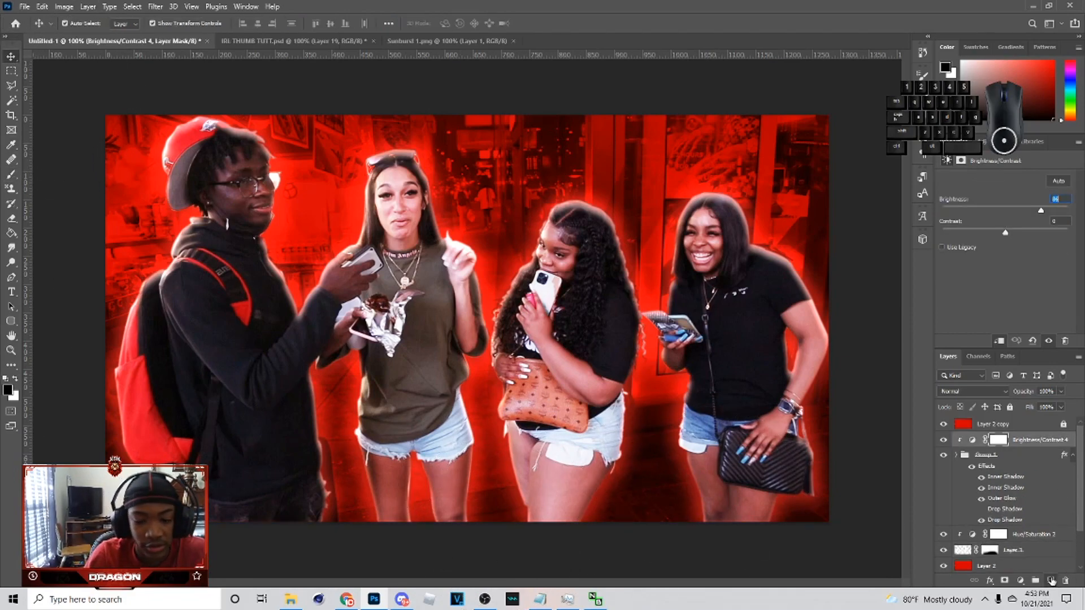
{"action": "left_click", "coordinate": [1052, 580]}
{"action": "key", "text": "b"}
{"action": "left_click", "coordinate": [280, 249], "text": "alt"}
{"action": "left_click", "coordinate": [287, 249], "text": "alt"}
{"action": "key", "text": "bracketleft"}
{"action": "key", "text": "bracketleft"}
{"action": "key", "text": "bracketleft"}
{"action": "left_click", "coordinate": [290, 252]}
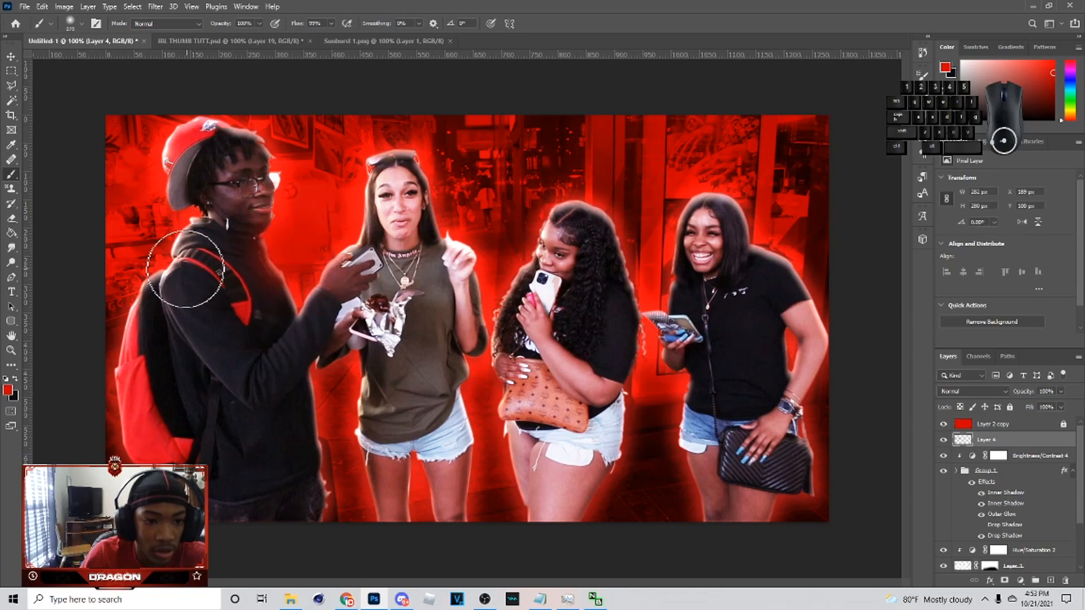
{"action": "left_click", "coordinate": [191, 269]}
{"action": "left_click", "coordinate": [191, 273], "text": "alt"}
{"action": "left_click", "coordinate": [332, 428]}
{"action": "left_click", "coordinate": [327, 443], "text": "alt"}
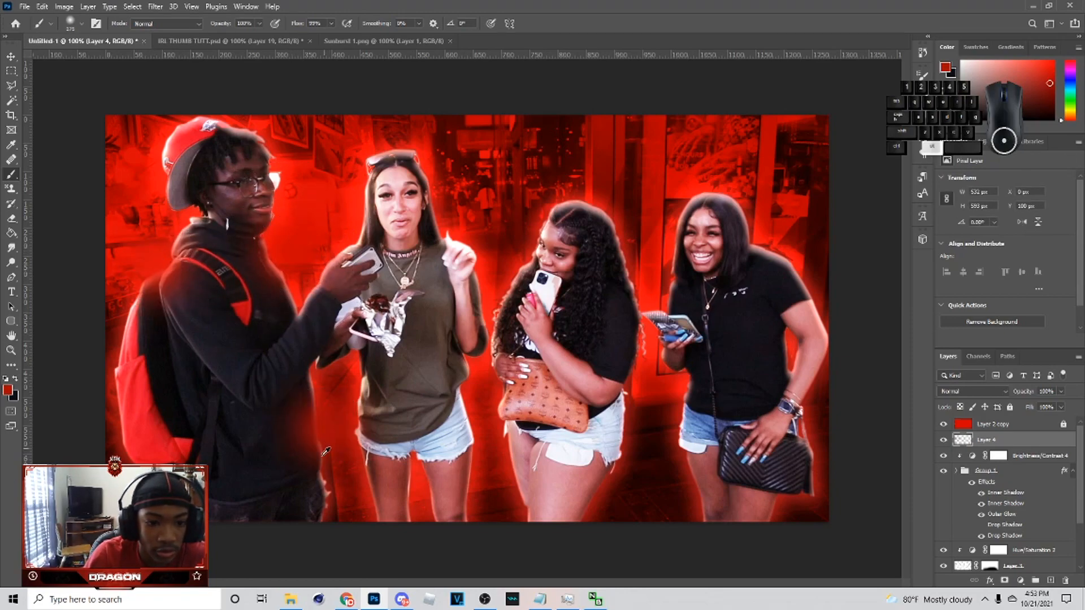
{"action": "left_click", "coordinate": [161, 313], "text": "alt"}
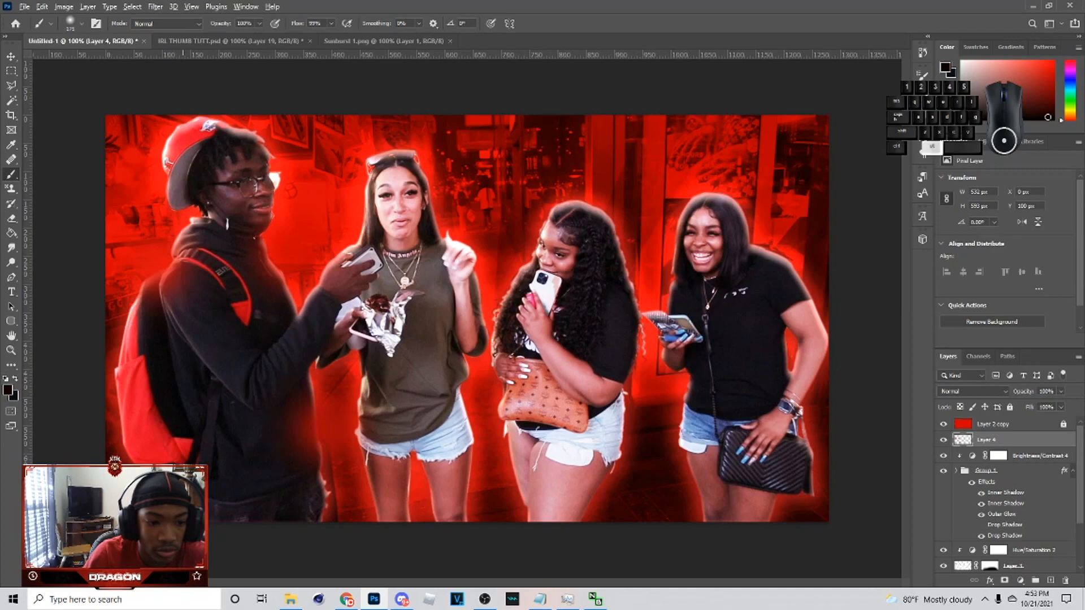
- Paint soft glow spots in reds sampled from the nearby background along the edges of the three women on Layer 4
{"action": "left_click", "coordinate": [494, 304], "text": "alt"}
{"action": "left_click", "coordinate": [499, 302]}
{"action": "left_click", "coordinate": [472, 401], "text": "alt"}
{"action": "left_click", "coordinate": [480, 403]}
{"action": "left_click", "coordinate": [657, 367], "text": "alt"}
{"action": "left_click", "coordinate": [660, 377]}
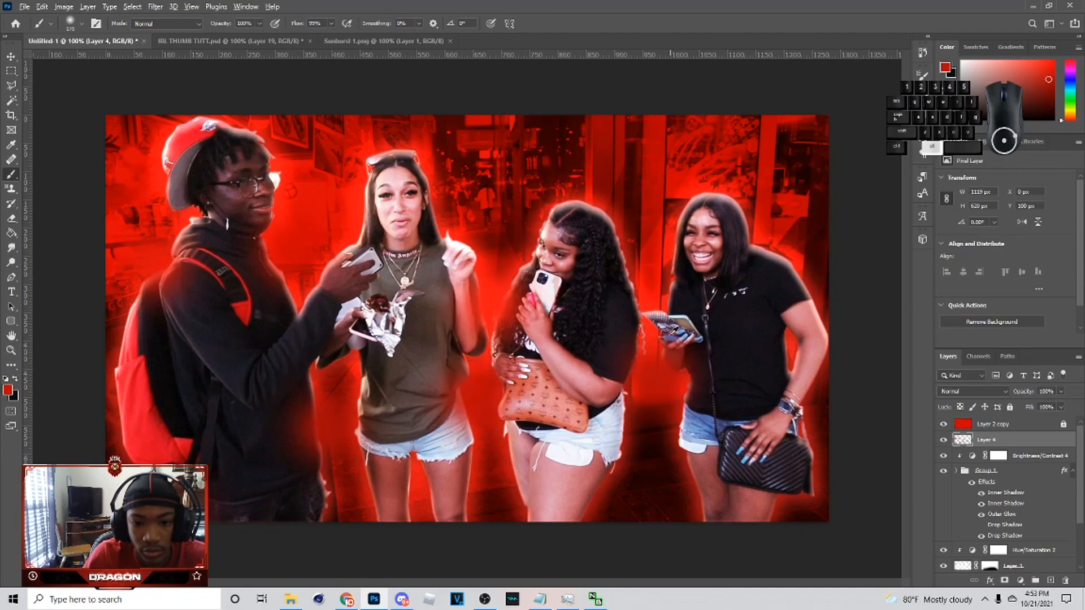
{"action": "left_click", "coordinate": [653, 293], "text": "alt"}
{"action": "left_click", "coordinate": [650, 295]}
{"action": "left_click", "coordinate": [810, 402], "text": "alt"}
{"action": "left_click", "coordinate": [810, 399]}
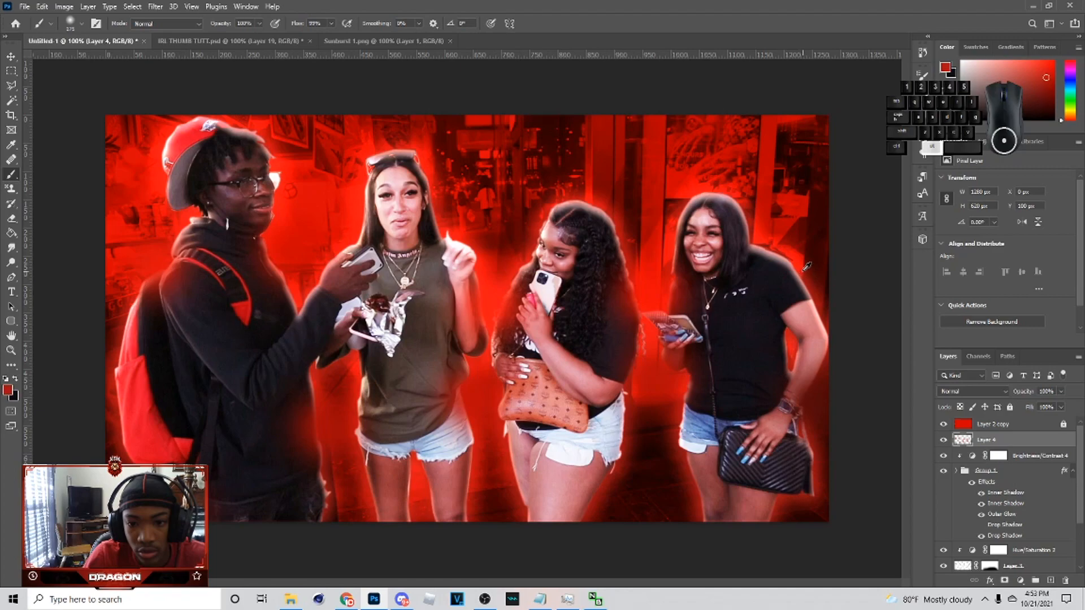
- Set Layer 4's blend mode to Lighten and its opacity to 57%
{"action": "left_click", "coordinate": [981, 391]}
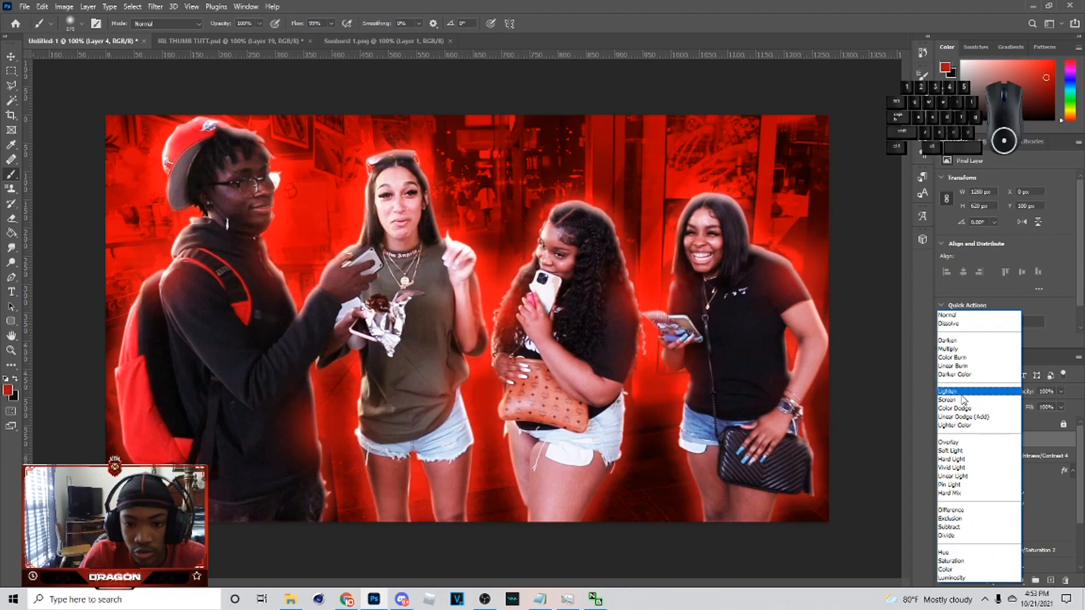
{"action": "left_click", "coordinate": [954, 391]}
{"action": "left_click_drag", "start_coordinate": [1025, 407], "coordinate": [1038, 405]}
- Add a Vibrance adjustment layer above Layer 2 copy and adjust its vibrance
{"action": "left_click", "coordinate": [992, 423]}
{"action": "left_click", "coordinate": [1020, 580]}
{"action": "left_click", "coordinate": [1041, 462]}
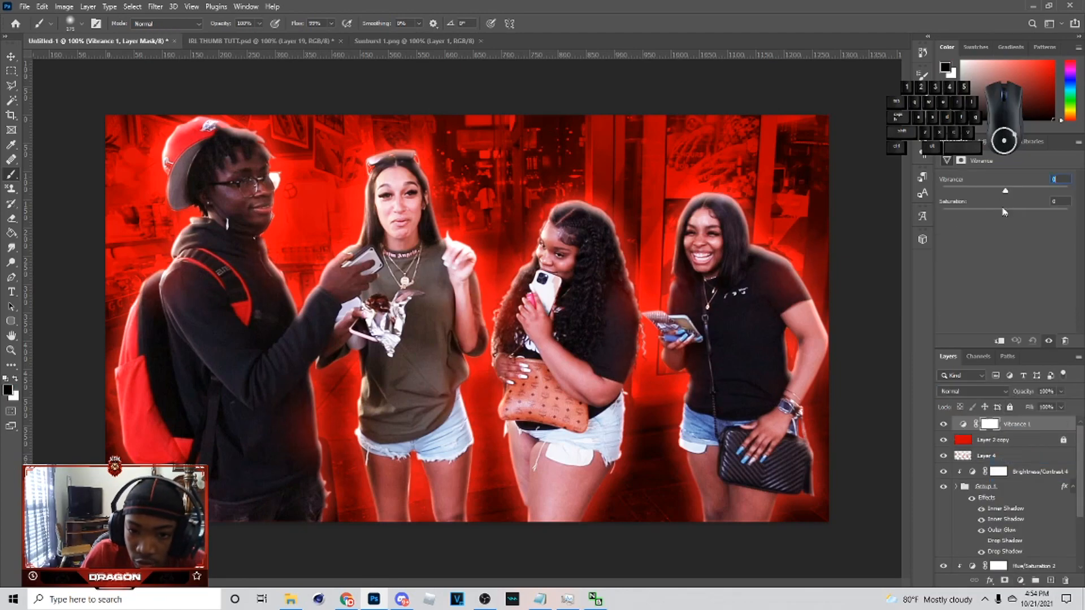
{"action": "mouse_move", "coordinate": [1009, 190]}
{"action": "left_mouse_down"}
{"action": "mouse_move", "coordinate": [1014, 217]}
{"action": "mouse_move", "coordinate": [1009, 191]}
{"action": "left_mouse_up"}
- Add a Brightness/Contrast adjustment layer above Vibrance 1 and adjust its brightness and contrast
{"action": "left_click", "coordinate": [1019, 580]}
{"action": "left_click", "coordinate": [1041, 414]}
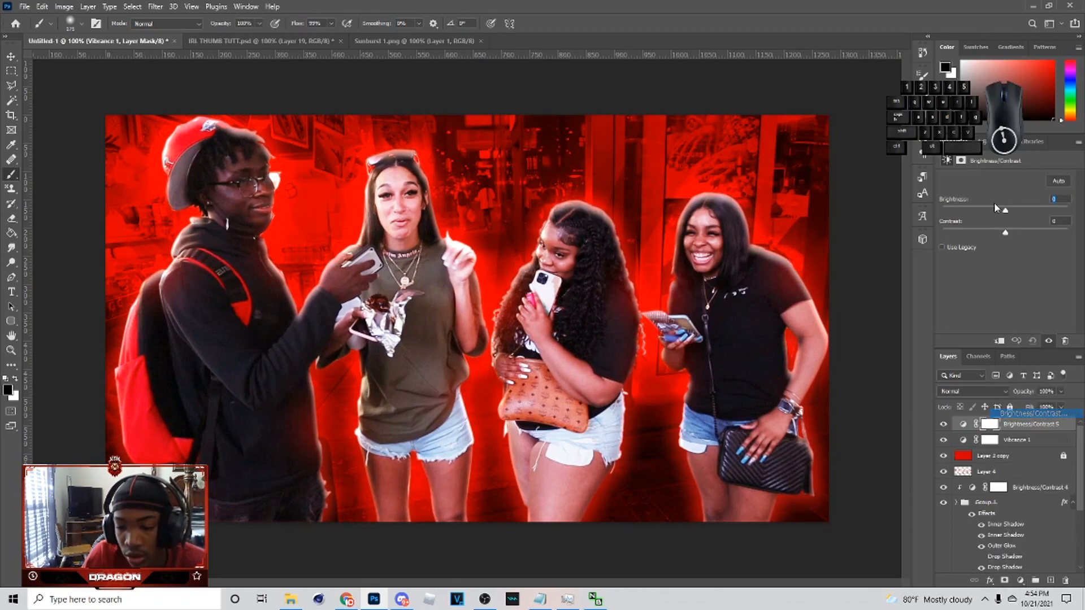
{"action": "left_click_drag", "start_coordinate": [1005, 207], "coordinate": [1015, 232]}
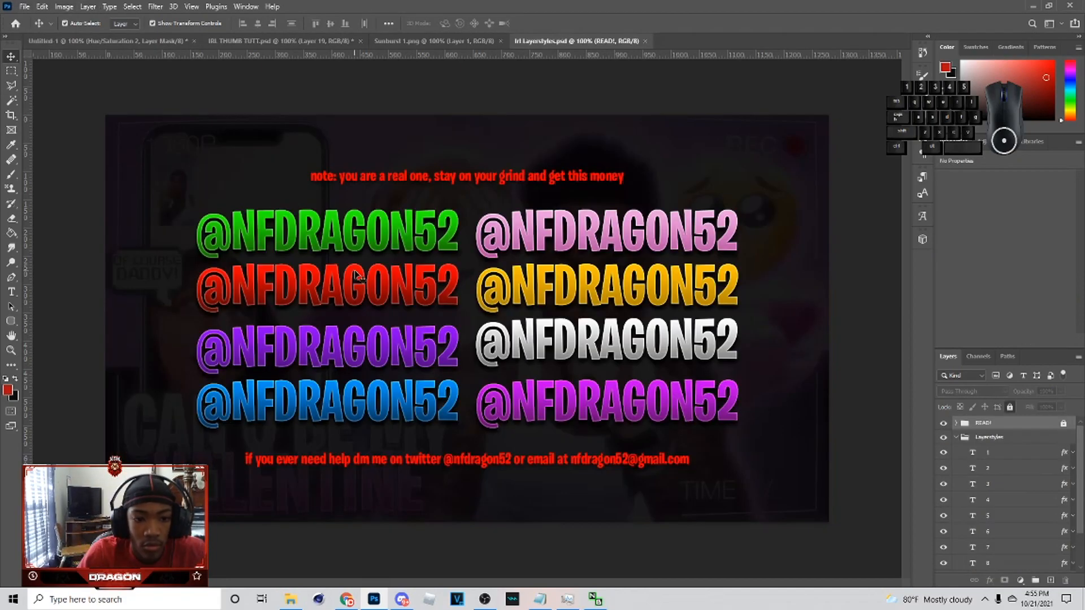
- Copy the red styled text from Irl Layerstyles.psd into Untitled-1 and place it directly below Layer 4
{"action": "left_click", "coordinate": [376, 307]}
{"action": "left_click_drag", "start_coordinate": [88, 41], "coordinate": [198, 104]}
{"action": "left_click_drag", "start_coordinate": [1007, 567], "coordinate": [995, 481]}
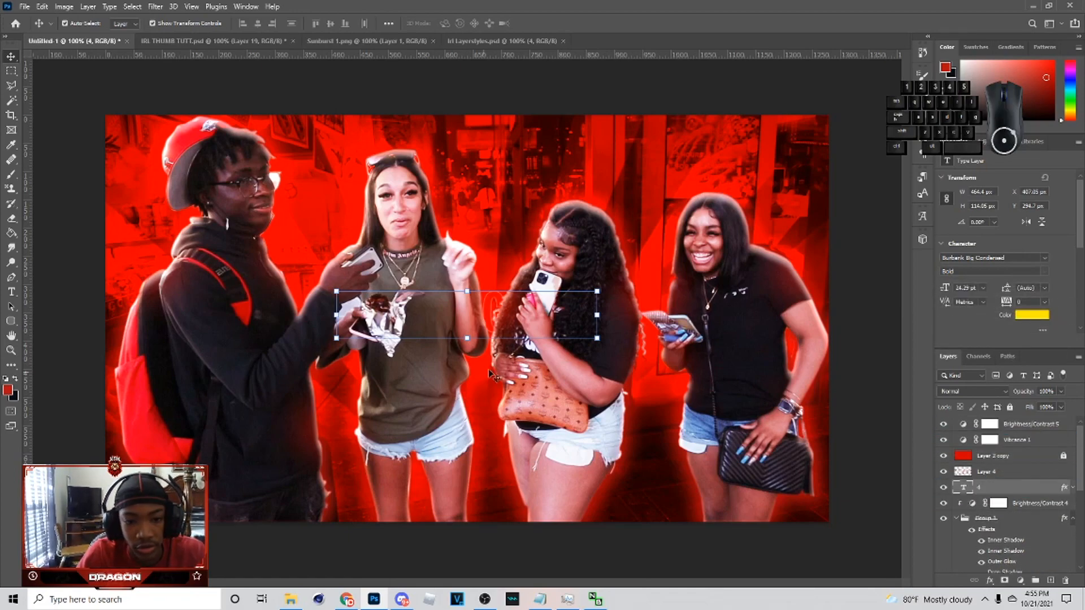
- Bring the white styled text from Irl Layerstyles.psd into Untitled-1, above the red text layer
{"action": "left_click", "coordinate": [488, 41]}
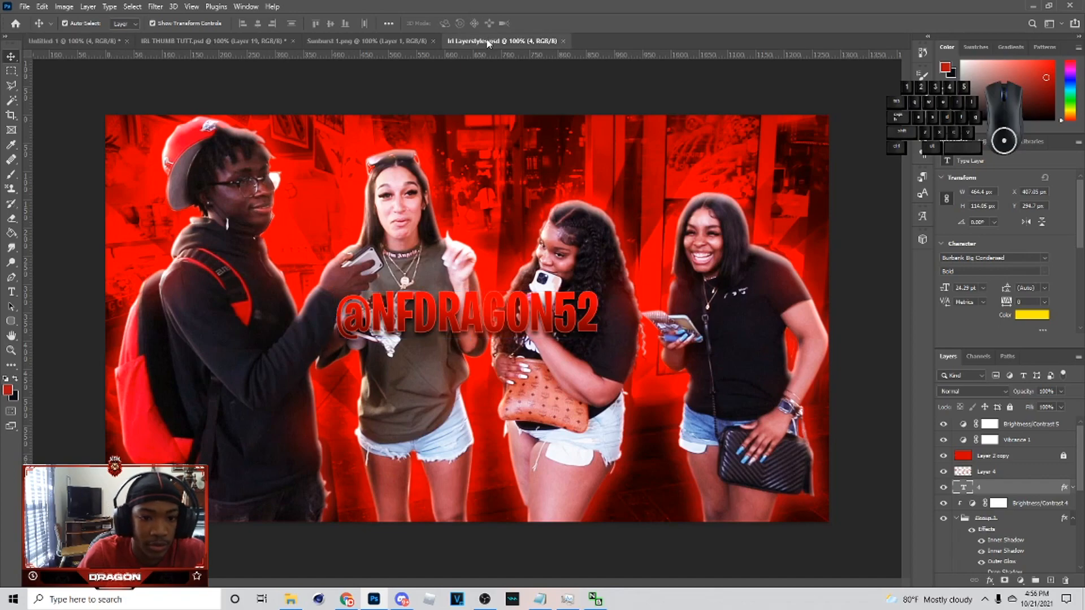
{"action": "left_click", "coordinate": [576, 349]}
{"action": "left_click_drag", "start_coordinate": [71, 72], "coordinate": [493, 359]}
{"action": "key", "text": "ctrl+z"}
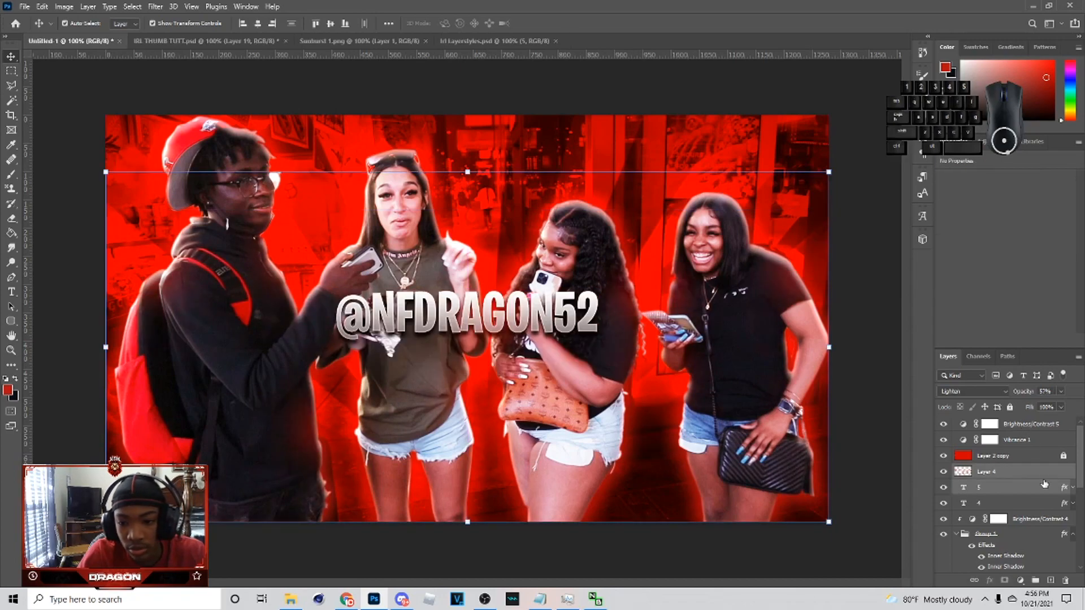
- Lock Layer 4 and hide the white text layer 5
{"action": "left_click", "coordinate": [1036, 477]}
{"action": "left_click", "coordinate": [1009, 407]}
{"action": "left_click", "coordinate": [987, 503]}
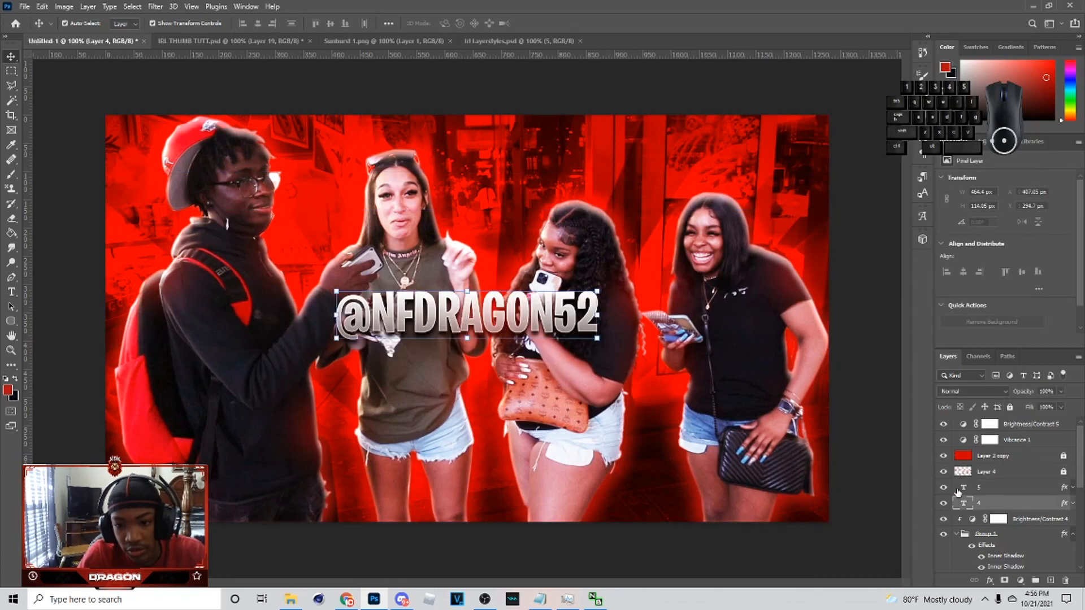
{"action": "left_click", "coordinate": [994, 487]}
{"action": "left_click", "coordinate": [943, 487]}
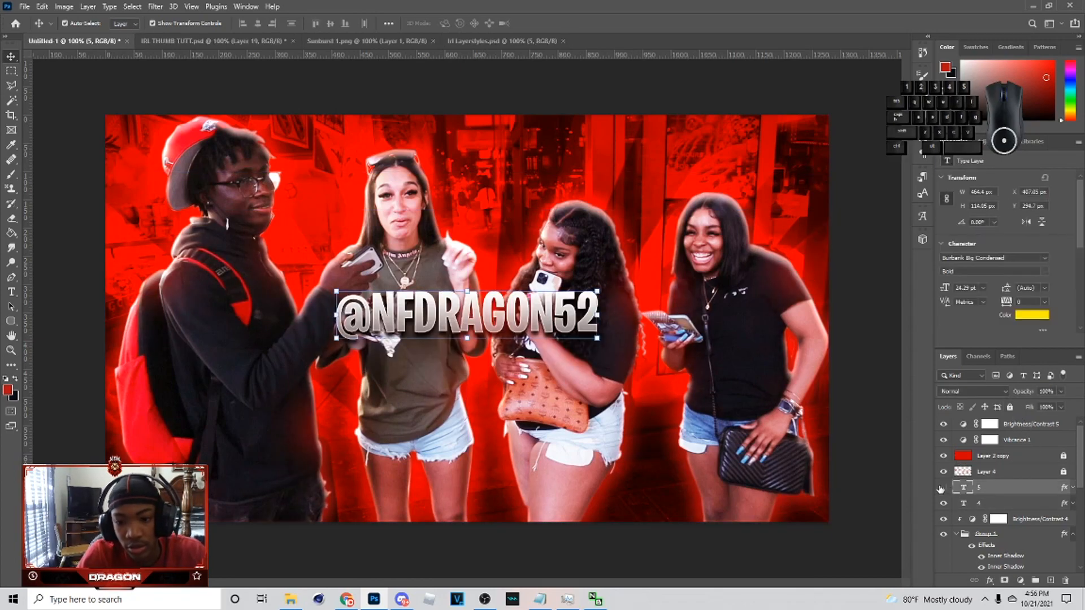
- Replace the red text's wording with "WHAT'S THE FREAKIEST"
{"action": "left_click", "coordinate": [12, 292]}
{"action": "triple_click", "coordinate": [390, 316]}
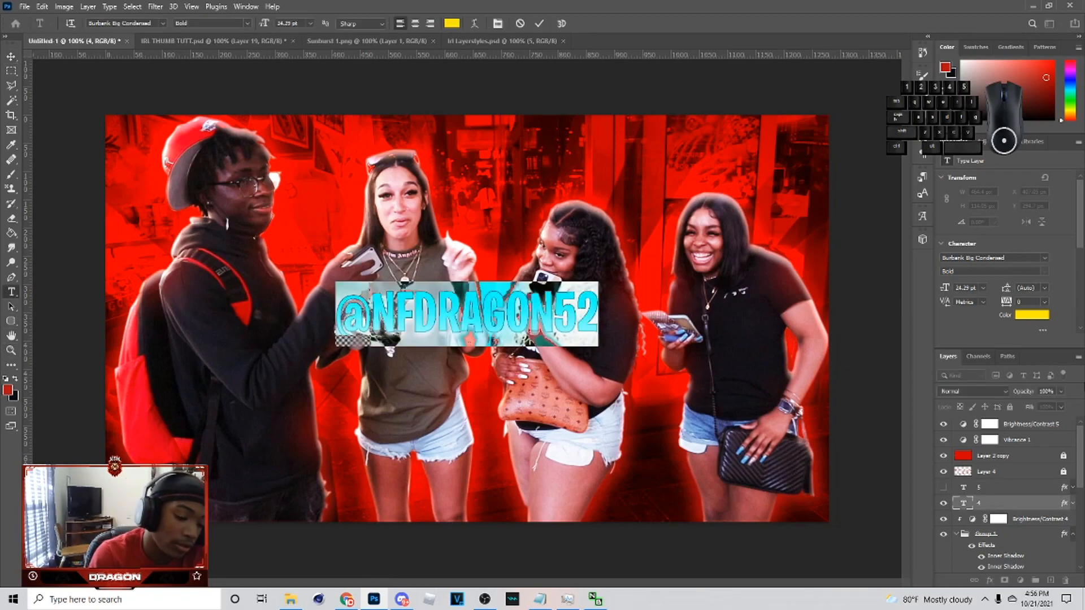
{"action": "type", "text": "WHA"}
{"action": "key", "text": "BackSpace"}
{"action": "key", "text": "BackSpace"}
{"action": "type", "text": "HAT"}
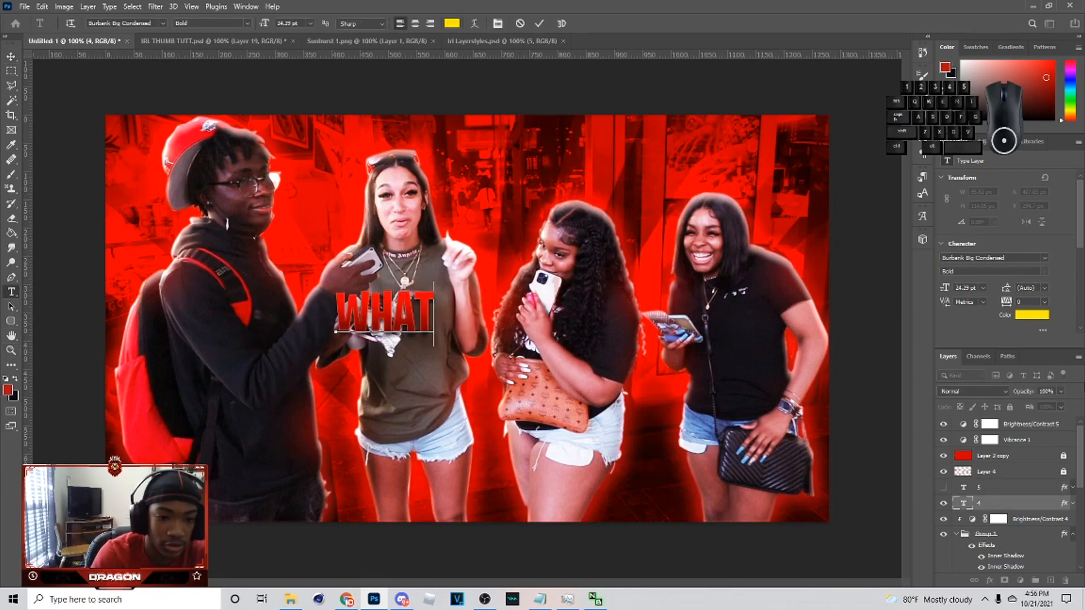
{"action": "type", "text": "'S THE"}
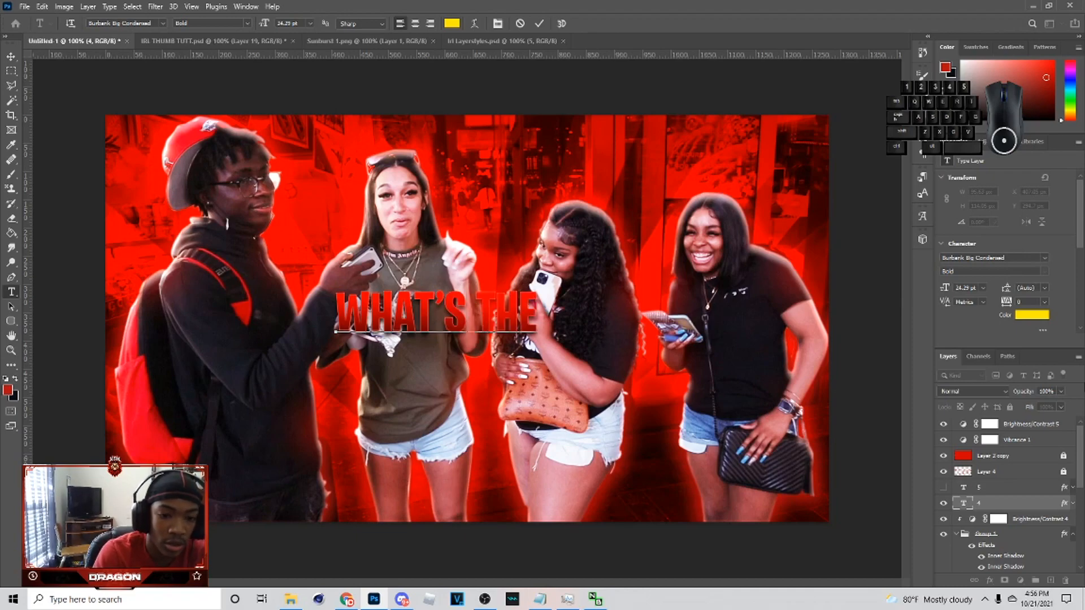
{"action": "left_click", "coordinate": [11, 56]}
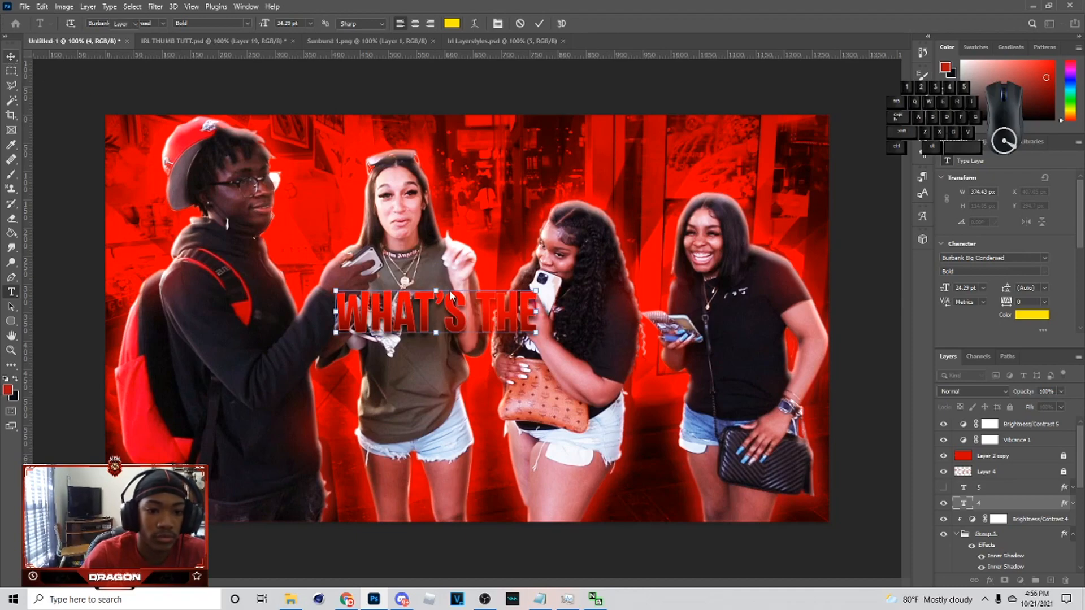
{"action": "left_click", "coordinate": [11, 291]}
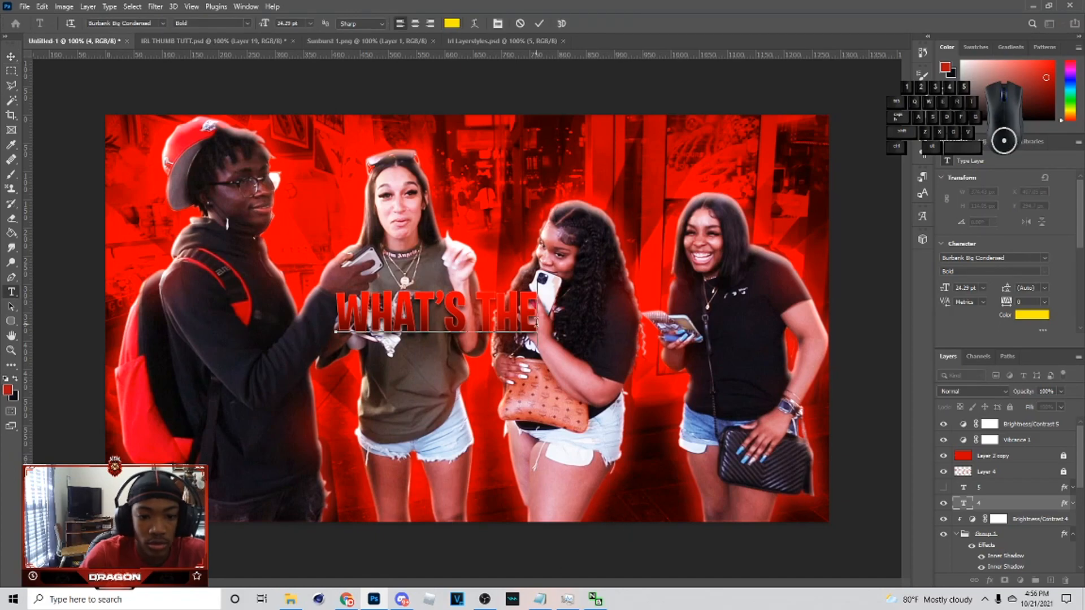
{"action": "left_click", "coordinate": [535, 322]}
{"action": "type", "text": "FRE"}
{"action": "type", "text": "AKIEST"}
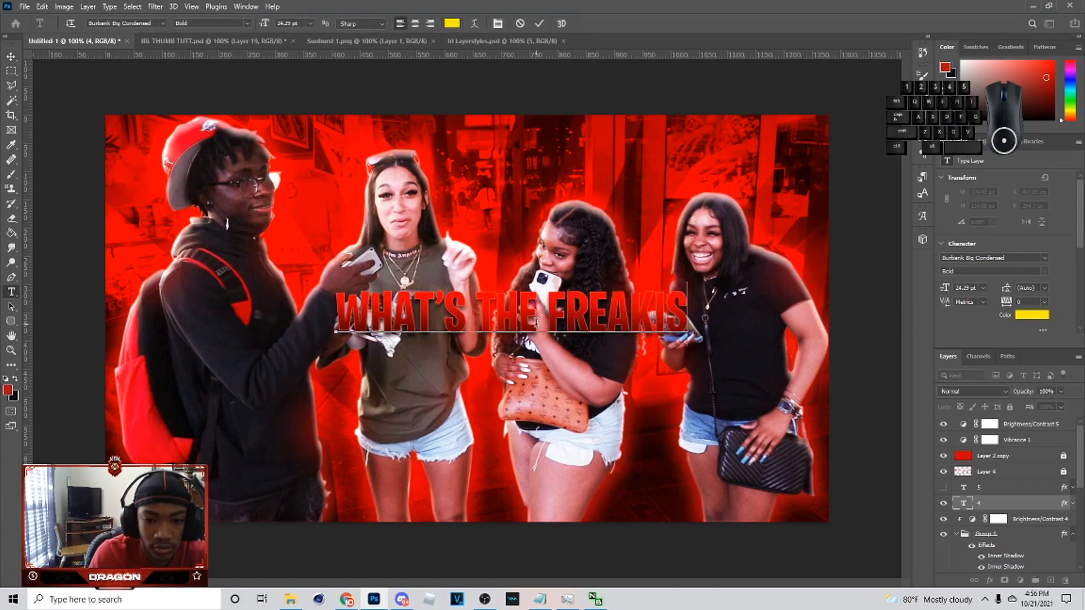
{"action": "left_click", "coordinate": [9, 55]}
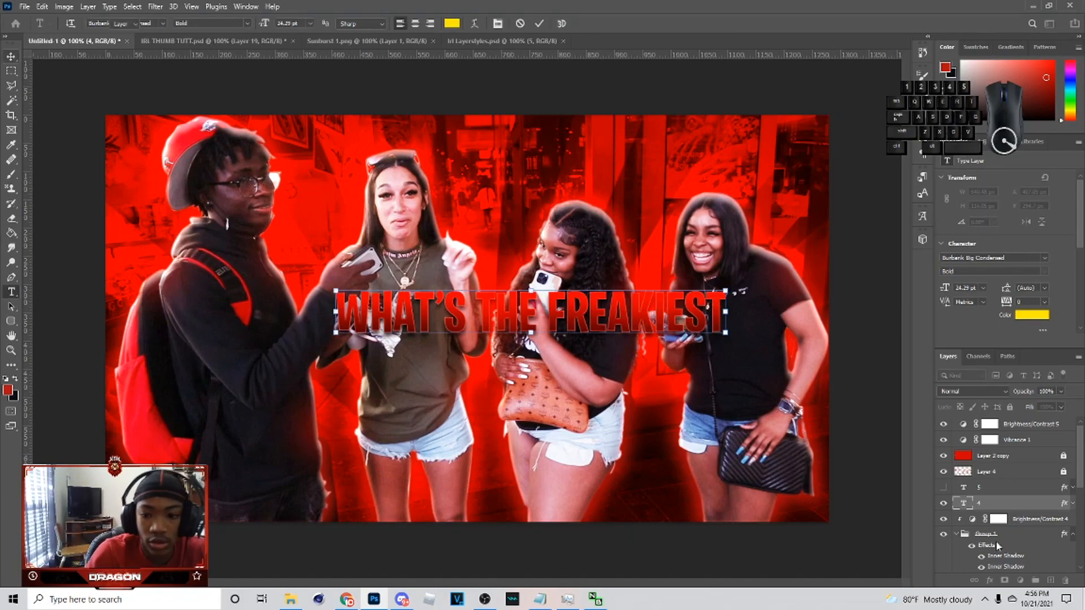
- Show the white text layer 5 again and move it directly beneath the red text line
{"action": "left_click", "coordinate": [942, 488]}
{"action": "left_click", "coordinate": [1002, 491]}
{"action": "left_click_drag", "start_coordinate": [503, 335], "coordinate": [504, 374]}
- Replace the white text's wording with "THING YOU'VE DONE"
{"action": "left_click", "coordinate": [12, 292]}
{"action": "left_click", "coordinate": [352, 356]}
{"action": "key", "text": "ctrl+a"}
{"action": "type", "text": "THING"}
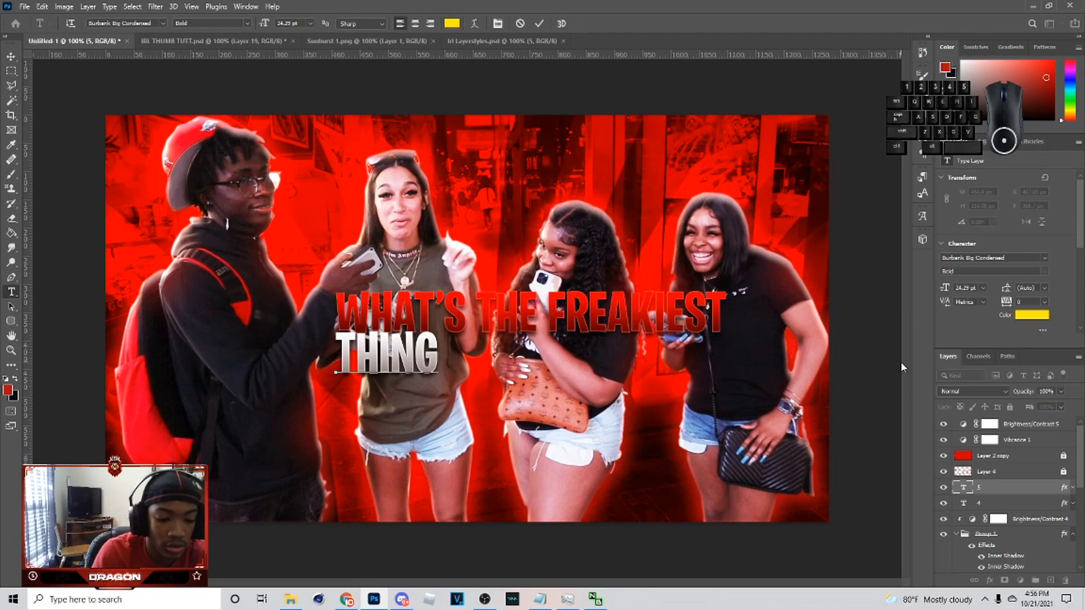
{"action": "type", "text": " YOU'VE DONE"}
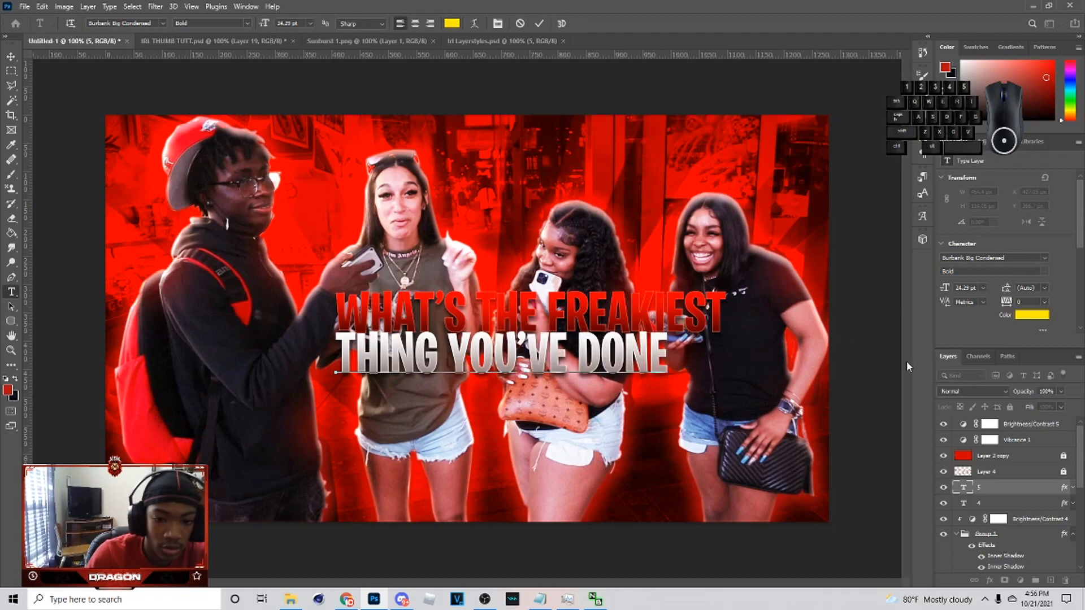
{"action": "left_click", "coordinate": [10, 56]}
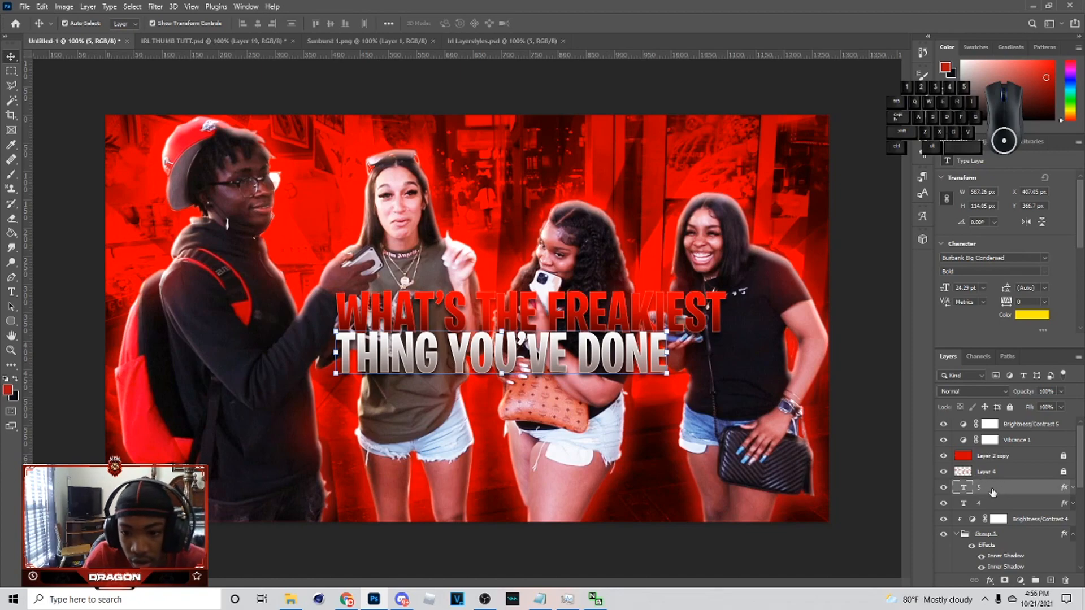
{"action": "key", "text": "ctrl+j"}
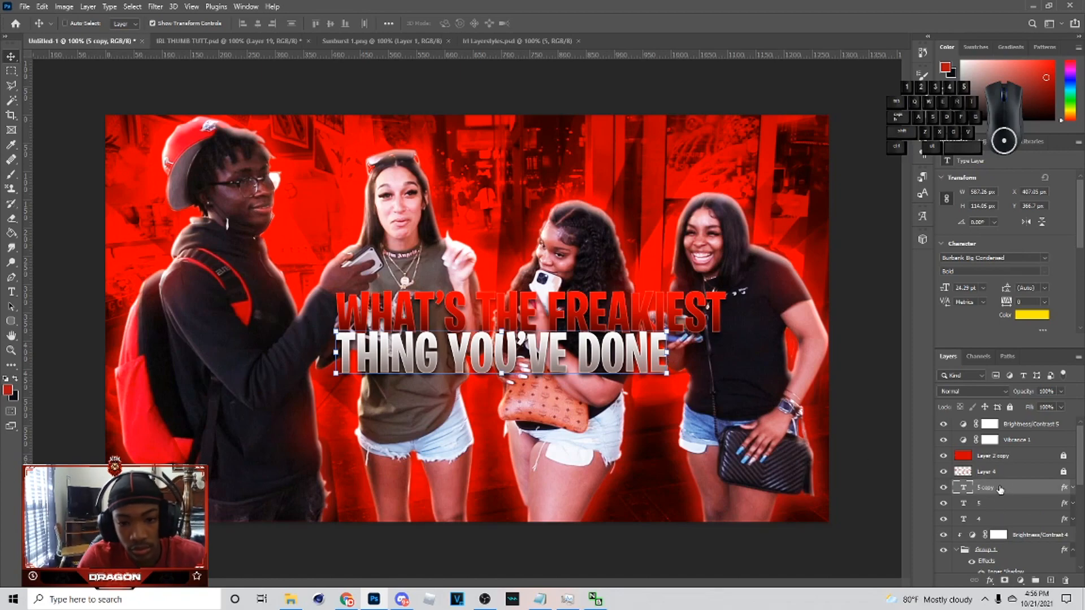
{"action": "right_click", "coordinate": [1010, 487]}
{"action": "left_click", "coordinate": [929, 453]}
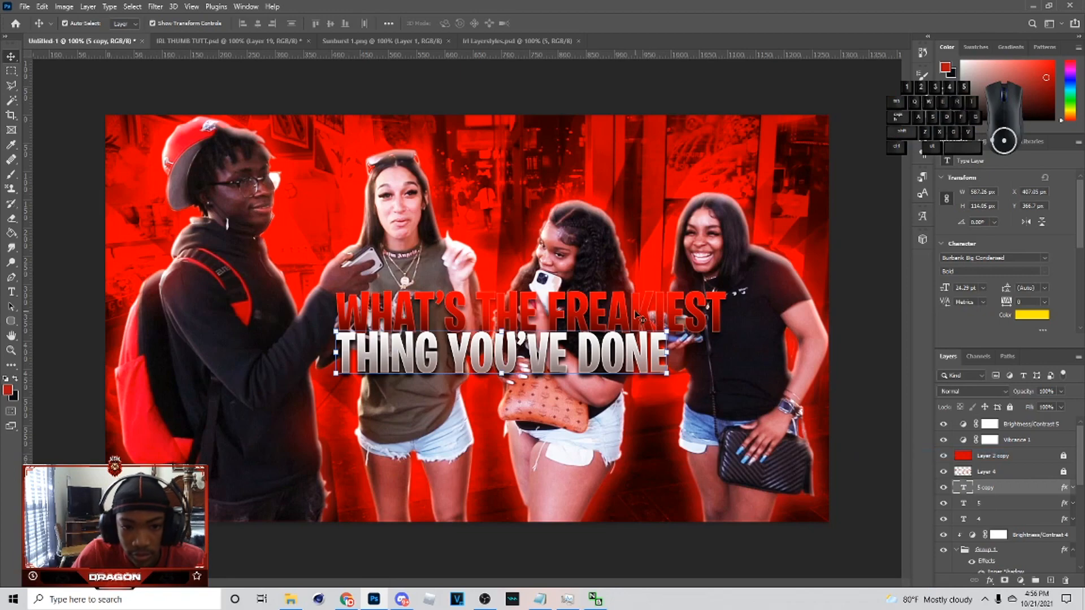
{"action": "left_click", "coordinate": [995, 519]}
{"action": "right_click", "coordinate": [980, 519]}
{"action": "left_click", "coordinate": [988, 390]}
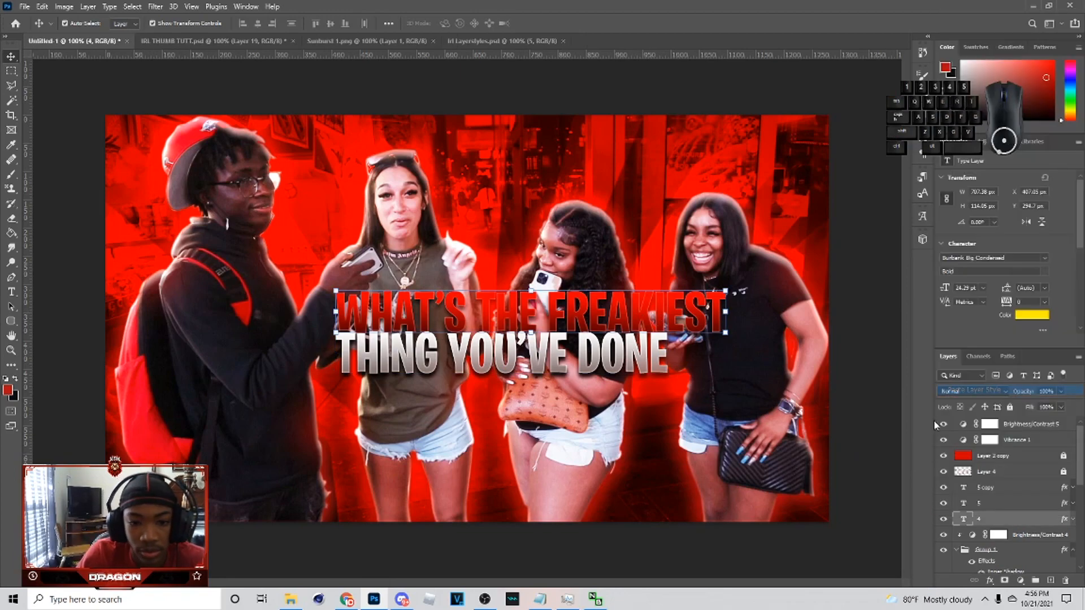
{"action": "left_click", "coordinate": [994, 487]}
{"action": "left_click", "coordinate": [1003, 522]}
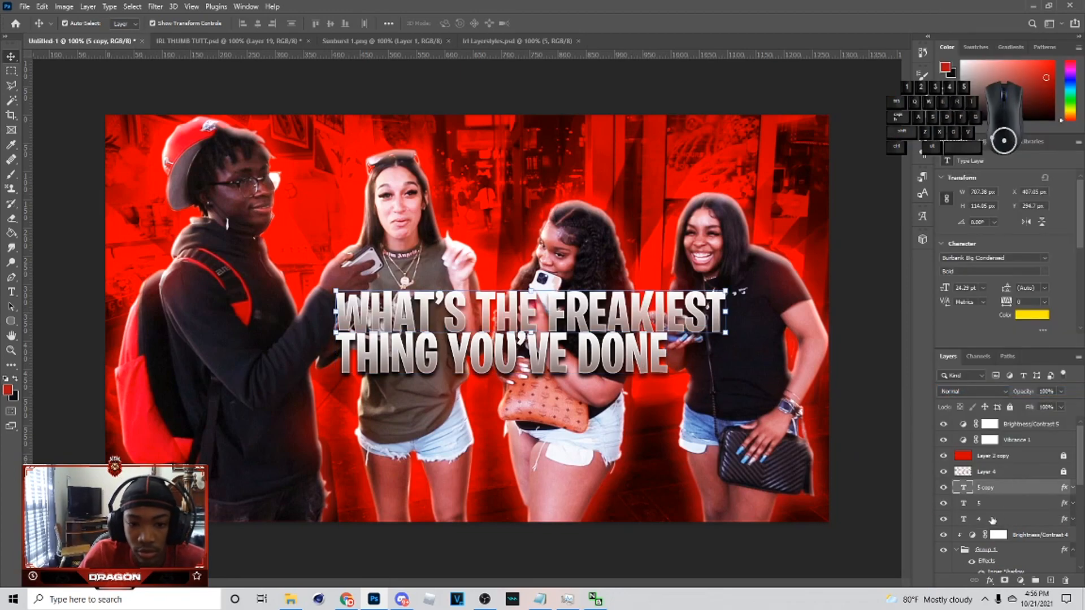
{"action": "left_click", "coordinate": [983, 495]}
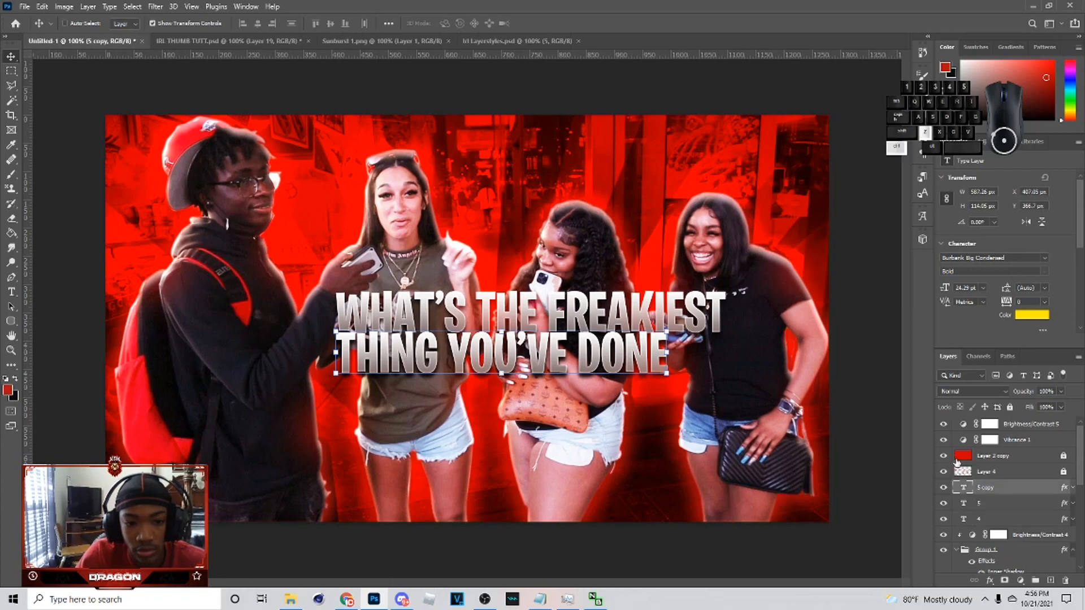
{"action": "key", "text": "Delete"}
{"action": "key", "text": "ctrl+t"}
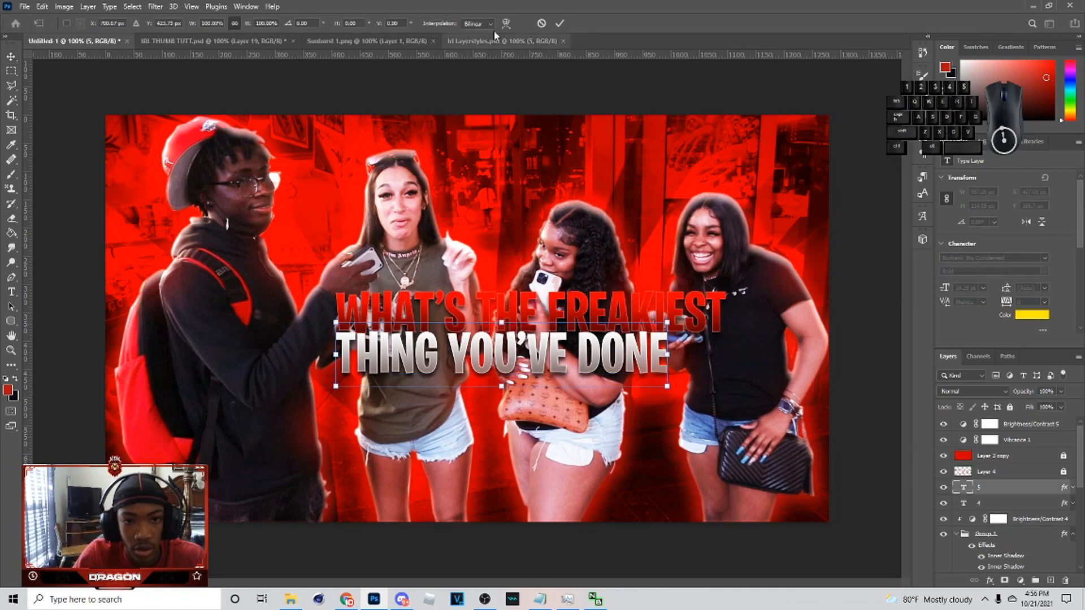
{"action": "key", "text": "Return"}
- Duplicate the "WHAT'S THE FREAKIEST" layer, giving the copy the white layer style and "THING YOU'VE DONE" the red one
{"action": "left_click", "coordinate": [586, 307], "text": "ctrl"}
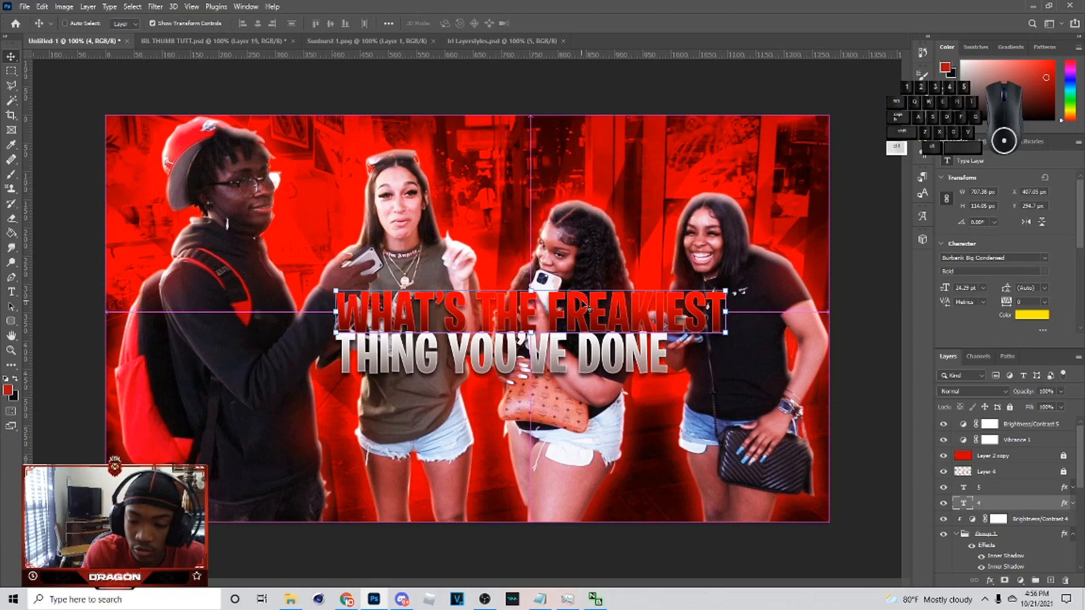
{"action": "key", "text": "ctrl+j"}
{"action": "right_click", "coordinate": [989, 495]}
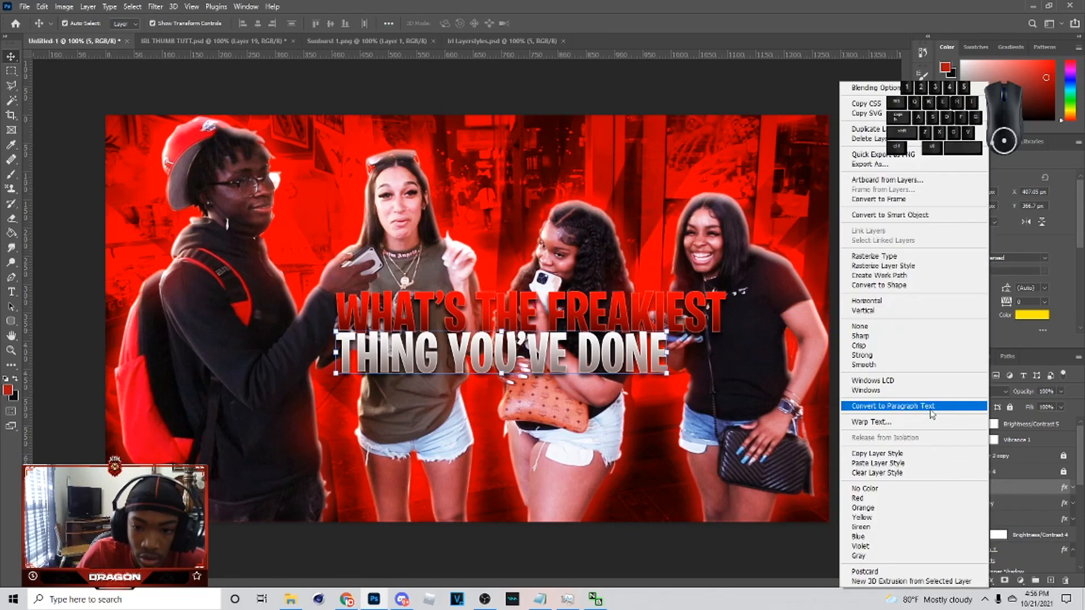
{"action": "left_click", "coordinate": [960, 452]}
{"action": "left_click", "coordinate": [1008, 502]}
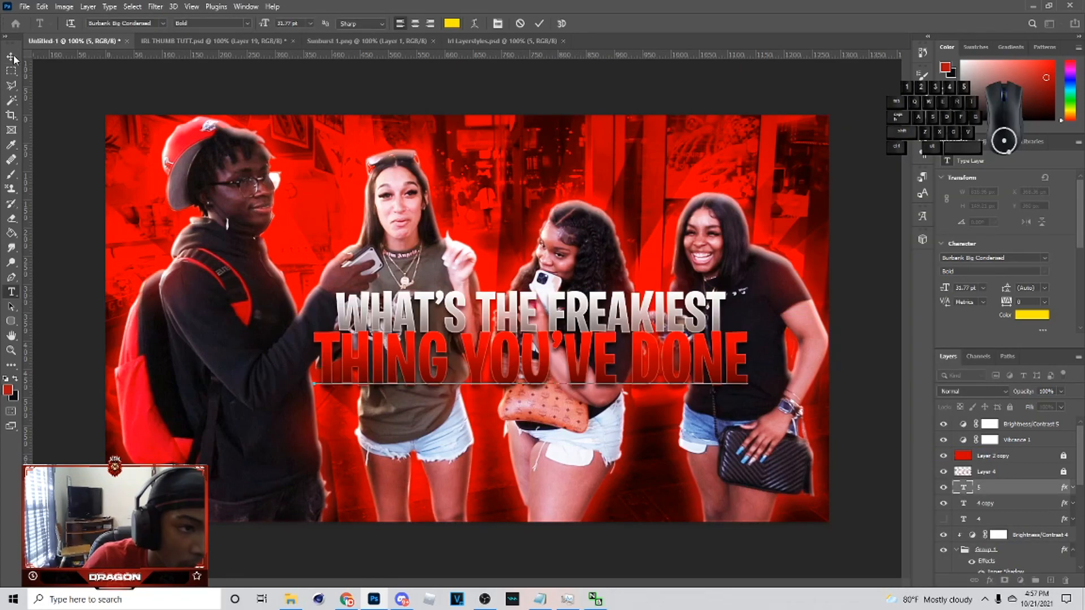
- Centre "THING YOU'VE DONE" under the upper line and scale both lines together to about 918 px wide across the people's lower bodies
{"action": "key", "text": "v"}
{"action": "left_click_drag", "start_coordinate": [531, 370], "coordinate": [532, 370]}
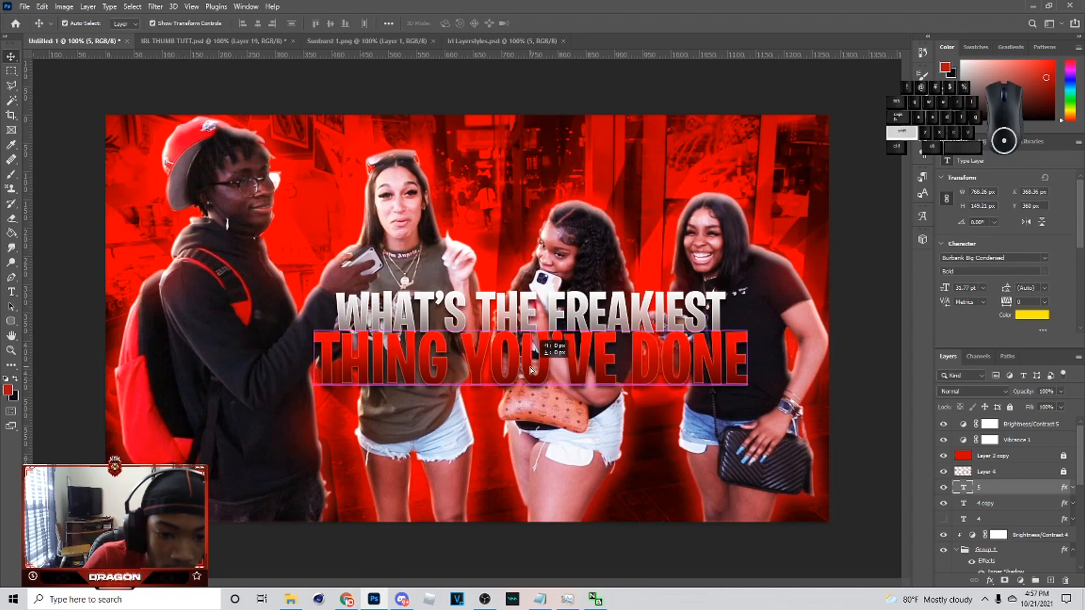
{"action": "left_click", "coordinate": [1023, 505], "text": "ctrl"}
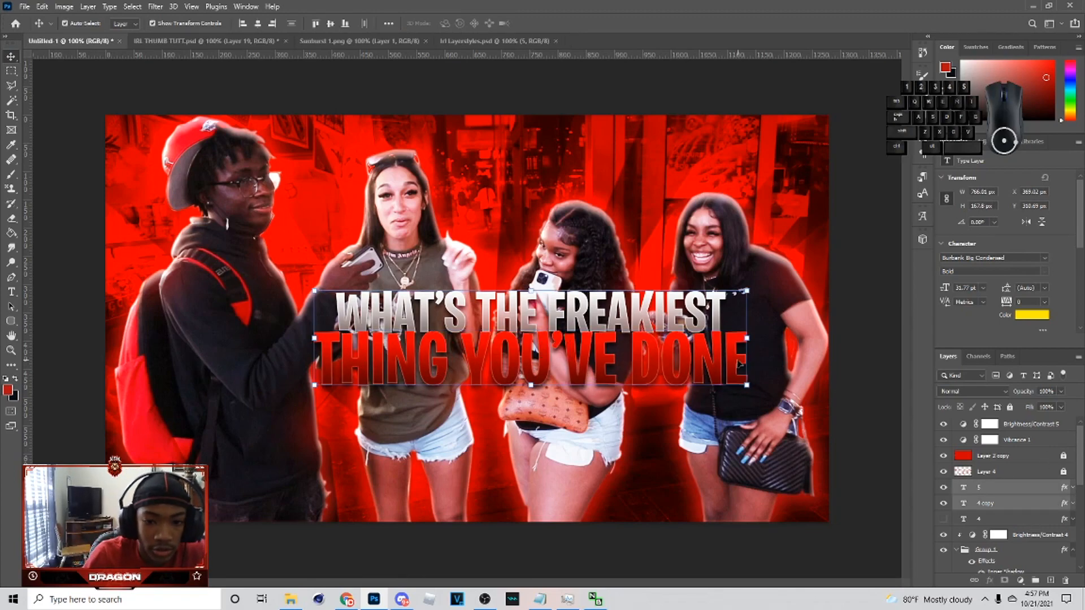
{"action": "left_click_drag", "start_coordinate": [747, 339], "coordinate": [758, 340]}
{"action": "key", "text": "Return"}
{"action": "left_click_drag", "start_coordinate": [686, 350], "coordinate": [645, 425]}
{"action": "mouse_move", "coordinate": [565, 424]}
{"action": "left_mouse_down"}
{"action": "mouse_move", "coordinate": [553, 424]}
{"action": "mouse_move", "coordinate": [561, 404]}
{"action": "left_mouse_up"}
{"action": "left_click_drag", "start_coordinate": [729, 417], "coordinate": [759, 428]}
{"action": "left_click_drag", "start_coordinate": [667, 438], "coordinate": [651, 442]}
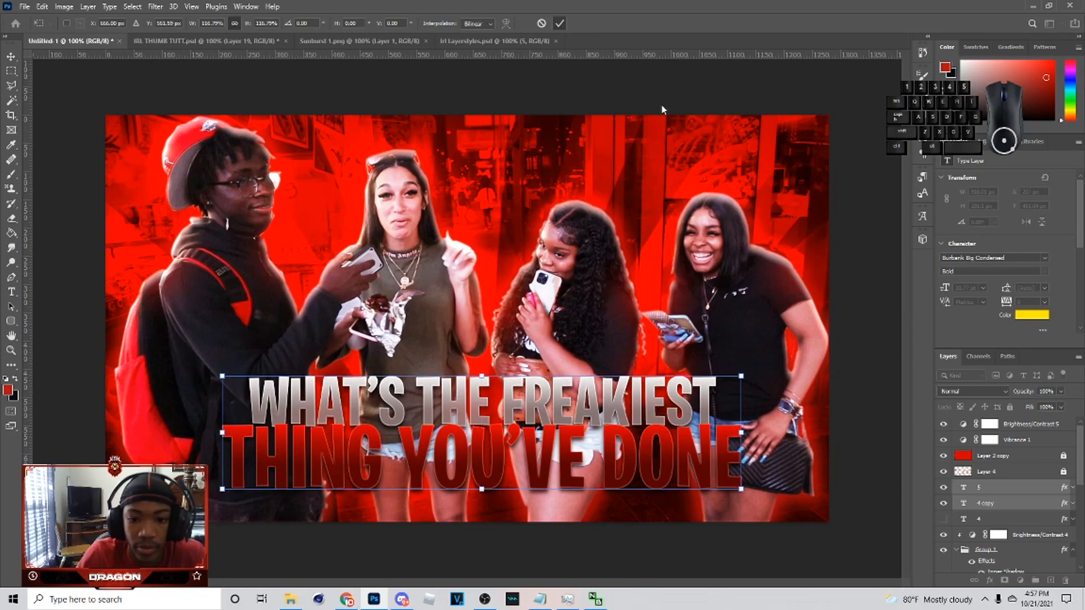
{"action": "key", "text": "Return"}
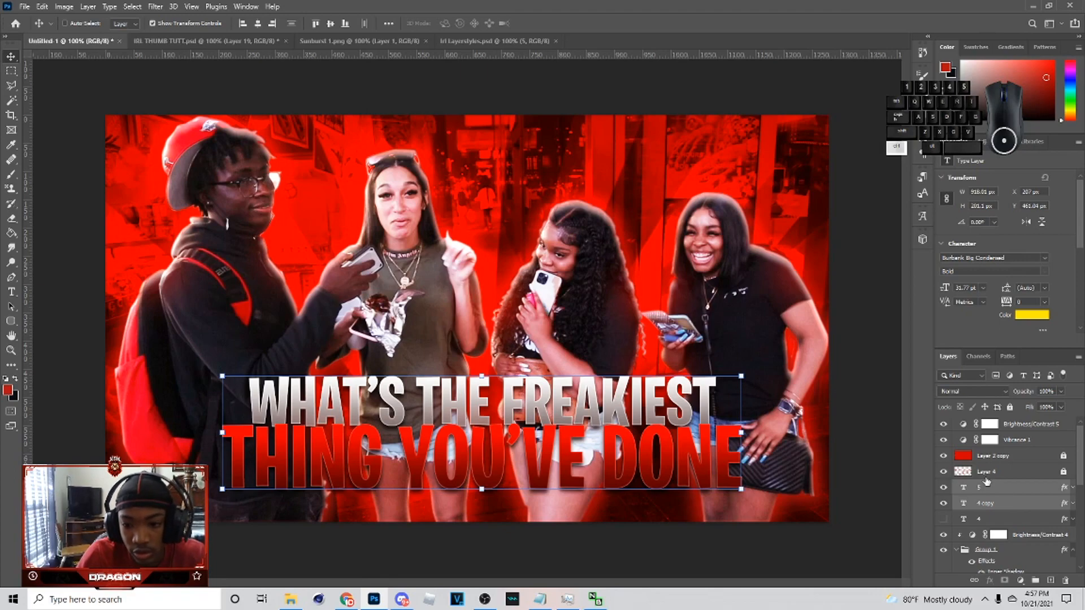
- Merge duplicates of the two title lines into one pixel layer, keeping the original text layers hidden
{"action": "key", "text": "ctrl+e"}
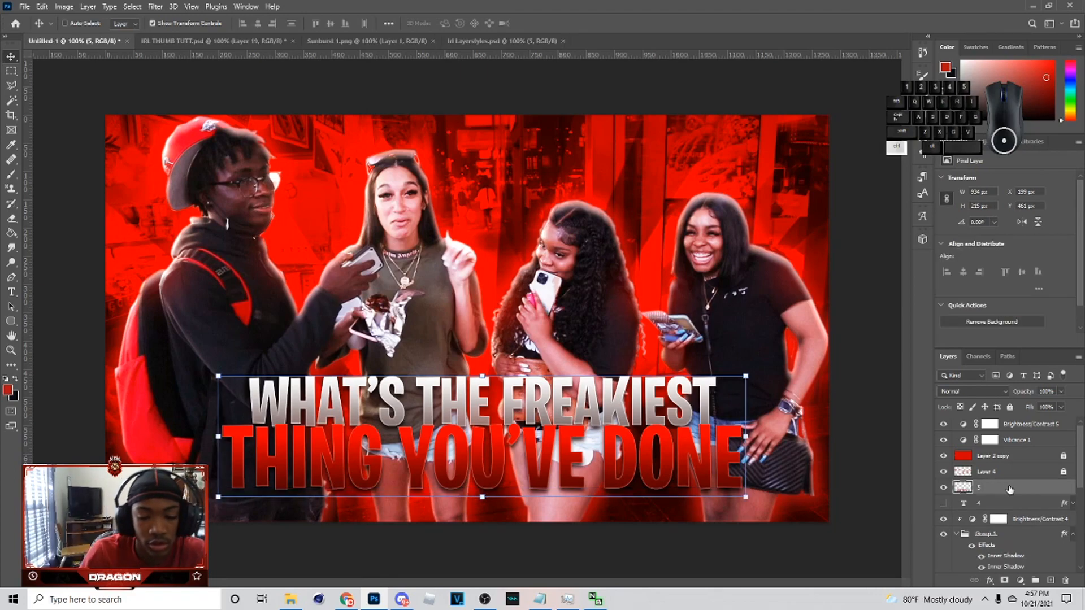
{"action": "key", "text": "ctrl+z"}
{"action": "key", "text": "ctrl+j"}
{"action": "key", "text": "ctrl+e"}
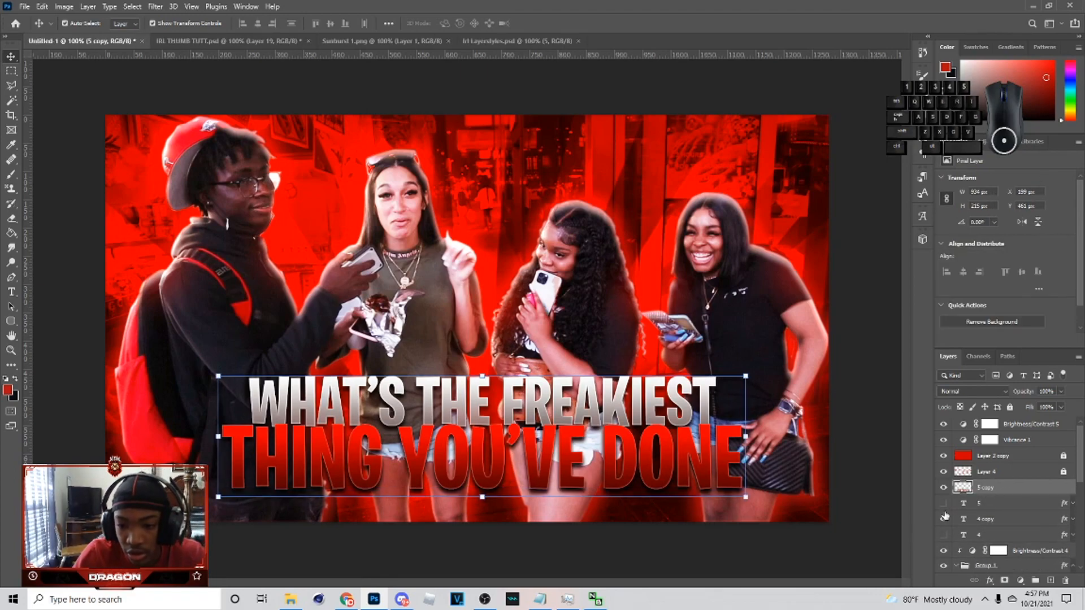
- Add a black drop shadow with a distance of 11 px to the merged title layer
{"action": "right_click", "coordinate": [961, 497]}
{"action": "left_click", "coordinate": [983, 27]}
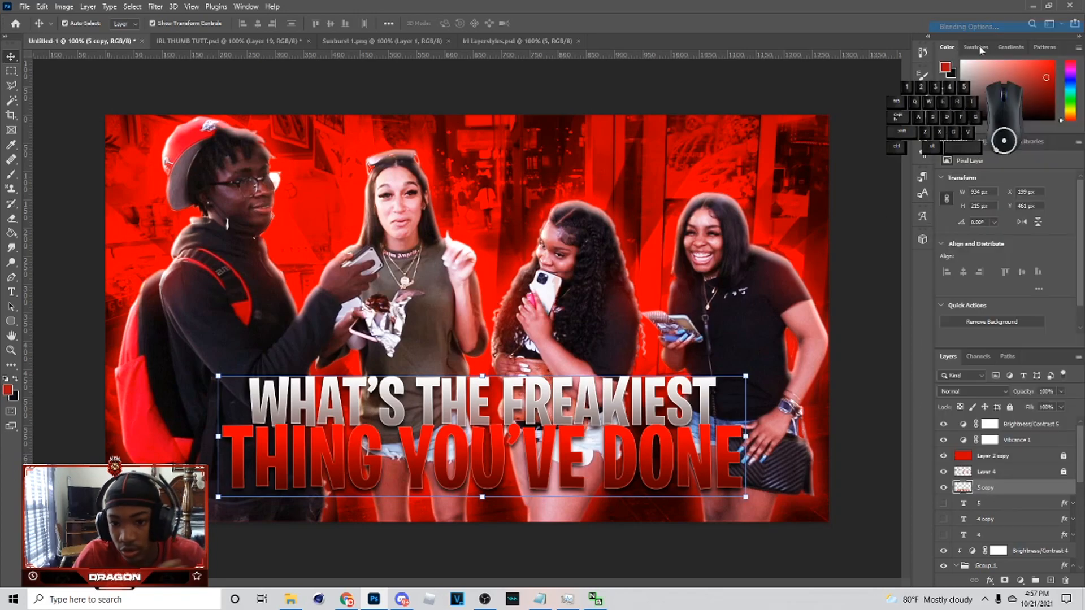
{"action": "left_click", "coordinate": [649, 391]}
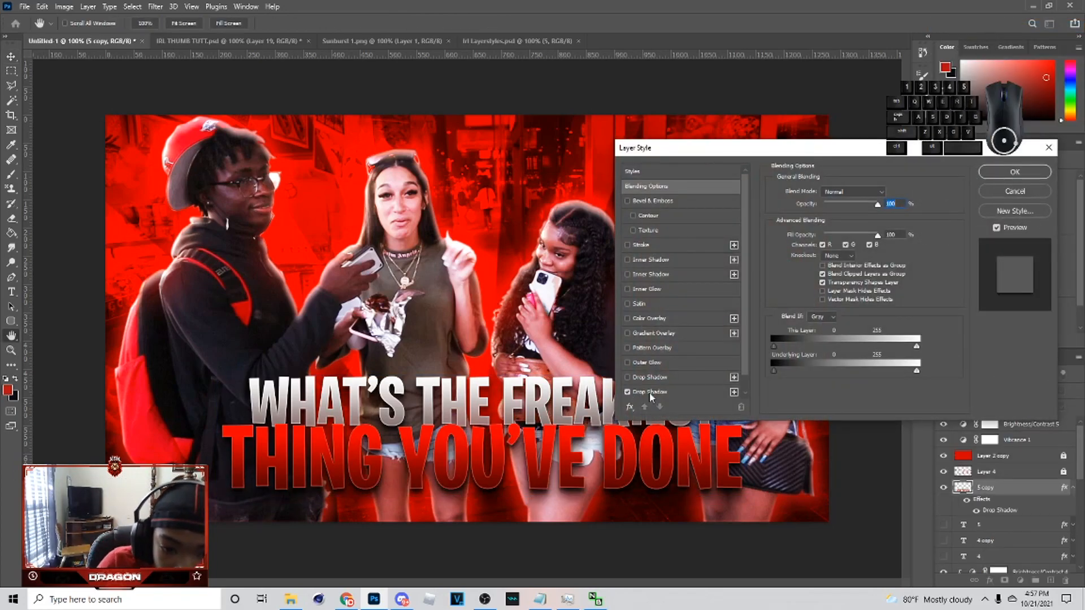
{"action": "left_click_drag", "start_coordinate": [819, 273], "coordinate": [822, 245]}
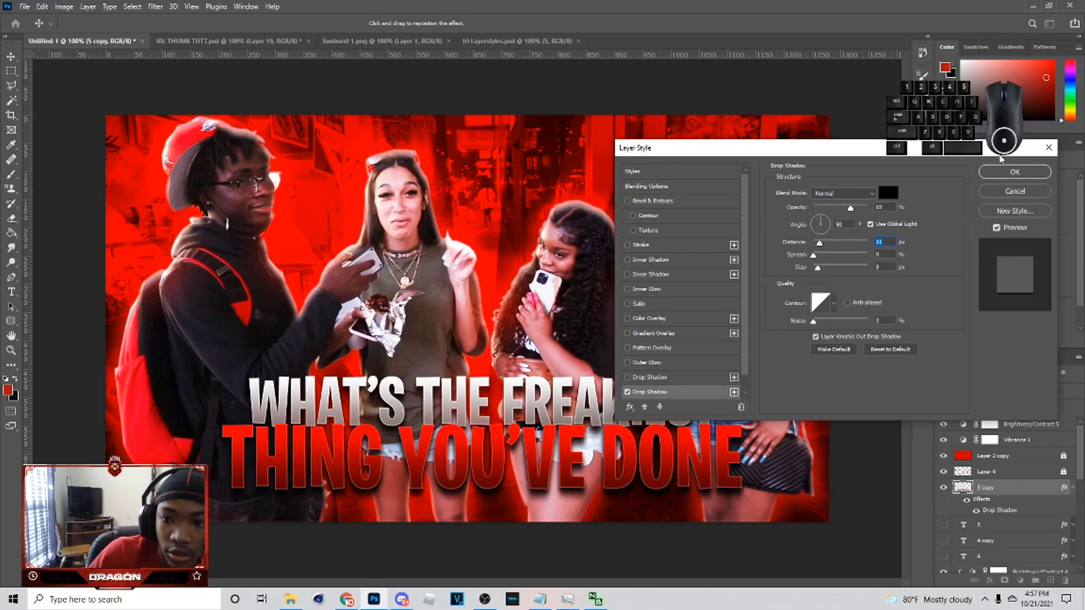
{"action": "left_click", "coordinate": [1009, 173]}
- Duplicate the merged title and place the copy beneath it, offset about 7 px downward, with the upper title's drop shadow hidden
{"action": "key", "text": "ctrl+j"}
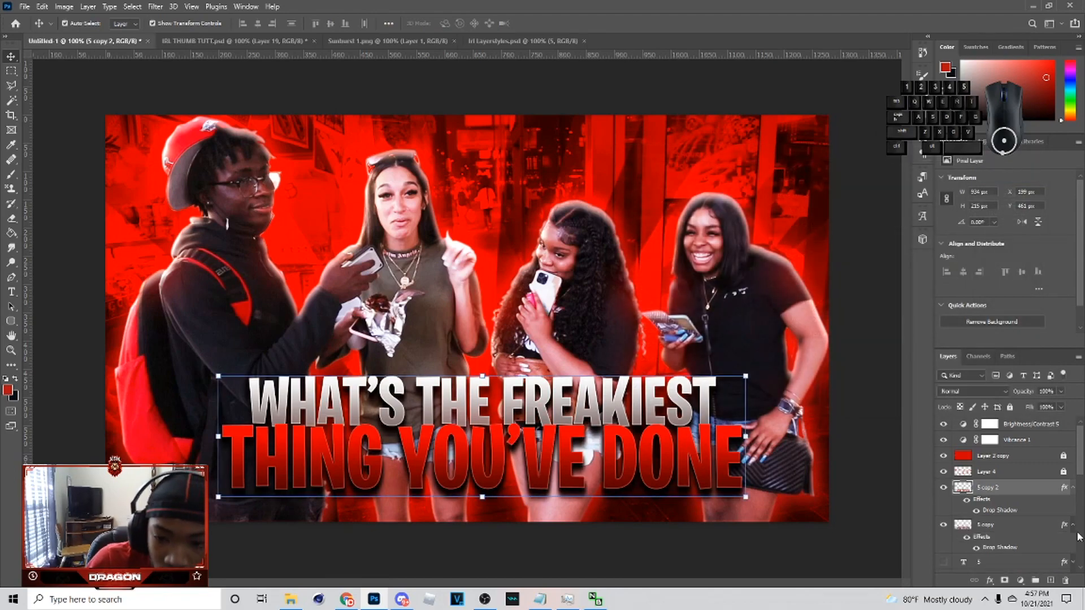
{"action": "scroll", "coordinate": [1011, 513], "scroll_direction": "down", "scroll_amount": 2}
{"action": "left_click_drag", "start_coordinate": [1003, 443], "coordinate": [999, 504]}
{"action": "key", "text": "Down"}
{"action": "key", "text": "Down"}
{"action": "key", "text": "Down"}
{"action": "key", "text": "Down"}
{"action": "key", "text": "Down"}
{"action": "key", "text": "Down"}
{"action": "key", "text": "Down"}
{"action": "key", "text": "Down"}
{"action": "key", "text": "Down"}
{"action": "key", "text": "Down"}
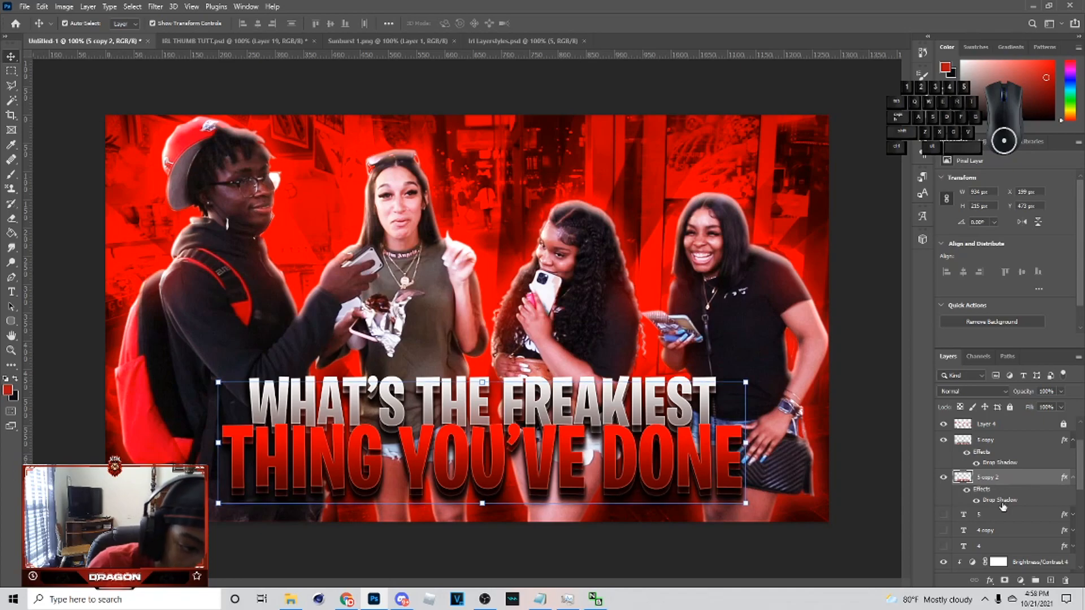
{"action": "key", "text": "Up"}
{"action": "key", "text": "Up"}
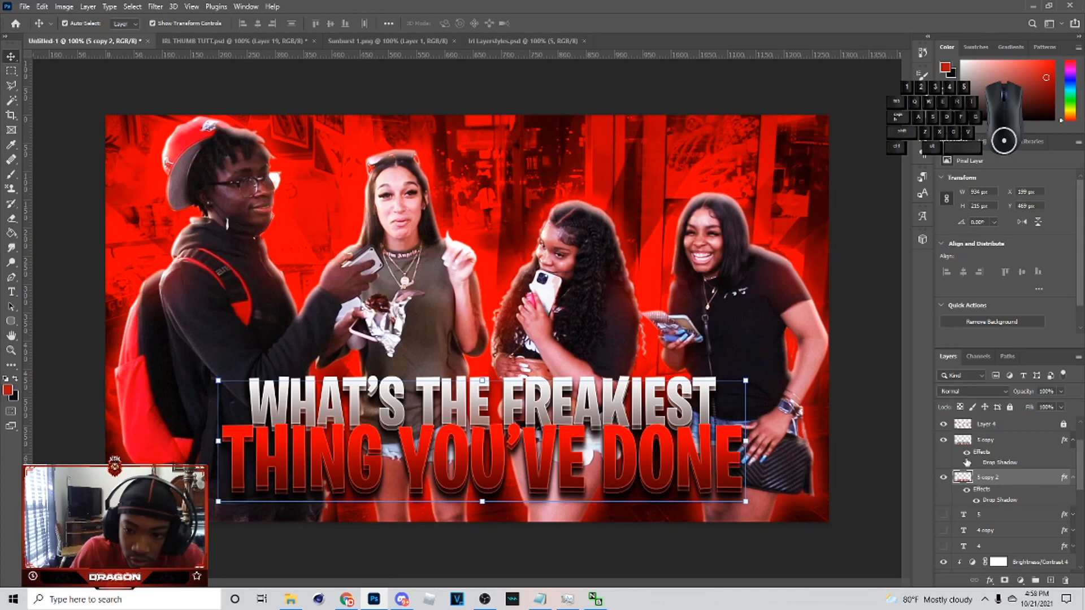
{"action": "key", "text": "Up"}
{"action": "key", "text": "Up"}
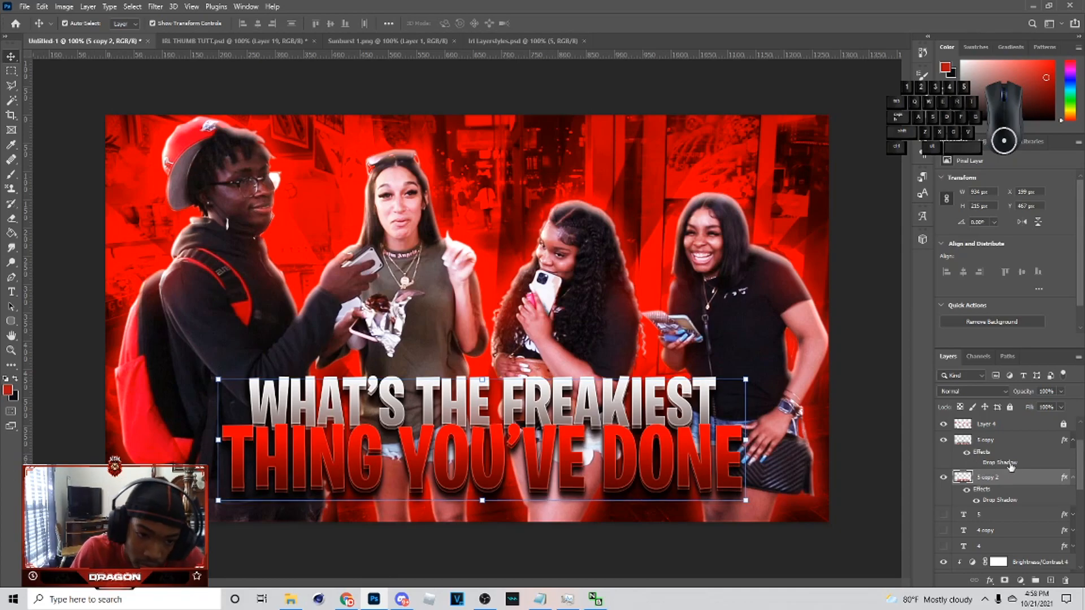
{"action": "key", "text": "Down"}
- Merge the two stacked title layers and warp the result with an Arch of 1.1% bend
{"action": "key", "text": "ctrl+e"}
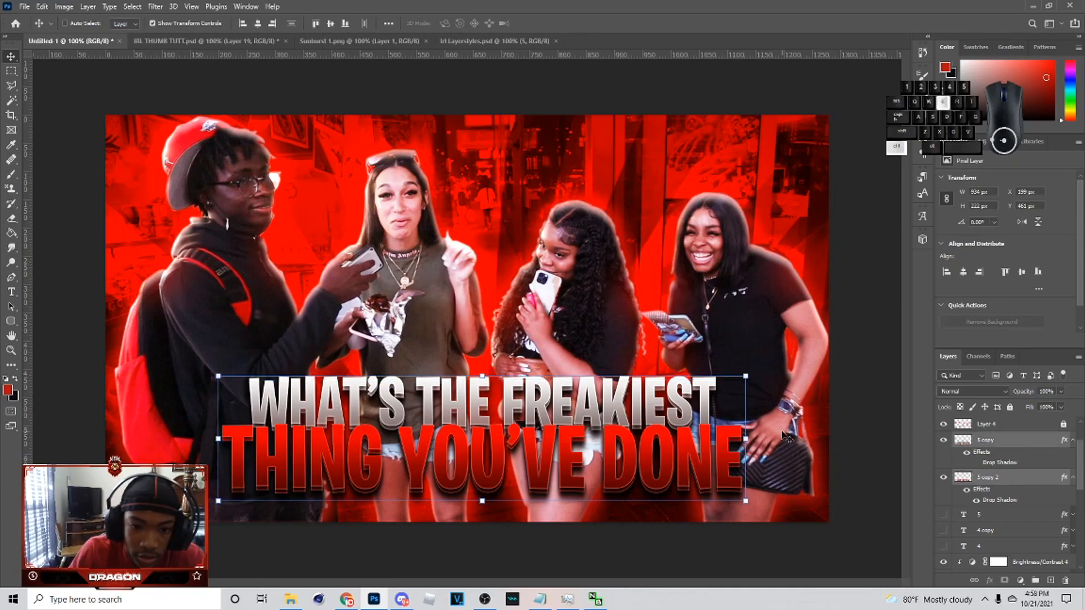
{"action": "key", "text": "ctrl+t"}
{"action": "right_click", "coordinate": [510, 391]}
{"action": "left_click", "coordinate": [543, 243]}
{"action": "left_click", "coordinate": [267, 23]}
{"action": "left_click", "coordinate": [281, 88]}
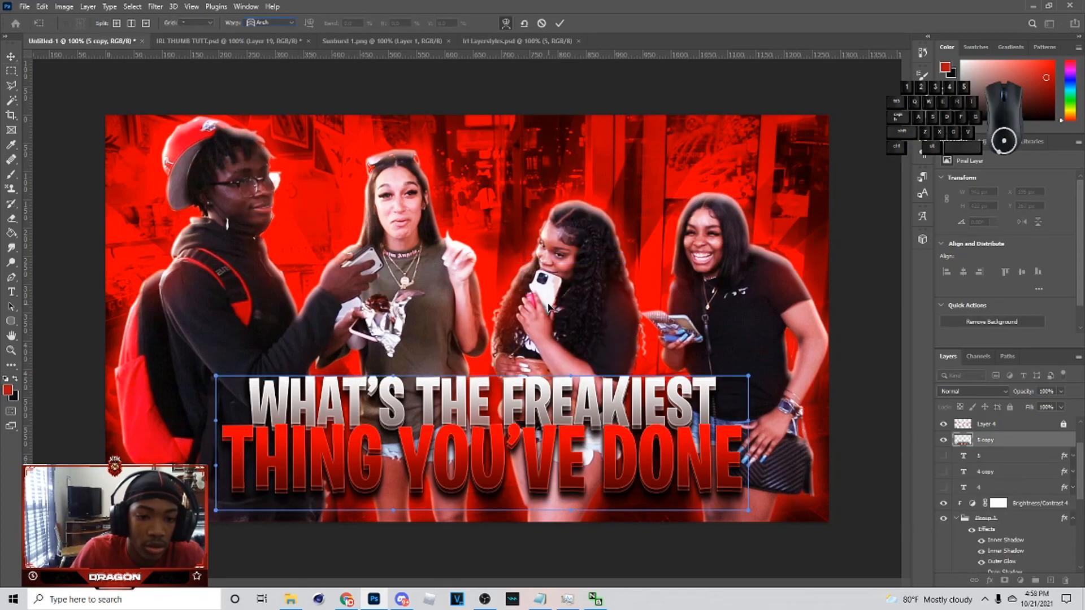
{"action": "left_click_drag", "start_coordinate": [483, 264], "coordinate": [530, 377]}
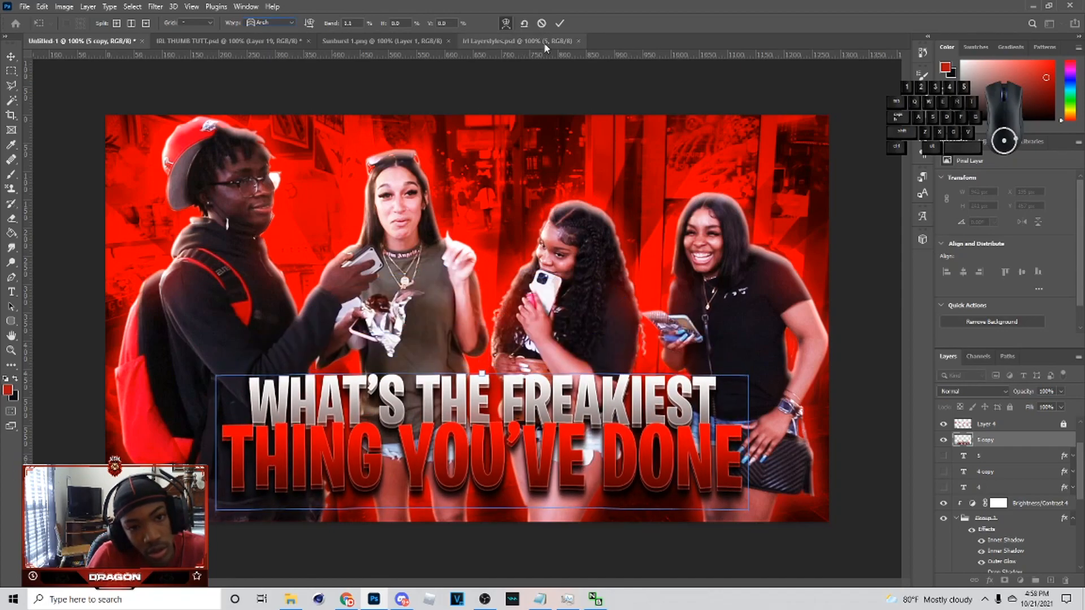
{"action": "key", "text": "Return"}
{"action": "mouse_move", "coordinate": [475, 459]}
{"action": "left_mouse_down"}
{"action": "mouse_move", "coordinate": [501, 455]}
{"action": "mouse_move", "coordinate": [483, 455]}
{"action": "left_mouse_up"}
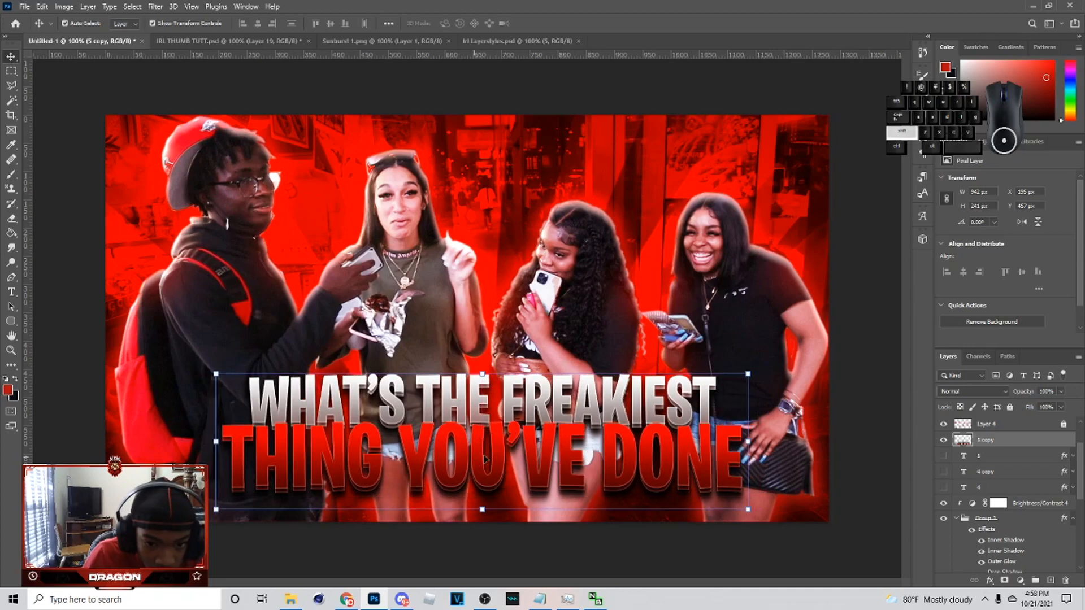
- Add a black drop shadow with reduced opacity to the arched title and nudge the title down 5 px
{"action": "right_click", "coordinate": [1027, 441]}
{"action": "left_click", "coordinate": [981, 126]}
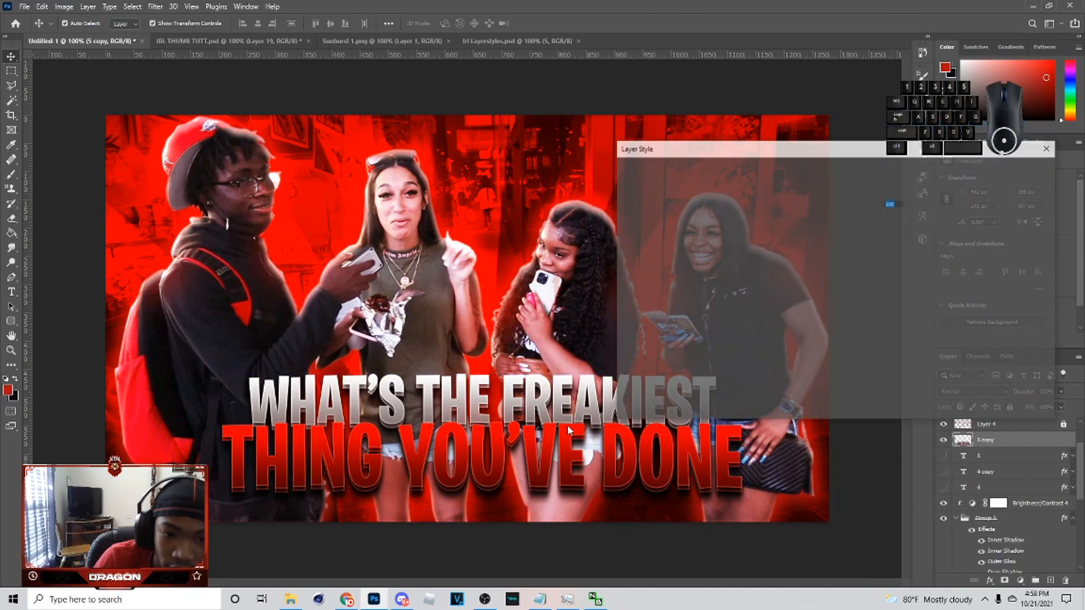
{"action": "left_click", "coordinate": [628, 393]}
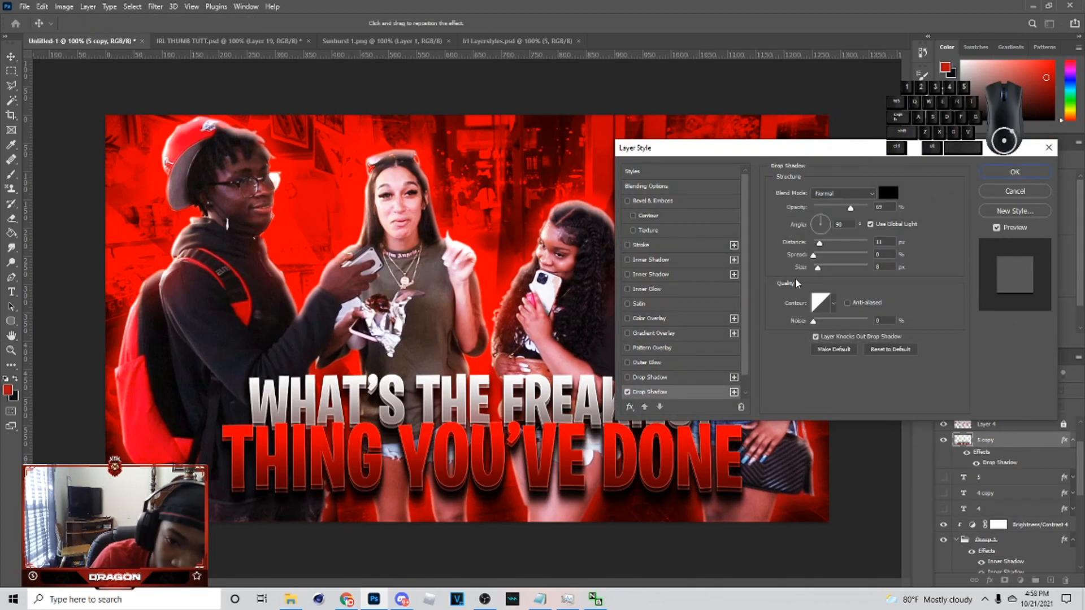
{"action": "left_click_drag", "start_coordinate": [807, 241], "coordinate": [822, 268]}
{"action": "left_click_drag", "start_coordinate": [851, 208], "coordinate": [841, 206]}
{"action": "left_click", "coordinate": [1010, 175]}
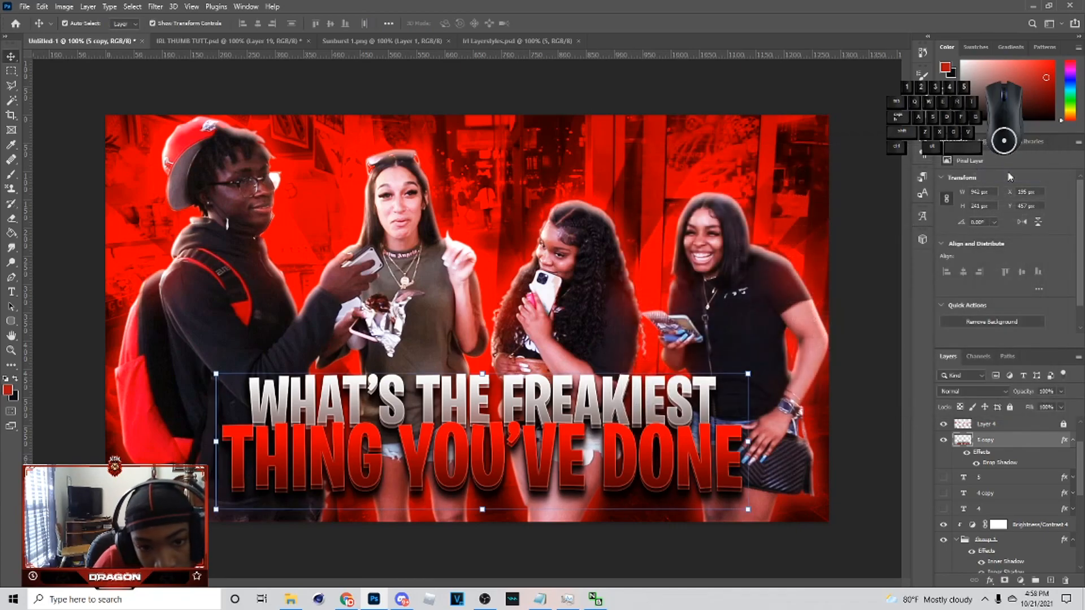
{"action": "key", "text": "Down"}
{"action": "key", "text": "Down"}
{"action": "key", "text": "Down"}
{"action": "key", "text": "Down"}
{"action": "key", "text": "Down"}
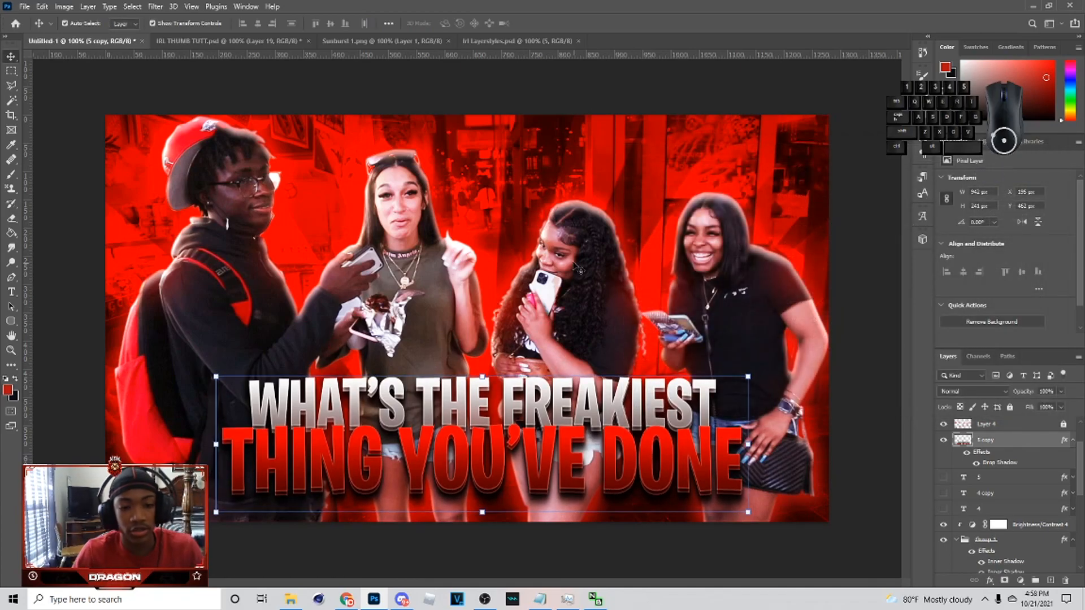
- Copy the third speech bubble in image4 (1).png to its own layer and hide the source layer
{"action": "left_click", "coordinate": [539, 295]}
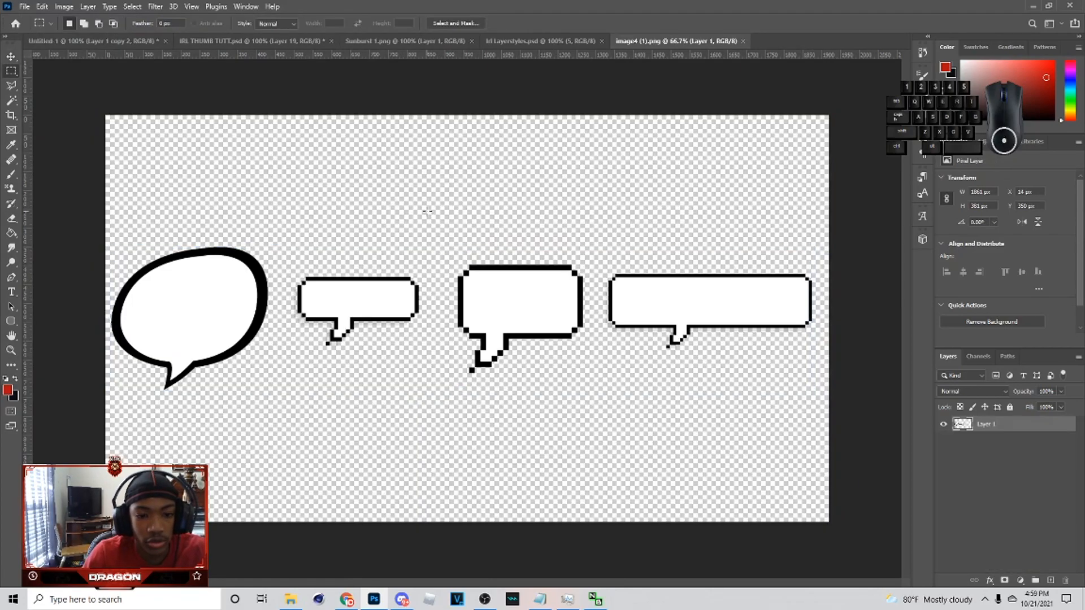
{"action": "left_click_drag", "start_coordinate": [427, 210], "coordinate": [669, 444]}
{"action": "key", "text": "ctrl+j"}
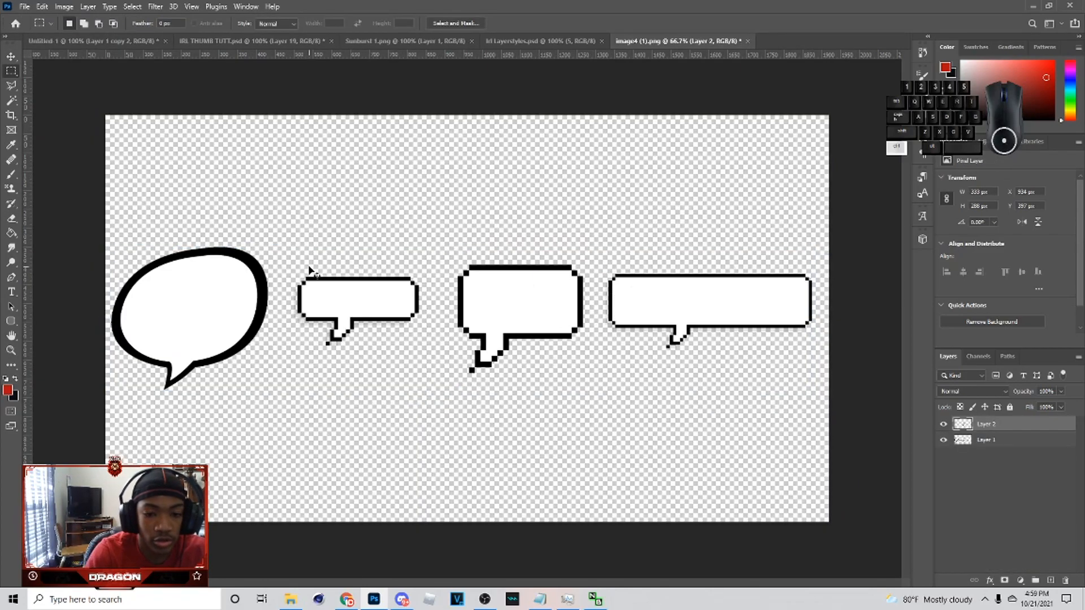
{"action": "key", "text": "v"}
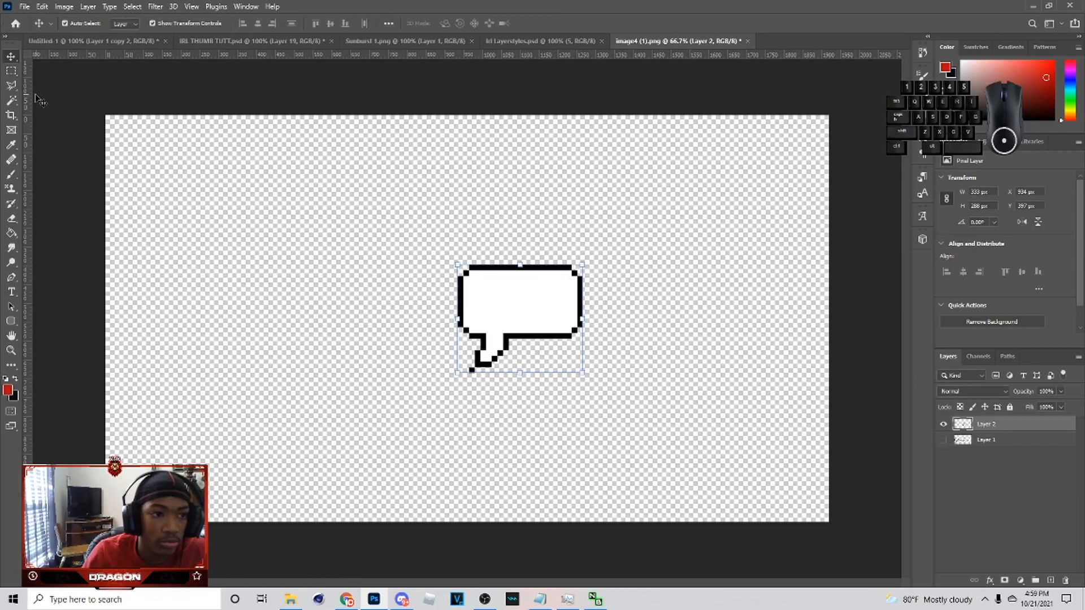
- Place the speech bubble in the thumbnail, scale it to about 302 px wide, flip it horizontally and move it up beside the second person
{"action": "left_click_drag", "start_coordinate": [131, 118], "coordinate": [558, 327]}
{"action": "left_click_drag", "start_coordinate": [1013, 567], "coordinate": [994, 432]}
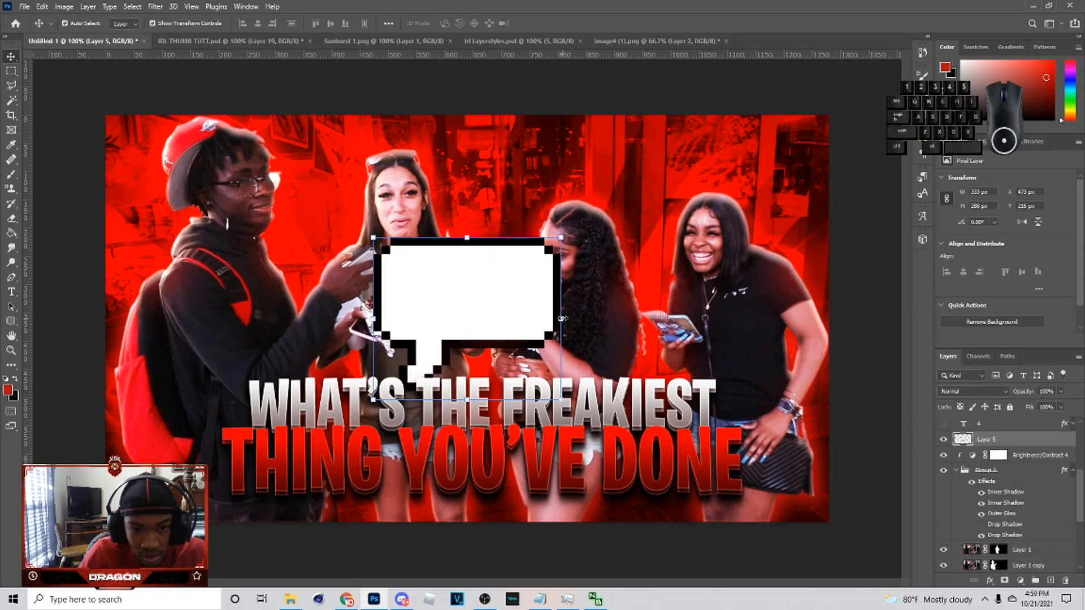
{"action": "left_click_drag", "start_coordinate": [562, 319], "coordinate": [544, 319]}
{"action": "right_click", "coordinate": [523, 319]}
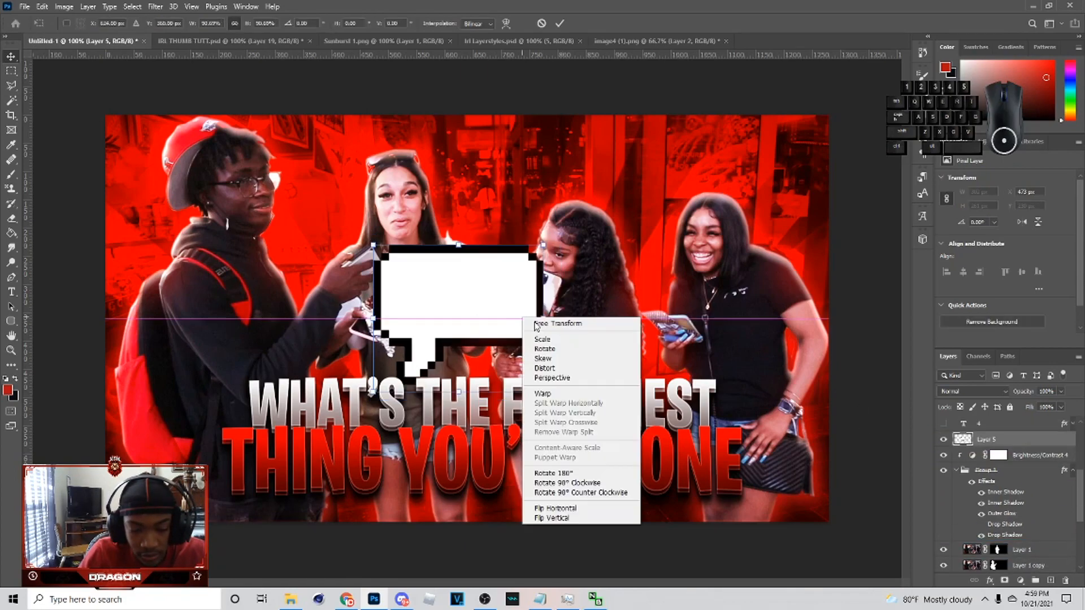
{"action": "left_click", "coordinate": [590, 510]}
{"action": "left_click_drag", "start_coordinate": [518, 330], "coordinate": [484, 266]}
{"action": "left_click", "coordinate": [563, 23]}
- Open Eggplant_Emoji_grande-300x300.png, bring the emoji into the thumbnail and scale it to about 144 px wide inside the speech bubble
{"action": "left_click", "coordinate": [24, 6]}
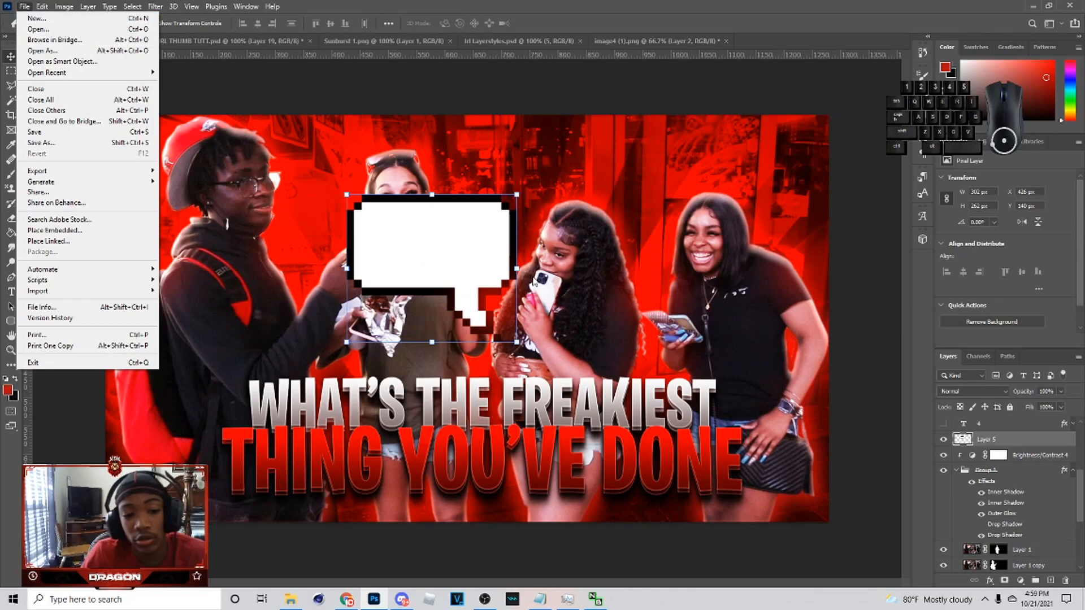
{"action": "mouse_move", "coordinate": [349, 601]}
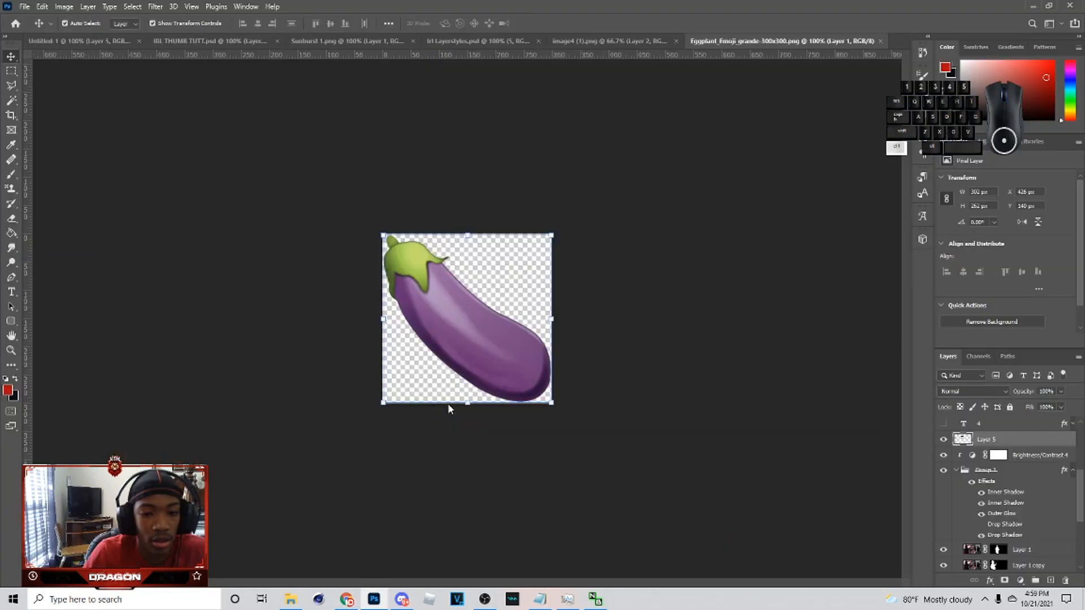
{"action": "left_click_drag", "start_coordinate": [448, 403], "coordinate": [520, 263]}
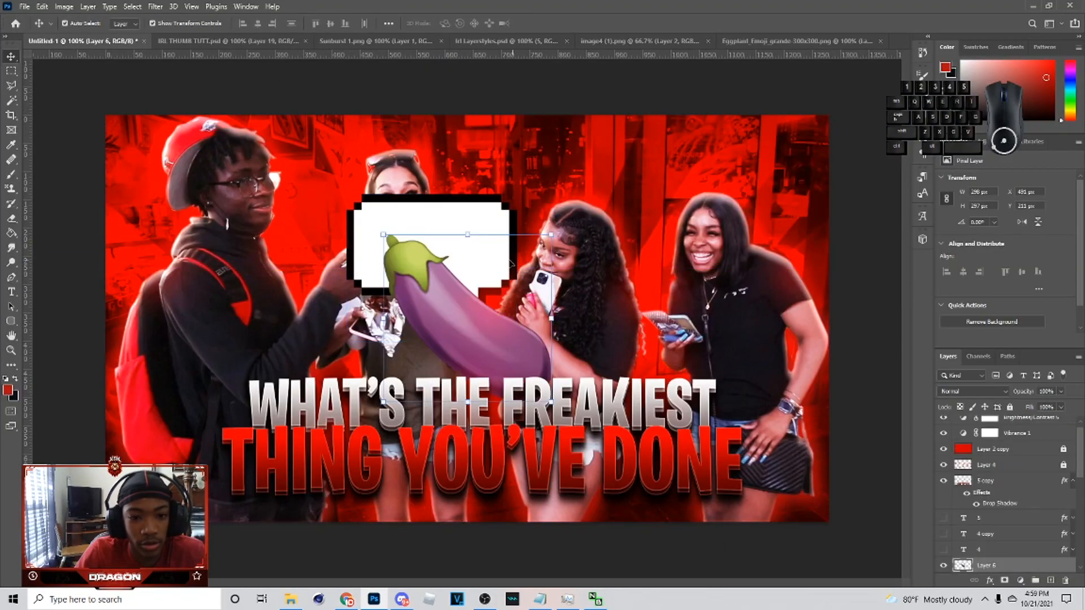
{"action": "left_click_drag", "start_coordinate": [555, 324], "coordinate": [440, 263]}
{"action": "left_click", "coordinate": [561, 23]}
{"action": "key", "text": "Up"}
{"action": "key", "text": "Up"}
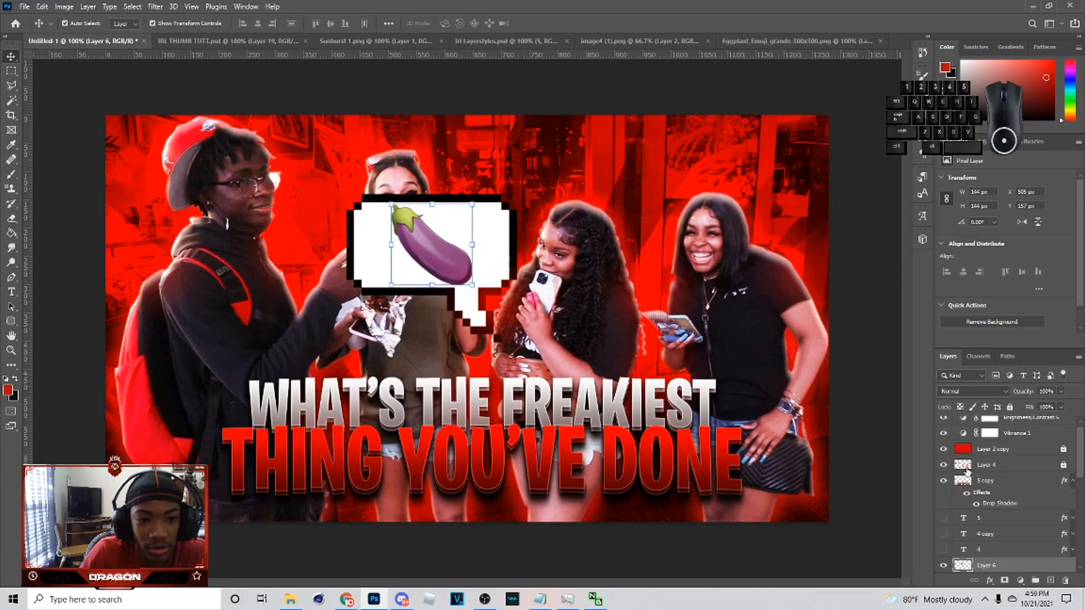
- Merge the eggplant and speech bubble layers and scale the result to about 58% between the two women in the middle
{"action": "scroll", "coordinate": [984, 513], "scroll_direction": "down", "scroll_amount": 1}
{"action": "left_click", "coordinate": [1001, 537], "text": "ctrl"}
{"action": "key", "text": "ctrl+e"}
{"action": "mouse_move", "coordinate": [512, 271]}
{"action": "left_mouse_down"}
{"action": "mouse_move", "coordinate": [457, 269]}
{"action": "mouse_move", "coordinate": [496, 215]}
{"action": "mouse_move", "coordinate": [524, 224]}
{"action": "mouse_move", "coordinate": [523, 265]}
{"action": "left_mouse_up"}
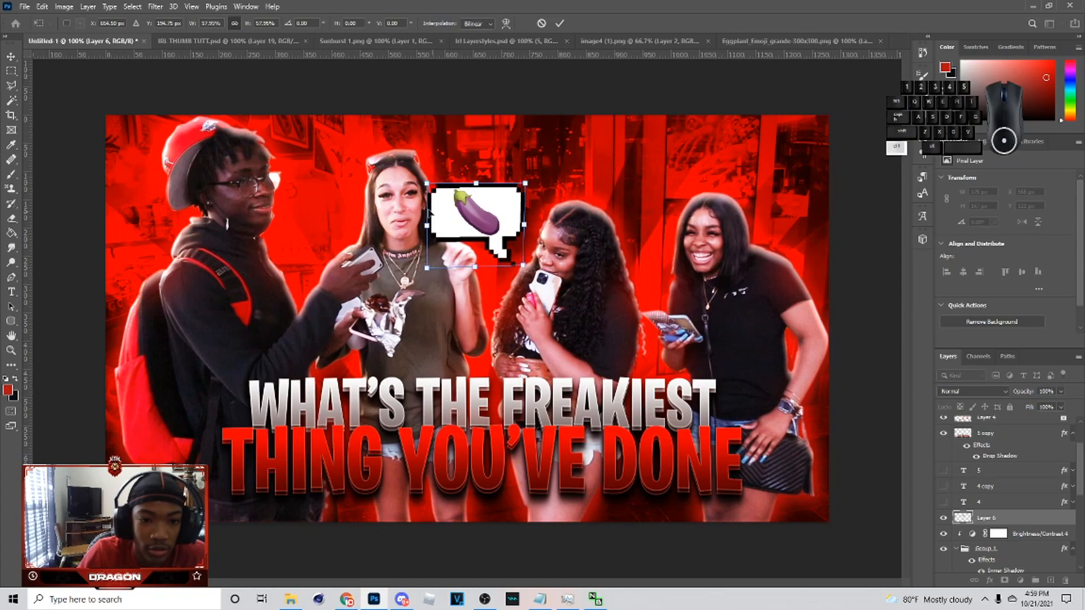
- Distort the corners of the merged speech bubble into a slight slant, about 170 px wide and 159 px high
{"action": "left_click_drag", "start_coordinate": [428, 184], "coordinate": [434, 181], "text": "ctrl"}
{"action": "left_click_drag", "start_coordinate": [465, 207], "coordinate": [470, 207]}
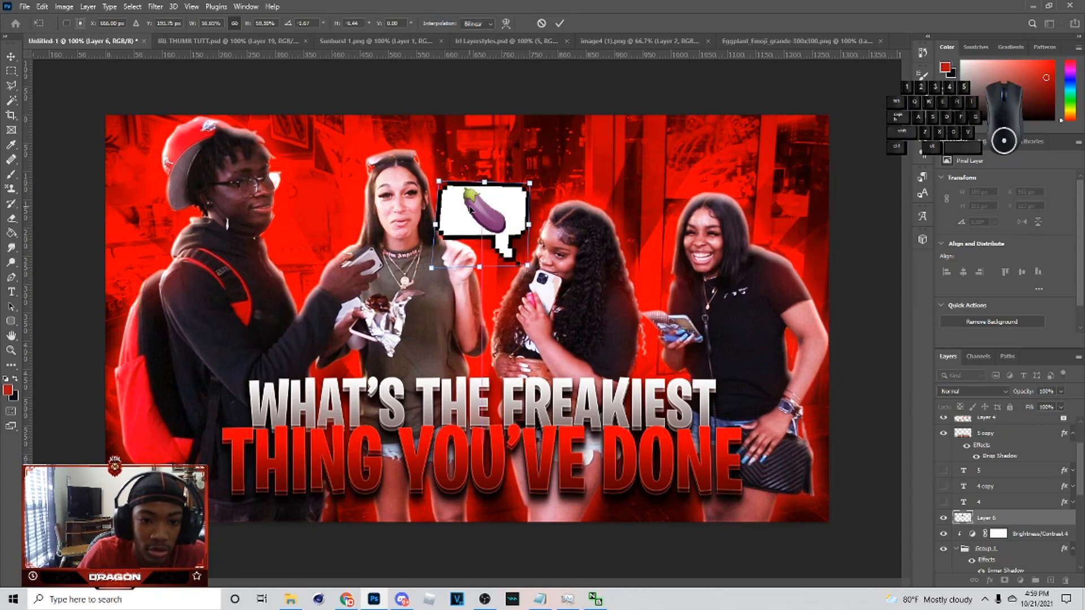
{"action": "left_click_drag", "start_coordinate": [532, 186], "coordinate": [533, 185], "text": "ctrl"}
{"action": "left_click_drag", "start_coordinate": [532, 224], "coordinate": [536, 225]}
{"action": "left_click_drag", "start_coordinate": [534, 182], "coordinate": [511, 207], "text": "ctrl"}
{"action": "left_click", "coordinate": [559, 23]}
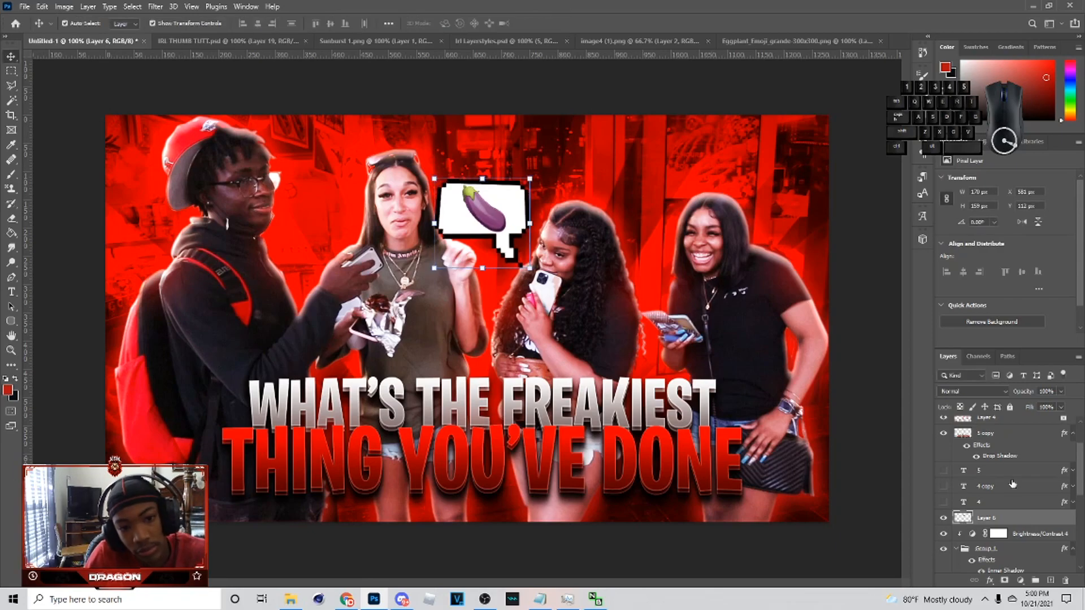
- Add a black drop shadow with 5 px distance and increased opacity and size to the speech bubble, and shift the bubble slightly up and right
{"action": "right_click", "coordinate": [1001, 518]}
{"action": "left_click", "coordinate": [961, 56]}
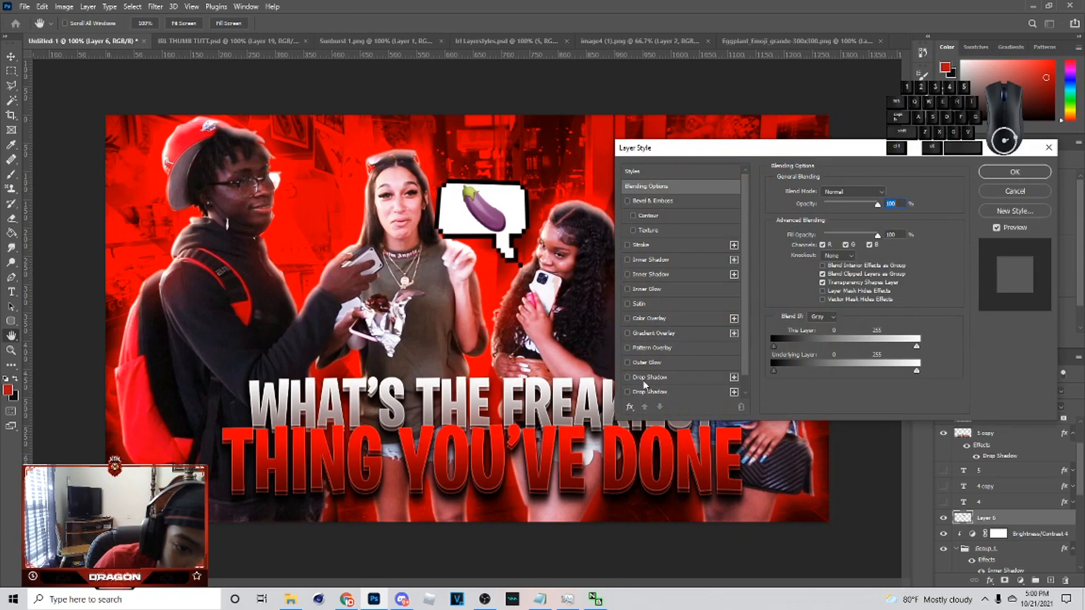
{"action": "left_click", "coordinate": [633, 391]}
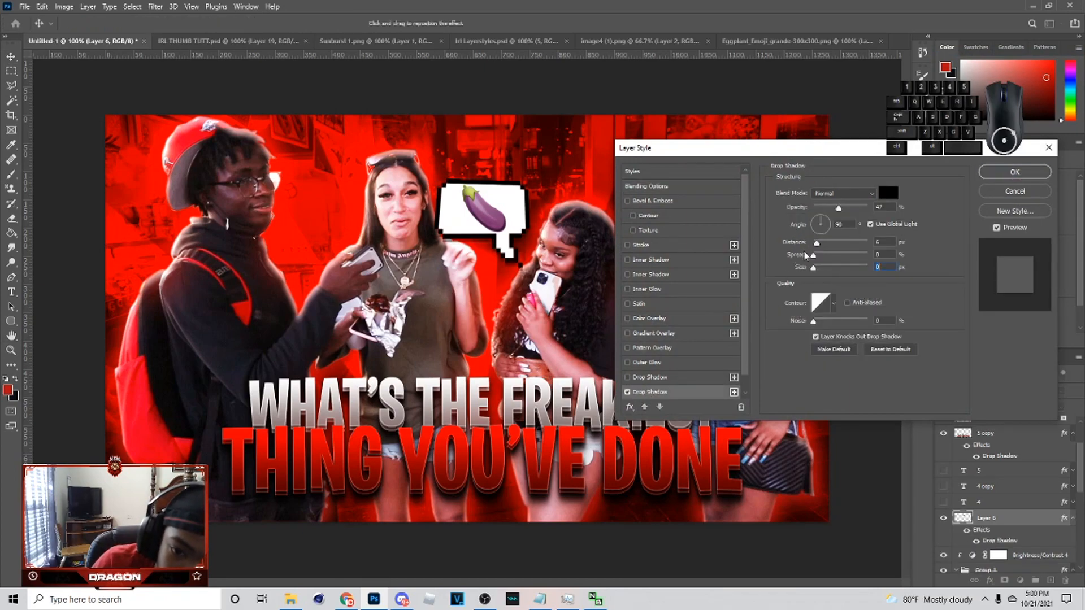
{"action": "left_click_drag", "start_coordinate": [819, 243], "coordinate": [820, 266]}
{"action": "left_click_drag", "start_coordinate": [839, 209], "coordinate": [845, 209]}
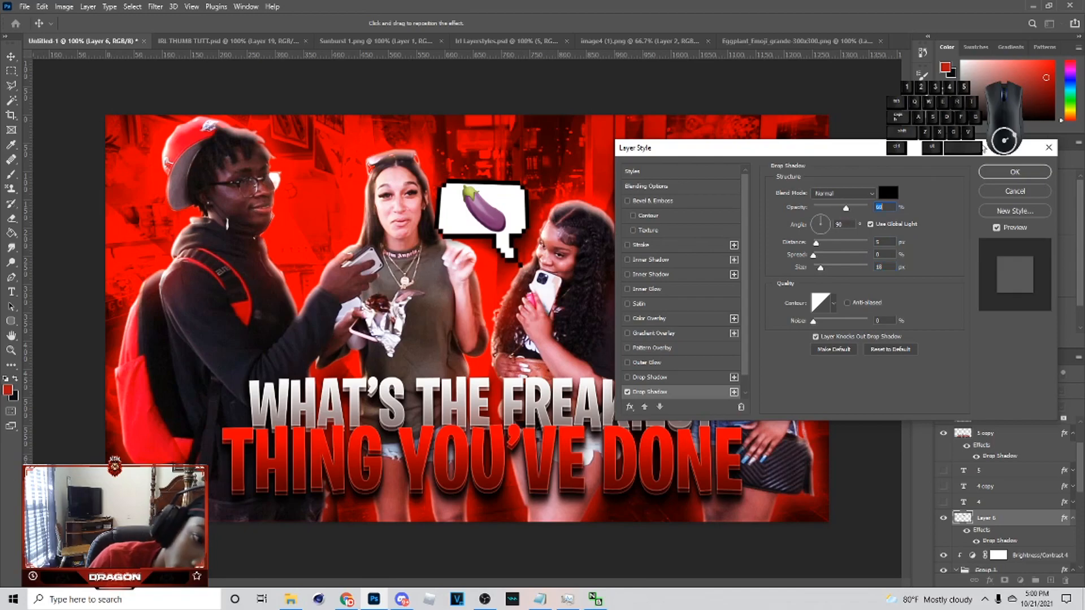
{"action": "left_click", "coordinate": [1015, 172]}
{"action": "left_click_drag", "start_coordinate": [497, 230], "coordinate": [503, 223]}
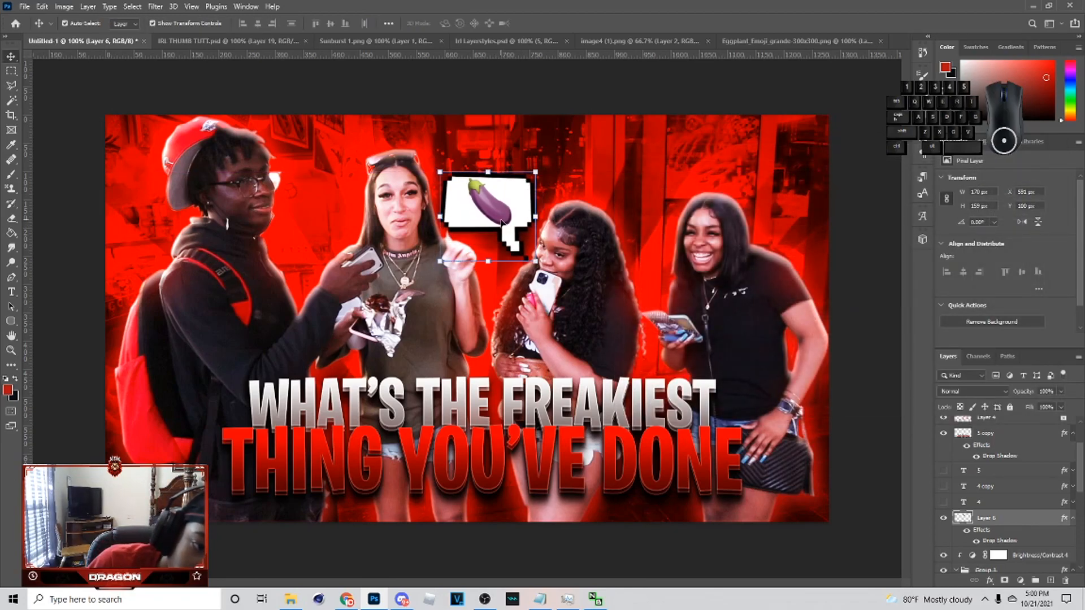
- Try moving the speech bubble layer down the layer stack beneath the cut-out people layers
{"action": "scroll", "coordinate": [1037, 452], "scroll_direction": "down", "scroll_amount": 1}
{"action": "left_click_drag", "start_coordinate": [1003, 506], "coordinate": [1008, 541]}
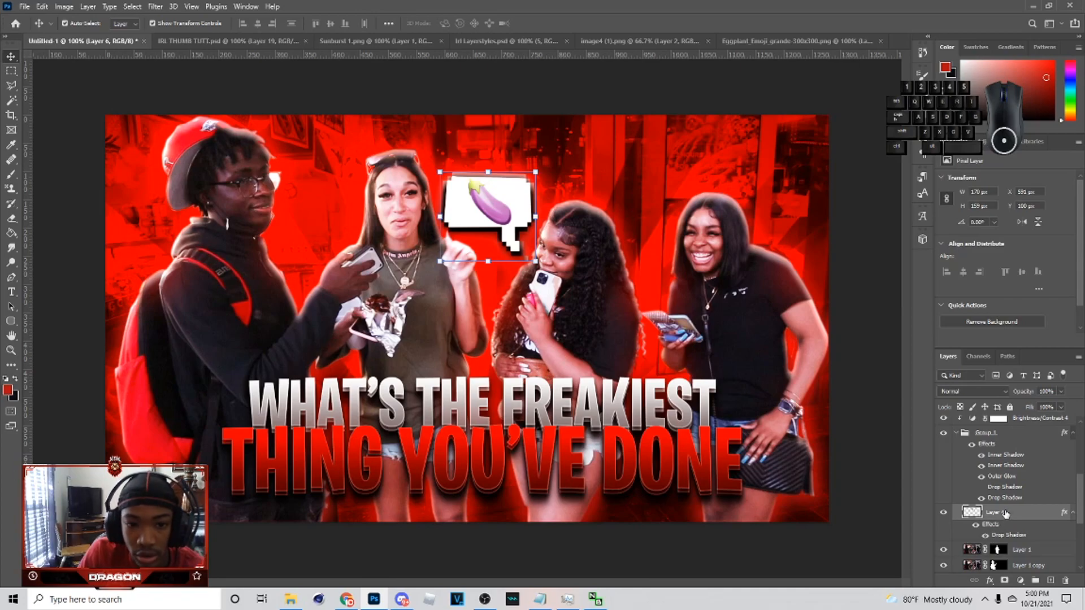
{"action": "scroll", "coordinate": [1009, 528], "scroll_direction": "down", "scroll_amount": 1}
{"action": "left_click_drag", "start_coordinate": [1005, 487], "coordinate": [1008, 525]}
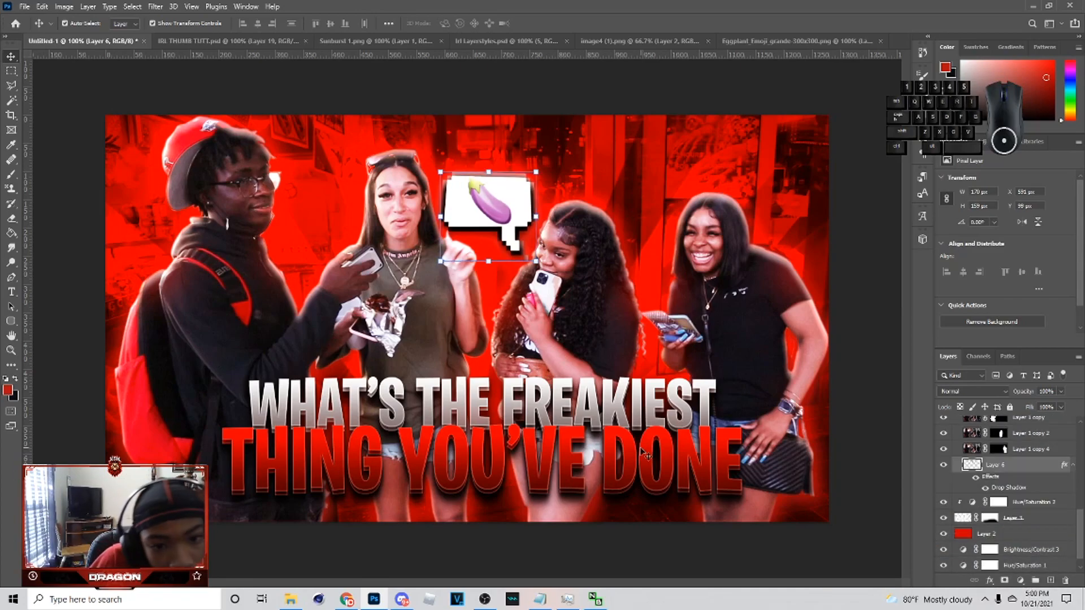
{"action": "key", "text": "Right"}
- Try a smaller red Linear Dodge (Add) outer glow on the speech bubble, keeping only the drop shadow
{"action": "right_click", "coordinate": [1032, 468]}
{"action": "left_click", "coordinate": [904, 127]}
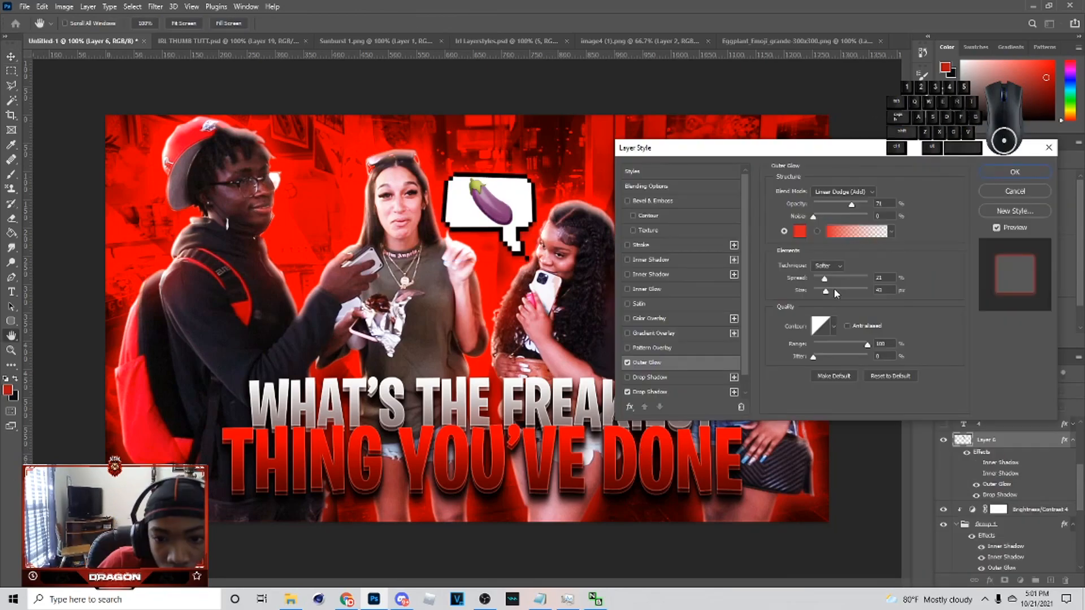
{"action": "left_click_drag", "start_coordinate": [825, 290], "coordinate": [822, 292]}
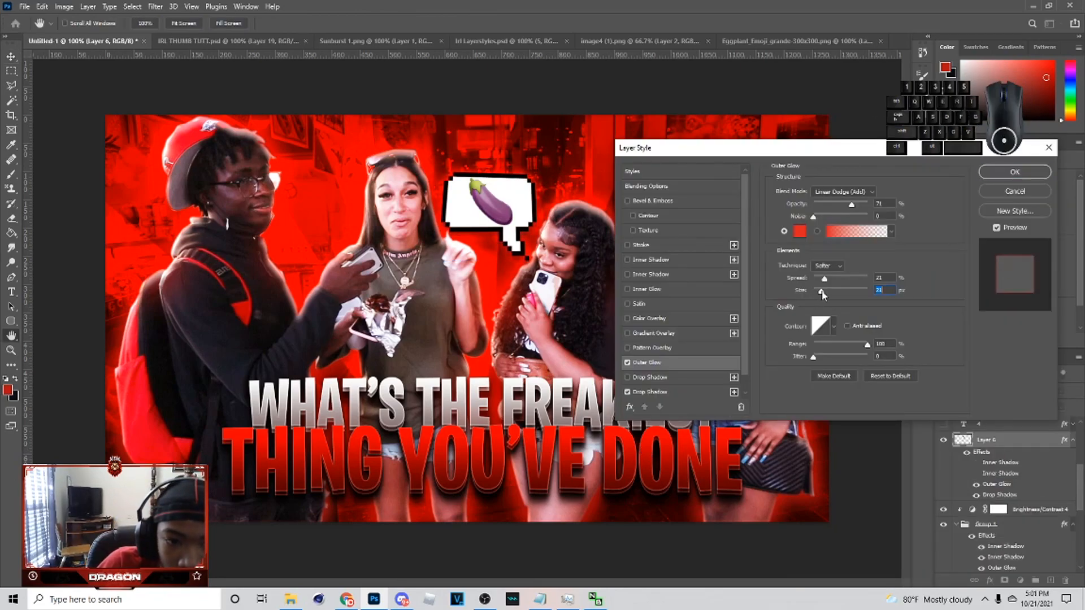
{"action": "left_click", "coordinate": [628, 362]}
{"action": "left_click", "coordinate": [1000, 172]}
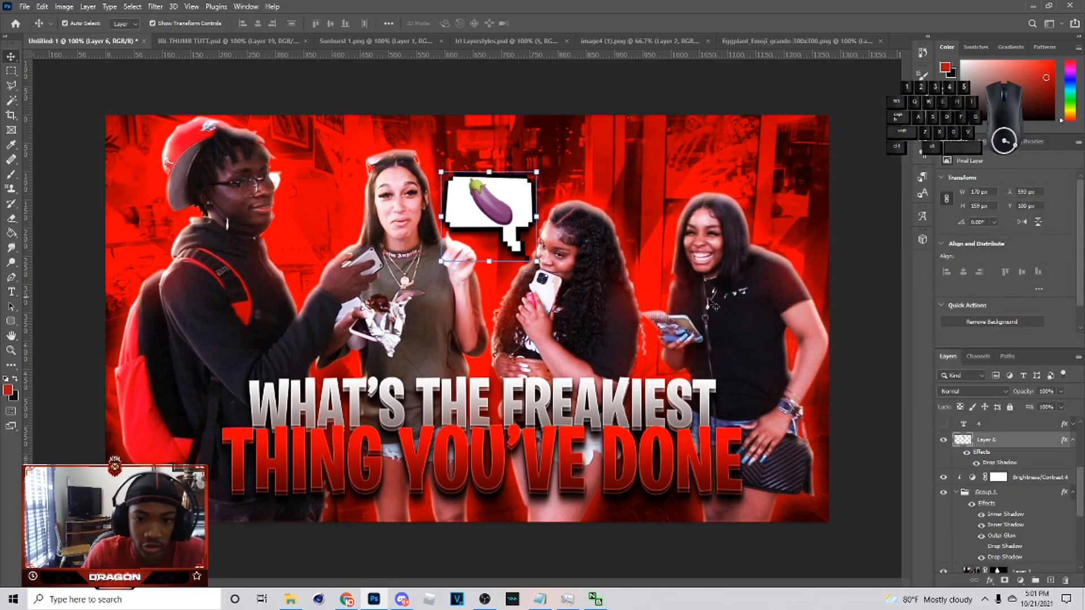
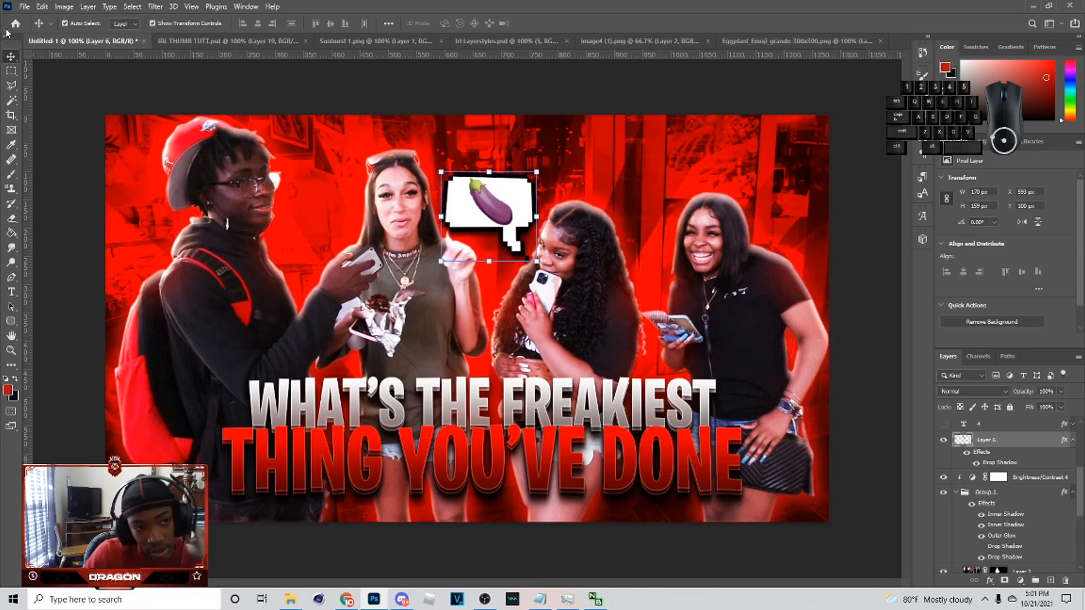
- Open Emoji (22).png, copy the drooling emoji into the thumbnail and place its layer beneath the cut-out people layers
{"action": "left_click", "coordinate": [25, 7]}
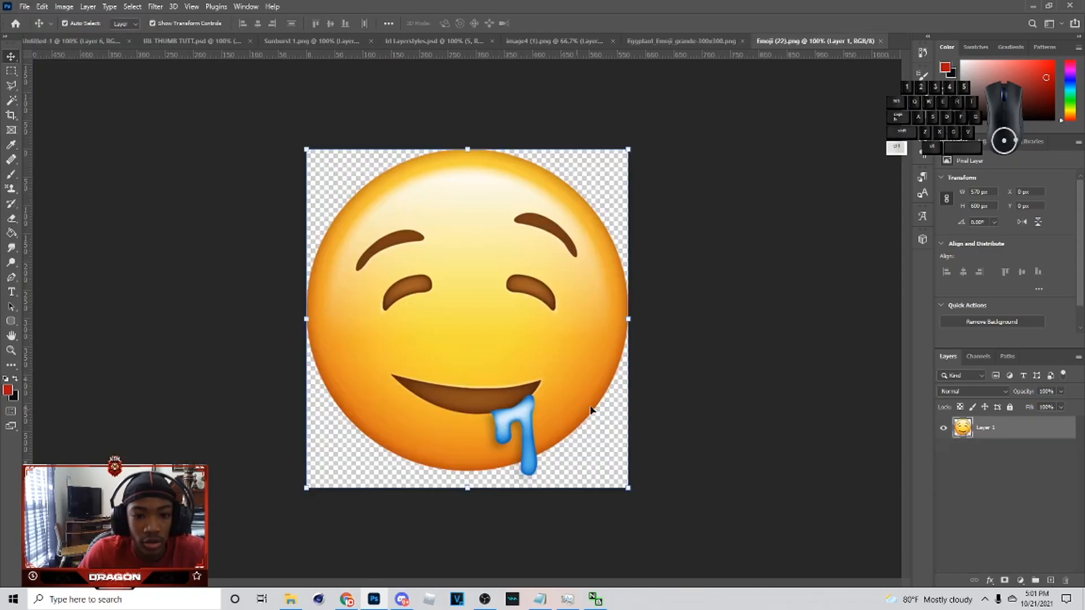
{"action": "left_click", "coordinate": [65, 44]}
{"action": "key", "text": "ctrl+v"}
{"action": "scroll", "coordinate": [945, 497], "scroll_direction": "down", "scroll_amount": 2}
{"action": "mouse_move", "coordinate": [1009, 482]}
{"action": "left_mouse_down"}
{"action": "mouse_move", "coordinate": [1016, 606]}
{"action": "mouse_move", "coordinate": [1008, 501]}
{"action": "left_mouse_up"}
{"action": "left_click_drag", "start_coordinate": [626, 323], "coordinate": [426, 307]}
{"action": "left_click_drag", "start_coordinate": [382, 353], "coordinate": [331, 253]}
{"action": "left_click_drag", "start_coordinate": [378, 279], "coordinate": [385, 274]}
{"action": "left_click_drag", "start_coordinate": [385, 151], "coordinate": [372, 159]}
{"action": "left_click_drag", "start_coordinate": [379, 279], "coordinate": [371, 277]}
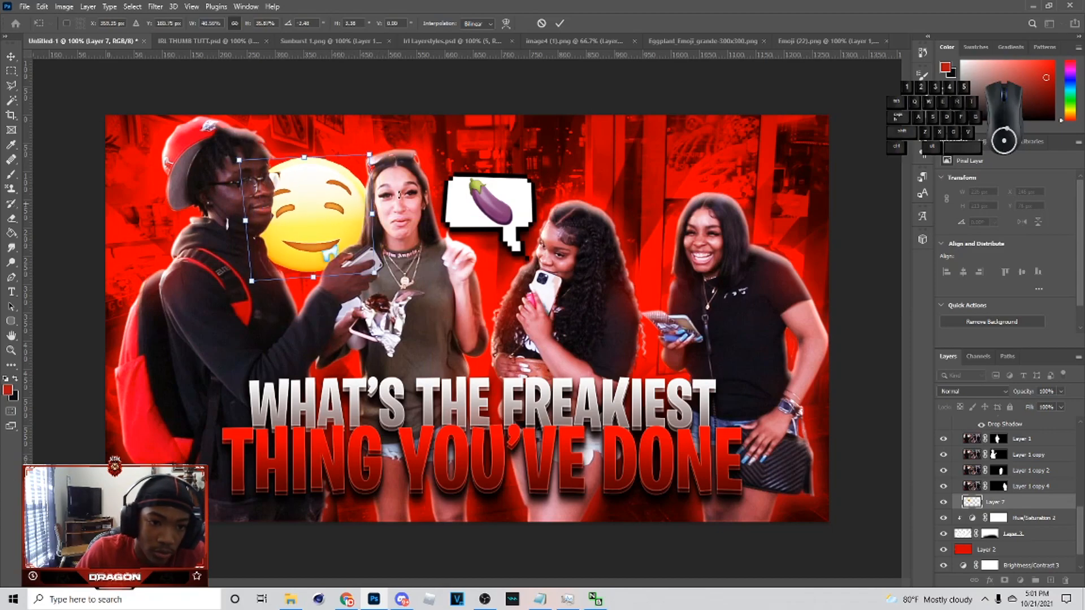
{"action": "left_click", "coordinate": [542, 23]}
- Scale, tilt and distort the drooling emoji to about 236 by 219 px between the man and the woman next to him
{"action": "left_click_drag", "start_coordinate": [624, 318], "coordinate": [456, 292]}
{"action": "left_click_drag", "start_coordinate": [412, 323], "coordinate": [370, 221]}
{"action": "mouse_move", "coordinate": [348, 231]}
{"action": "left_mouse_down"}
{"action": "mouse_move", "coordinate": [370, 217]}
{"action": "mouse_move", "coordinate": [360, 216]}
{"action": "left_mouse_up"}
{"action": "left_click_drag", "start_coordinate": [360, 155], "coordinate": [350, 155]}
{"action": "left_click_drag", "start_coordinate": [362, 280], "coordinate": [386, 282]}
{"action": "left_click_drag", "start_coordinate": [365, 152], "coordinate": [351, 159]}
{"action": "left_click_drag", "start_coordinate": [375, 276], "coordinate": [381, 278]}
{"action": "left_click_drag", "start_coordinate": [351, 159], "coordinate": [367, 159]}
{"action": "left_click", "coordinate": [558, 24]}
- Move the emoji layer out of the people group and clip a Brightness/Contrast adjustment with raised brightness to it
{"action": "left_click_drag", "start_coordinate": [1010, 502], "coordinate": [1021, 471]}
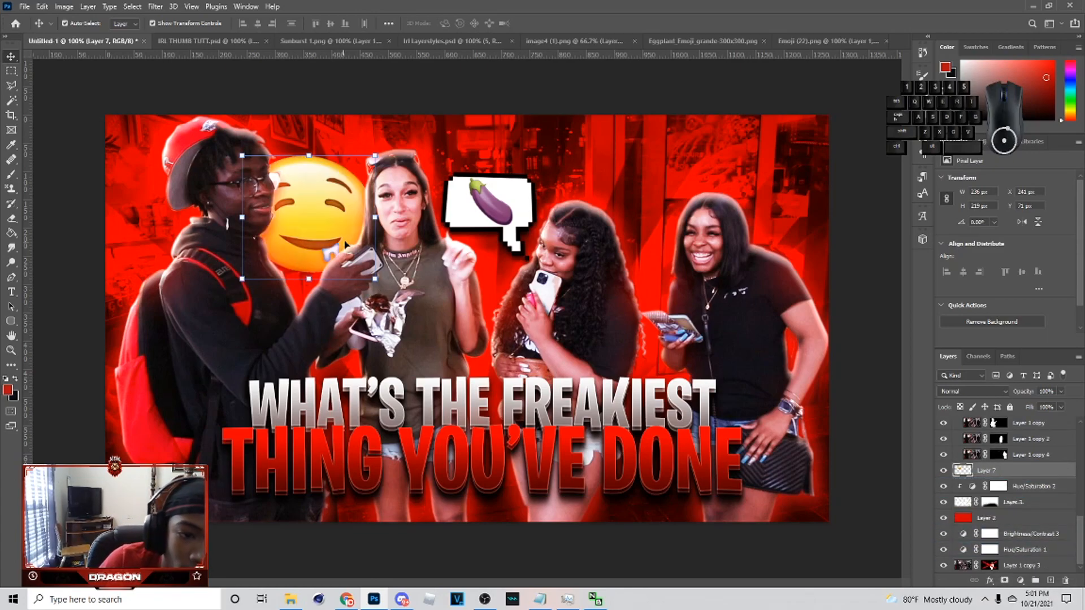
{"action": "left_click", "coordinate": [1019, 580]}
{"action": "left_click", "coordinate": [1017, 415]}
{"action": "left_click", "coordinate": [999, 341]}
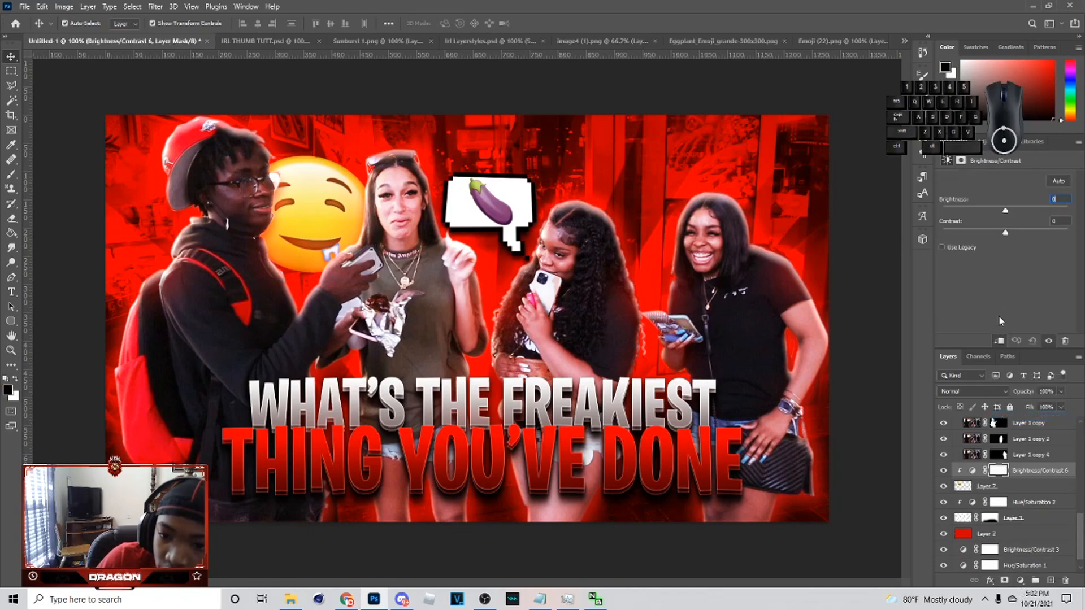
{"action": "left_click_drag", "start_coordinate": [1009, 213], "coordinate": [1027, 220]}
- Add a black drop shadow to the drooling emoji layer and set its distance to 10 px
{"action": "left_click", "coordinate": [1018, 490]}
{"action": "right_click", "coordinate": [1019, 490]}
{"action": "left_click", "coordinate": [968, 27]}
{"action": "left_click", "coordinate": [628, 392]}
{"action": "left_click", "coordinate": [668, 387]}
{"action": "left_click_drag", "start_coordinate": [817, 242], "coordinate": [820, 242]}
- Enable both inner shadows and the red outer glow on the drooling emoji
{"action": "left_click", "coordinate": [627, 259]}
{"action": "left_click", "coordinate": [632, 274]}
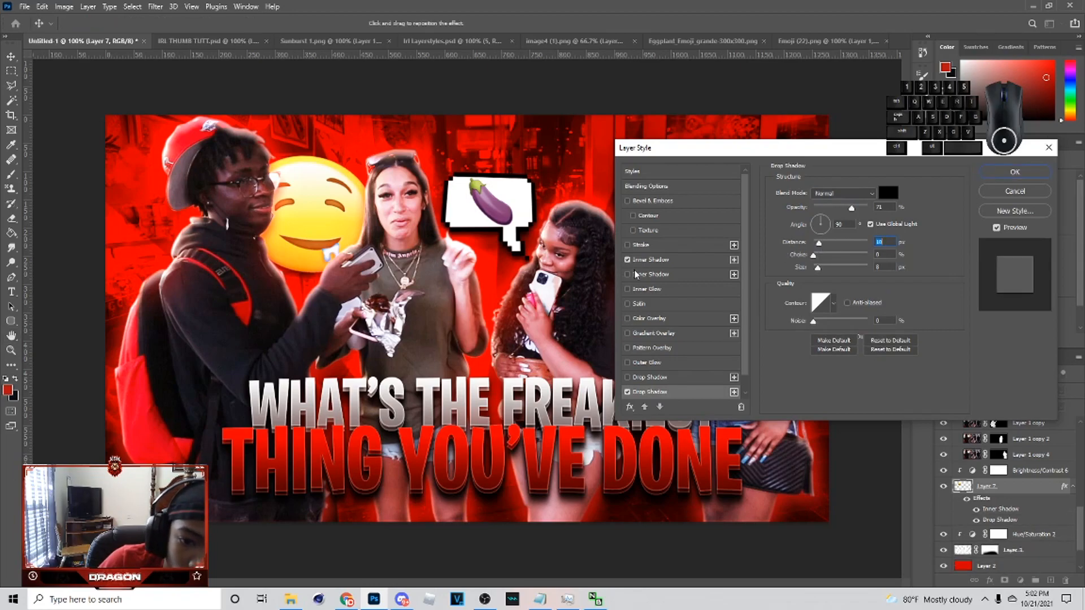
{"action": "left_click", "coordinate": [627, 362]}
{"action": "left_click", "coordinate": [644, 363]}
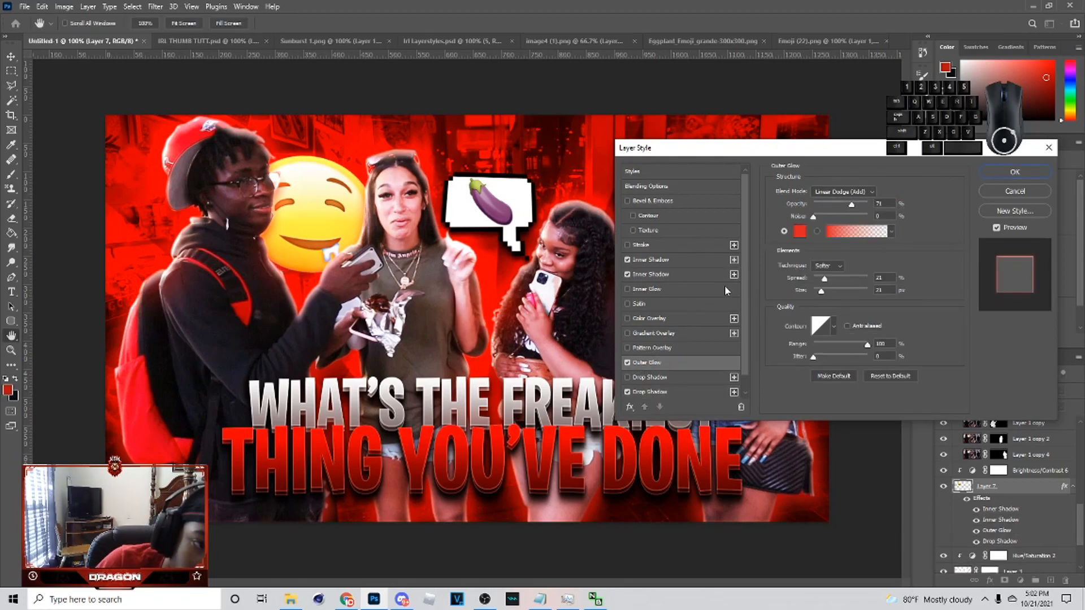
- Increase the distance of the emoji's red and white inner shadows
{"action": "left_click", "coordinate": [664, 275]}
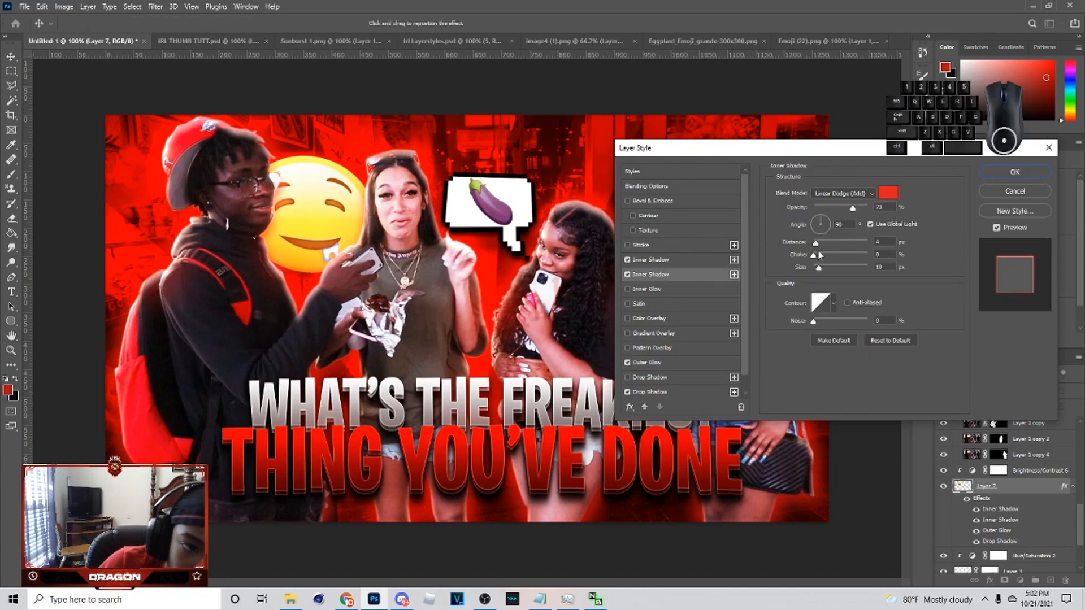
{"action": "left_click", "coordinate": [822, 242]}
{"action": "left_click_drag", "start_coordinate": [817, 245], "coordinate": [819, 243]}
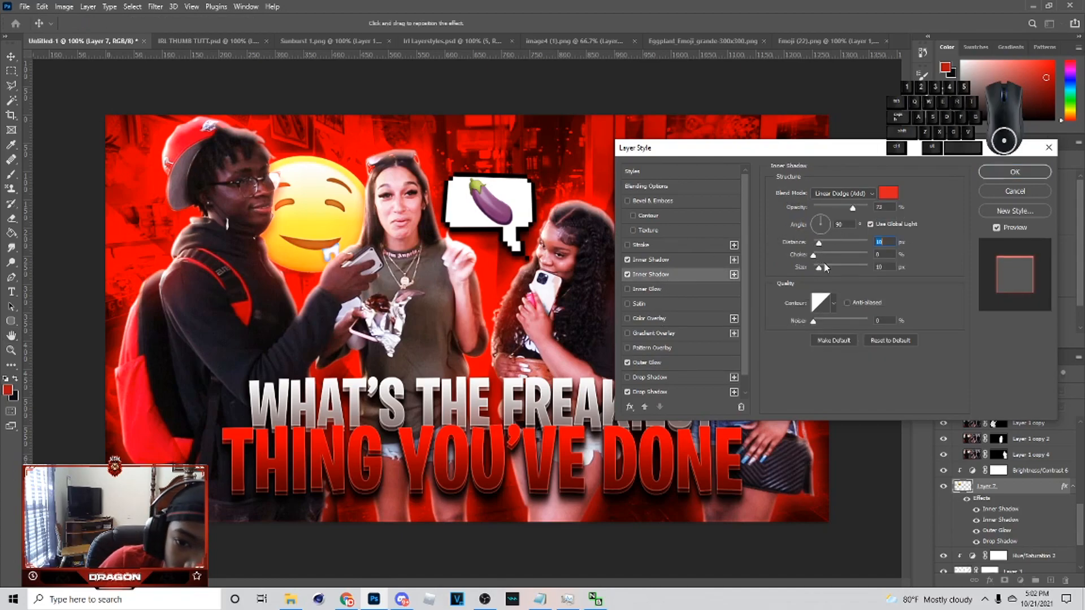
{"action": "left_click", "coordinate": [669, 262]}
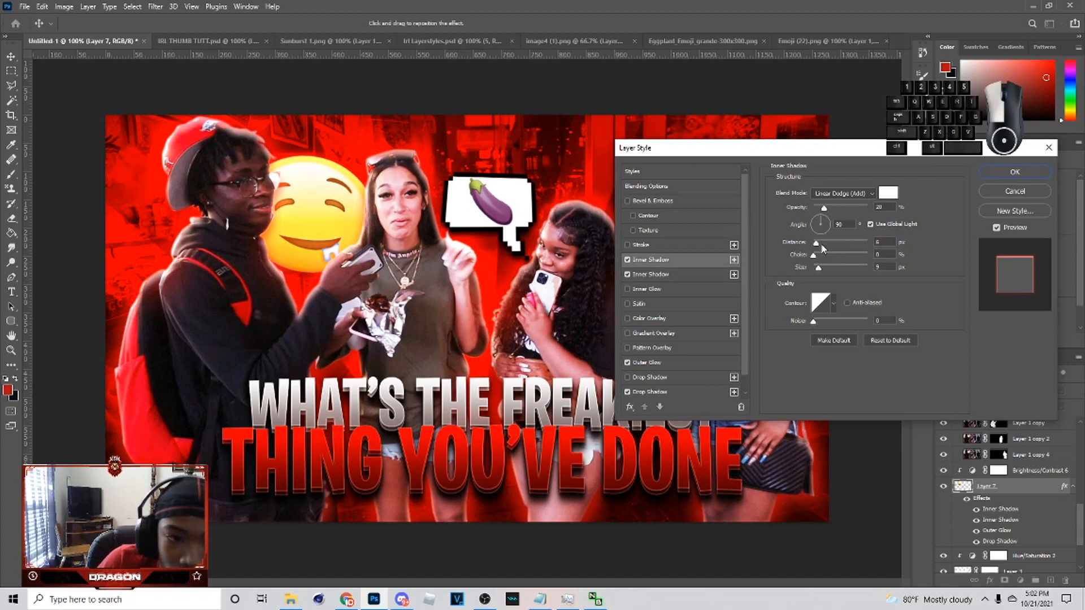
{"action": "left_click_drag", "start_coordinate": [815, 245], "coordinate": [819, 250]}
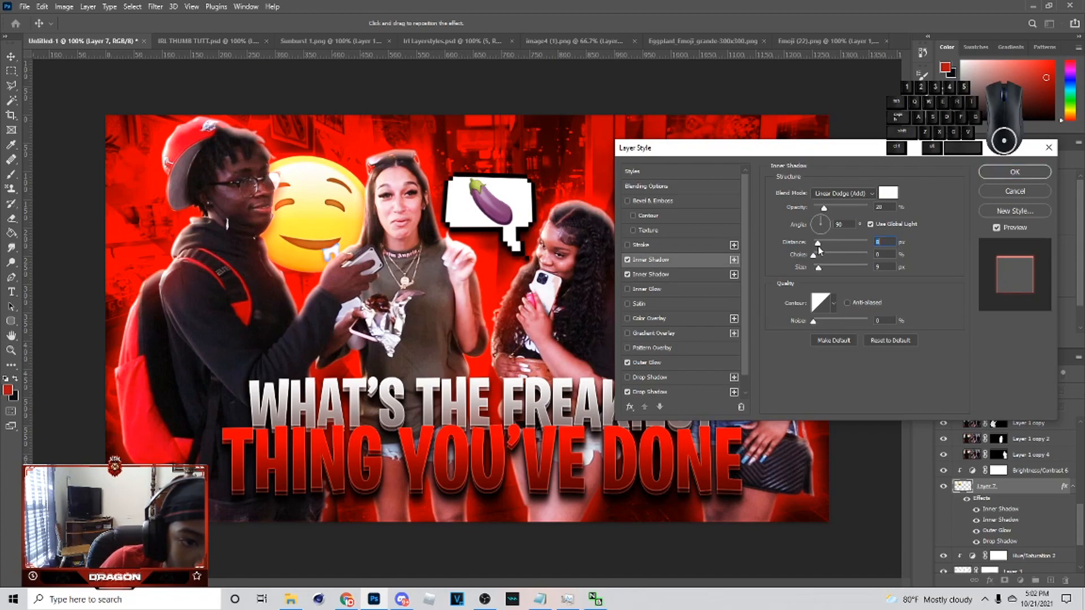
- Reduce the size of the emoji's outer glow and shorten its drop shadow distance, and apply the layer style
{"action": "left_click", "coordinate": [647, 362]}
{"action": "left_click_drag", "start_coordinate": [821, 292], "coordinate": [814, 293]}
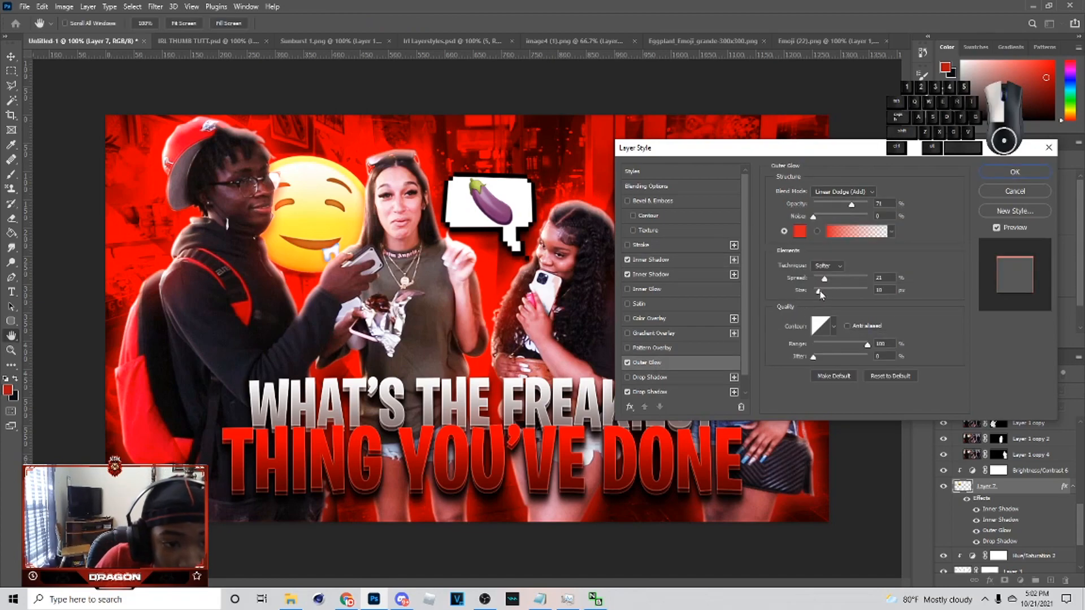
{"action": "left_click", "coordinate": [650, 391]}
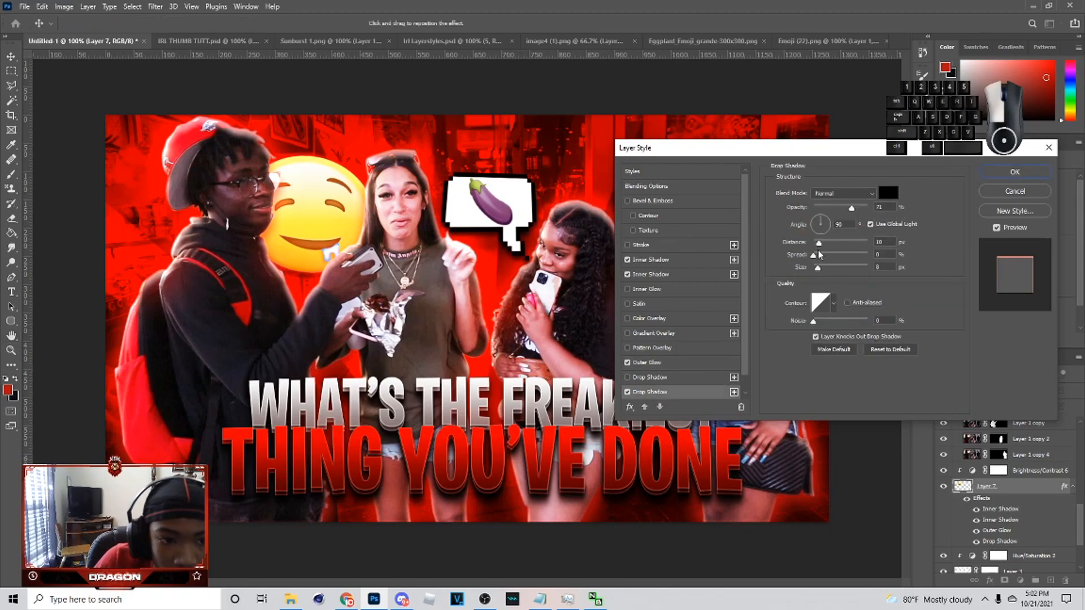
{"action": "left_click_drag", "start_coordinate": [818, 244], "coordinate": [817, 246]}
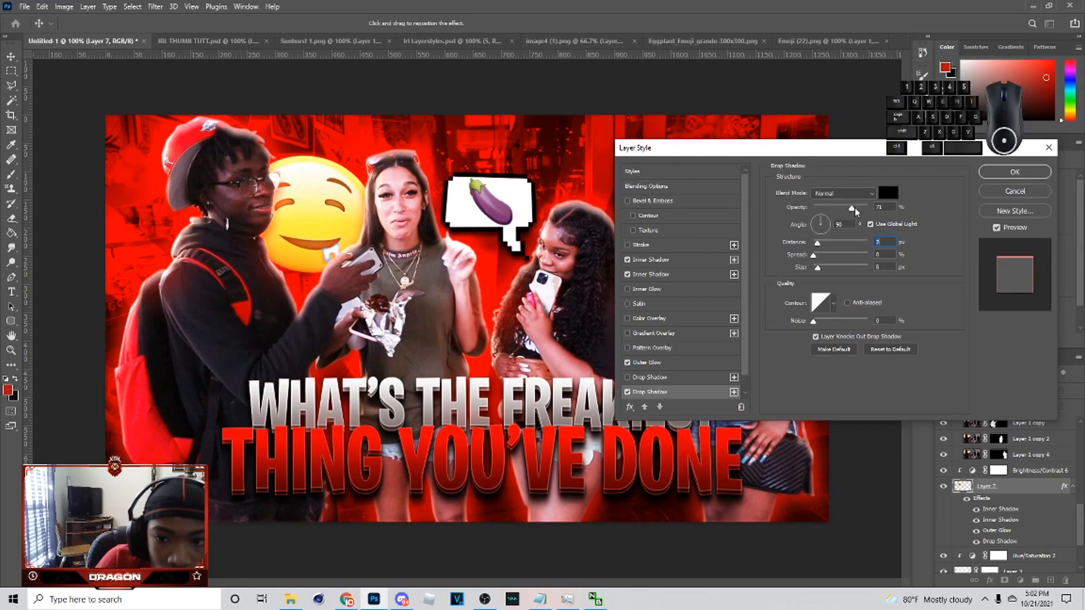
{"action": "left_click", "coordinate": [1014, 172]}
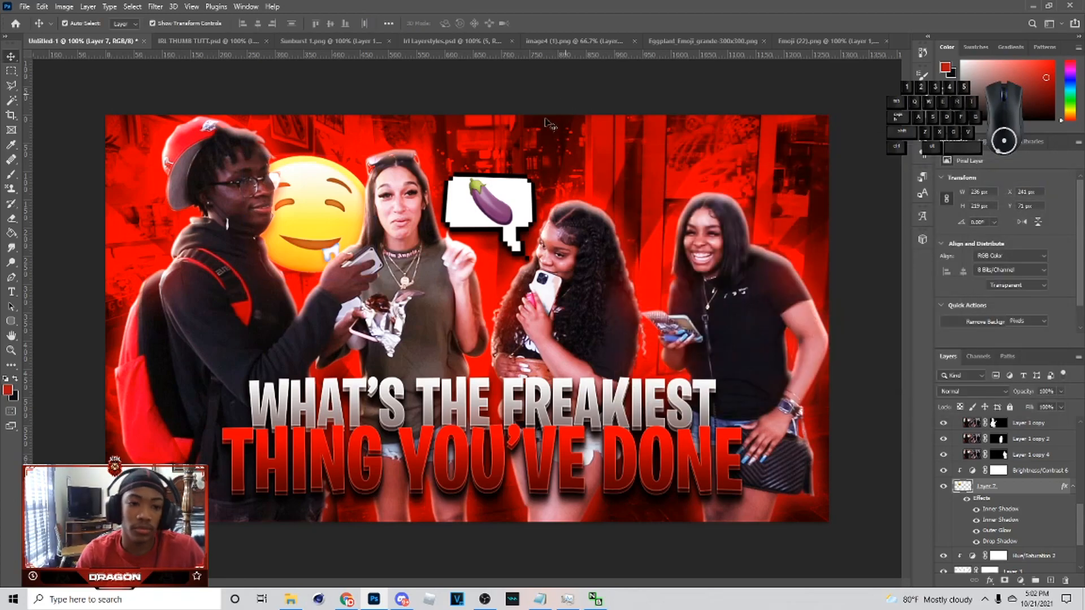
- Open the Emoji (3) image, the tongue-out smiling face, from the EMOJIS folder
{"action": "left_click", "coordinate": [25, 7]}
{"action": "left_click", "coordinate": [35, 32]}
{"action": "scroll", "coordinate": [383, 272], "scroll_direction": "down", "scroll_amount": 2}
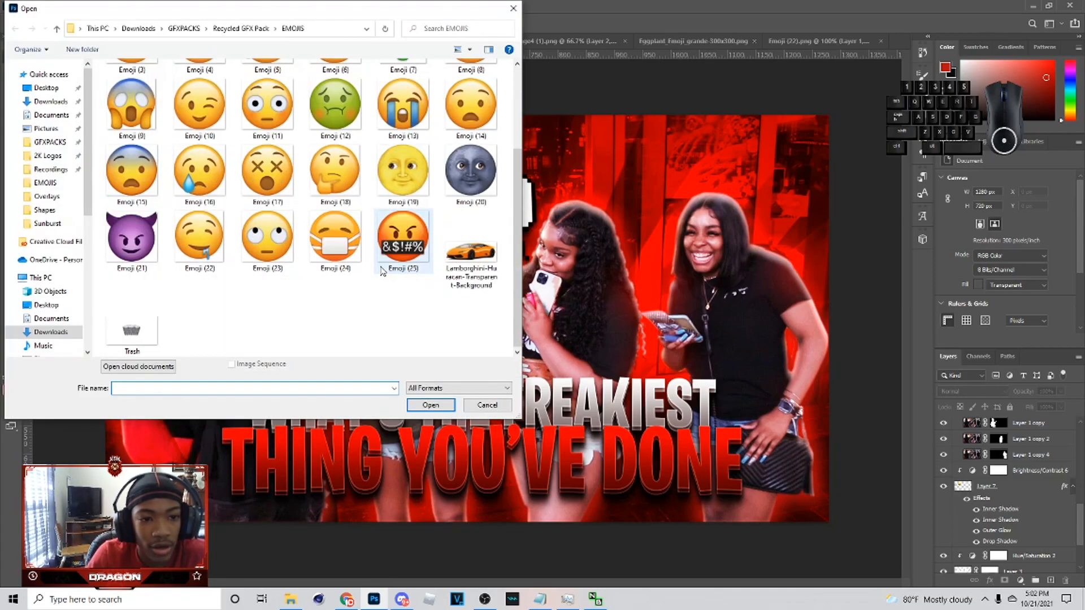
{"action": "scroll", "coordinate": [375, 231], "scroll_direction": "up", "scroll_amount": 3}
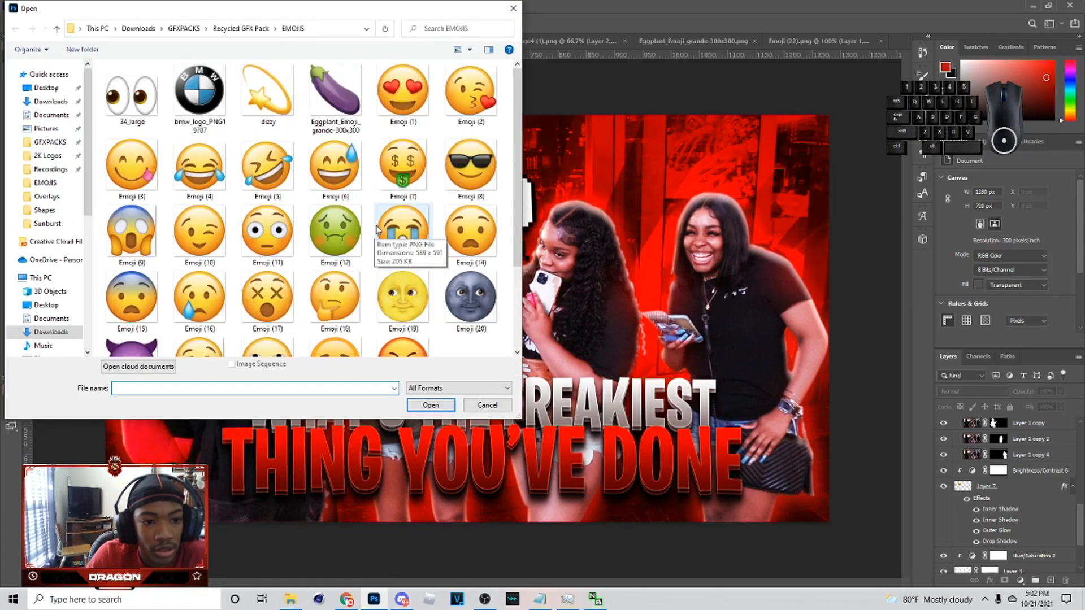
{"action": "scroll", "coordinate": [356, 248], "scroll_direction": "down", "scroll_amount": 3}
{"action": "scroll", "coordinate": [339, 254], "scroll_direction": "up", "scroll_amount": 3}
{"action": "scroll", "coordinate": [332, 258], "scroll_direction": "down", "scroll_amount": 3}
{"action": "scroll", "coordinate": [332, 259], "scroll_direction": "up", "scroll_amount": 3}
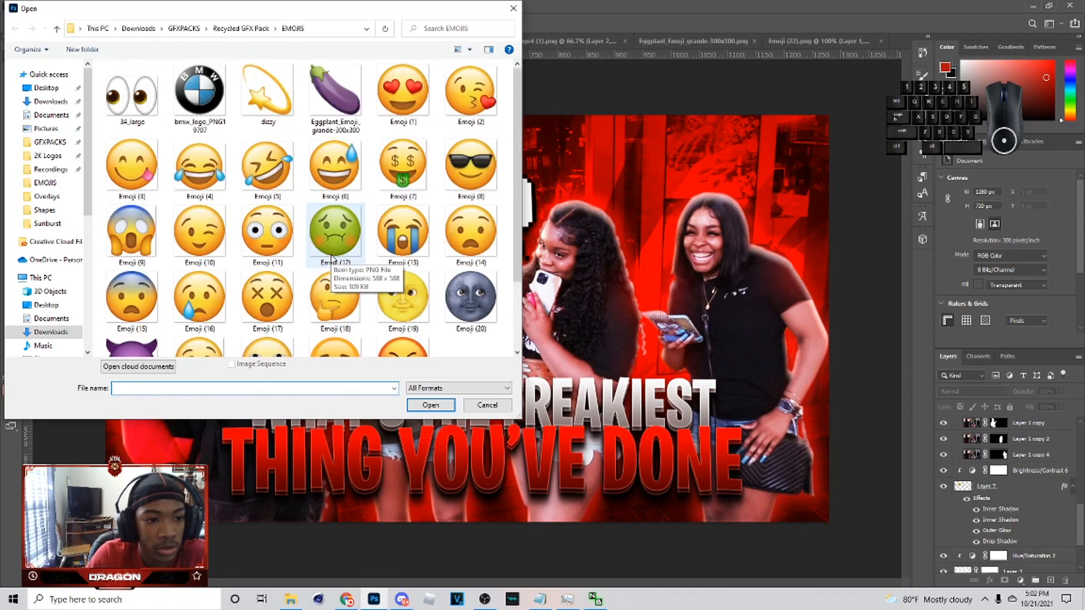
{"action": "left_click", "coordinate": [131, 166]}
{"action": "left_click", "coordinate": [431, 389]}
{"action": "left_click", "coordinate": [431, 382]}
{"action": "left_click", "coordinate": [431, 404]}
- Add the tongue-out emoji to the thumbnail document and move its layer directly beneath the drooling emoji's layer
{"action": "left_click_drag", "start_coordinate": [505, 379], "coordinate": [955, 458]}
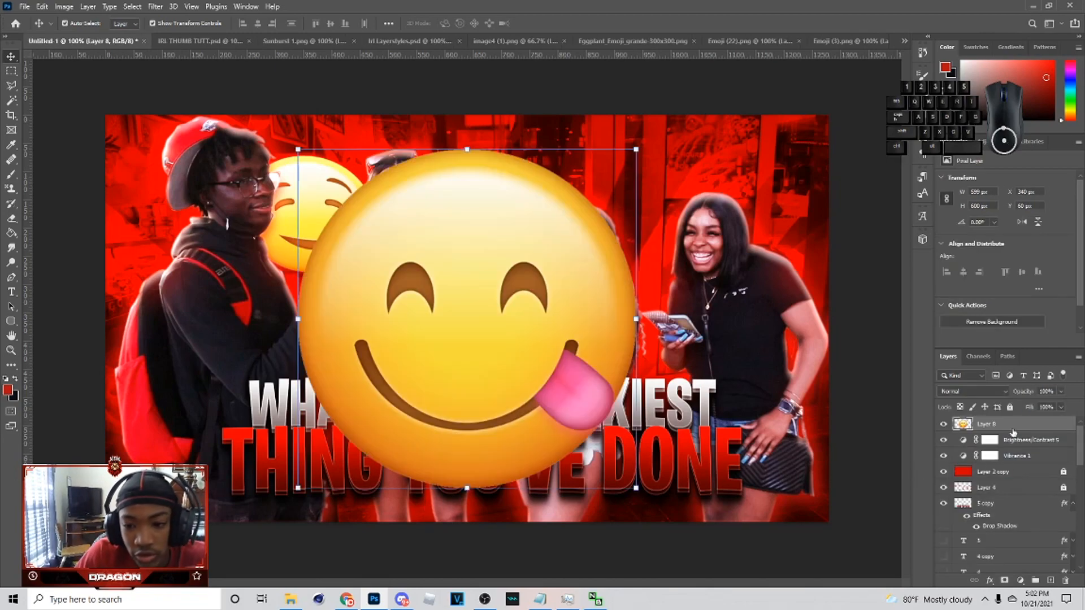
{"action": "scroll", "coordinate": [1011, 452], "scroll_direction": "down", "scroll_amount": 5}
{"action": "left_click_drag", "start_coordinate": [1038, 604], "coordinate": [1010, 504]}
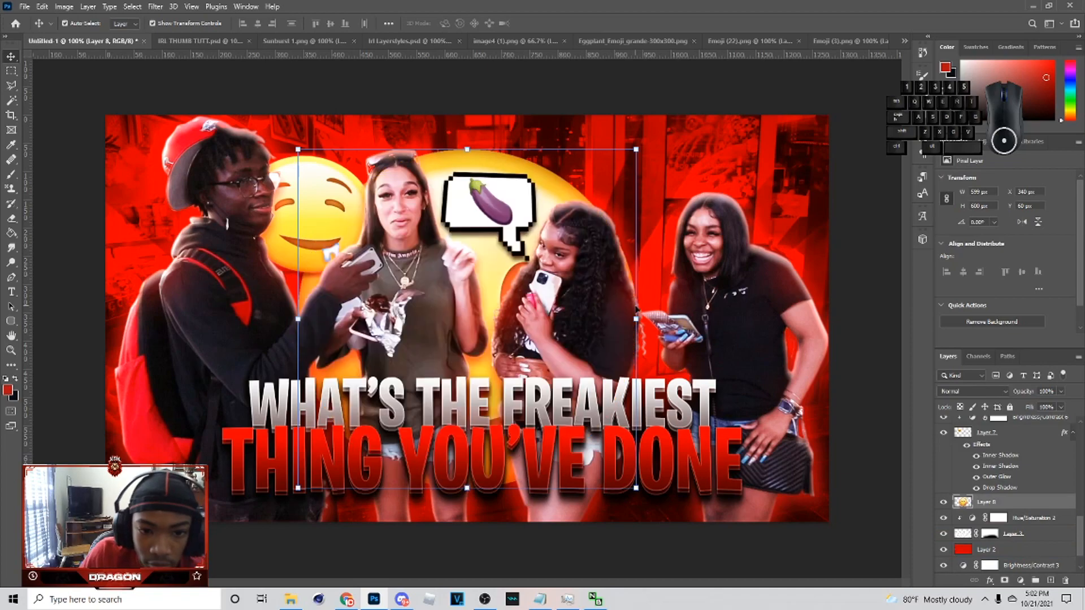
- Scale the tongue-out emoji to about 224 px wide, tilt it about 4° clockwise, and place it behind and between the two rightmost women
{"action": "left_click_drag", "start_coordinate": [640, 319], "coordinate": [431, 318]}
{"action": "left_click_drag", "start_coordinate": [391, 310], "coordinate": [653, 205]}
{"action": "left_click_drag", "start_coordinate": [614, 209], "coordinate": [663, 205]}
{"action": "left_click_drag", "start_coordinate": [631, 156], "coordinate": [647, 165]}
{"action": "left_click_drag", "start_coordinate": [706, 260], "coordinate": [691, 257]}
{"action": "left_click_drag", "start_coordinate": [705, 156], "coordinate": [693, 161]}
{"action": "left_click_drag", "start_coordinate": [610, 155], "coordinate": [589, 156]}
{"action": "left_click_drag", "start_coordinate": [697, 168], "coordinate": [695, 169]}
{"action": "left_click_drag", "start_coordinate": [589, 156], "coordinate": [598, 160]}
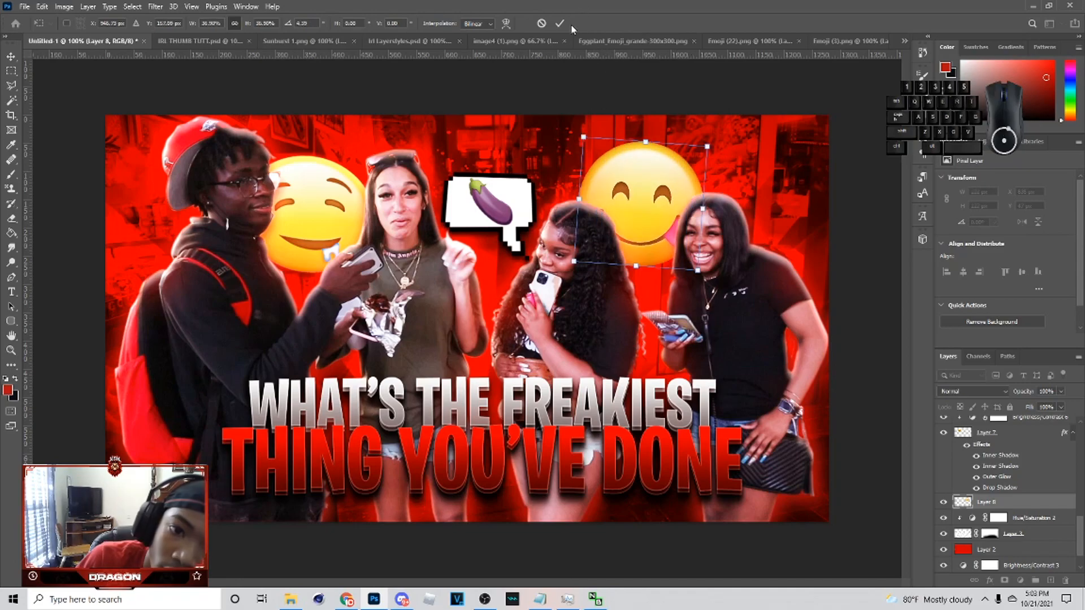
{"action": "left_click", "coordinate": [560, 24]}
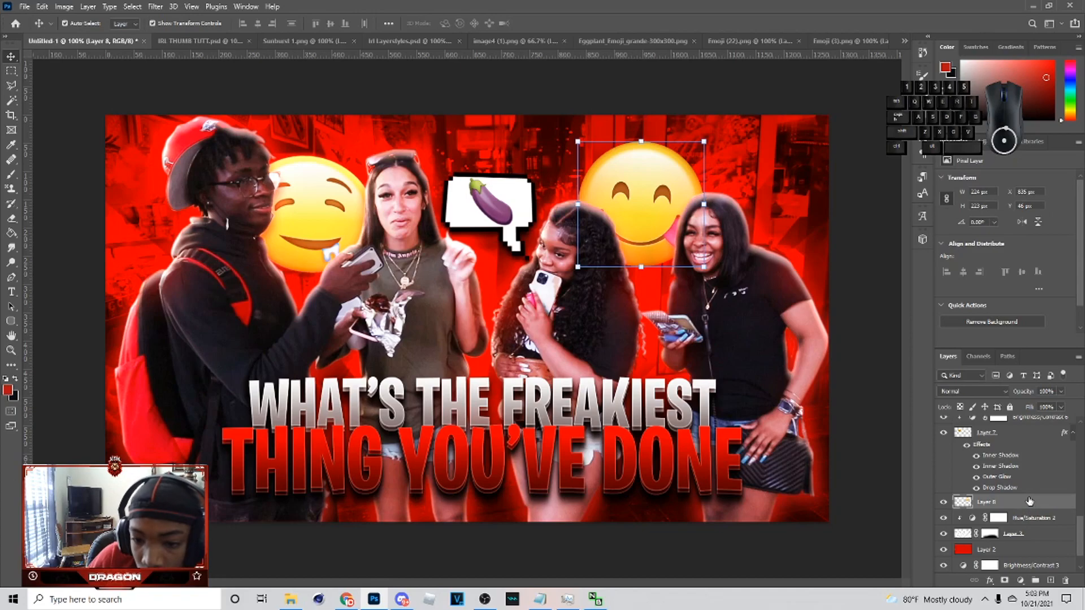
- Copy the drooling emoji's layer style and paste it onto the tongue-out emoji's layer
{"action": "right_click", "coordinate": [1004, 424]}
{"action": "left_click", "coordinate": [923, 468]}
{"action": "right_click", "coordinate": [1011, 445]}
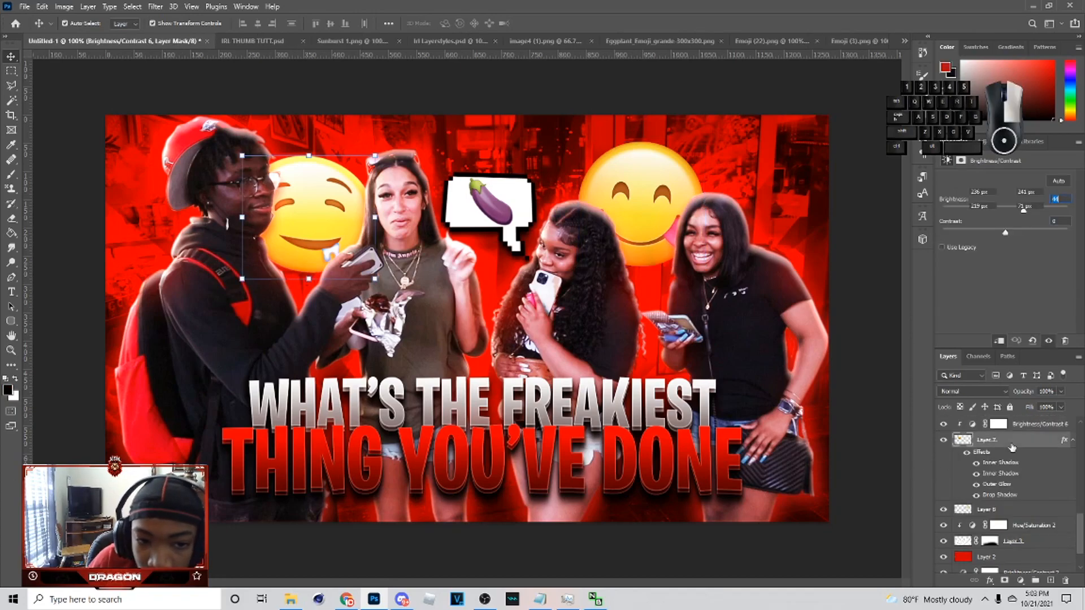
{"action": "left_click", "coordinate": [910, 367]}
{"action": "right_click", "coordinate": [1011, 509]}
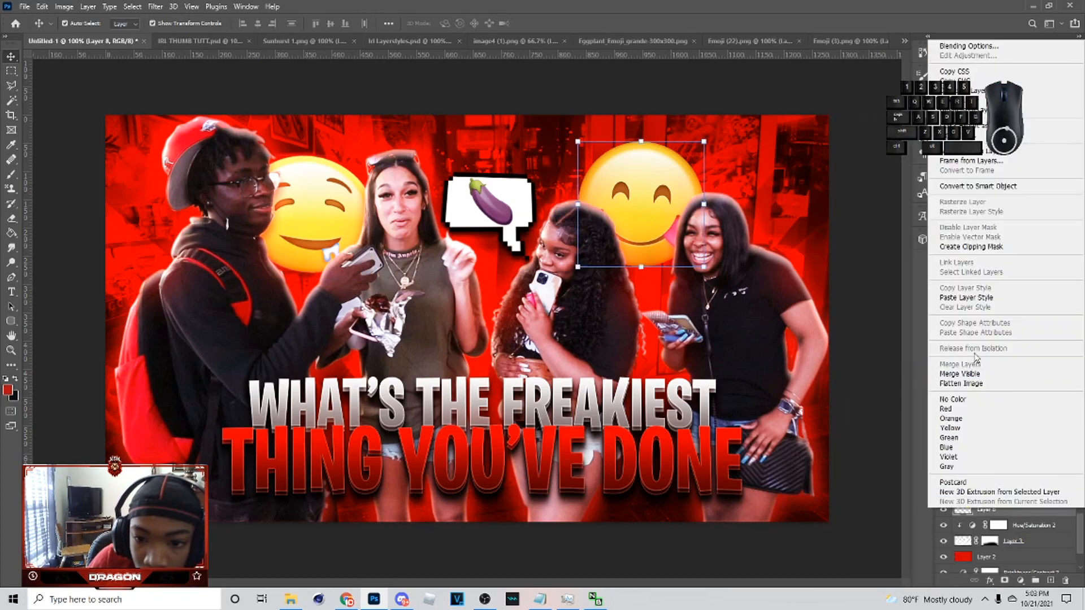
{"action": "left_click", "coordinate": [975, 299]}
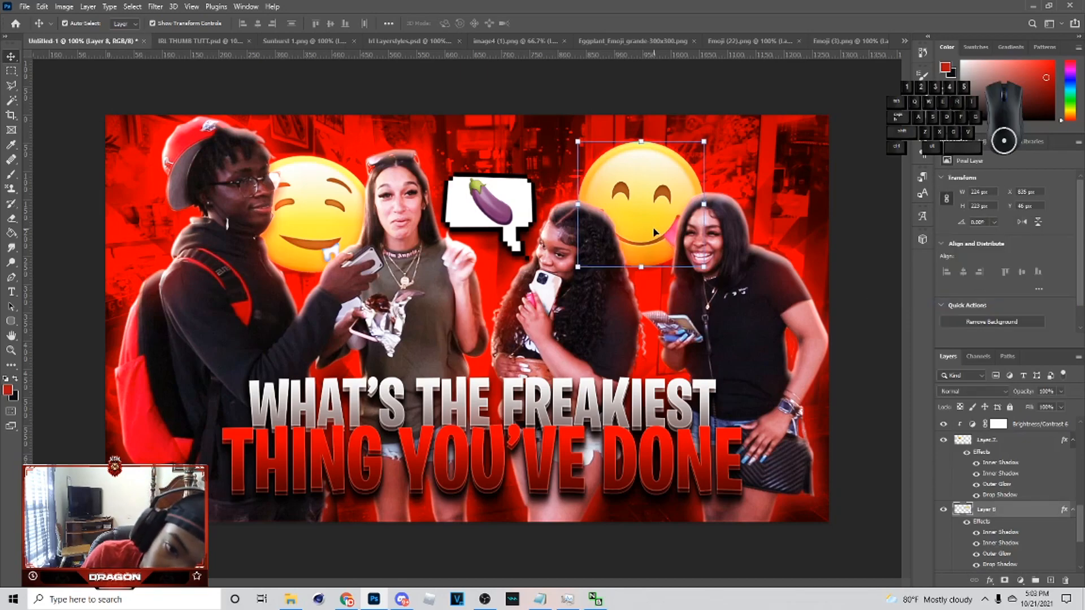
{"action": "left_click", "coordinate": [895, 234]}
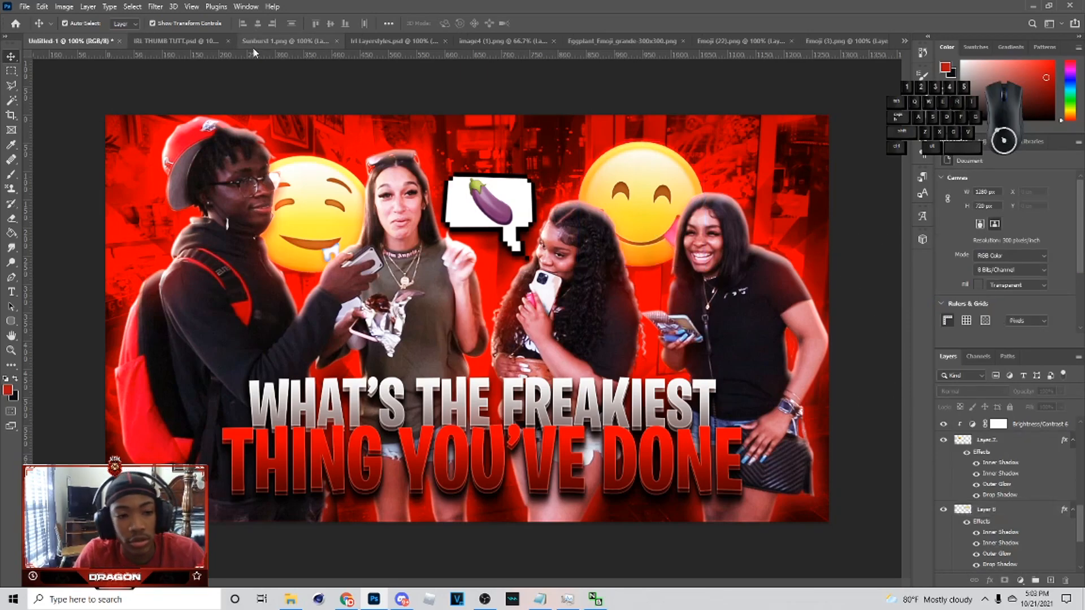
- Add the camera viewfinder overlay with 1080P, REC and TIME as the top layer, covering the whole thumbnail
{"action": "key", "text": "ctrl+s"}
{"action": "left_click", "coordinate": [486, 449]}
{"action": "left_click", "coordinate": [1035, 425]}
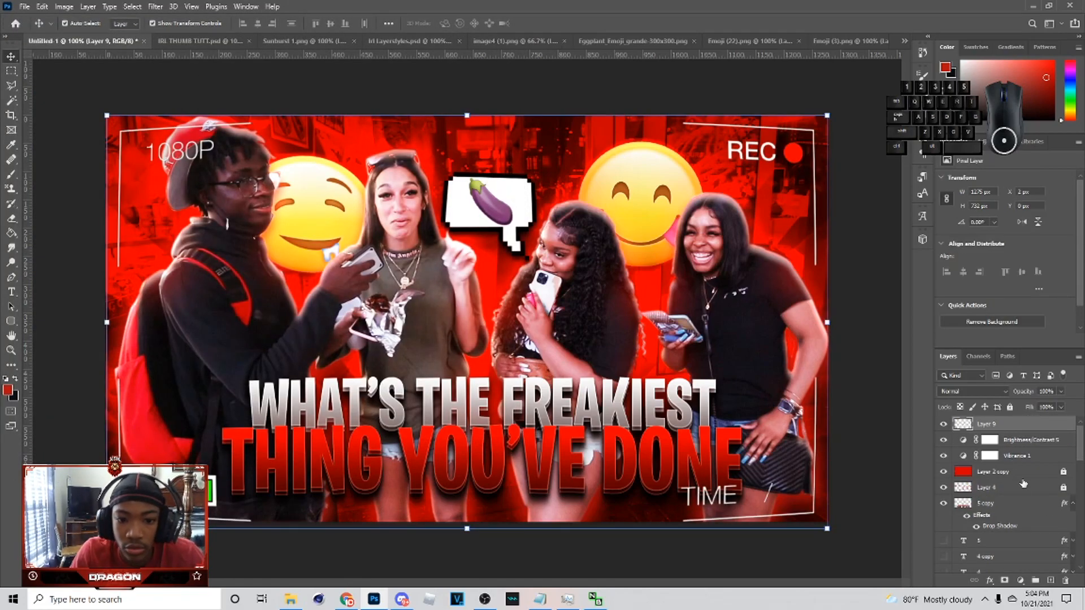
{"action": "left_click", "coordinate": [873, 354]}
- Try a brightness of 20 on the Brightness/Contrast 5 adjustment layer
{"action": "left_click", "coordinate": [602, 310]}
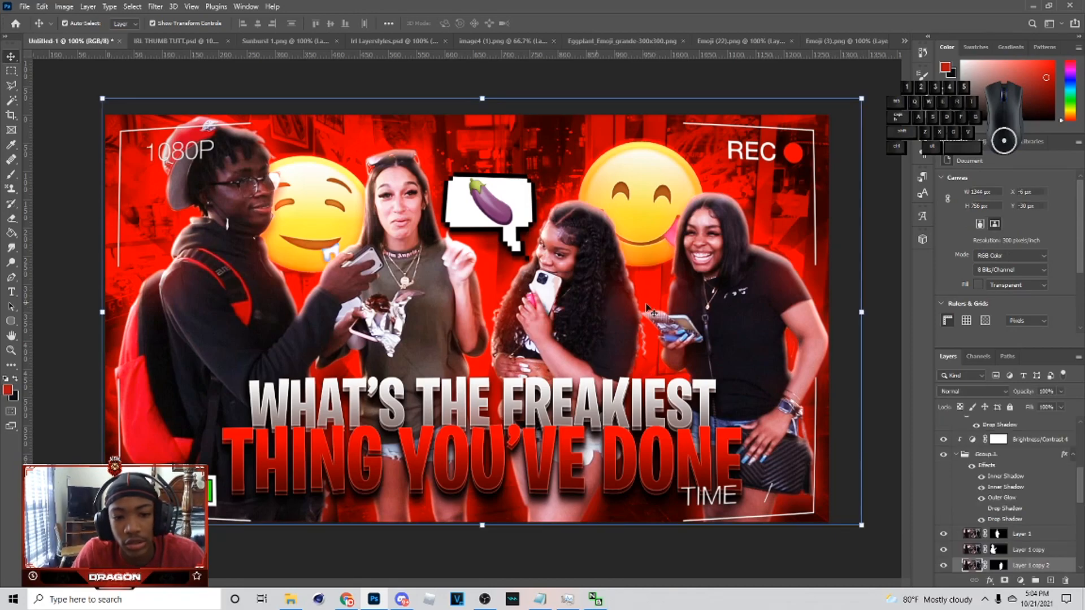
{"action": "left_click", "coordinate": [542, 414]}
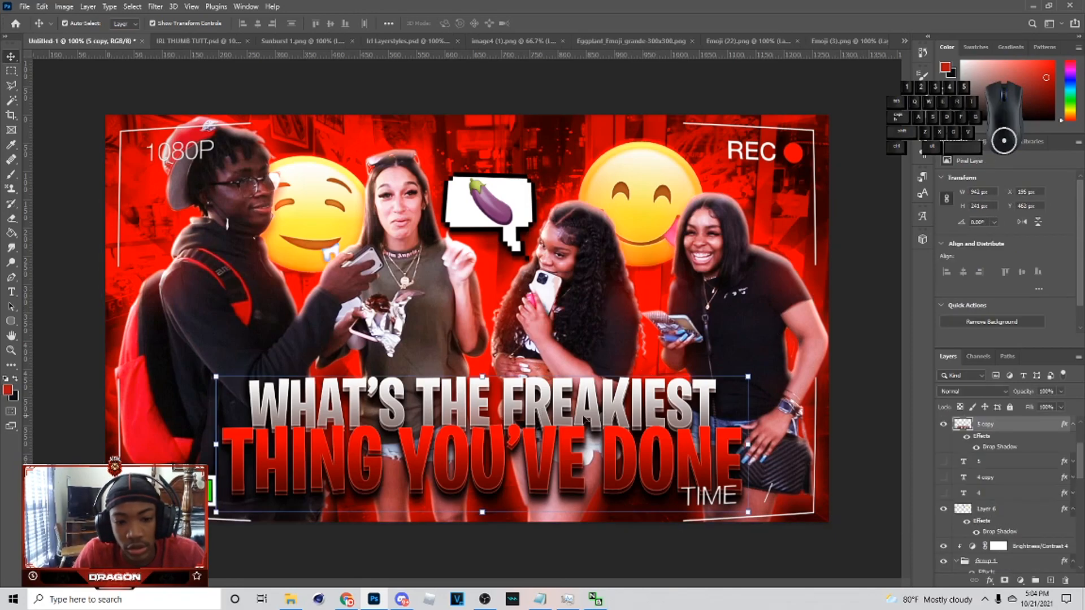
{"action": "left_click", "coordinate": [1023, 444]}
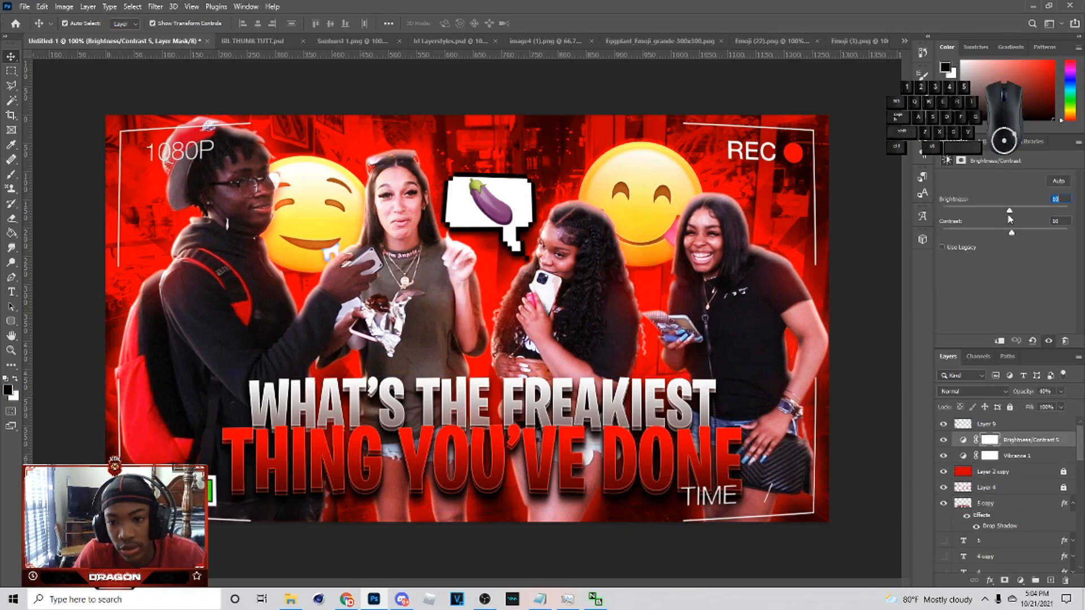
{"action": "left_click_drag", "start_coordinate": [1021, 213], "coordinate": [1022, 215]}
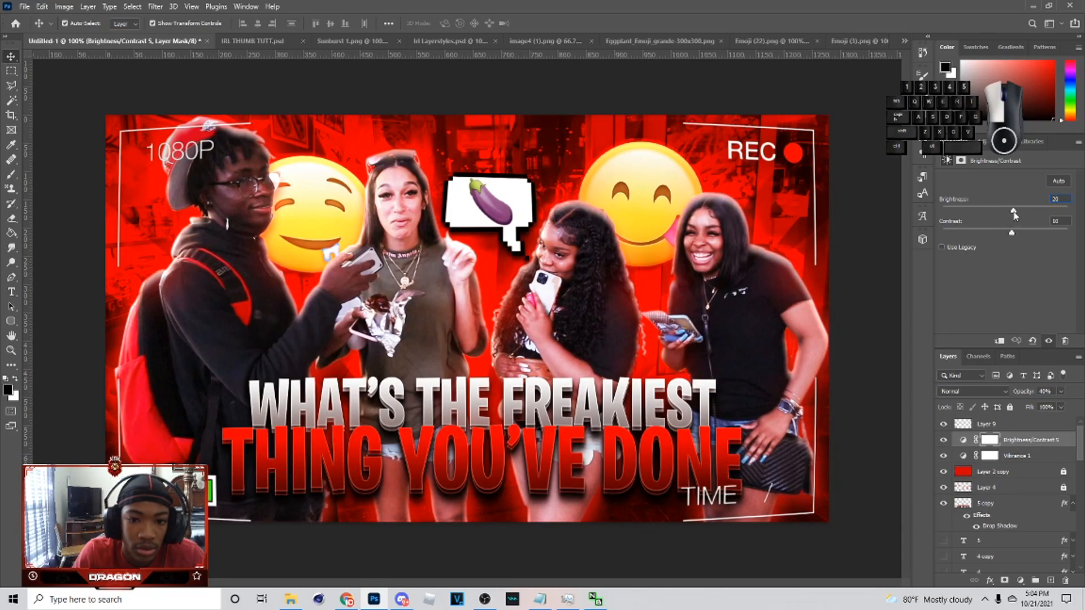
{"action": "left_click", "coordinate": [842, 285]}
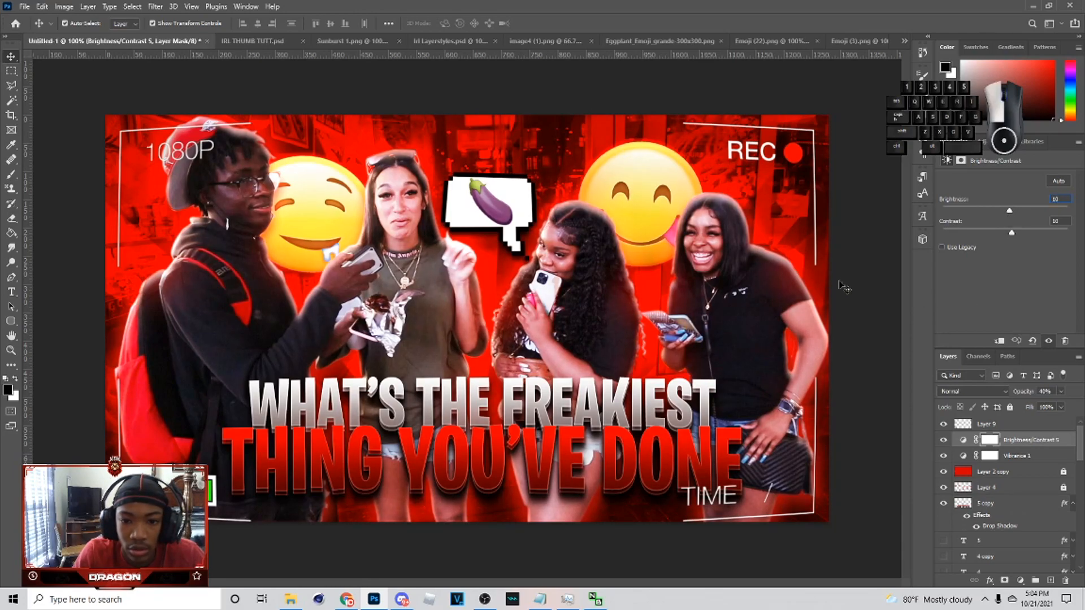
- Create a new top layer and dab soft brush spots of grey sampled from the title across "WHAT'S THE FREAKIEST"
{"action": "left_click", "coordinate": [791, 159]}
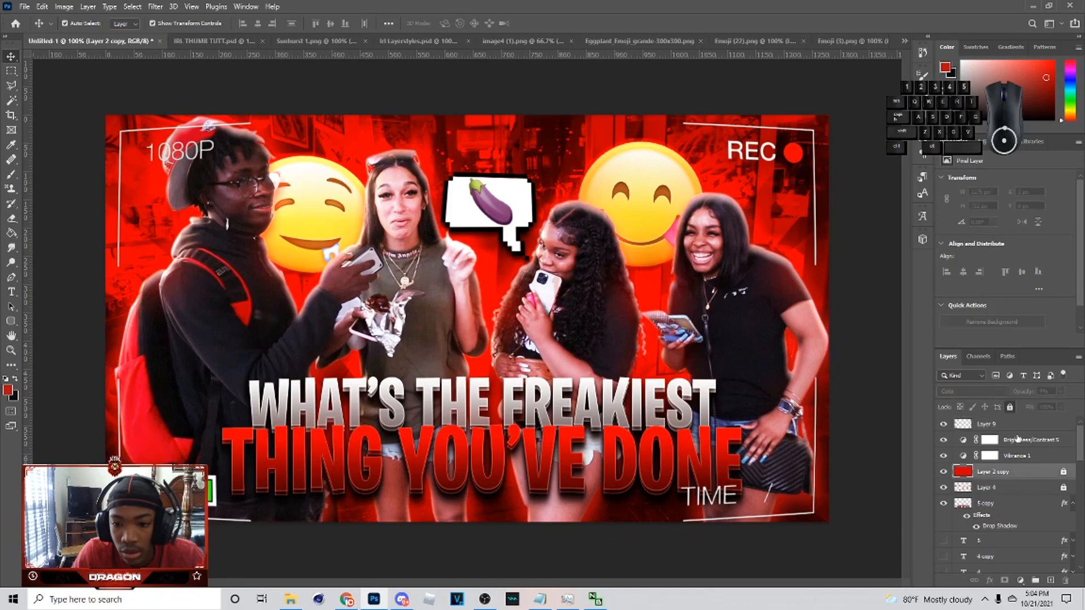
{"action": "left_click", "coordinate": [1050, 580]}
{"action": "key", "text": "b"}
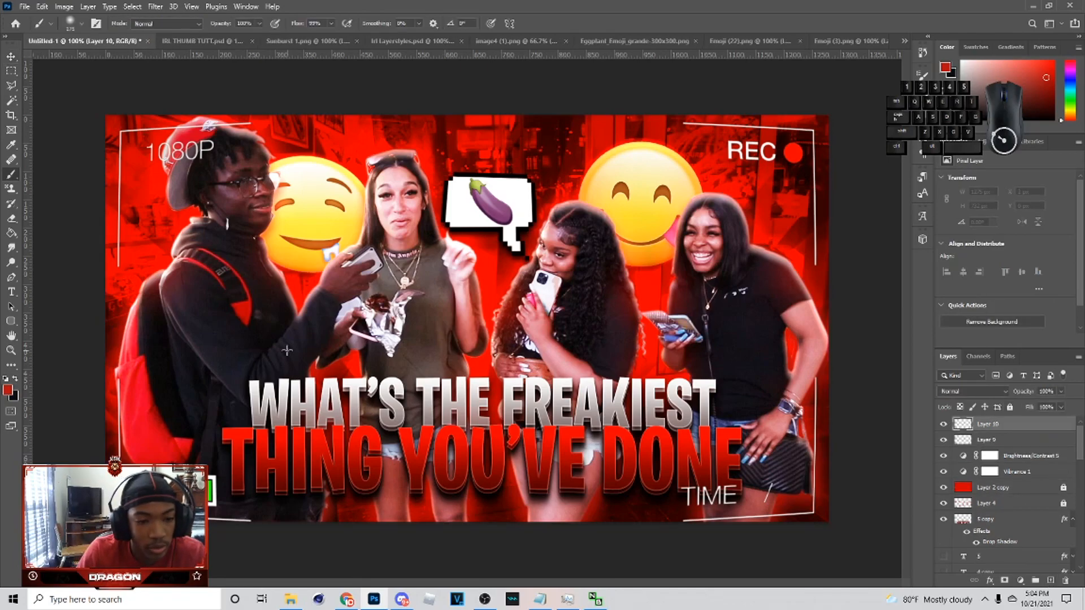
{"action": "key", "text": "Caps_Lock"}
{"action": "left_click", "coordinate": [306, 407], "text": "alt"}
{"action": "left_click", "coordinate": [305, 406]}
{"action": "left_click", "coordinate": [392, 396]}
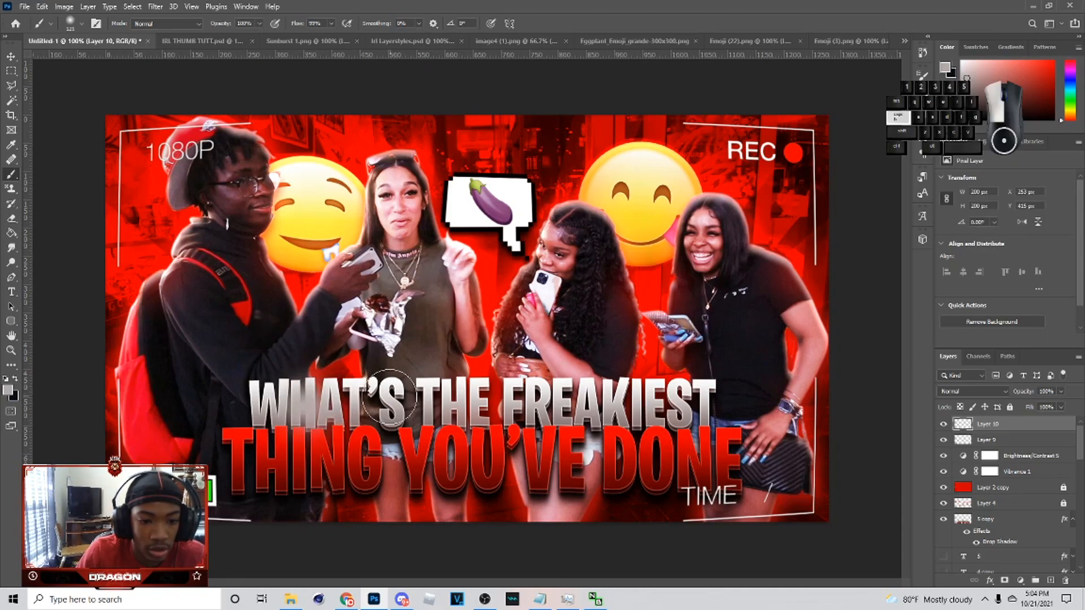
{"action": "left_click", "coordinate": [460, 399]}
{"action": "left_click", "coordinate": [547, 399]}
{"action": "left_click", "coordinate": [681, 403]}
- Dab soft spots of red tones sampled from the lettering over "THING YOU'VE DONE" on the new layer
{"action": "left_click", "coordinate": [541, 481], "text": "alt"}
{"action": "left_click", "coordinate": [543, 475]}
{"action": "left_click", "coordinate": [422, 469], "text": "alt"}
{"action": "left_click", "coordinate": [419, 469]}
{"action": "left_click", "coordinate": [320, 463], "text": "alt"}
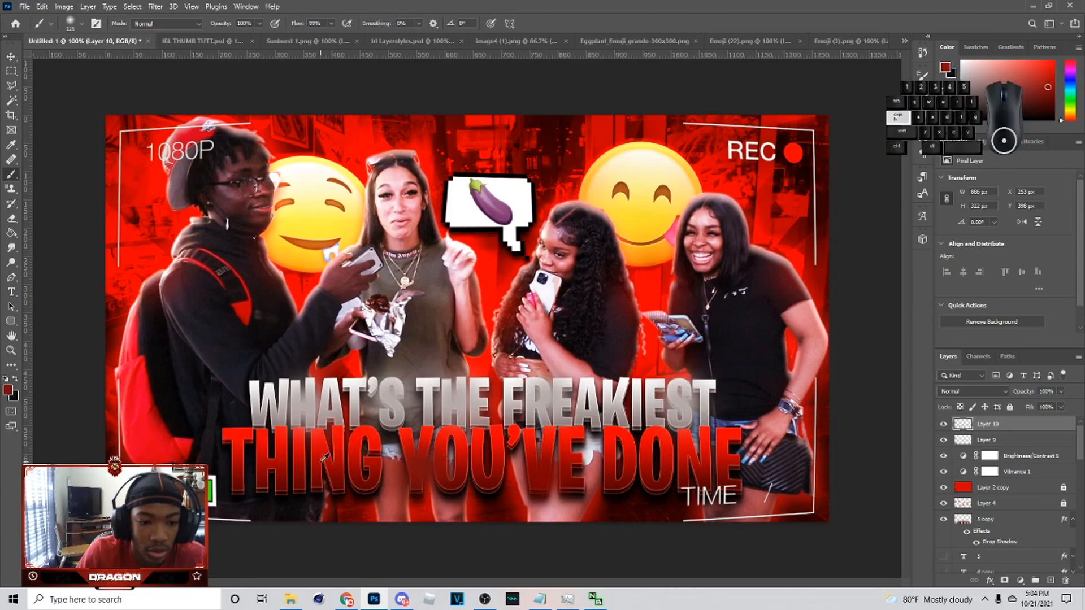
{"action": "left_click", "coordinate": [315, 466]}
{"action": "left_click", "coordinate": [239, 462], "text": "alt"}
{"action": "left_click", "coordinate": [238, 463]}
{"action": "left_click", "coordinate": [693, 439], "text": "alt"}
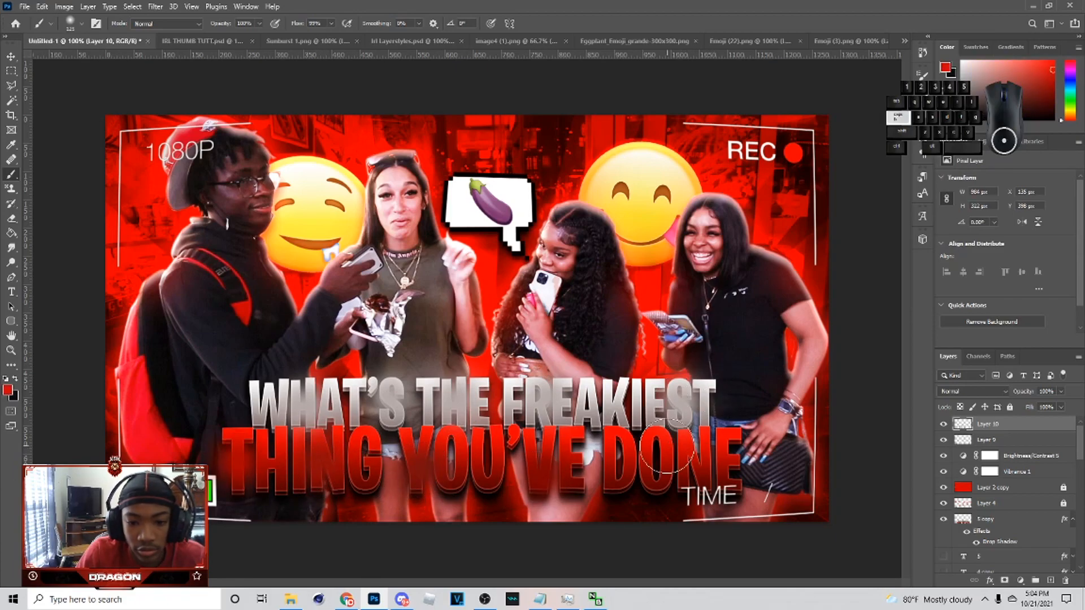
- Enlarge the soft brush and dab sampled yellow over the tongue-out and drooling emojis
{"action": "left_click", "coordinate": [633, 206], "text": "alt"}
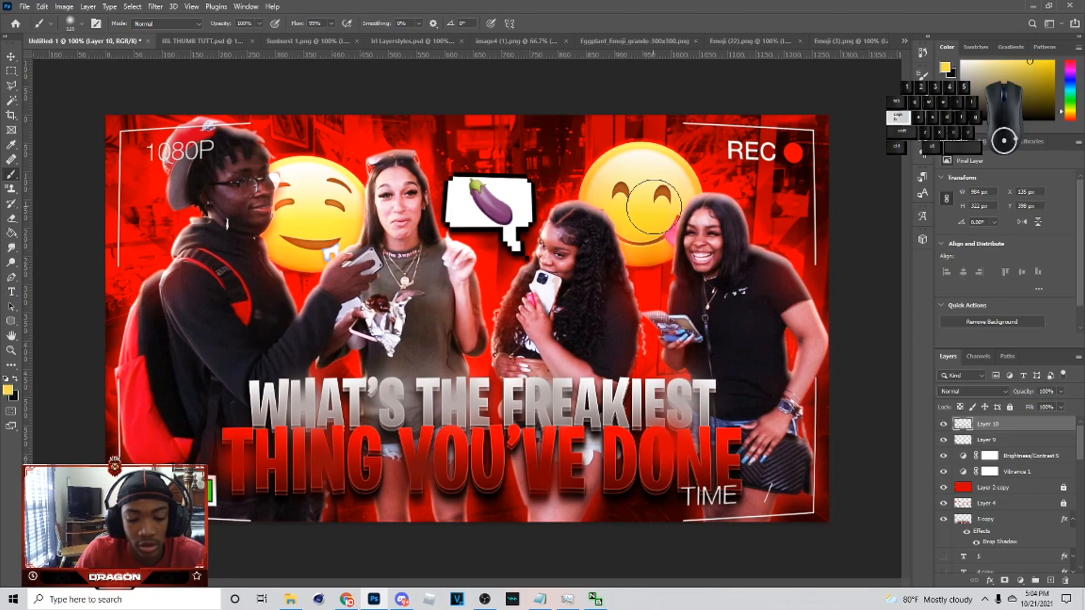
{"action": "key", "text": "bracketright"}
{"action": "key", "text": "bracketright"}
{"action": "key", "text": "bracketright"}
{"action": "left_click", "coordinate": [642, 192]}
{"action": "left_click", "coordinate": [301, 214], "text": "alt"}
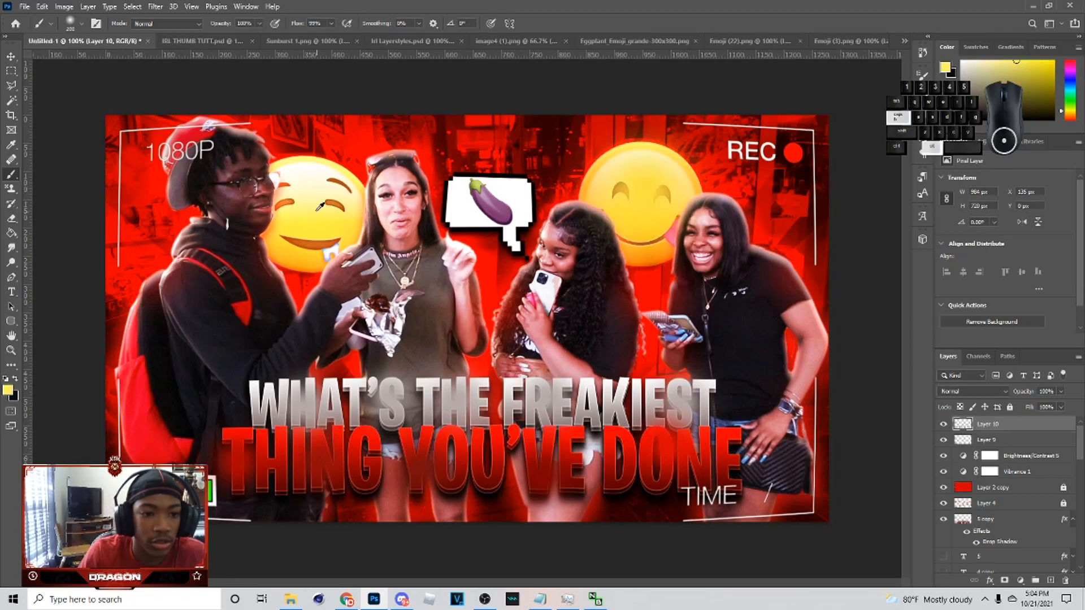
{"action": "left_click", "coordinate": [305, 209]}
- Dab soft spots of sampled colour over the red backdrop, the eggplant bubble, the green battery indicator and the REC dot
{"action": "left_click", "coordinate": [171, 232], "text": "alt"}
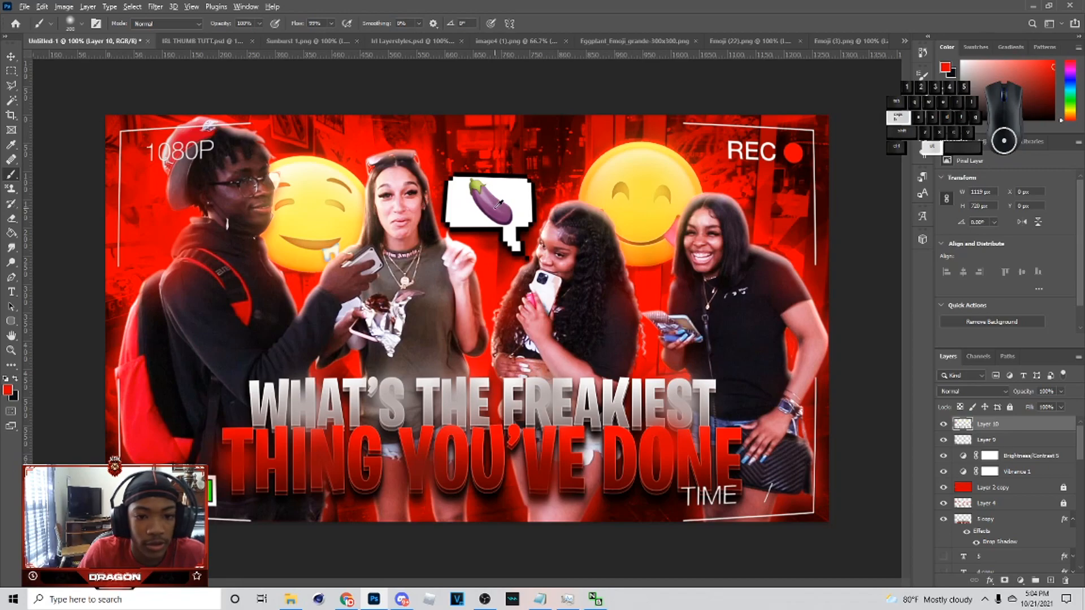
{"action": "left_click", "coordinate": [497, 205], "text": "alt"}
{"action": "left_click", "coordinate": [496, 206]}
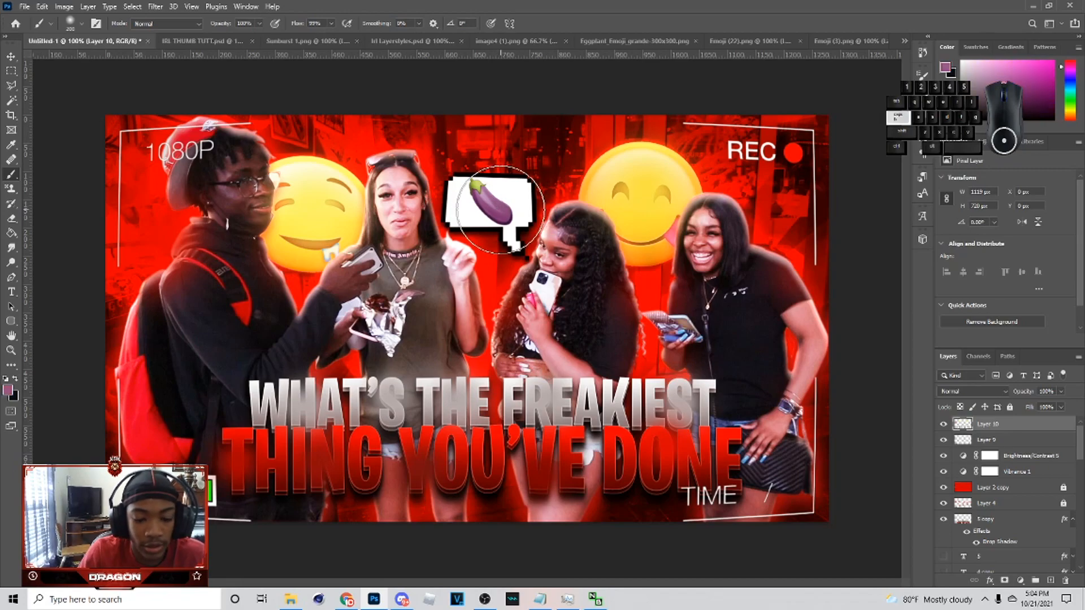
{"action": "left_click", "coordinate": [498, 280], "text": "alt"}
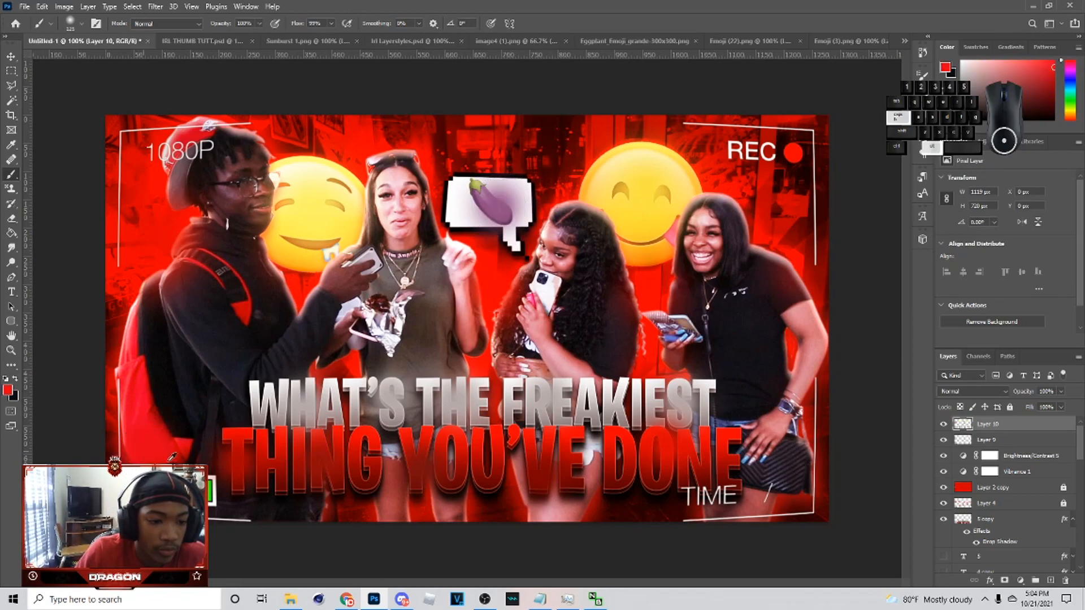
{"action": "left_click", "coordinate": [210, 491], "text": "alt"}
{"action": "left_click", "coordinate": [783, 148], "text": "alt"}
{"action": "left_click", "coordinate": [793, 154]}
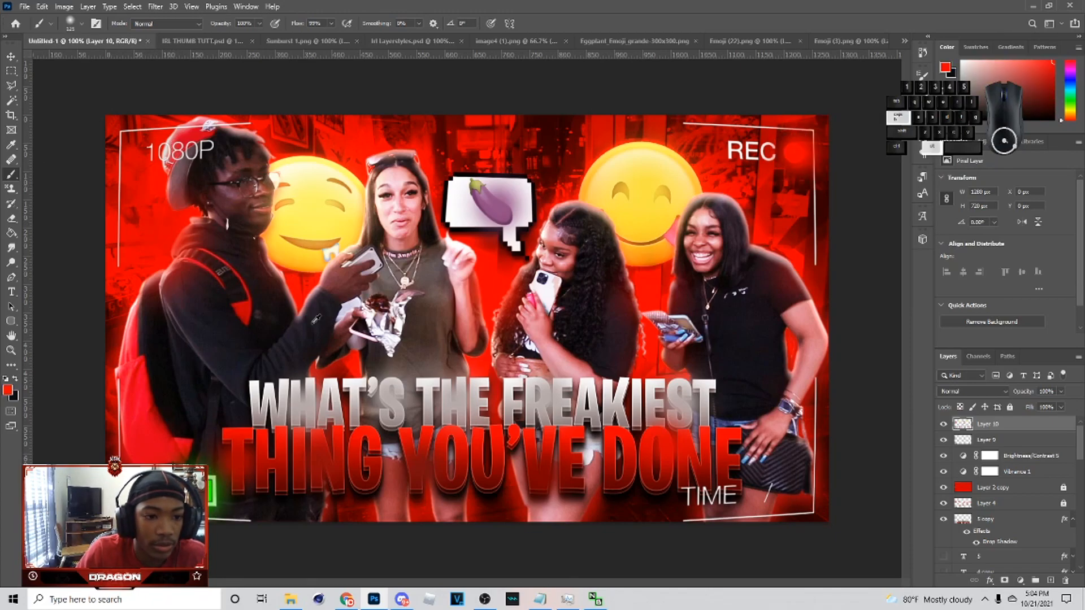
{"action": "left_click", "coordinate": [799, 488], "text": "alt"}
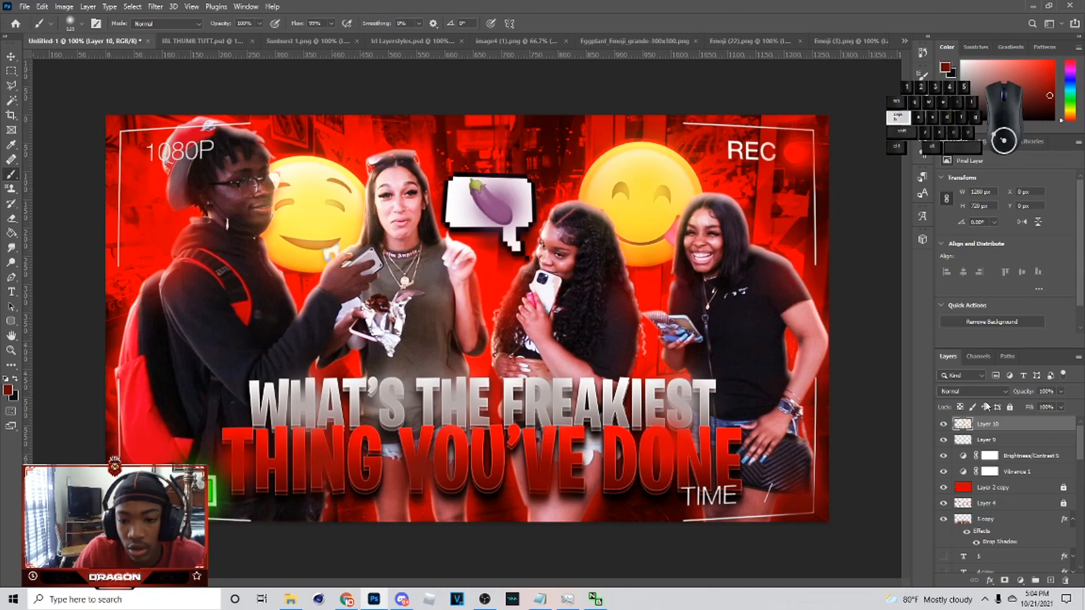
- Set the painted glow layer to Screen at 48% opacity and move it directly above the title layer
{"action": "left_click", "coordinate": [972, 391]}
{"action": "left_click", "coordinate": [961, 405]}
{"action": "left_click", "coordinate": [1060, 391]}
{"action": "left_click_drag", "start_coordinate": [1014, 405], "coordinate": [1016, 515]}
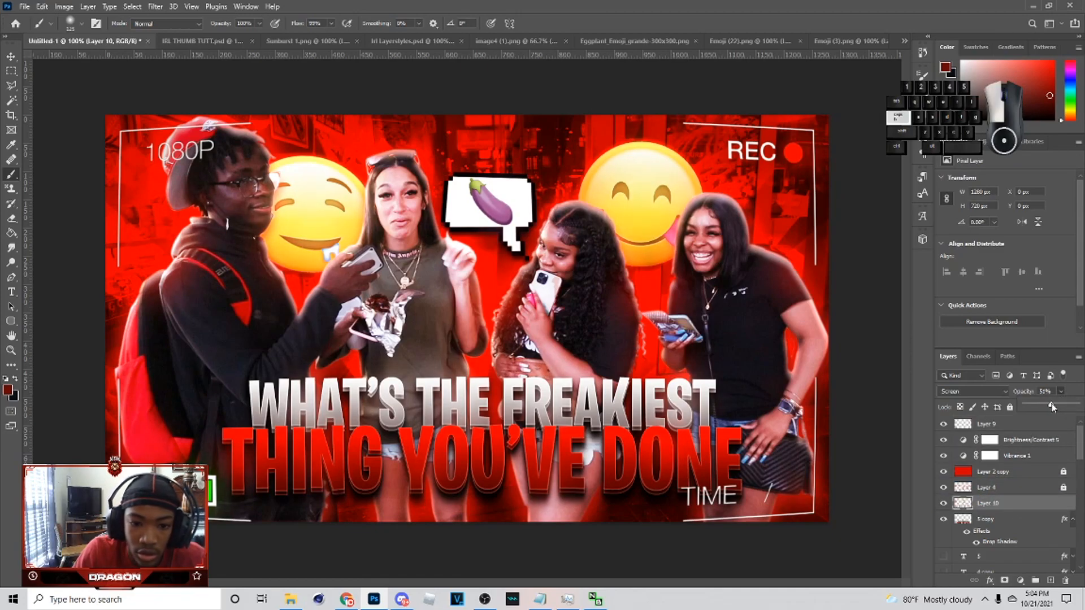
{"action": "left_click", "coordinate": [1050, 404]}
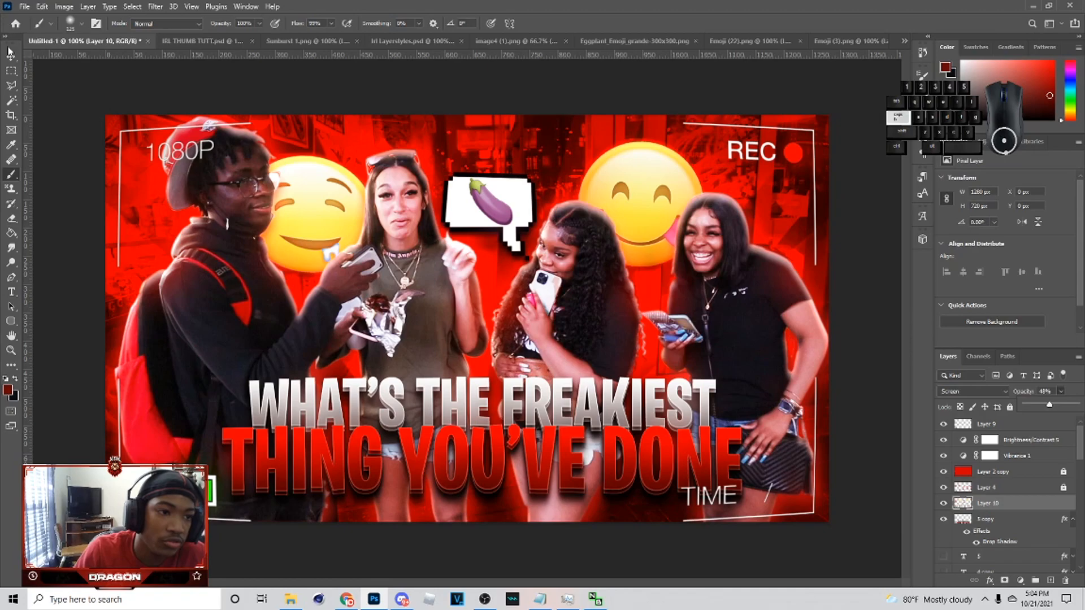
{"action": "key", "text": "v"}
- Group all layers from the viewfinder overlay down to Layer 1 copy 3 and duplicate the group
{"action": "left_click", "coordinate": [1045, 430]}
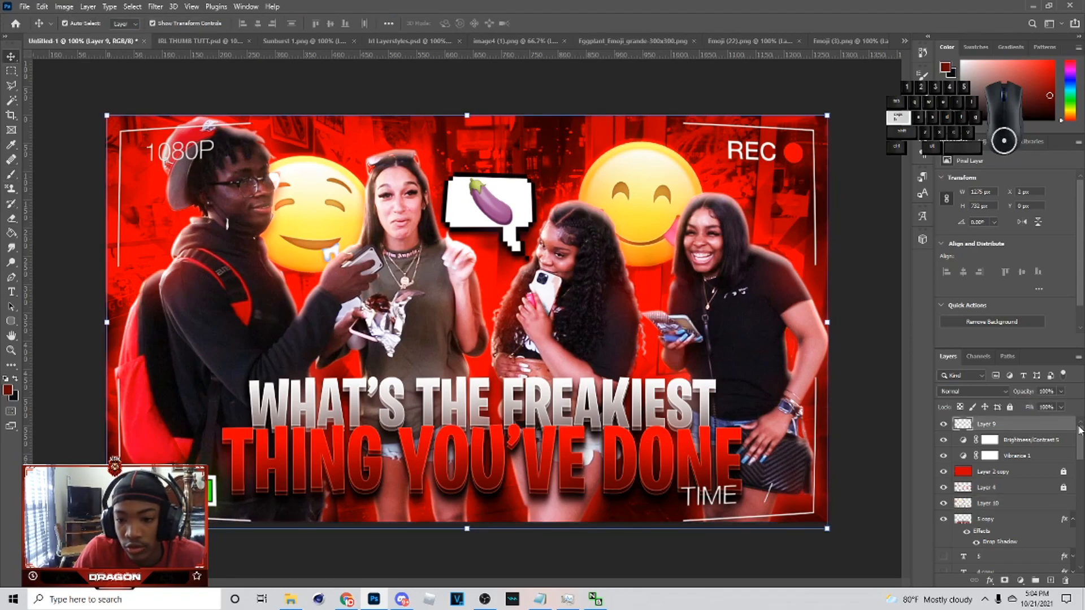
{"action": "scroll", "coordinate": [1050, 452], "scroll_direction": "down", "scroll_amount": 5}
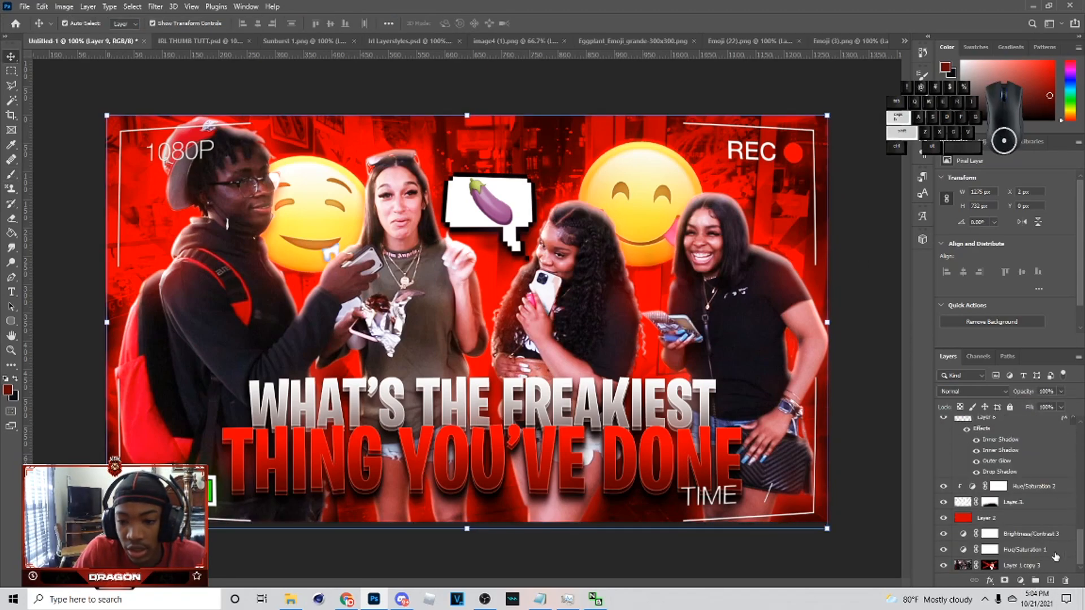
{"action": "left_click", "coordinate": [1026, 567], "text": "shift"}
{"action": "key", "text": "ctrl+g"}
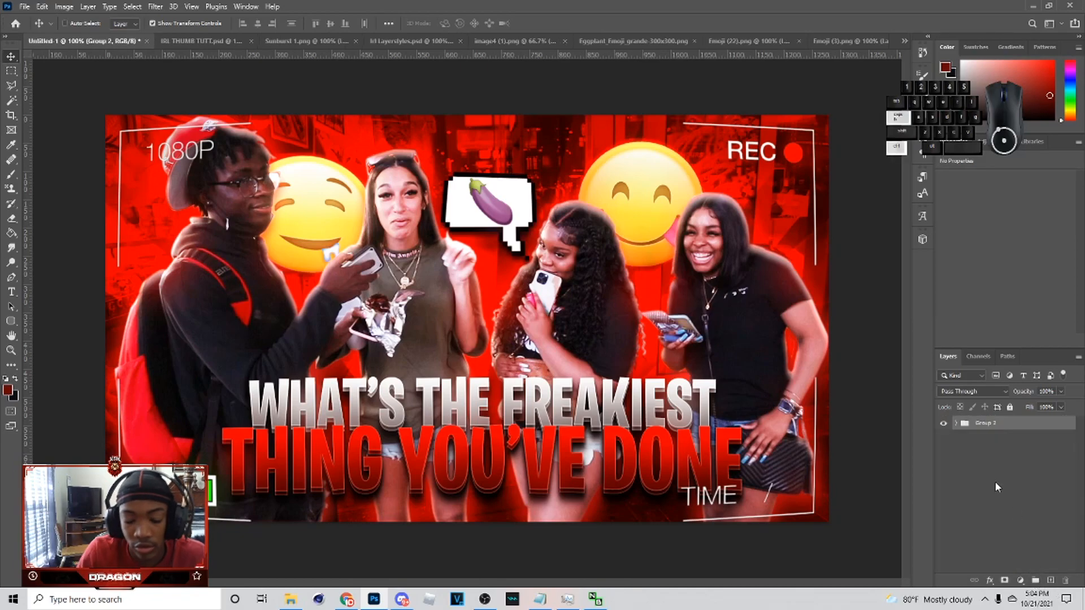
{"action": "key", "text": "ctrl+j"}
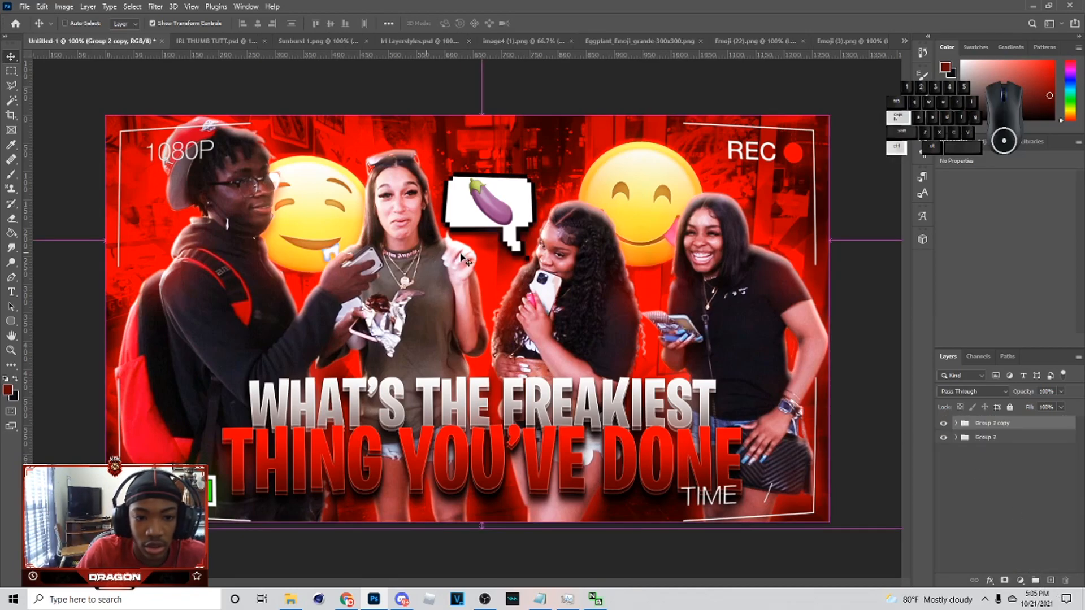
- Convert the Group 2 copy to a smart object and paste a merged copy of the whole canvas as a new layer
{"action": "right_click", "coordinate": [1003, 423]}
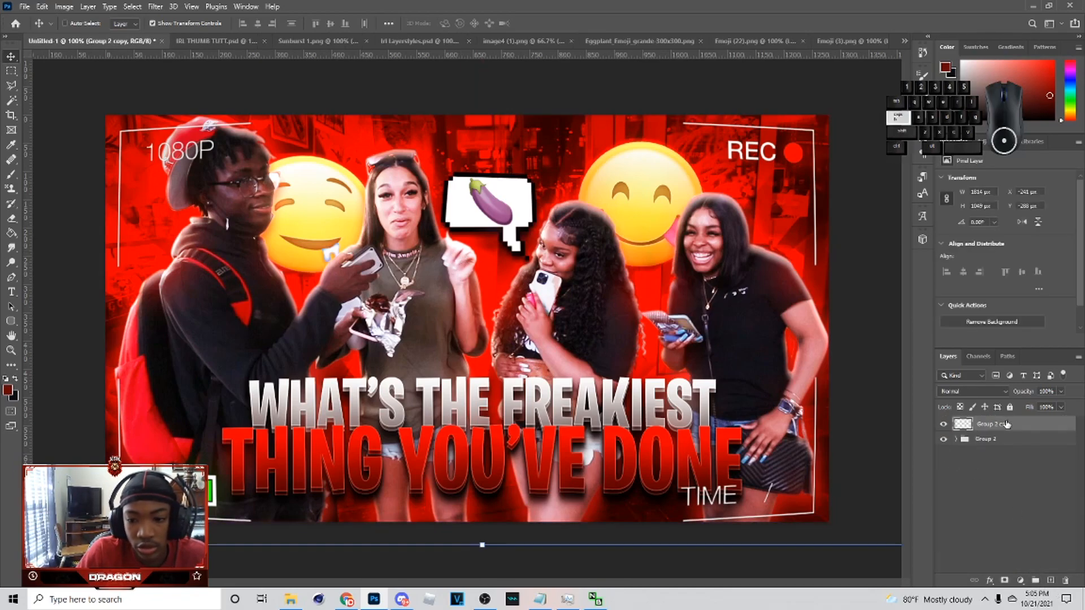
{"action": "left_click", "coordinate": [898, 266]}
{"action": "left_click", "coordinate": [10, 72]}
{"action": "key", "text": "ctrl+a"}
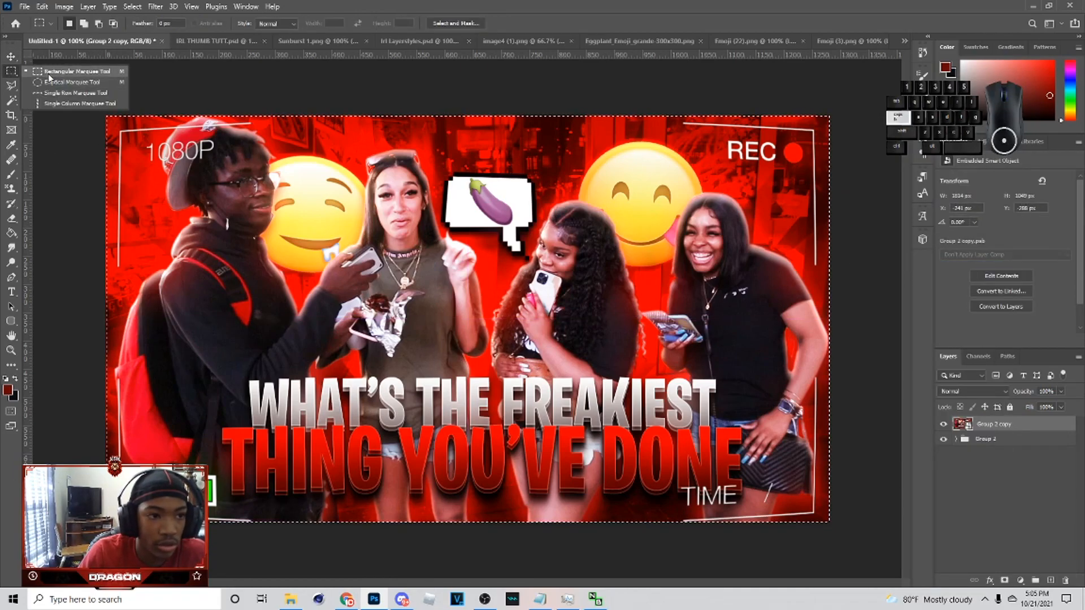
{"action": "key", "text": "ctrl+shift+c"}
{"action": "key", "text": "ctrl+v"}
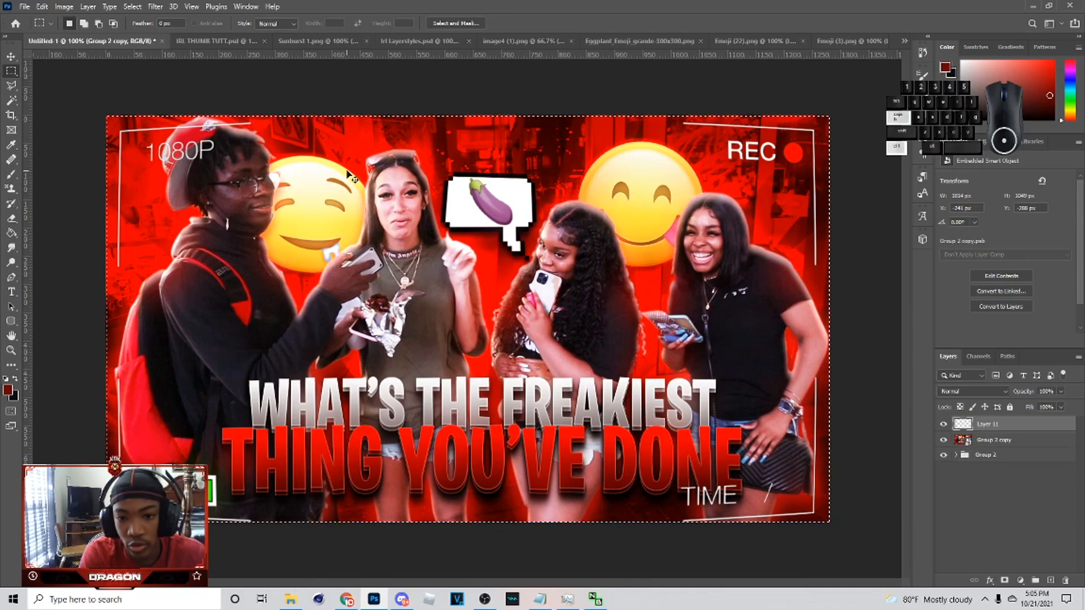
- Convert the pasted Layer 11 to a smart object and return to the Move tool
{"action": "right_click", "coordinate": [998, 422]}
{"action": "left_click", "coordinate": [941, 269]}
{"action": "mouse_move", "coordinate": [9, 38]}
{"action": "left_mouse_down"}
{"action": "mouse_move", "coordinate": [12, 56]}
{"action": "mouse_move", "coordinate": [38, 51]}
{"action": "mouse_move", "coordinate": [3, 55]}
{"action": "left_mouse_up"}
{"action": "left_click", "coordinate": [12, 55]}
- Open the Camera Raw filter for Layer 11 and show the end of its preset list
{"action": "left_click", "coordinate": [157, 6]}
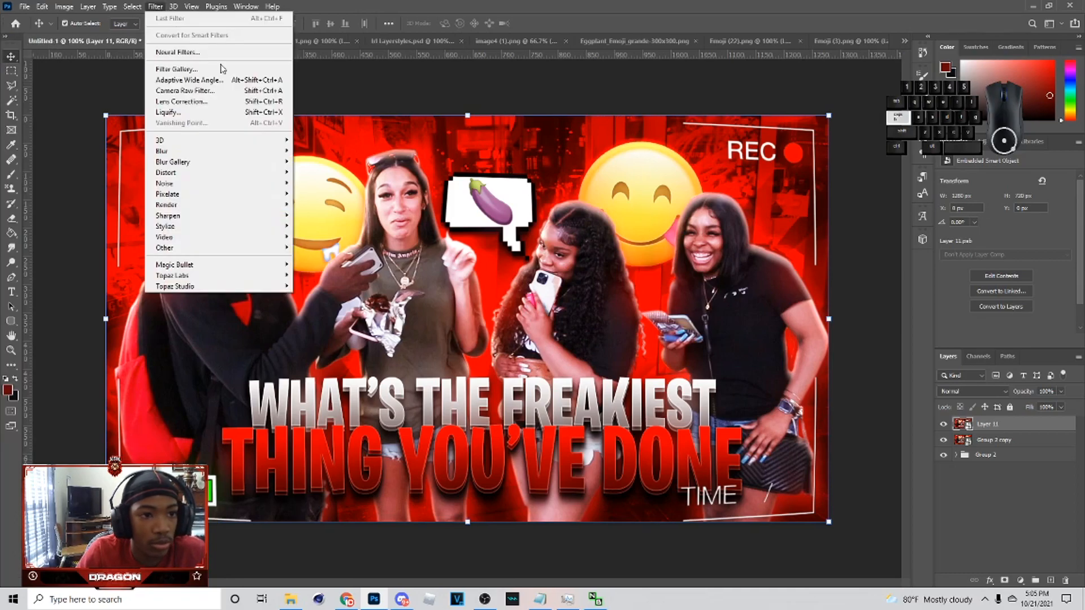
{"action": "left_click", "coordinate": [220, 91]}
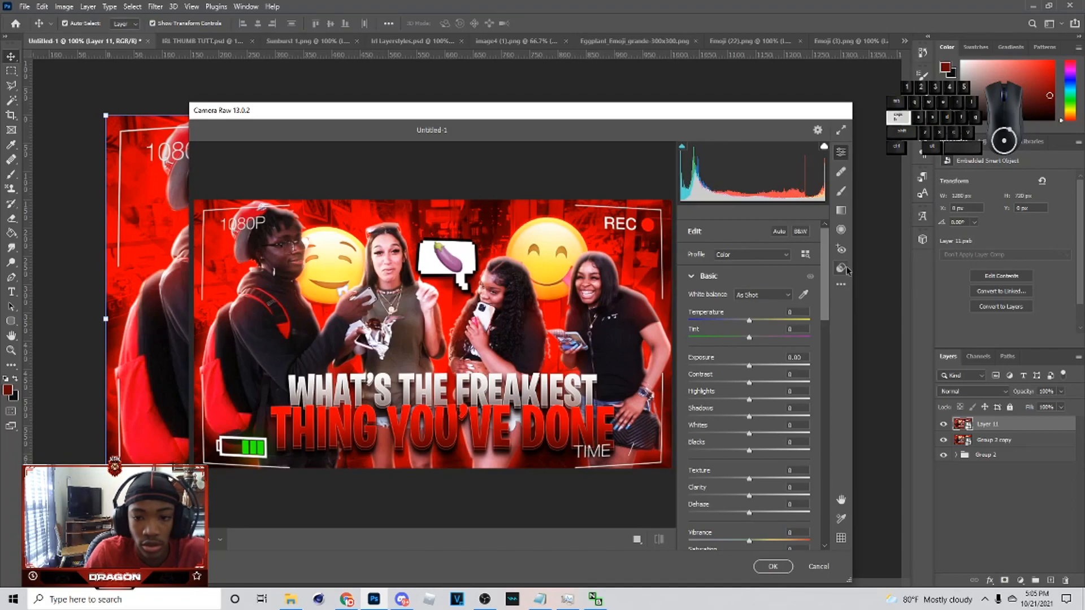
{"action": "left_click", "coordinate": [842, 269]}
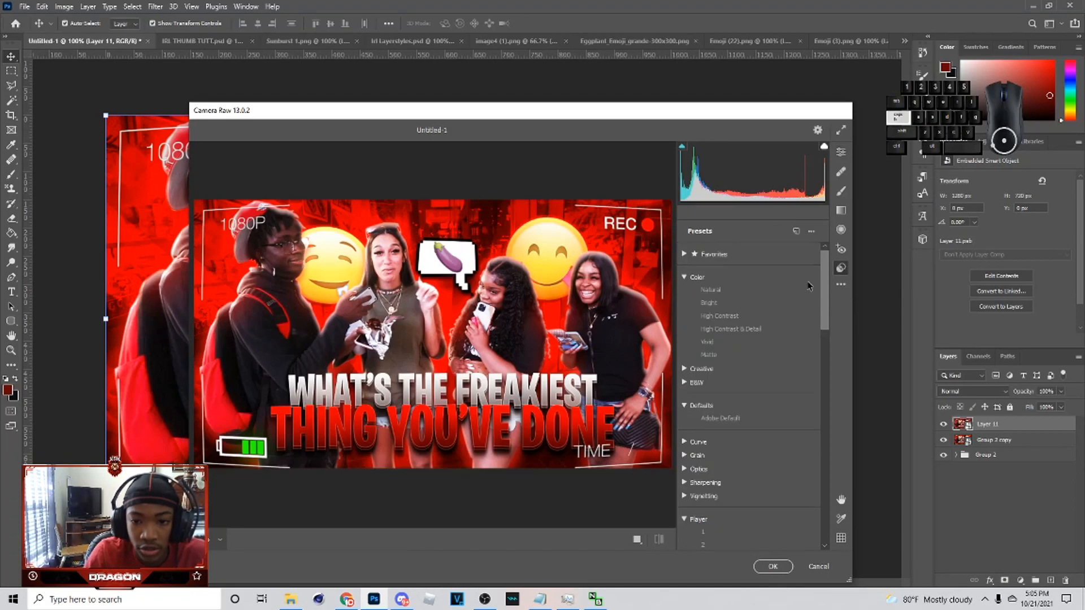
{"action": "left_click_drag", "start_coordinate": [825, 286], "coordinate": [700, 512]}
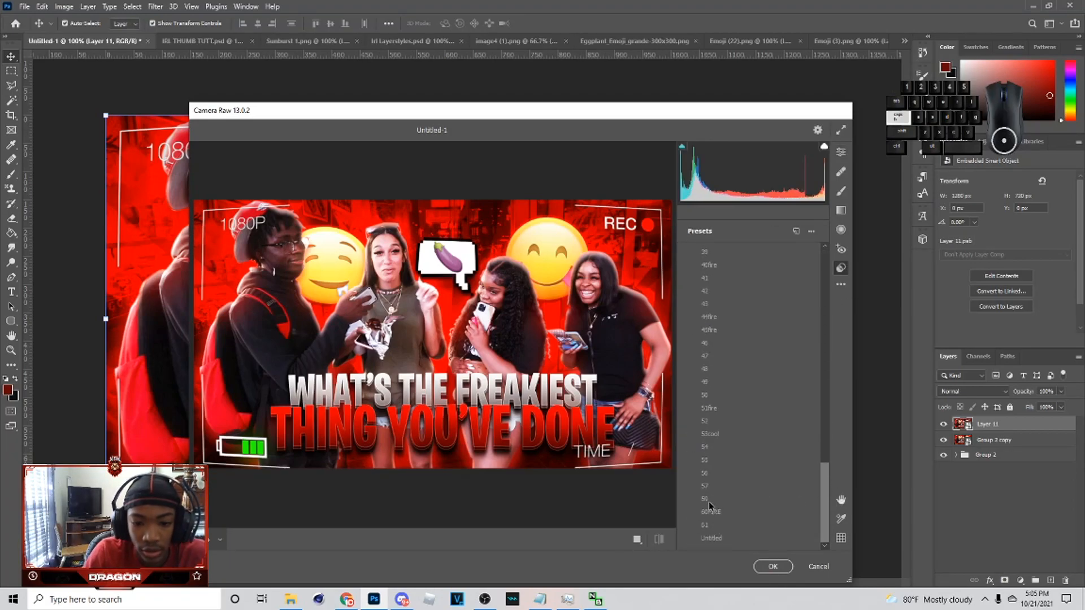
- Try the Camera Raw user presets 57, 42 and 31 on the thumbnail
{"action": "left_click", "coordinate": [704, 486]}
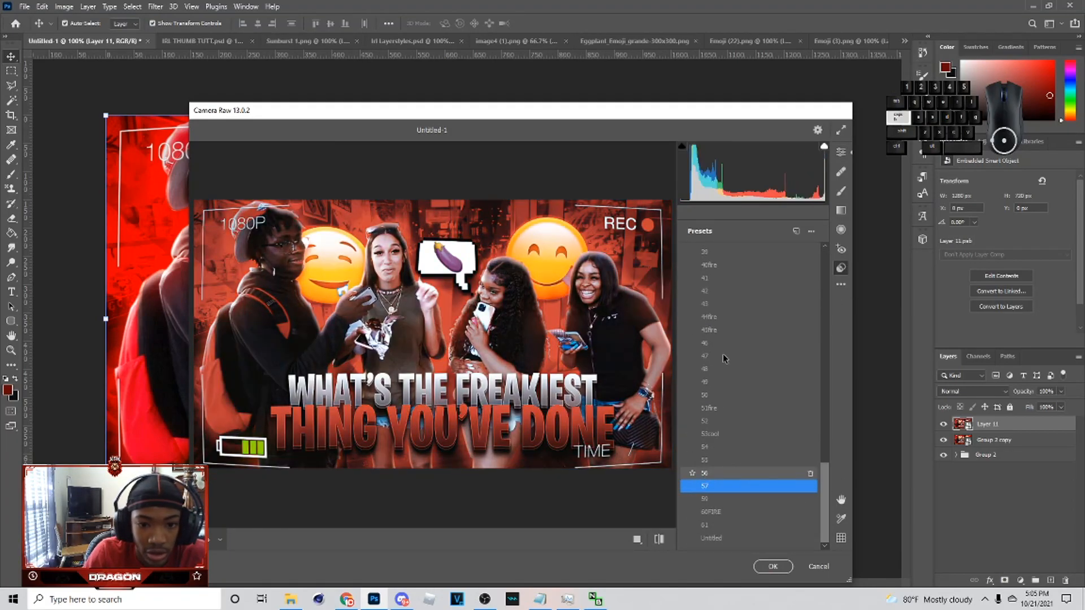
{"action": "left_click", "coordinate": [709, 292]}
{"action": "scroll", "coordinate": [722, 319], "scroll_direction": "up", "scroll_amount": 1}
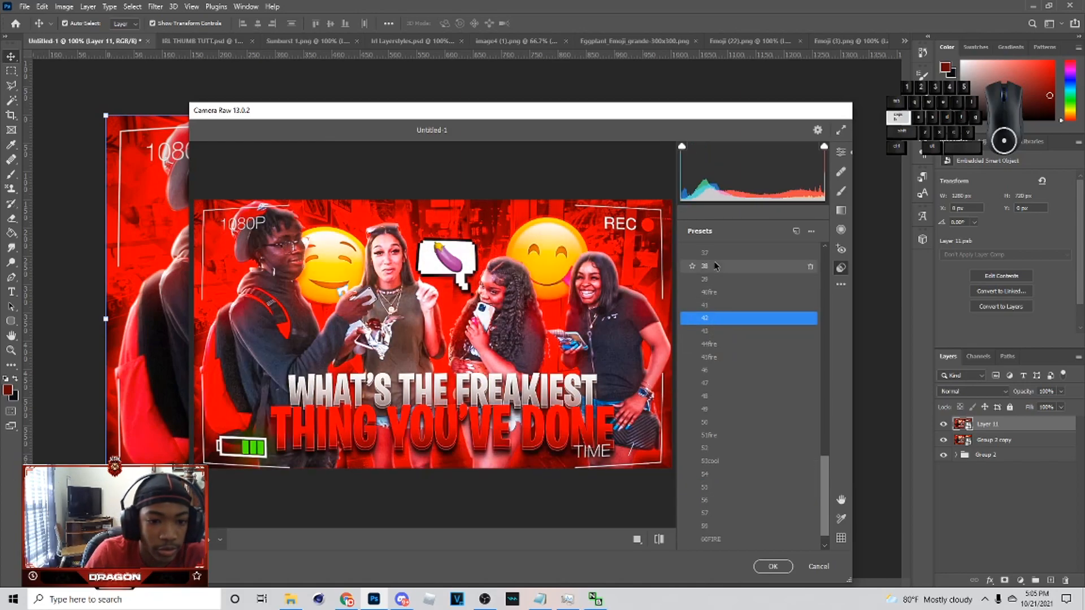
{"action": "scroll", "coordinate": [713, 271], "scroll_direction": "up", "scroll_amount": 2}
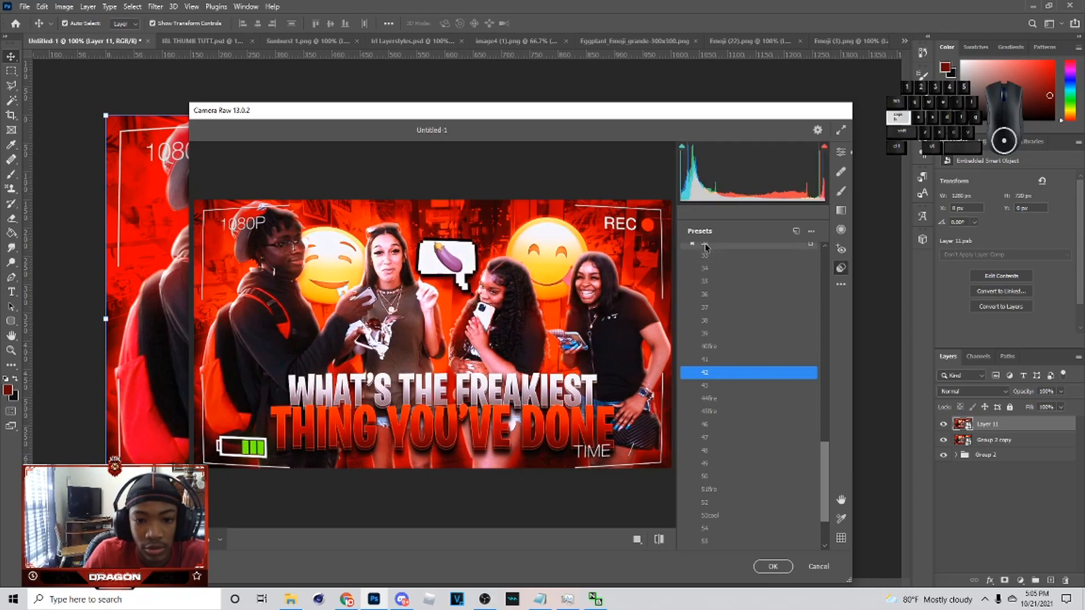
{"action": "scroll", "coordinate": [711, 253], "scroll_direction": "up", "scroll_amount": 1}
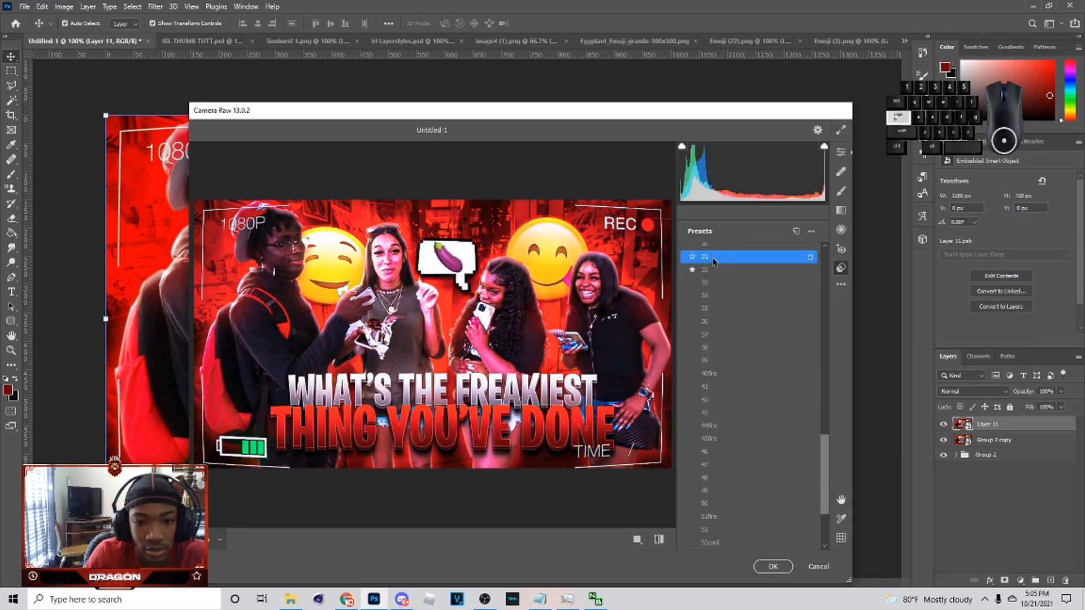
{"action": "scroll", "coordinate": [714, 263], "scroll_direction": "up", "scroll_amount": 1}
{"action": "left_click", "coordinate": [713, 269]}
{"action": "scroll", "coordinate": [718, 301], "scroll_direction": "up", "scroll_amount": 4}
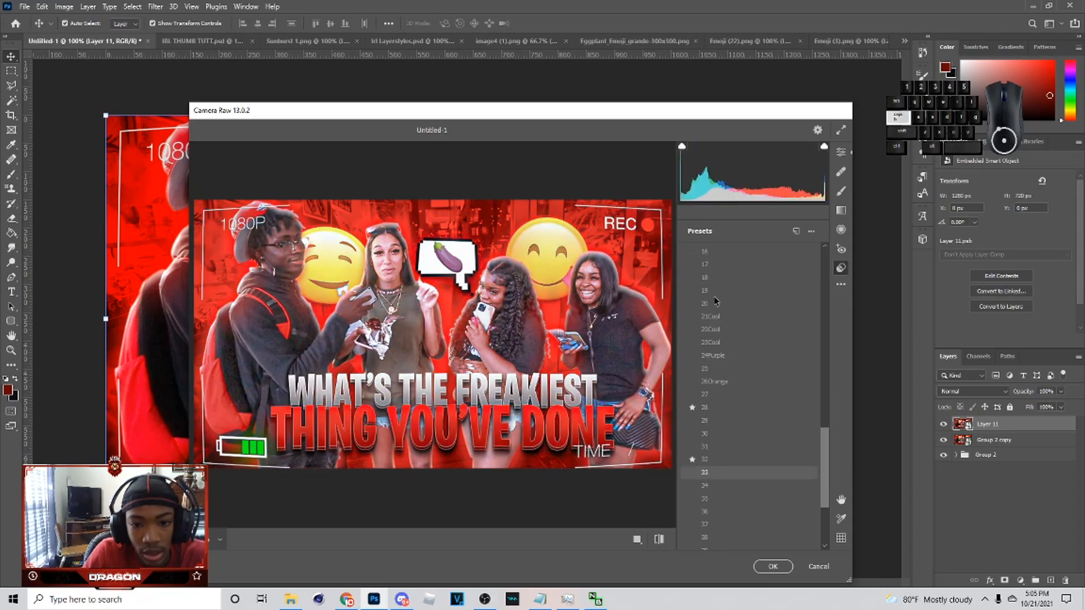
- Try the Camera Raw user presets 28, 19, 18, 14, 7 and 6 on the thumbnail
{"action": "left_click", "coordinate": [705, 410]}
{"action": "left_click", "coordinate": [709, 290]}
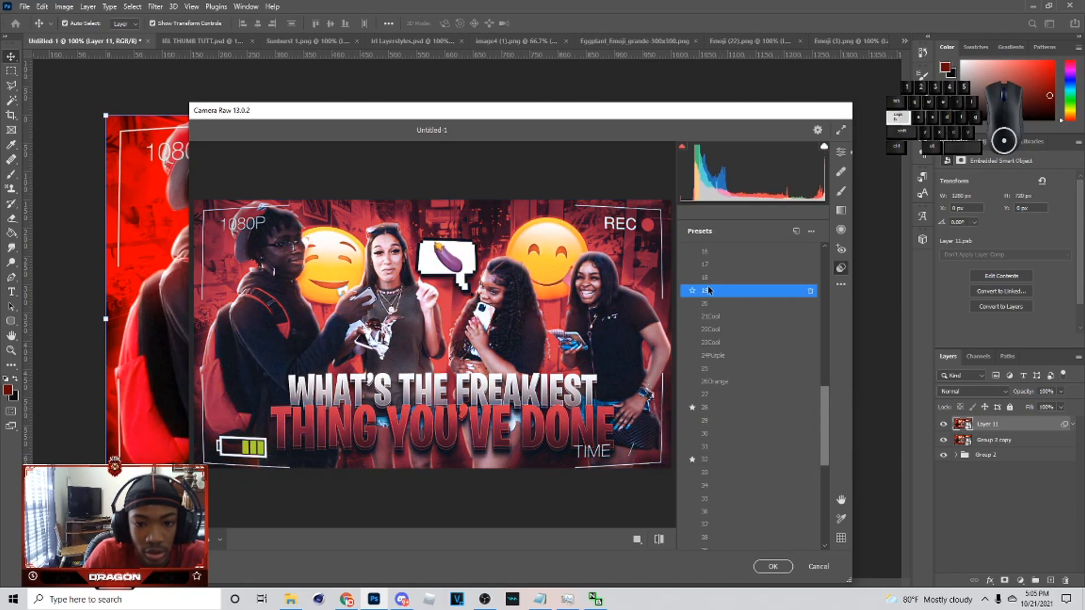
{"action": "left_click", "coordinate": [710, 278]}
{"action": "scroll", "coordinate": [712, 285], "scroll_direction": "up", "scroll_amount": 1}
{"action": "left_click", "coordinate": [713, 285]}
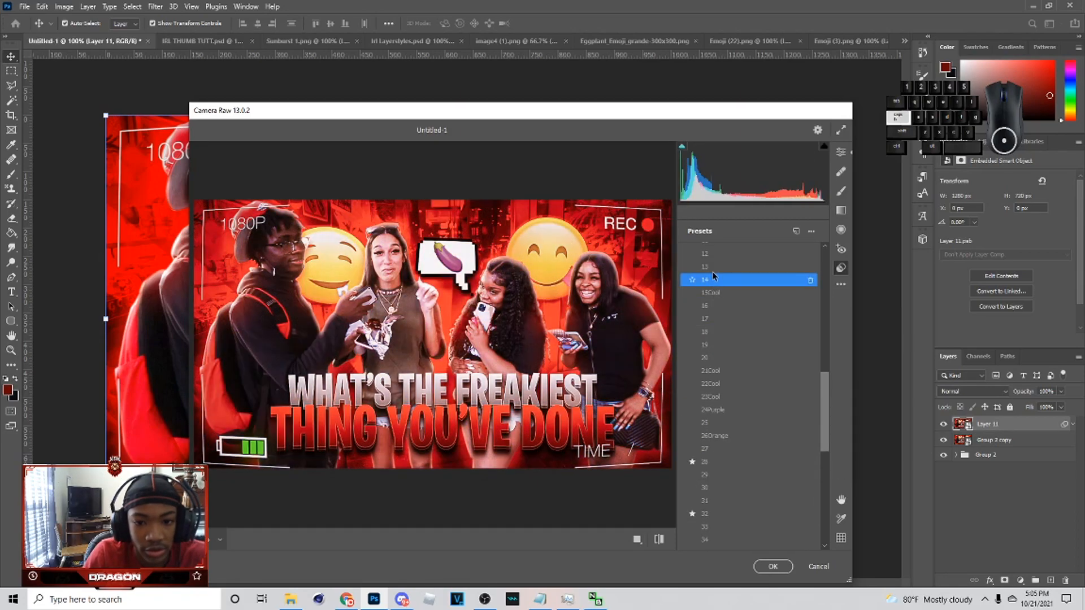
{"action": "scroll", "coordinate": [723, 285], "scroll_direction": "up", "scroll_amount": 2}
{"action": "left_click", "coordinate": [708, 270]}
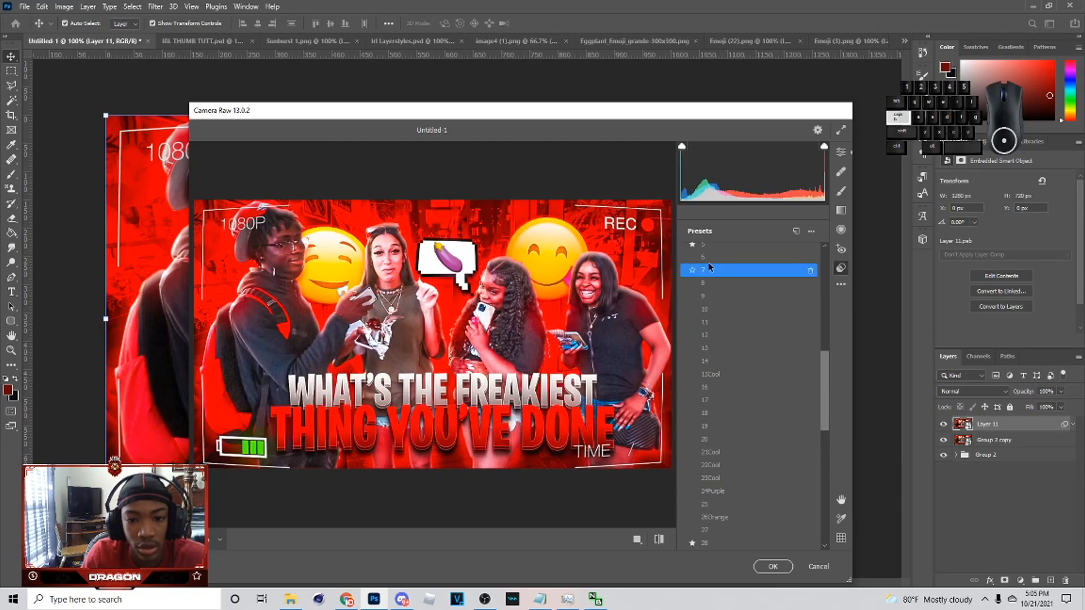
{"action": "left_click", "coordinate": [707, 258]}
{"action": "scroll", "coordinate": [713, 281], "scroll_direction": "up", "scroll_amount": 2}
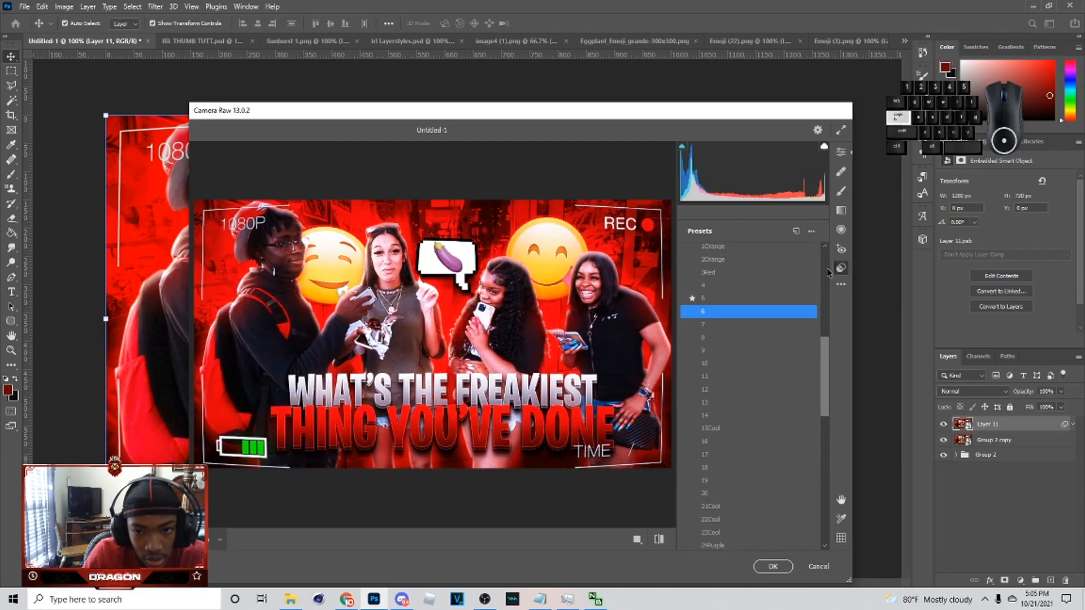
- Apply preset 1 of the Player group and set the Texture to +42
{"action": "scroll", "coordinate": [753, 376], "scroll_direction": "up", "scroll_amount": 10}
{"action": "left_click", "coordinate": [713, 497]}
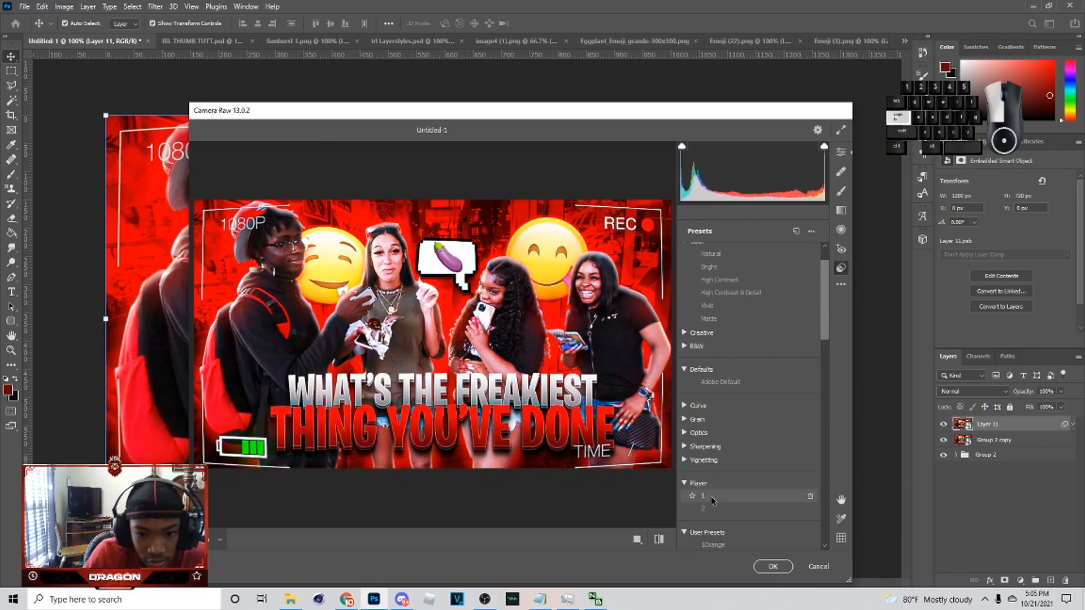
{"action": "left_click", "coordinate": [841, 152]}
{"action": "scroll", "coordinate": [751, 367], "scroll_direction": "down", "scroll_amount": 5}
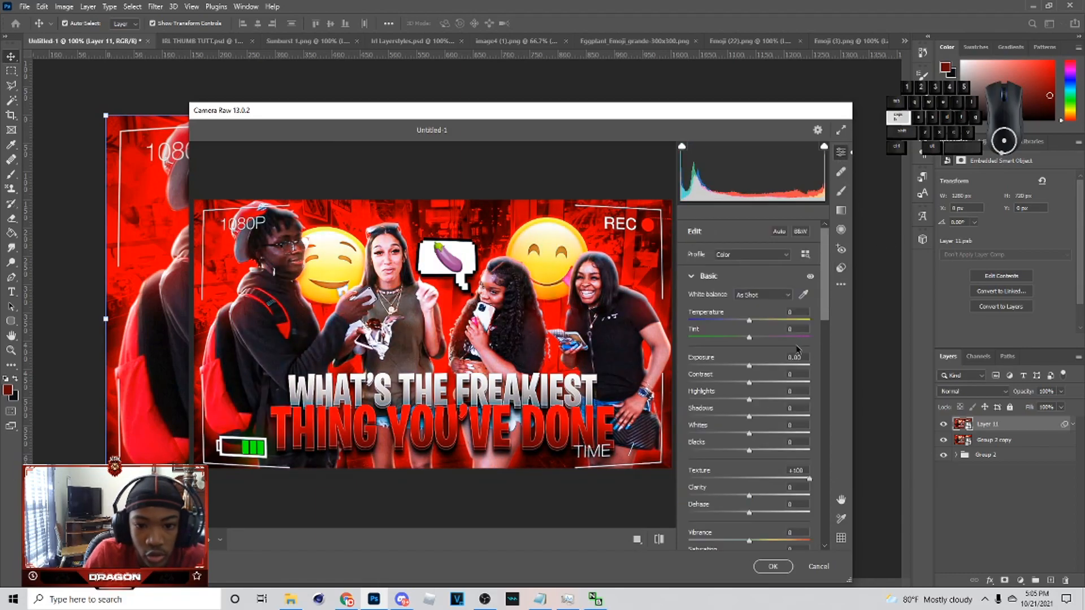
{"action": "left_click", "coordinate": [769, 317]}
{"action": "scroll", "coordinate": [781, 418], "scroll_direction": "up", "scroll_amount": 3}
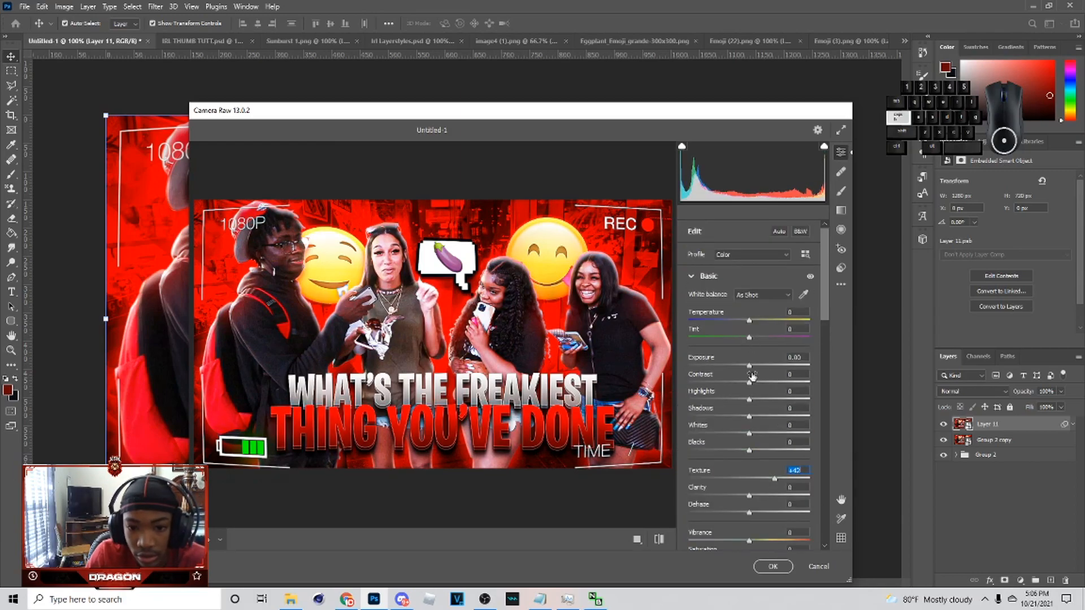
- Set Contrast to +11, Exposure to +0.10, Blacks to +7 and Whites to +11
{"action": "left_click_drag", "start_coordinate": [749, 383], "coordinate": [755, 383]}
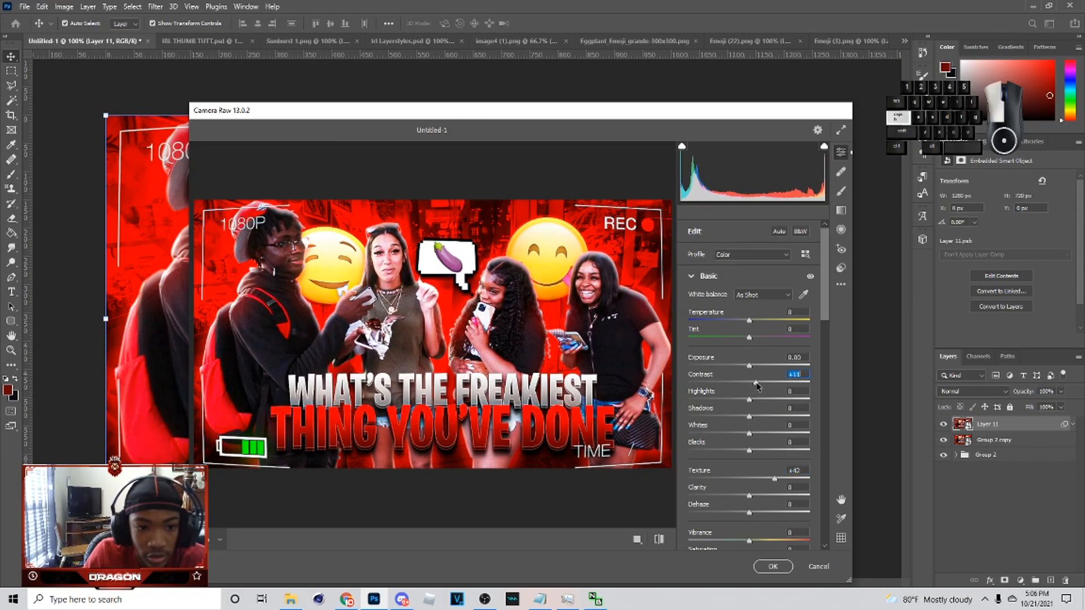
{"action": "scroll", "coordinate": [751, 384], "scroll_direction": "down", "scroll_amount": 2}
{"action": "left_click_drag", "start_coordinate": [747, 285], "coordinate": [754, 287]}
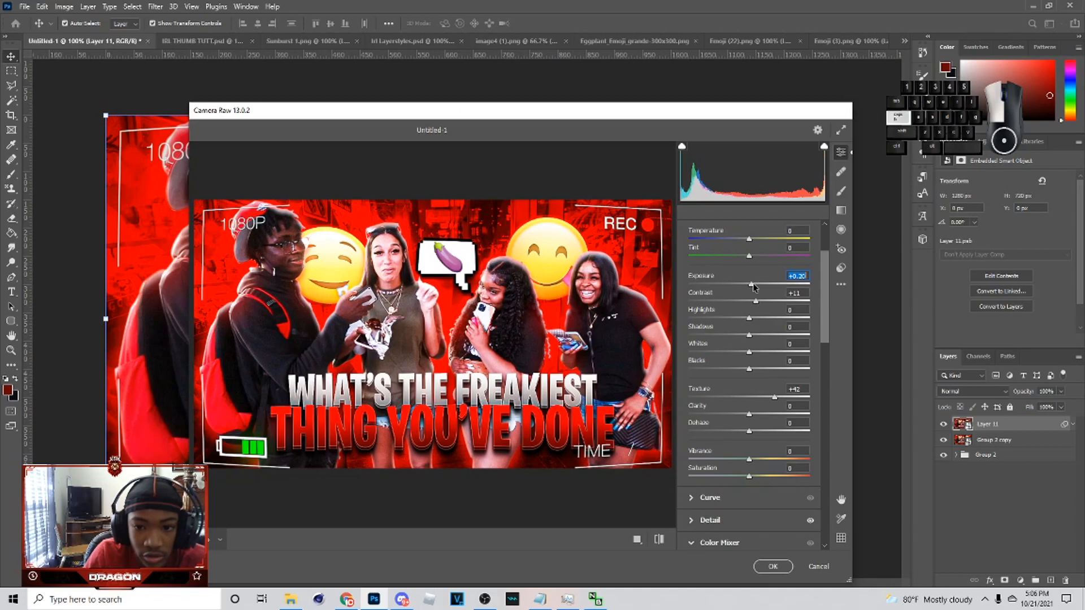
{"action": "left_click_drag", "start_coordinate": [751, 370], "coordinate": [756, 354]}
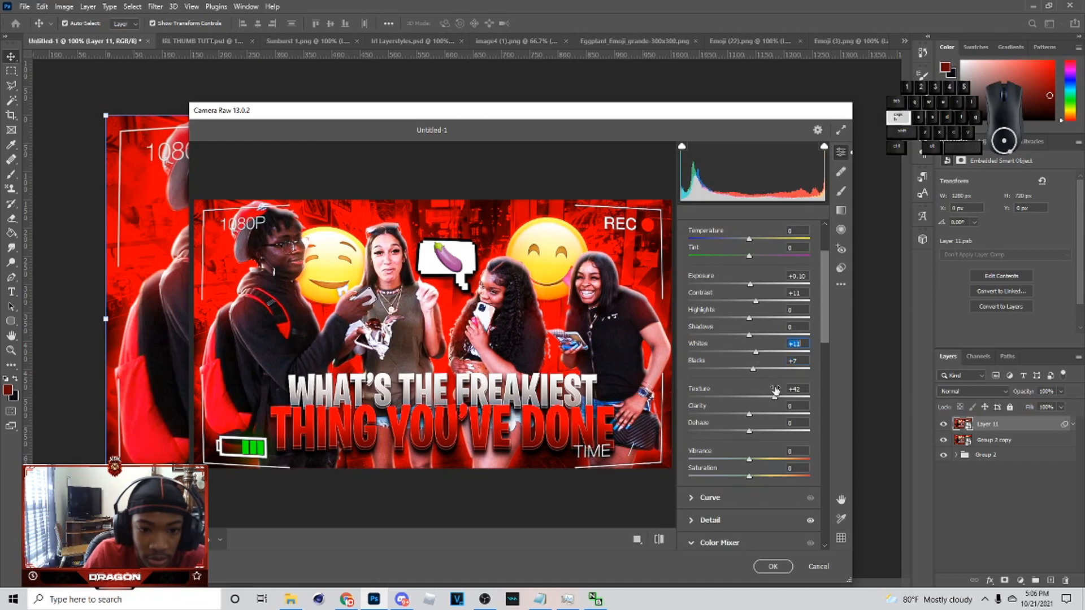
{"action": "scroll", "coordinate": [752, 367], "scroll_direction": "down", "scroll_amount": 2}
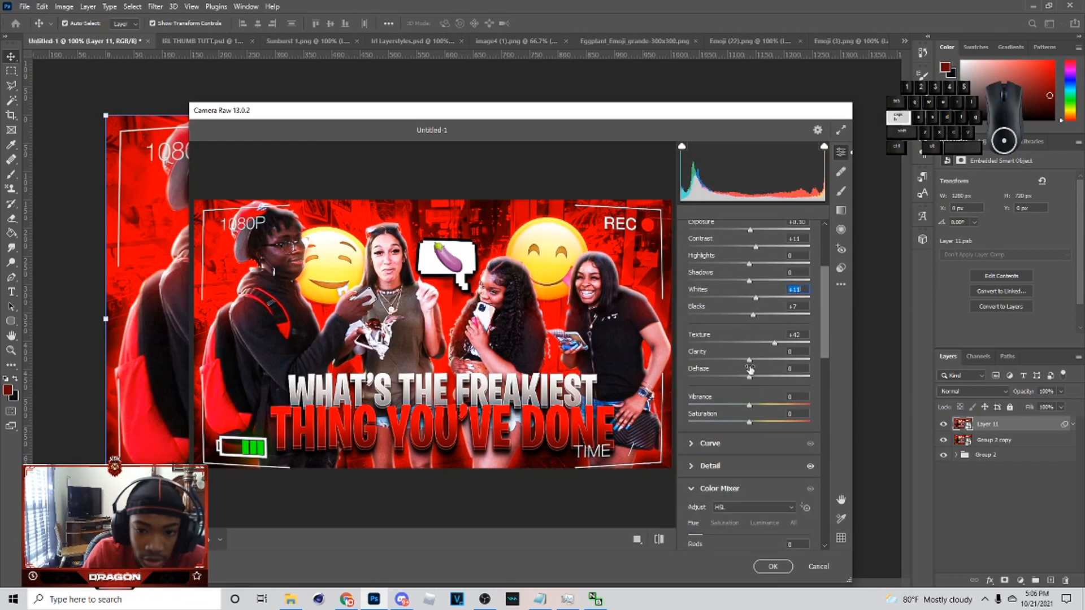
- Raise Clarity, Dehaze and Vibrance slightly and apply the Camera Raw filter to Layer 11
{"action": "mouse_move", "coordinate": [751, 365]}
{"action": "left_mouse_down"}
{"action": "mouse_move", "coordinate": [751, 398]}
{"action": "mouse_move", "coordinate": [755, 384]}
{"action": "left_mouse_up"}
{"action": "scroll", "coordinate": [755, 377], "scroll_direction": "down", "scroll_amount": 1}
{"action": "left_click", "coordinate": [752, 380]}
{"action": "scroll", "coordinate": [767, 401], "scroll_direction": "down", "scroll_amount": 10}
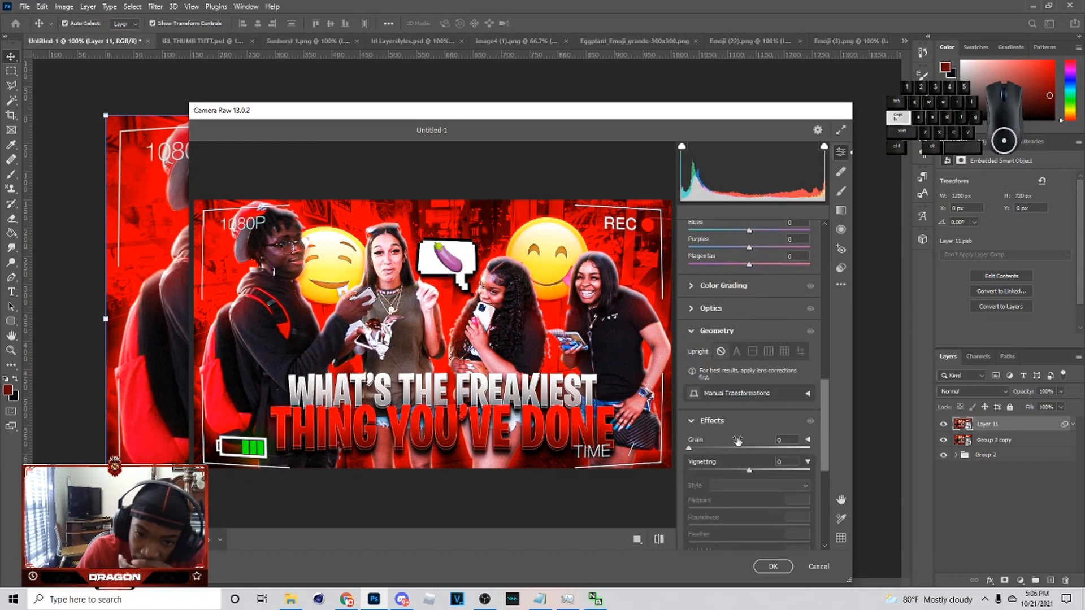
{"action": "scroll", "coordinate": [738, 441], "scroll_direction": "down", "scroll_amount": 5}
{"action": "left_click", "coordinate": [770, 565]}
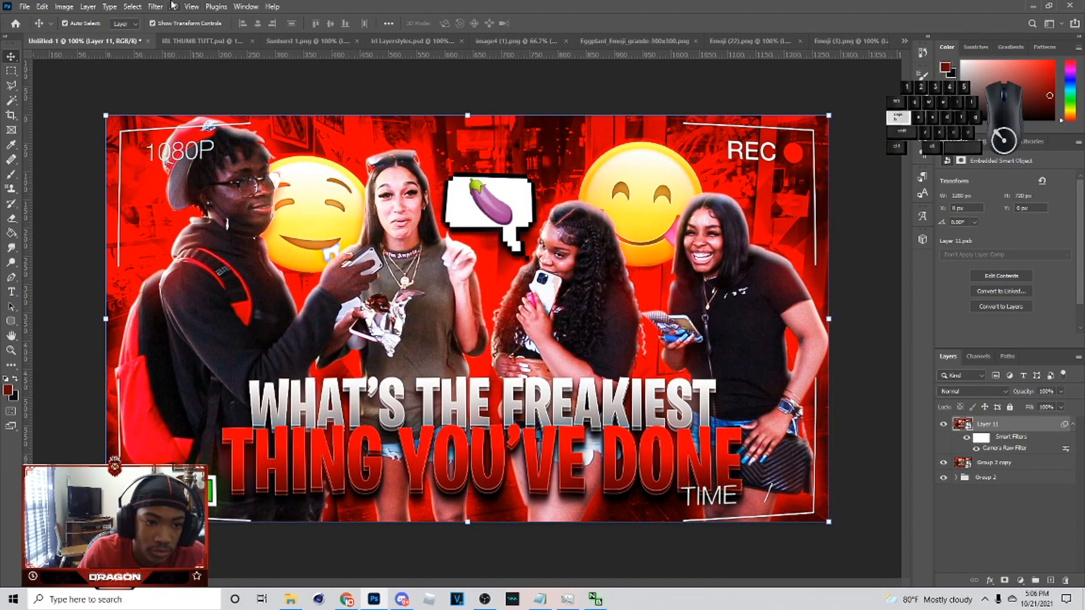
- Open Layer 11 in Magic Bullet PhotoLooks and set the second Chromatic Aberration value, green/magenta, to +0.120
{"action": "left_click", "coordinate": [153, 7]}
{"action": "key", "text": "Escape"}
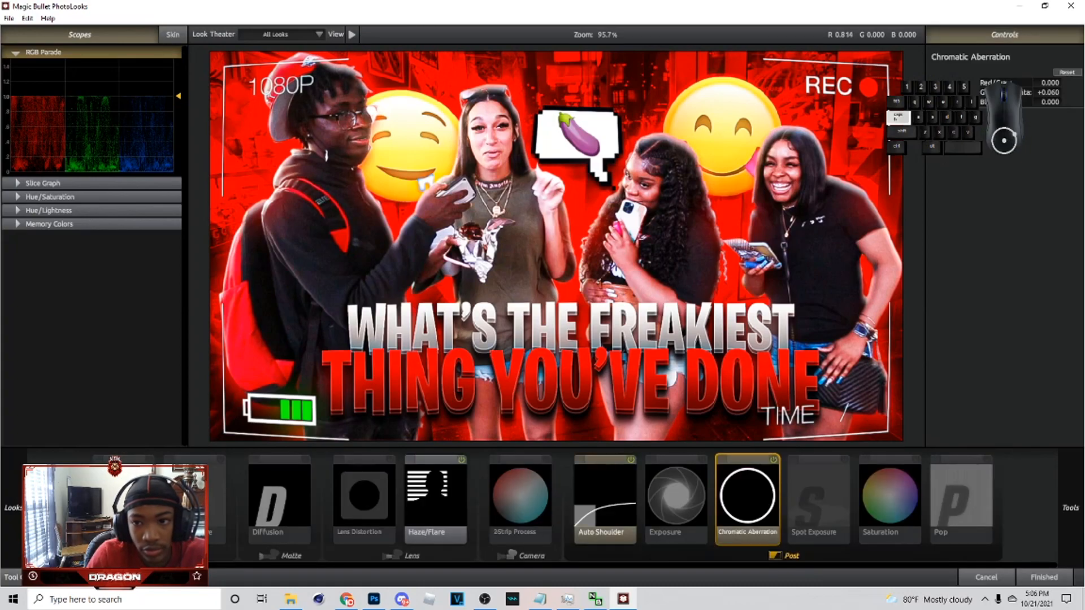
{"action": "left_click_drag", "start_coordinate": [1049, 92], "coordinate": [1055, 92]}
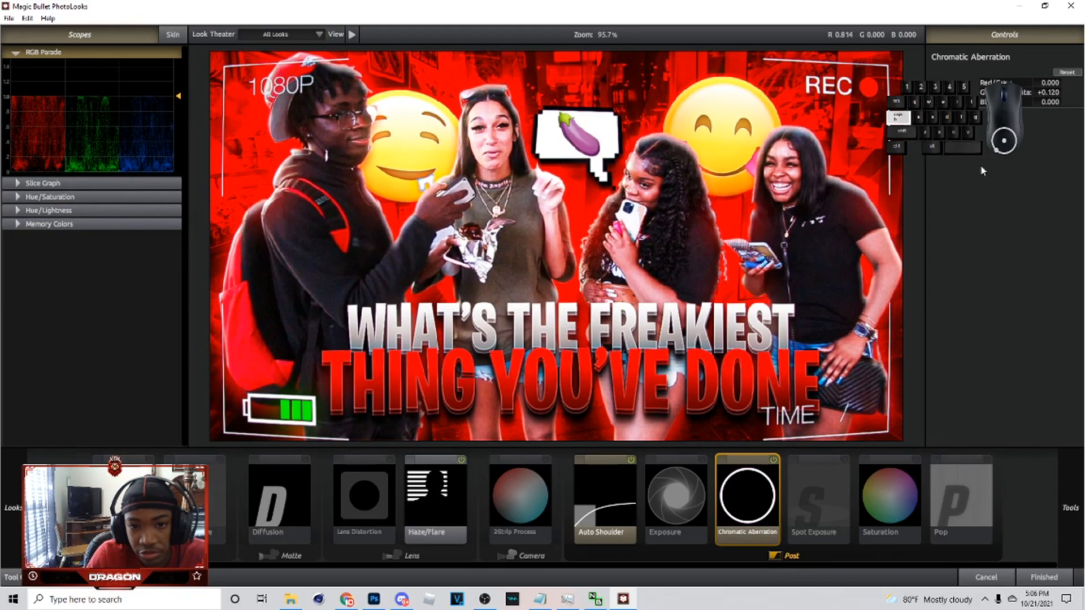
- Try the 2-Strip Process at 100% sensitivity and disable it again
{"action": "left_click", "coordinate": [529, 515]}
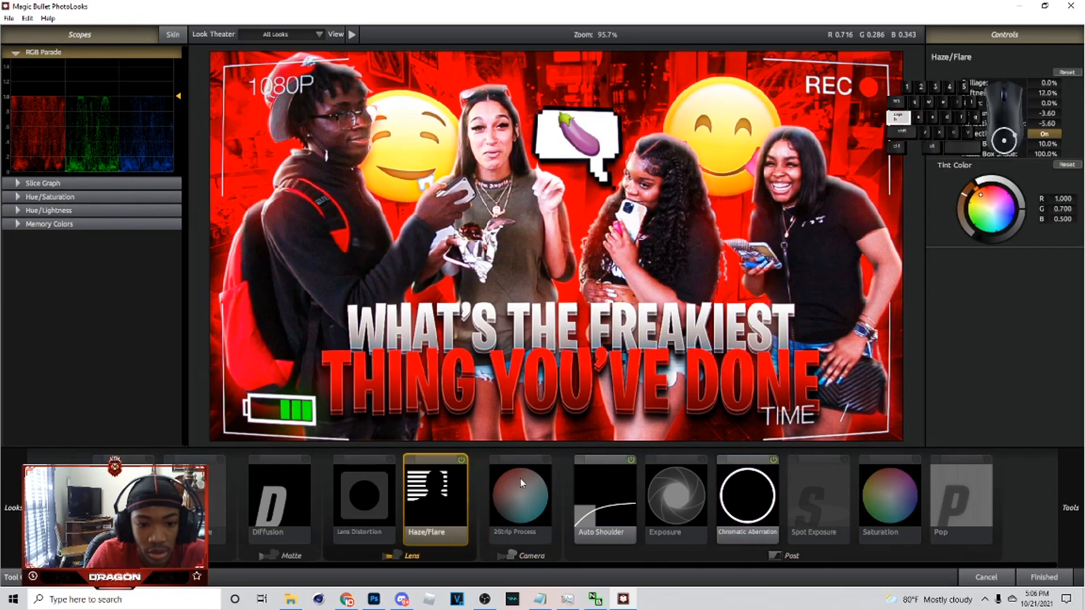
{"action": "left_click", "coordinate": [547, 460]}
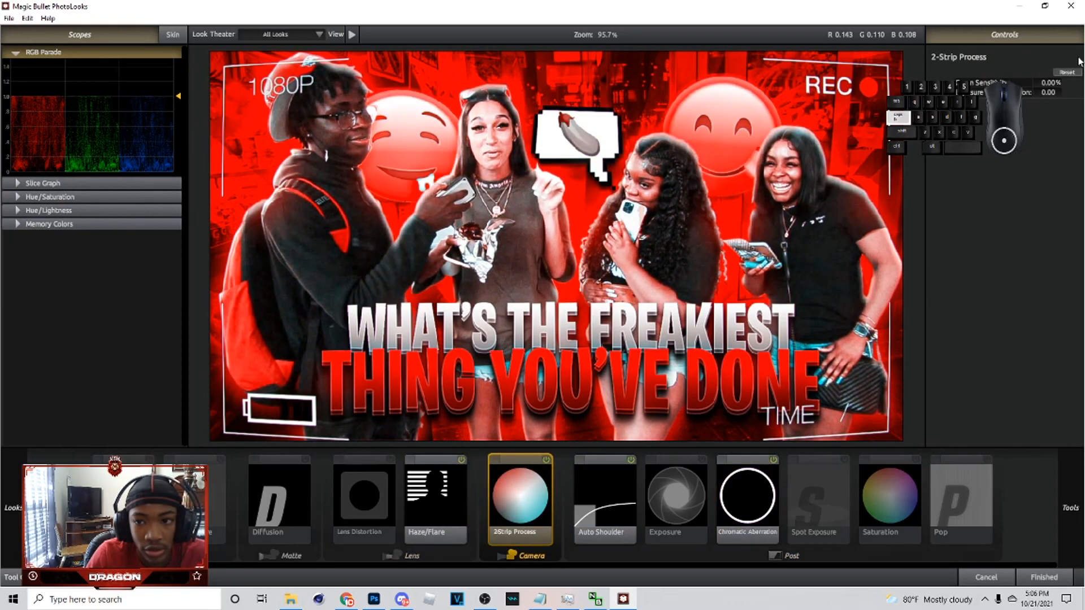
{"action": "left_click_drag", "start_coordinate": [1045, 82], "coordinate": [1079, 83]}
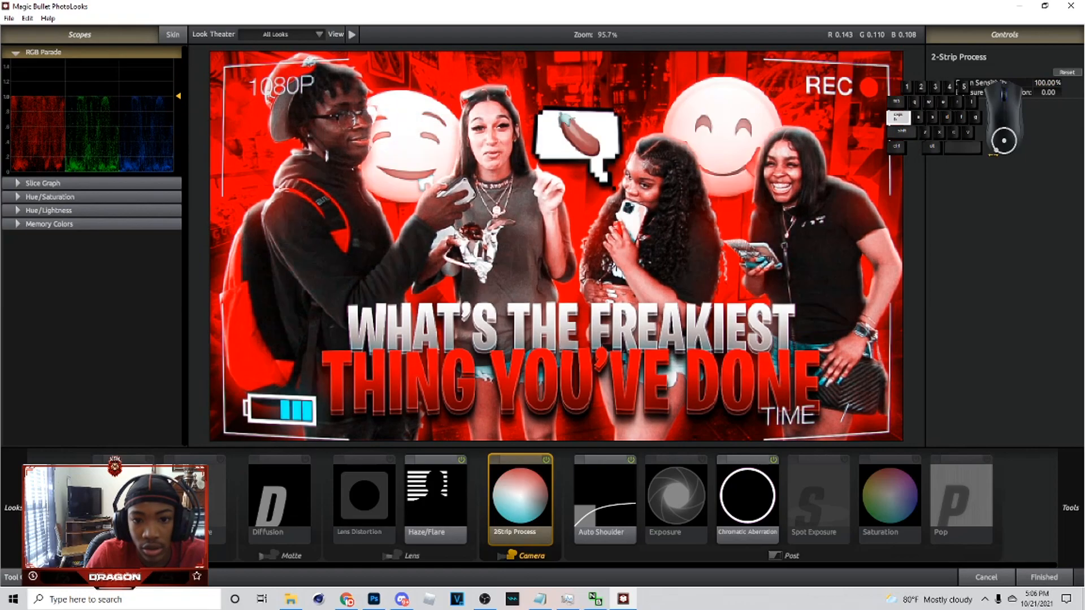
{"action": "left_click", "coordinate": [547, 460]}
- Enable Diffusion in the look and set its first two values to 0.89% and 0.27
{"action": "left_click", "coordinate": [435, 497]}
{"action": "left_click", "coordinate": [256, 468]}
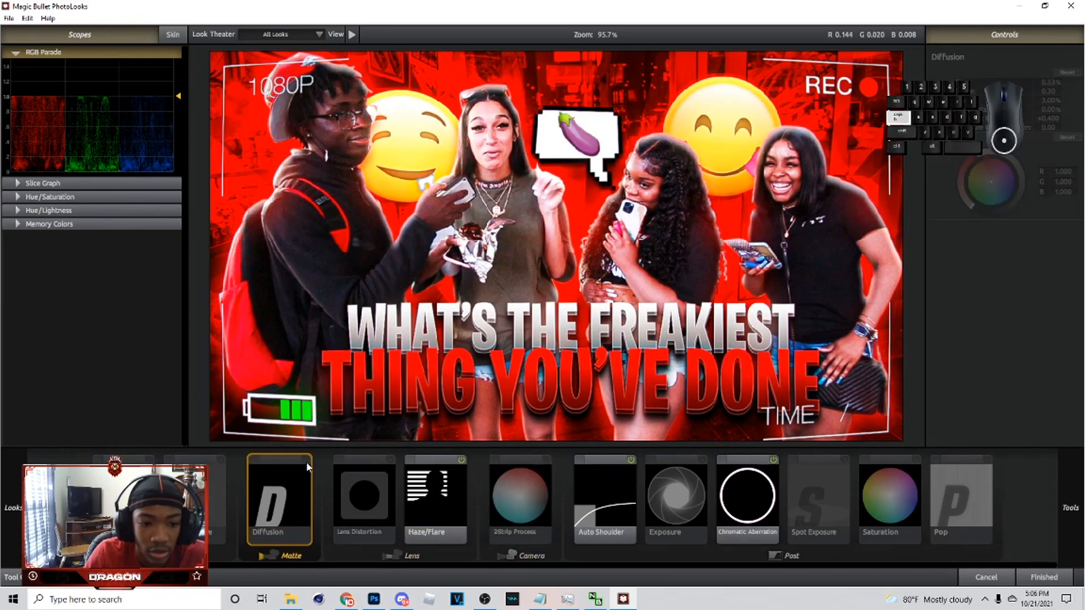
{"action": "left_click", "coordinate": [306, 461]}
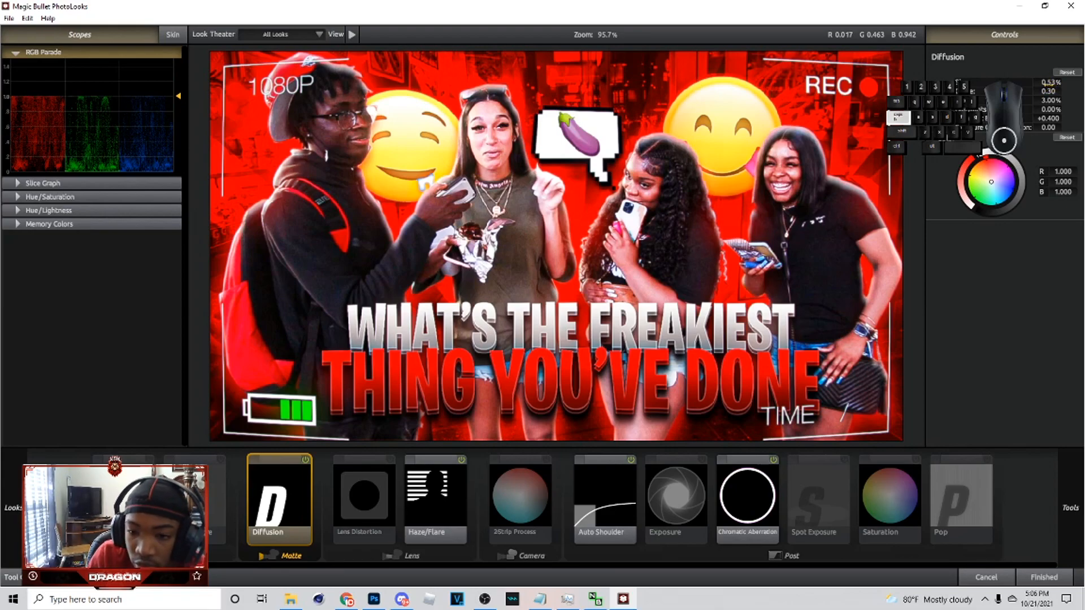
{"action": "left_click_drag", "start_coordinate": [1050, 84], "coordinate": [1045, 83]}
{"action": "mouse_move", "coordinate": [1047, 91]}
{"action": "left_mouse_down"}
{"action": "mouse_move", "coordinate": [1054, 82]}
{"action": "mouse_move", "coordinate": [1044, 83]}
{"action": "left_mouse_up"}
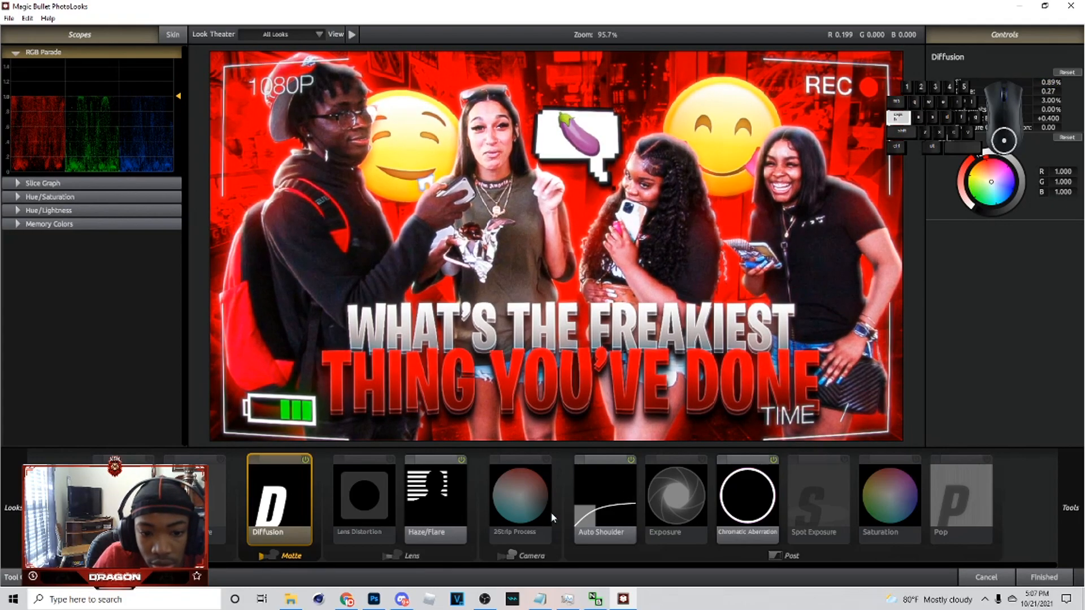
- Check the Auto Shoulder and Chromatic Aberration tools and apply the finished look to Layer 11
{"action": "left_click", "coordinate": [605, 497]}
{"action": "left_click", "coordinate": [747, 497]}
{"action": "left_click", "coordinate": [1043, 577]}
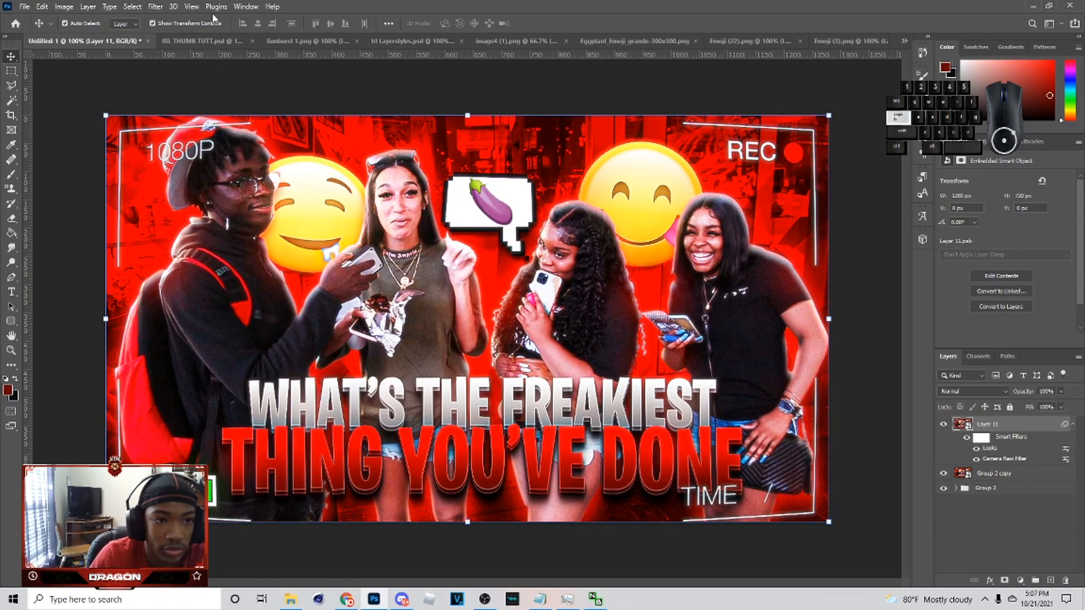
- Apply Topaz Adjust 5 to Layer 11 with the Details strength set to 1.27
{"action": "left_click", "coordinate": [174, 6]}
{"action": "left_click", "coordinate": [155, 6]}
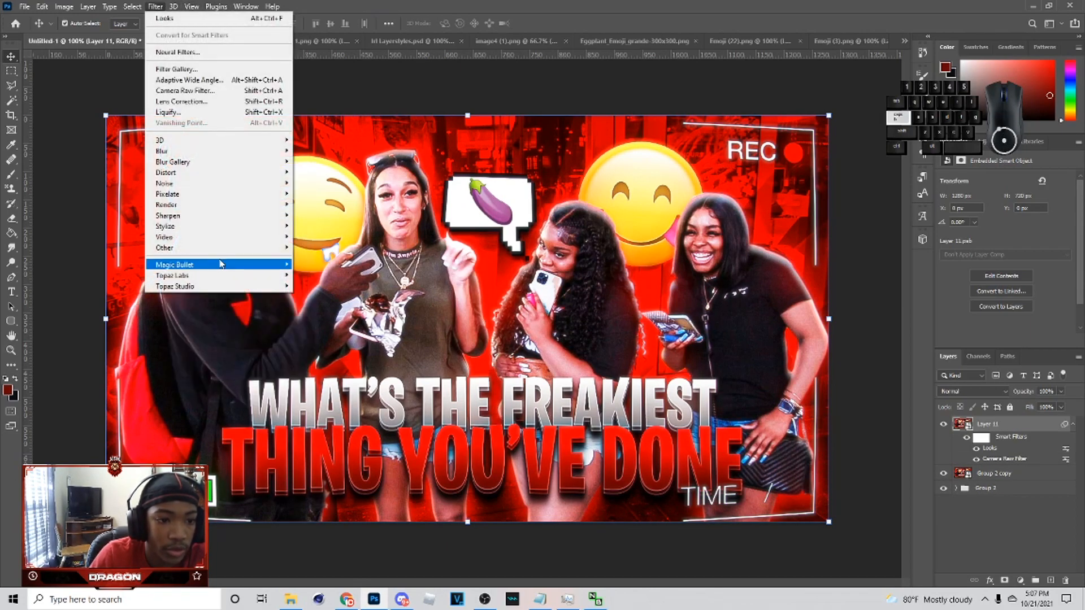
{"action": "mouse_move", "coordinate": [229, 276]}
{"action": "left_click", "coordinate": [303, 275]}
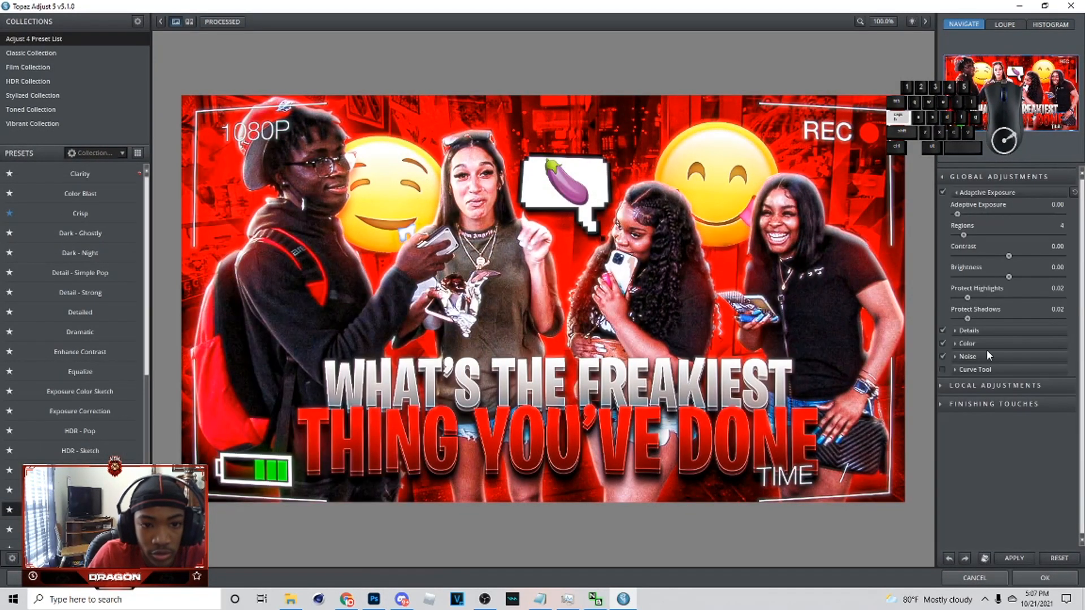
{"action": "left_click", "coordinate": [968, 330]}
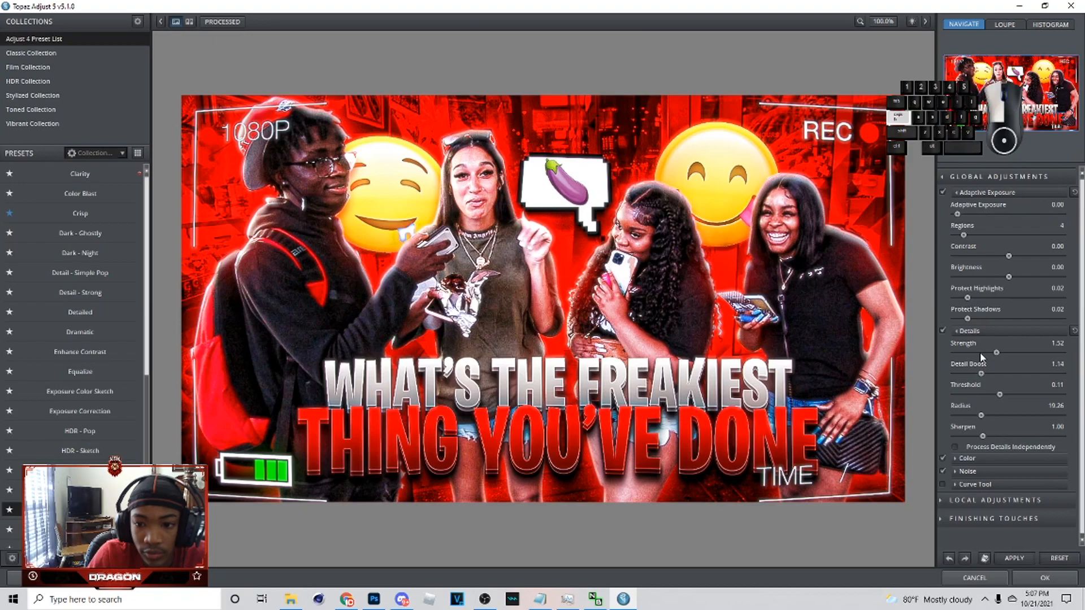
{"action": "left_click", "coordinate": [1033, 577]}
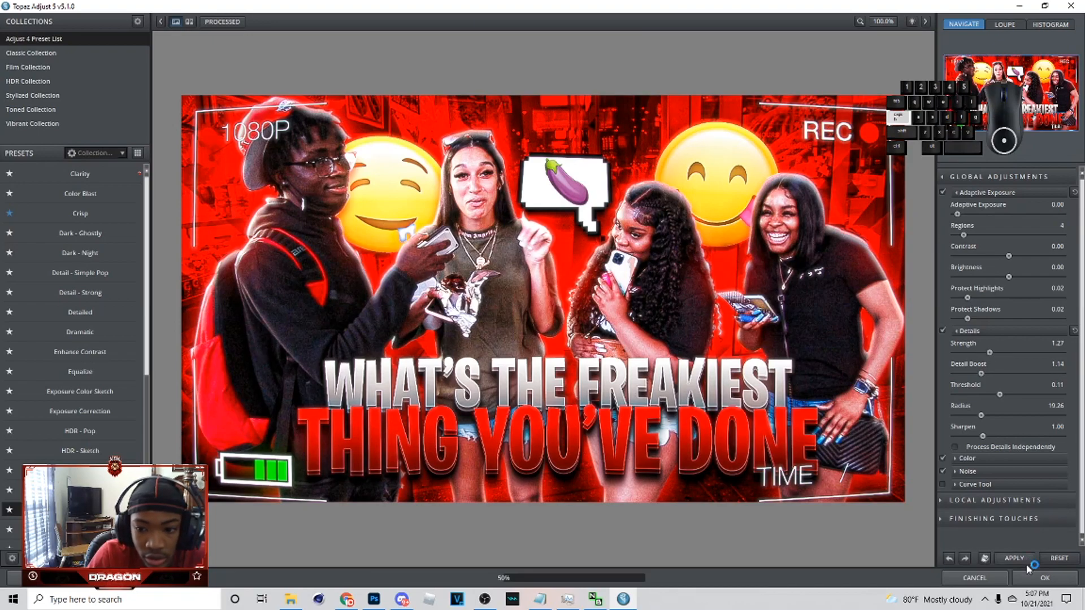
{"action": "left_click_drag", "start_coordinate": [682, 453], "coordinate": [681, 449]}
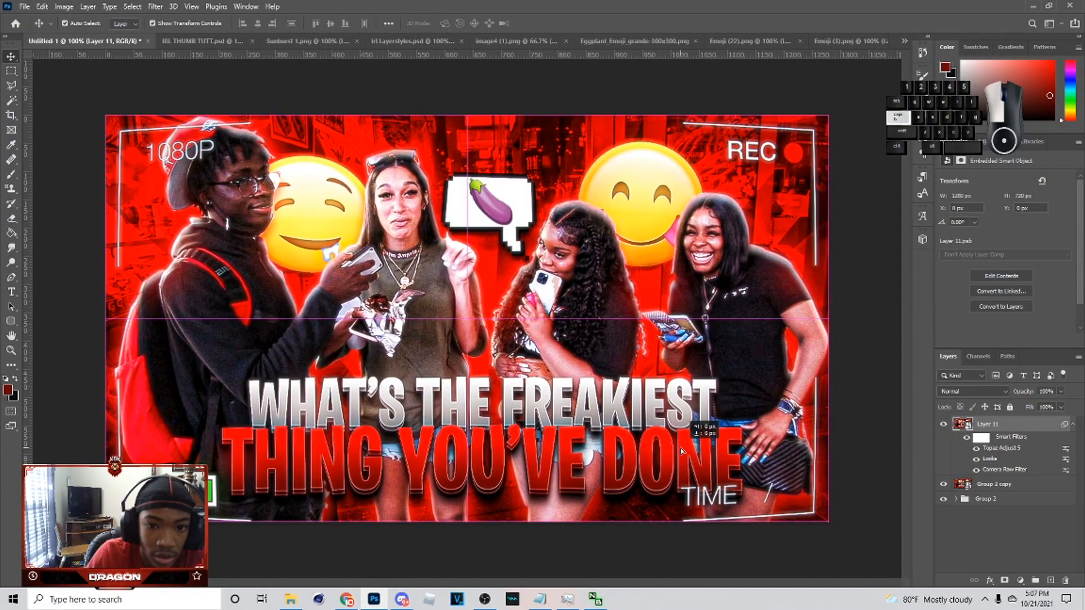
- Duplicate Layer 11 and apply a Gaussian Blur with a 3.3 pixel radius to the copy
{"action": "key", "text": "ctrl+j"}
{"action": "left_click", "coordinate": [150, 7]}
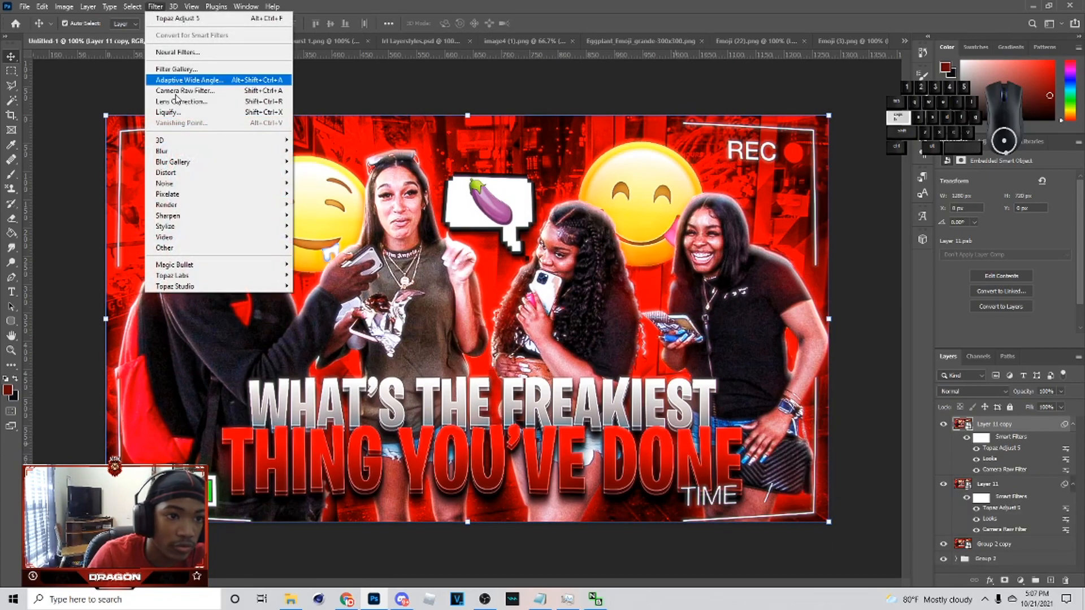
{"action": "mouse_move", "coordinate": [271, 151]}
{"action": "left_click", "coordinate": [322, 193]}
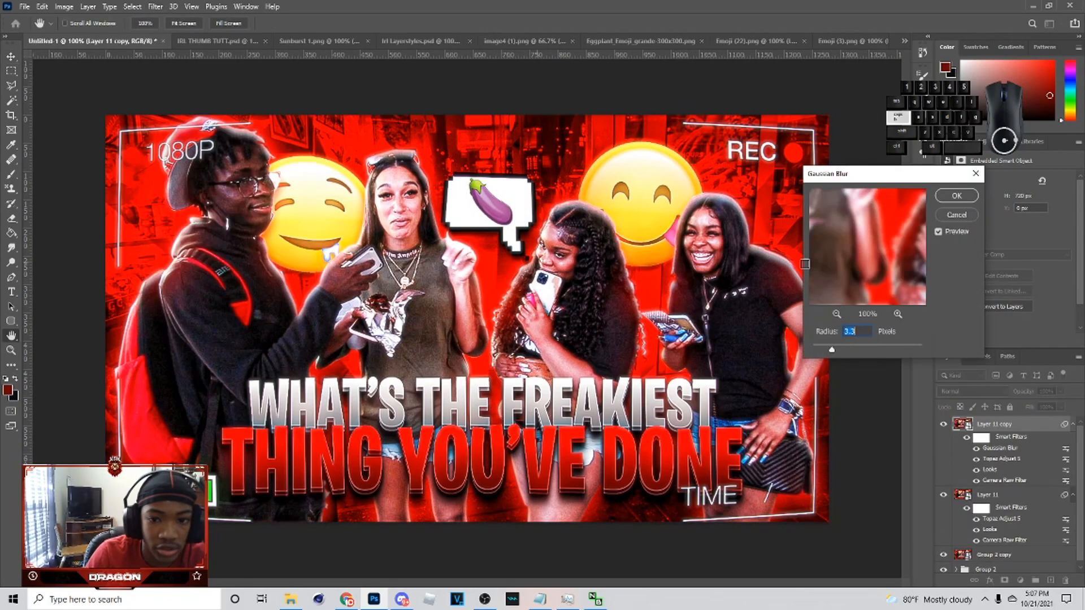
{"action": "left_click", "coordinate": [957, 202]}
- Set the blurred Layer 11 copy to the Lighter Color blend mode at 13% opacity
{"action": "left_click", "coordinate": [973, 392]}
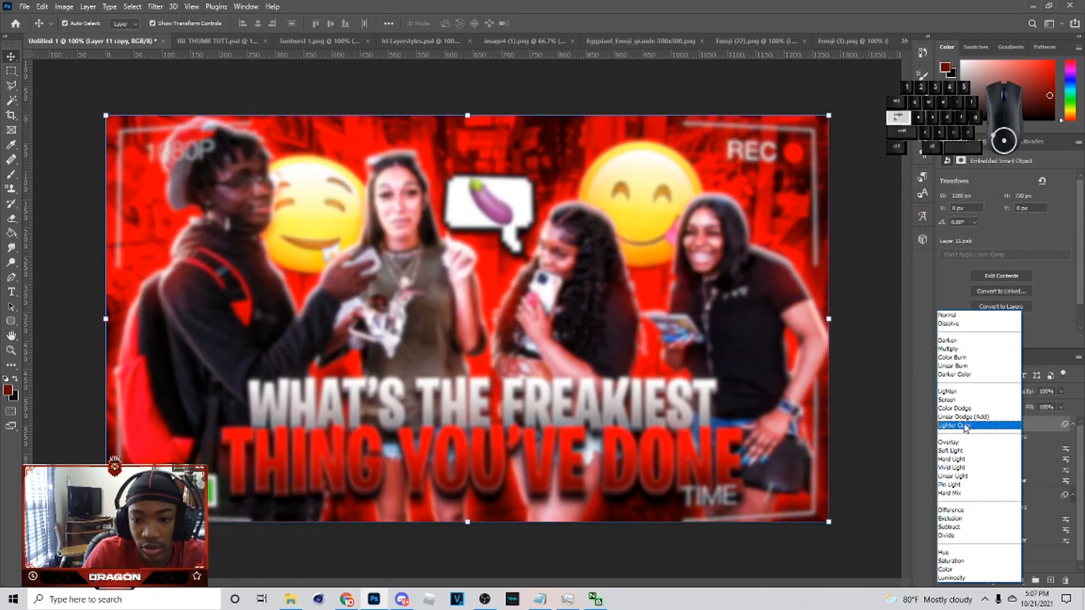
{"action": "left_click", "coordinate": [967, 429]}
{"action": "left_click", "coordinate": [1061, 391]}
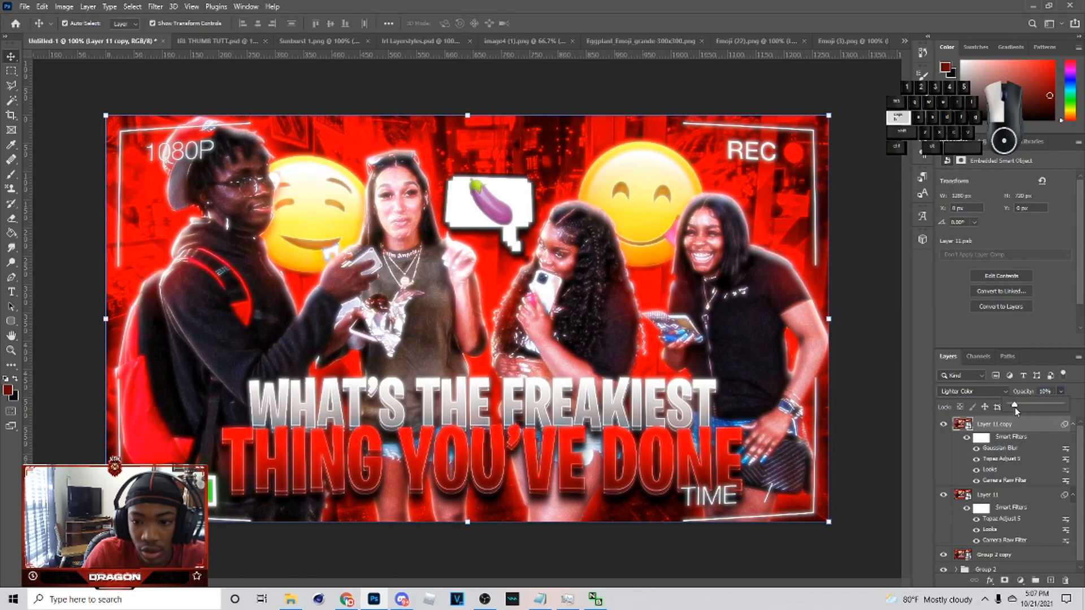
{"action": "left_click_drag", "start_coordinate": [1015, 408], "coordinate": [1017, 407]}
- Try Reduce Noise on Layer 11 with a strength of 6 and undo it
{"action": "left_click", "coordinate": [1013, 493]}
{"action": "left_click", "coordinate": [994, 494]}
{"action": "left_click", "coordinate": [155, 6]}
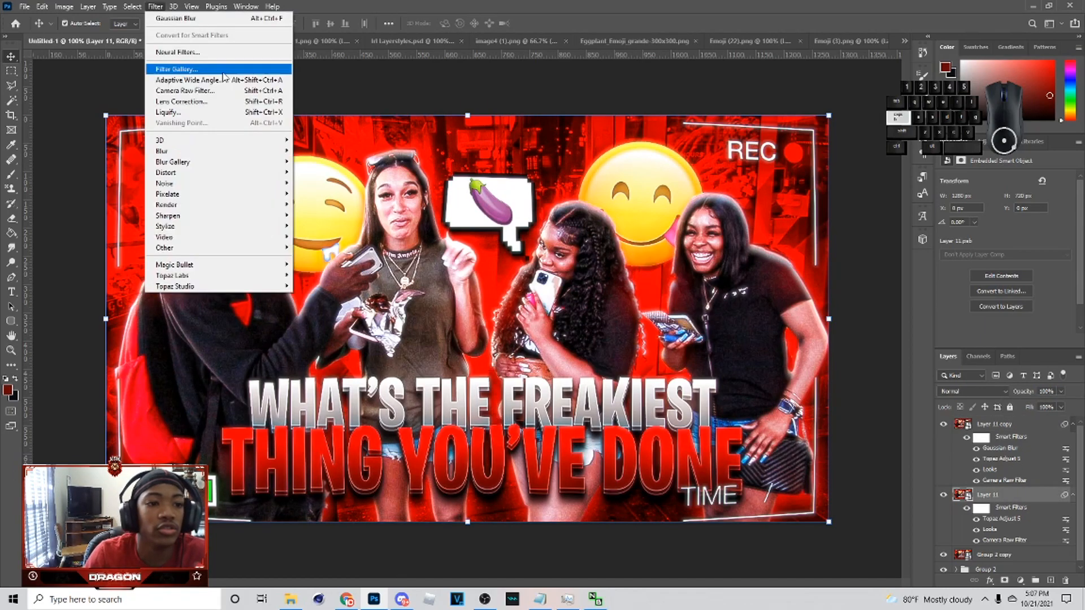
{"action": "mouse_move", "coordinate": [230, 183]}
{"action": "left_click", "coordinate": [323, 225]}
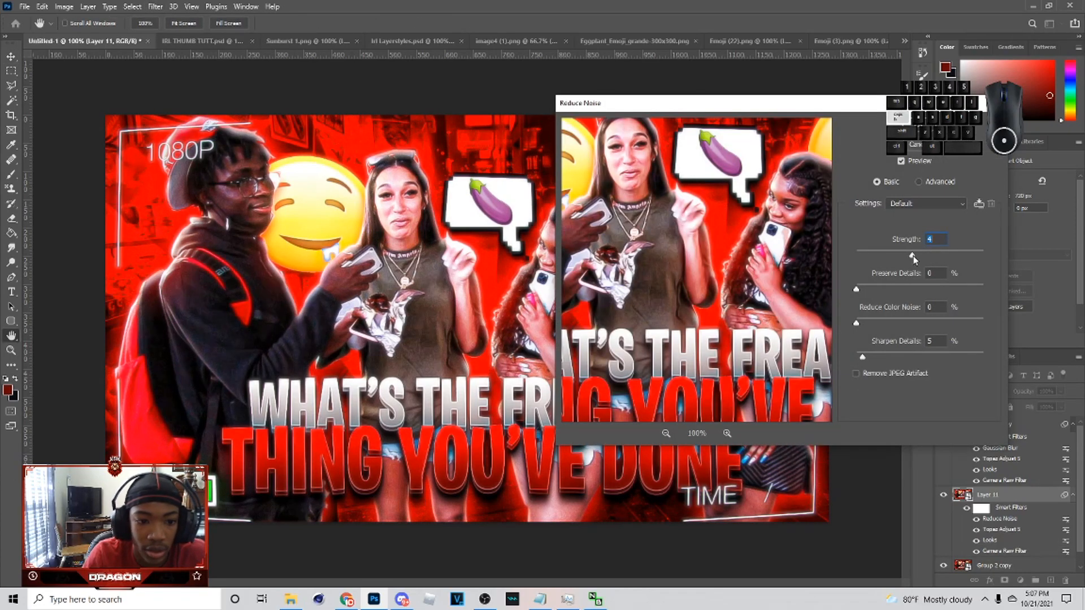
{"action": "left_click_drag", "start_coordinate": [902, 258], "coordinate": [885, 257]}
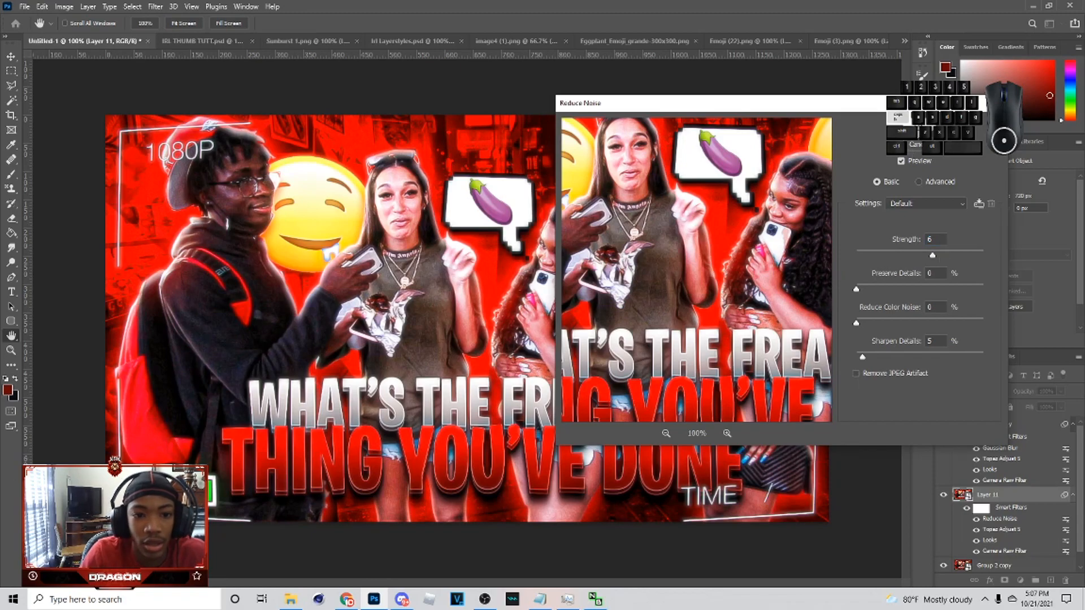
{"action": "left_click", "coordinate": [920, 129]}
{"action": "key", "text": "ctrl+z"}
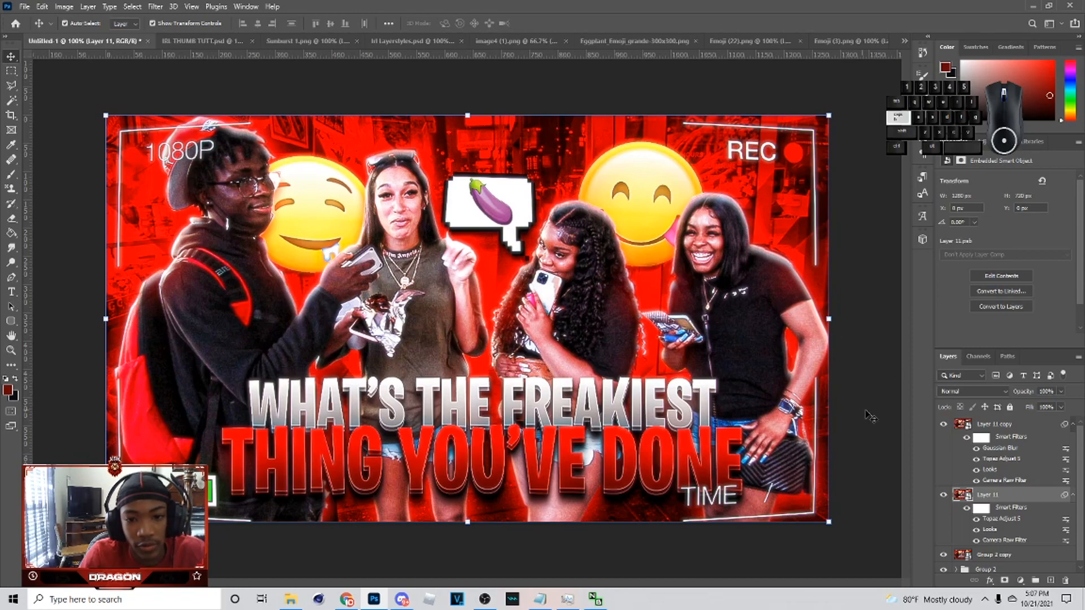
- Set the blending opacity of Layer 11's Topaz Adjust 5 smart filter to 12%
{"action": "left_click", "coordinate": [999, 436]}
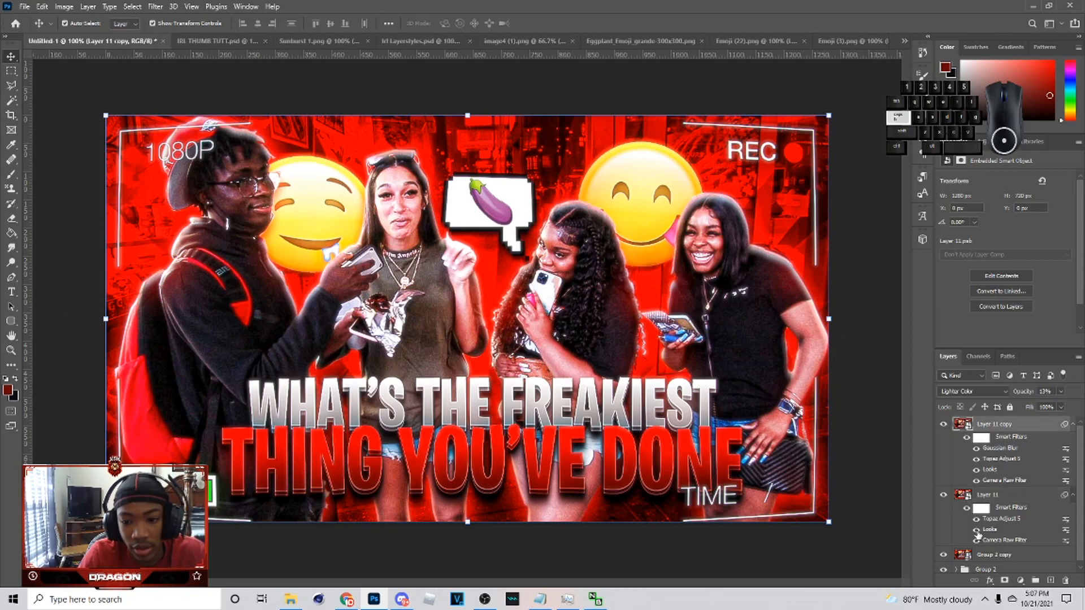
{"action": "right_click", "coordinate": [977, 529]}
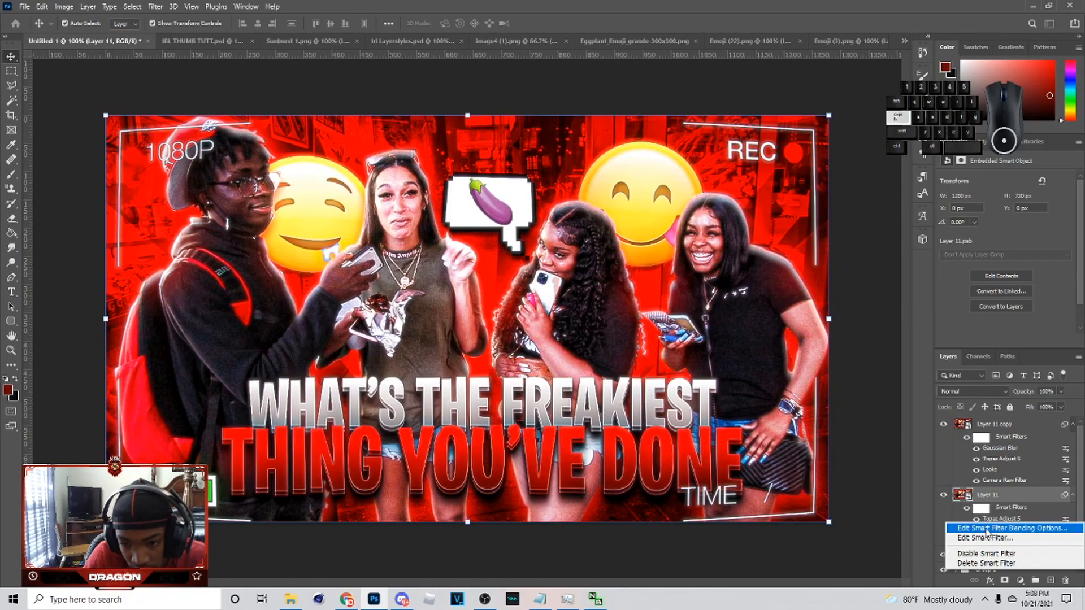
{"action": "left_click", "coordinate": [987, 529]}
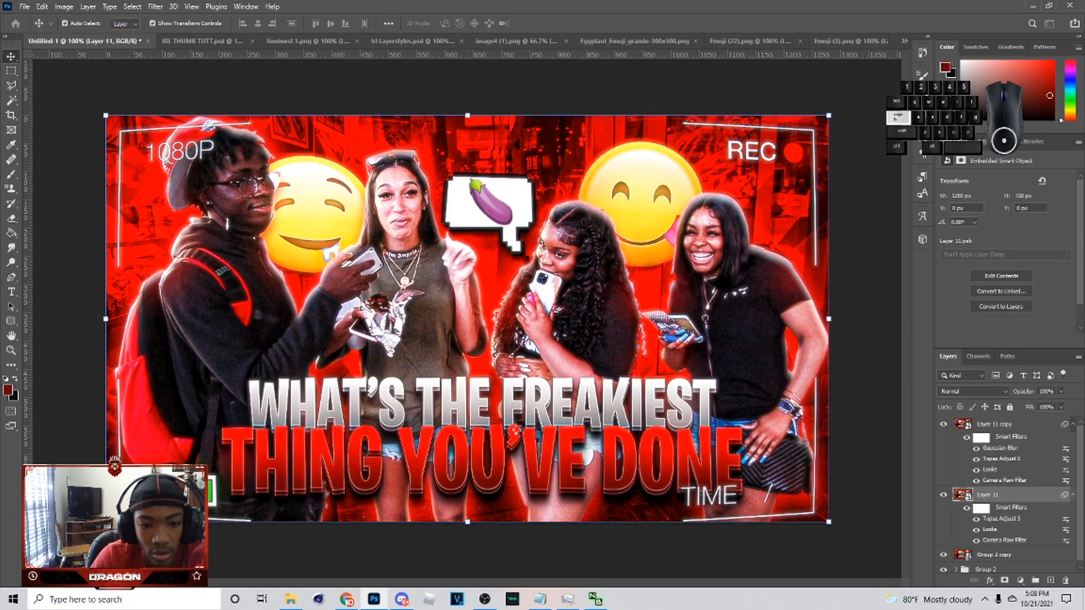
{"action": "left_click", "coordinate": [851, 243]}
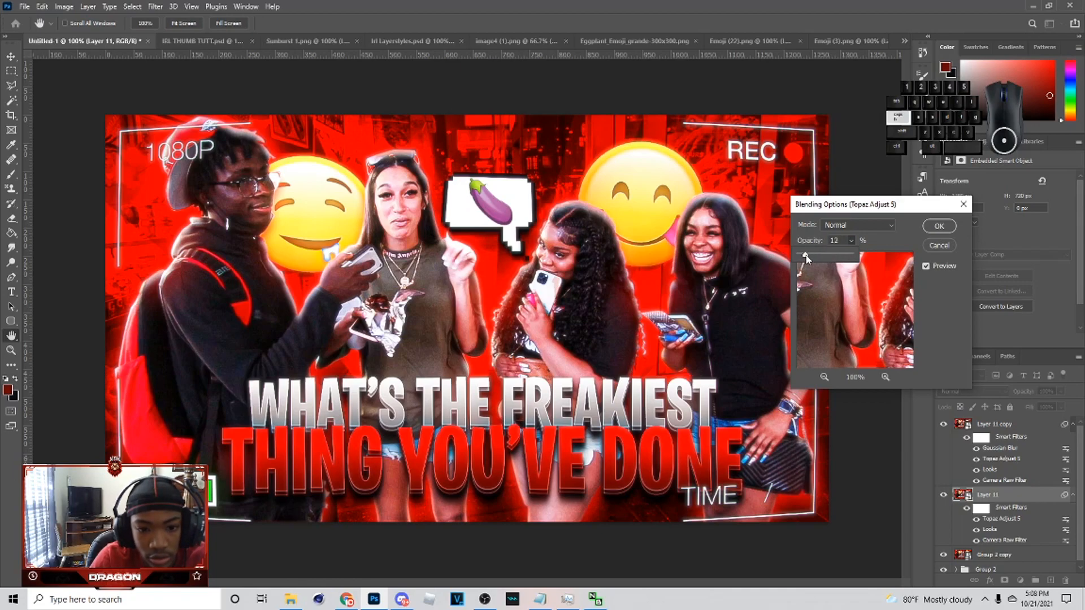
{"action": "left_click", "coordinate": [949, 226]}
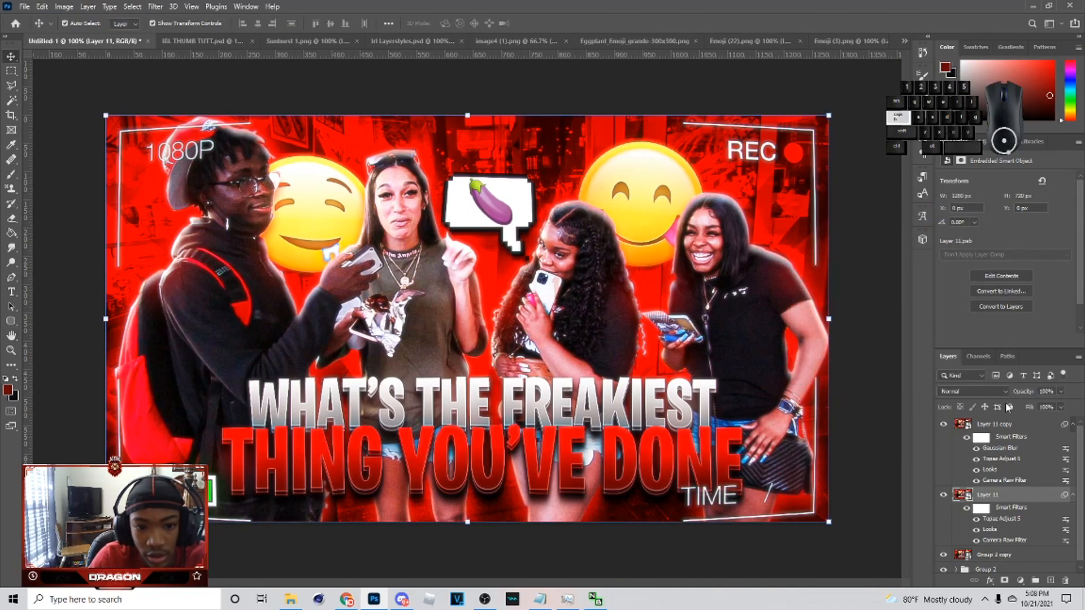
- Add a new layer above Layer 11 copy and brush sampled background red around the man with the backpack
{"action": "left_click", "coordinate": [1017, 424]}
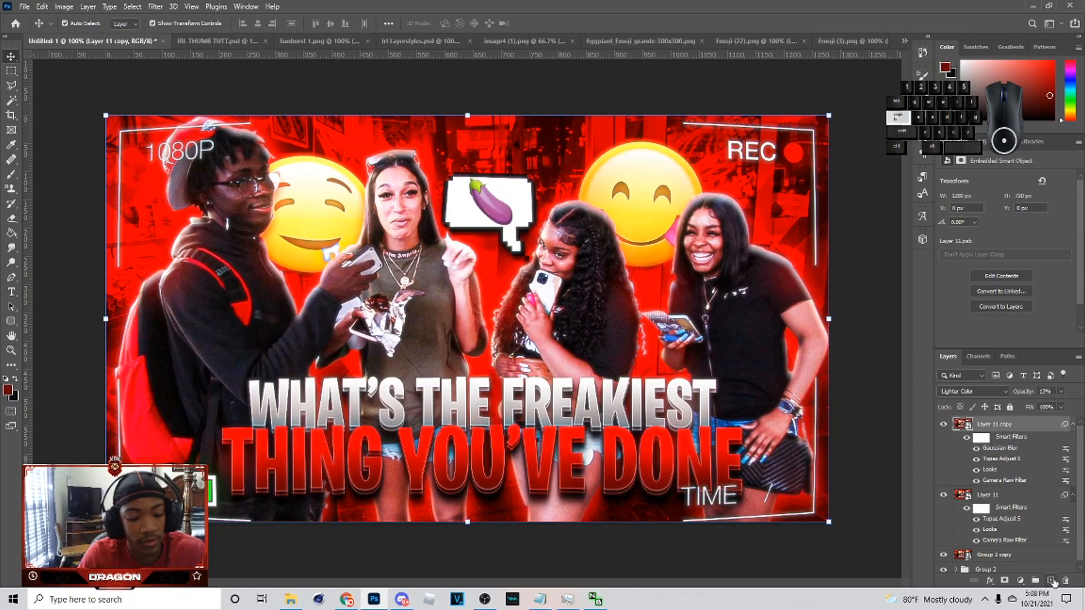
{"action": "left_click", "coordinate": [1051, 580]}
{"action": "key", "text": "b"}
{"action": "left_click", "coordinate": [312, 294], "text": "alt"}
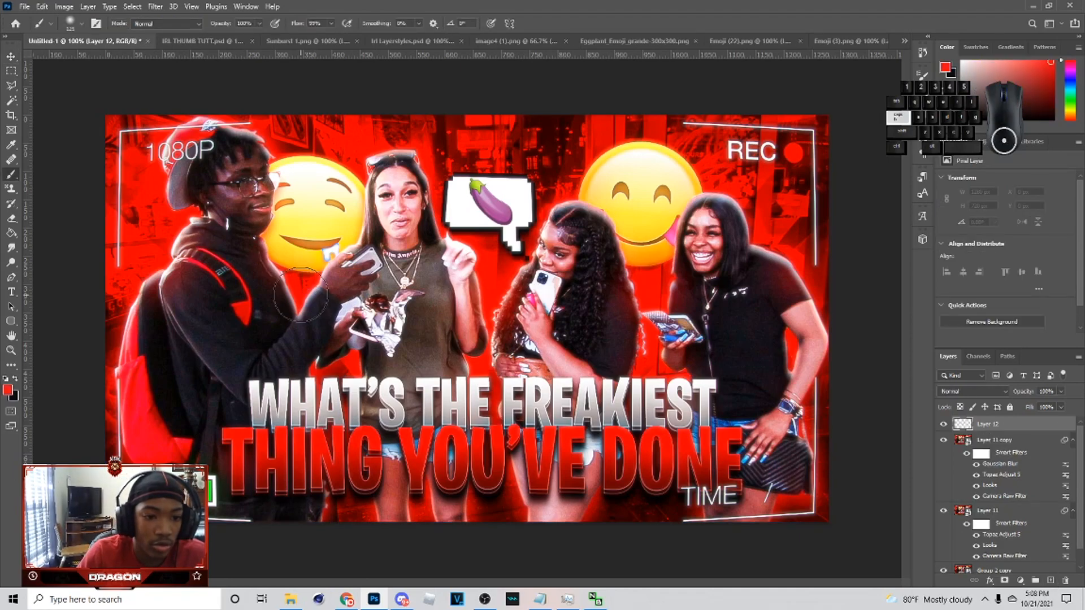
{"action": "left_click", "coordinate": [300, 292]}
{"action": "left_click", "coordinate": [158, 254]}
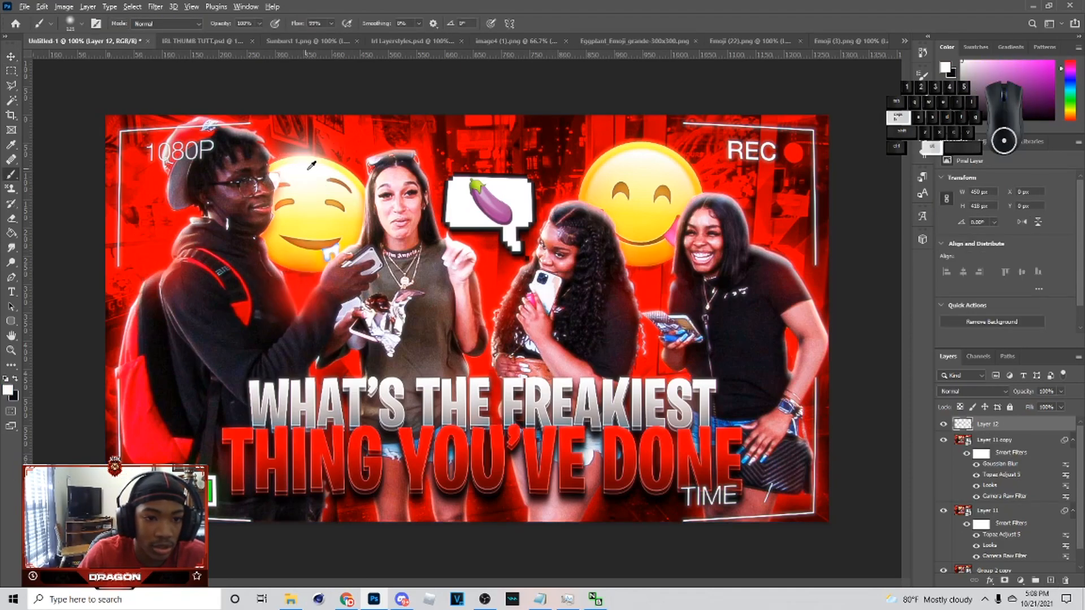
- Brush soft glows in sampled colours over the eggplant bubble, the smiling emoji and the red background beside the woman in black
{"action": "left_click", "coordinate": [503, 209], "text": "alt"}
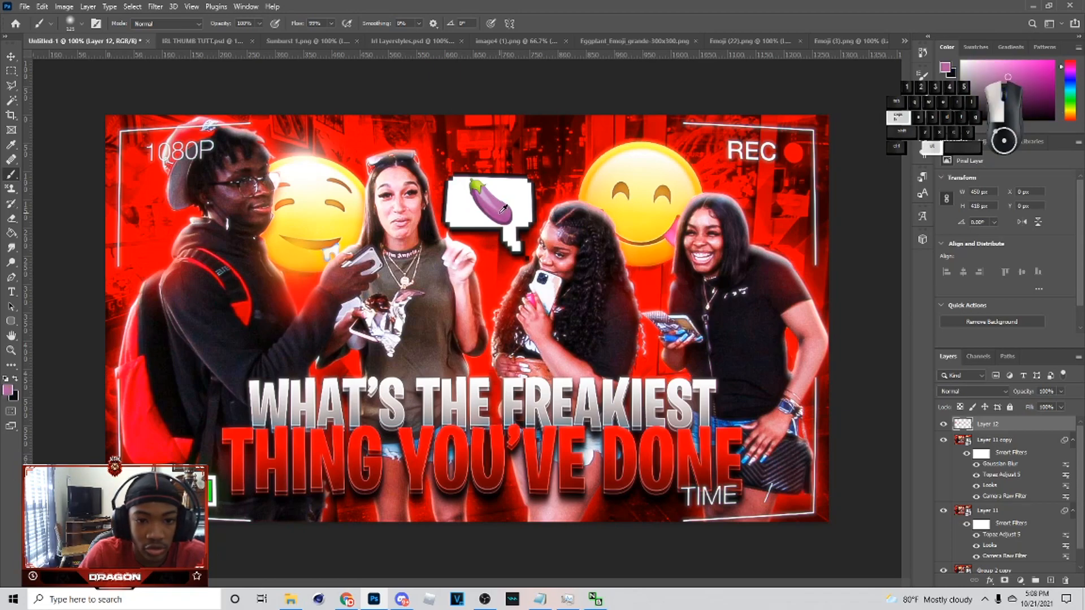
{"action": "left_click", "coordinate": [648, 173], "text": "alt"}
{"action": "left_click", "coordinate": [701, 181], "text": "alt"}
{"action": "left_click", "coordinate": [781, 247], "text": "alt"}
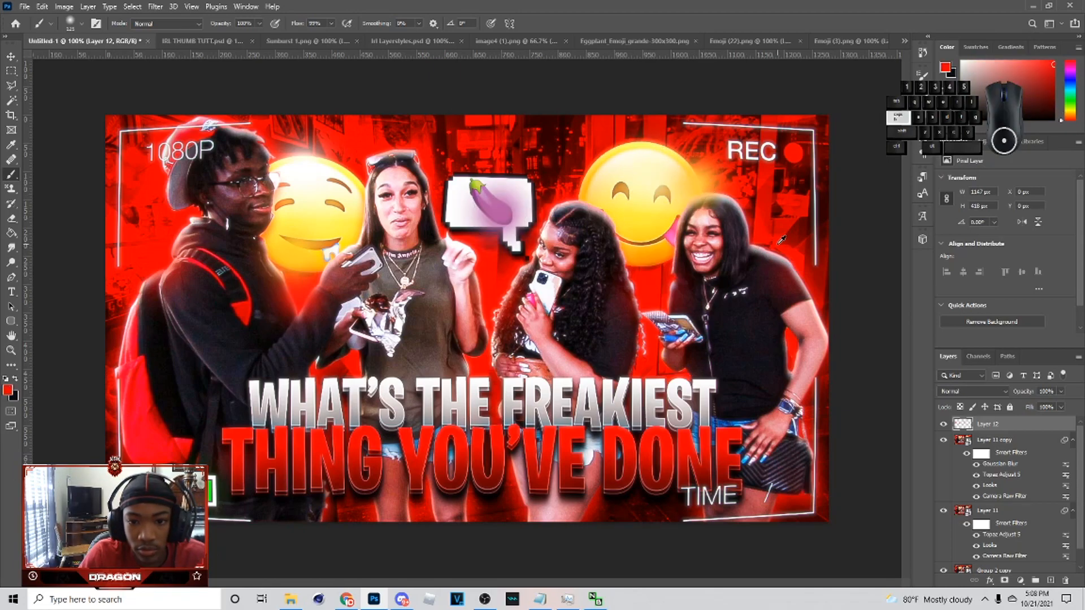
- Brush sampled light grey over the upper title line and sampled dark red over the lower title line
{"action": "left_click", "coordinate": [640, 398], "text": "alt"}
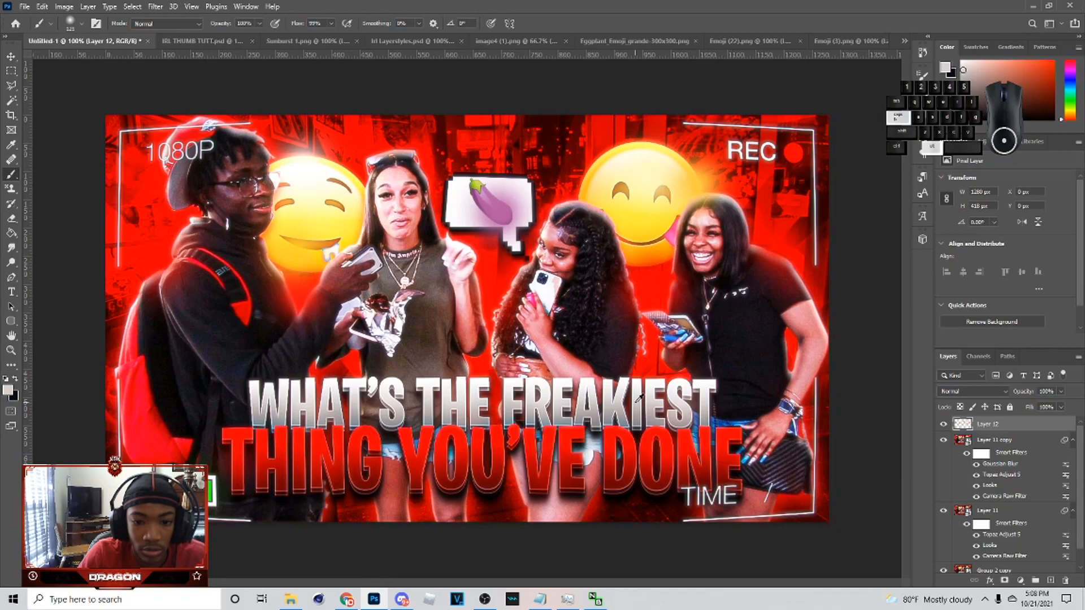
{"action": "left_click", "coordinate": [305, 469], "text": "alt"}
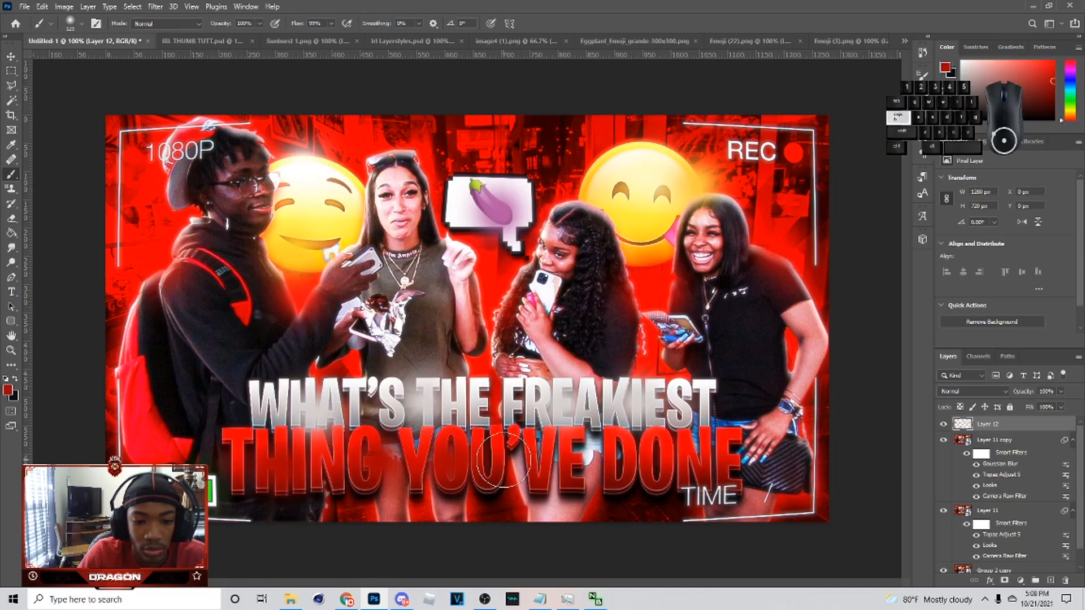
{"action": "left_click_drag", "start_coordinate": [662, 472], "coordinate": [803, 470]}
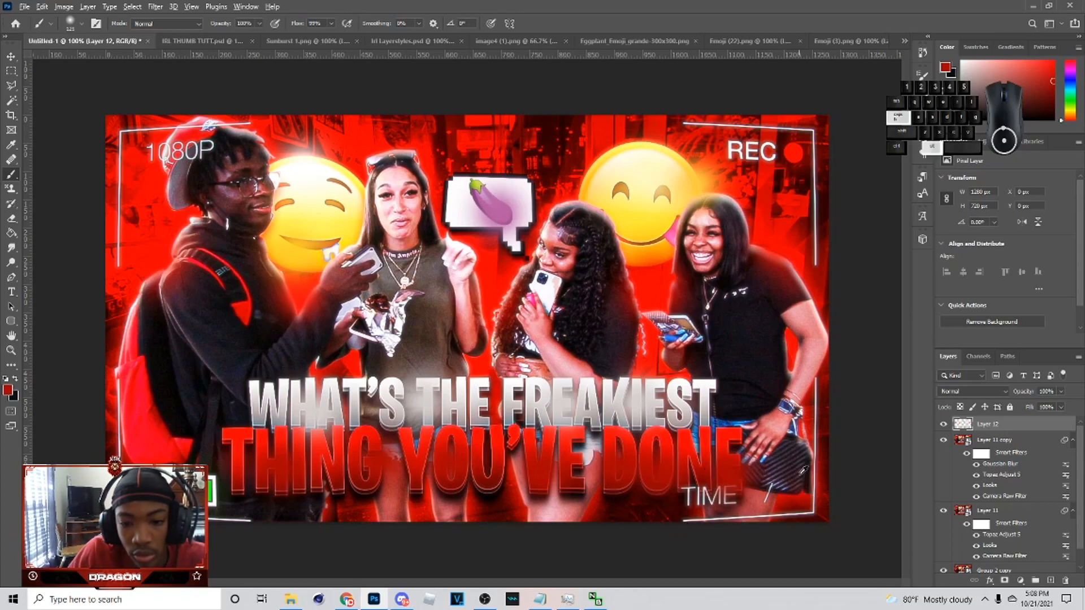
{"action": "left_click", "coordinate": [810, 435]}
- Brush sampled green over the battery icon, red over the REC dot and a sampled tint over the 1080P label
{"action": "left_click", "coordinate": [472, 286], "text": "alt"}
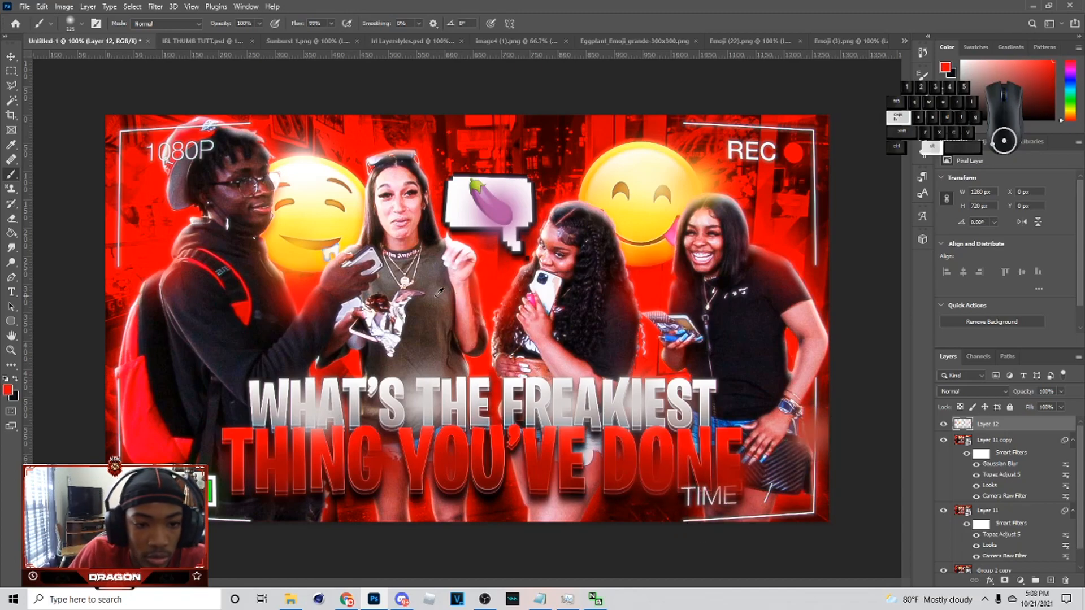
{"action": "left_click", "coordinate": [200, 490], "text": "alt"}
{"action": "left_click", "coordinate": [200, 490]}
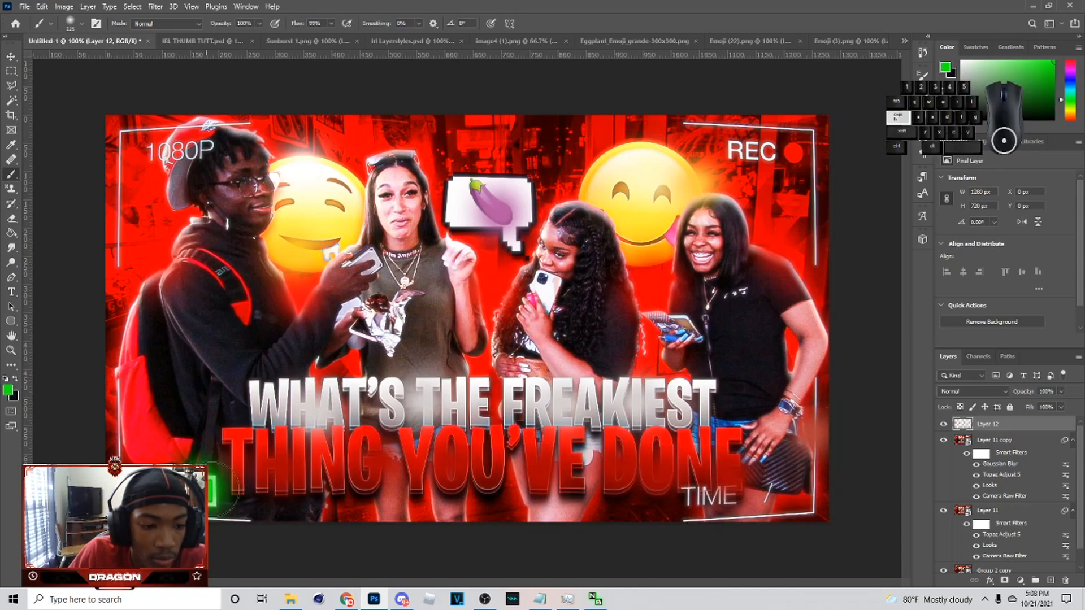
{"action": "left_click", "coordinate": [791, 152], "text": "alt"}
{"action": "left_click", "coordinate": [791, 152]}
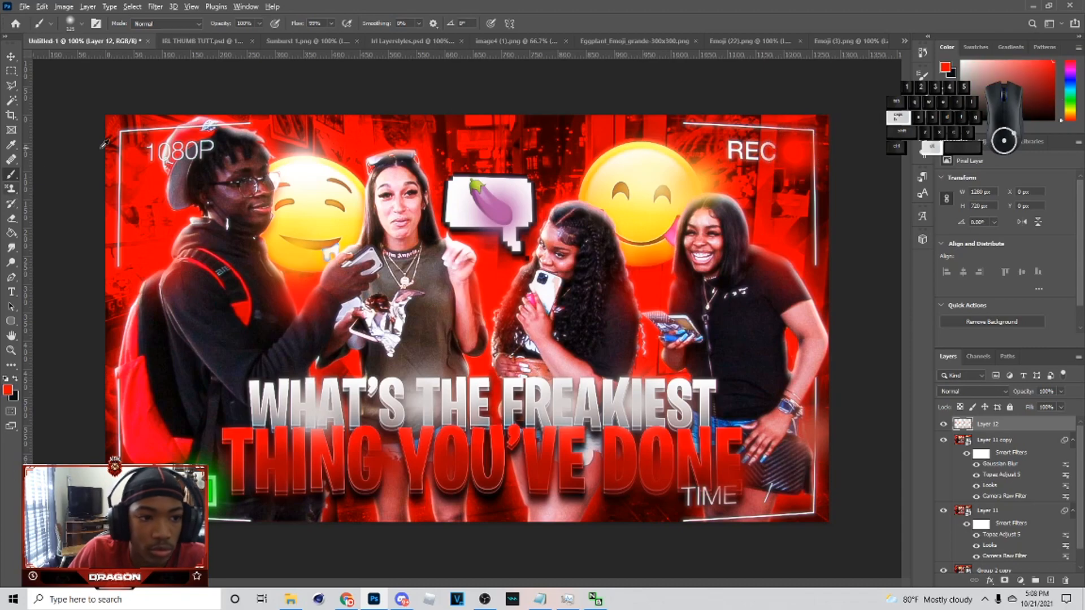
{"action": "left_click", "coordinate": [169, 162], "text": "alt"}
- Set the painted glow layer to the Screen blend mode at 17% opacity
{"action": "left_click", "coordinate": [958, 392]}
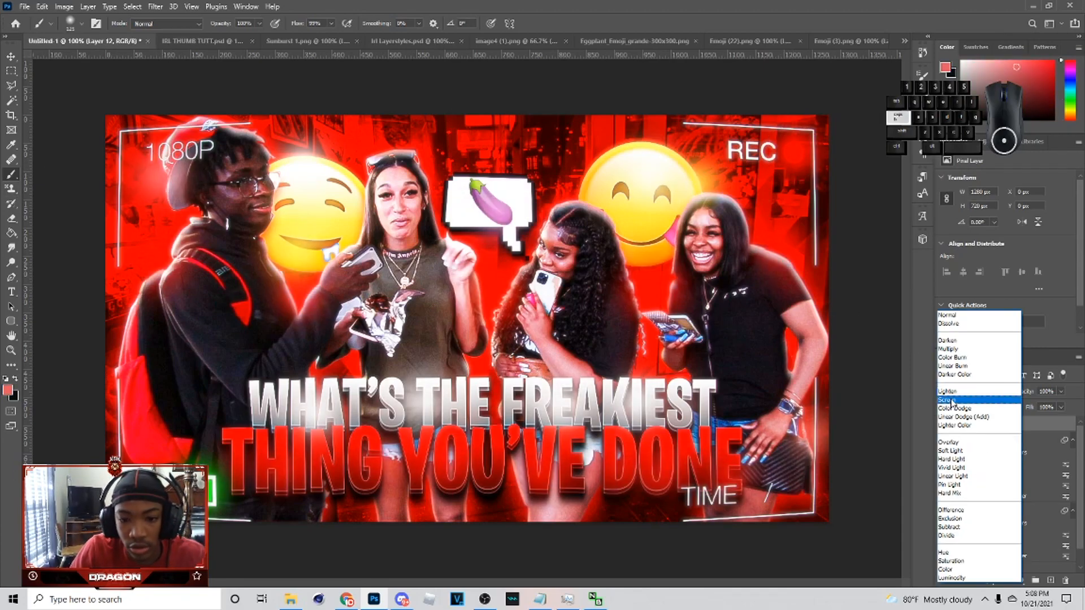
{"action": "left_click", "coordinate": [952, 400]}
{"action": "left_click", "coordinate": [1060, 391]}
{"action": "left_click_drag", "start_coordinate": [1018, 402], "coordinate": [1026, 404]}
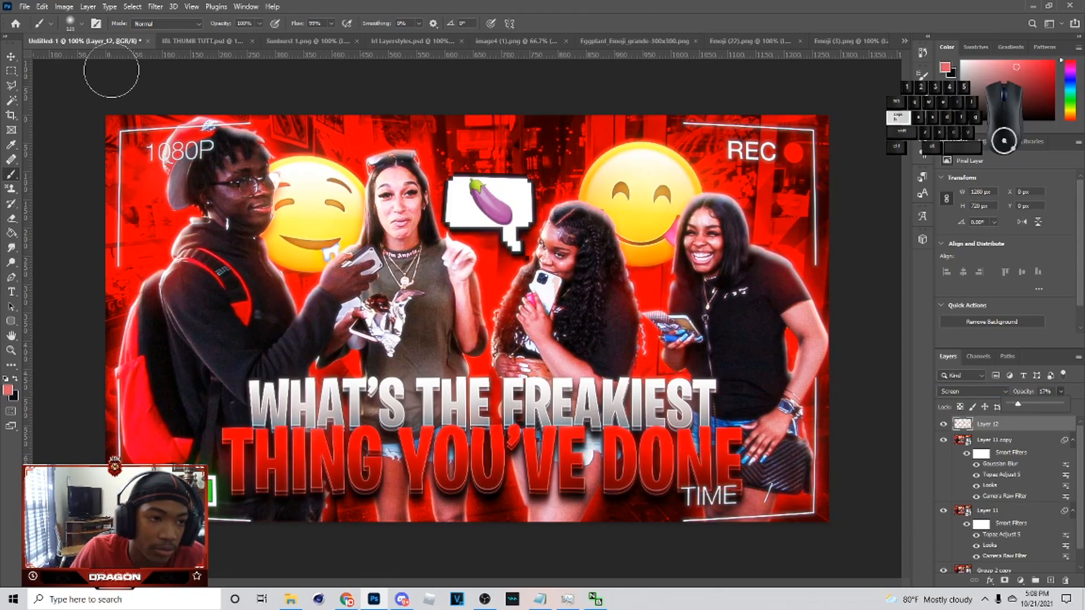
{"action": "left_click", "coordinate": [11, 55]}
{"action": "left_click", "coordinate": [24, 6]}
- Add a new layer above Layer 12 and set the brush's foreground colour to black, 000000
{"action": "left_click", "coordinate": [1033, 429]}
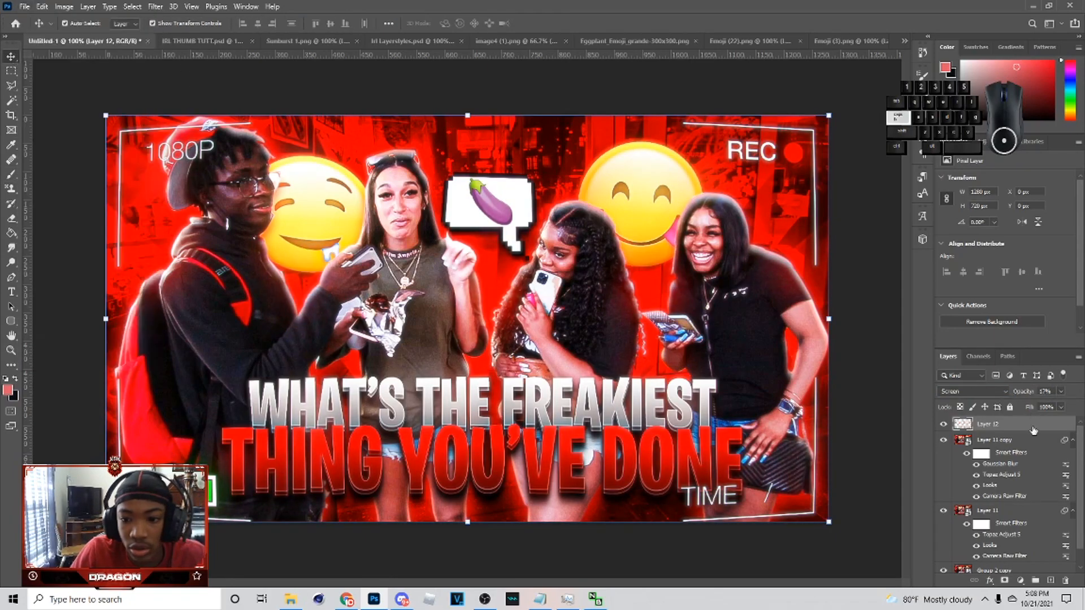
{"action": "left_click", "coordinate": [1060, 580]}
{"action": "key", "text": "ctrl+minus"}
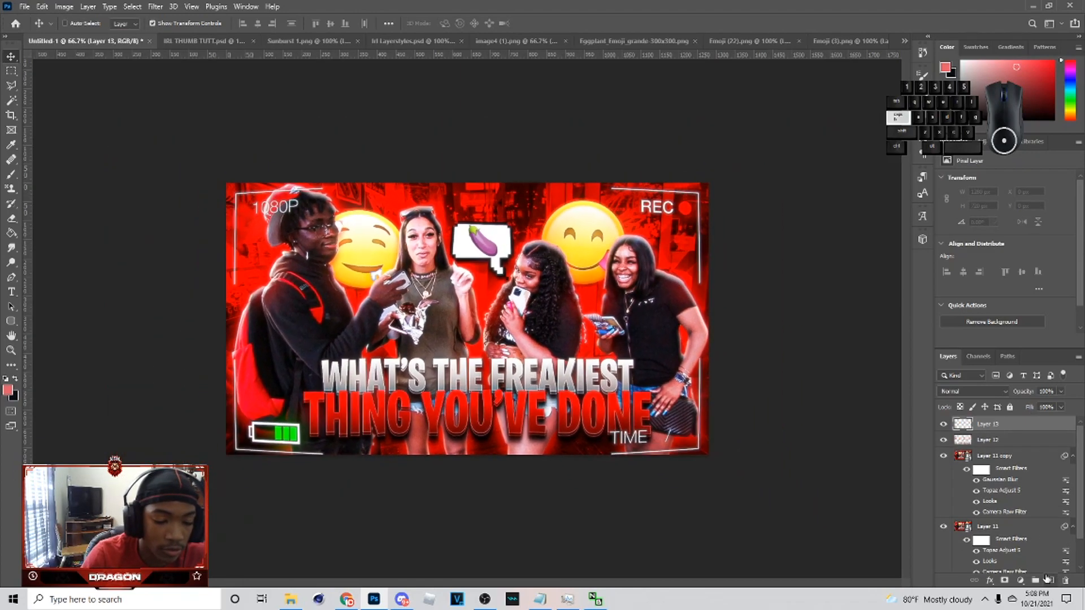
{"action": "key", "text": "b"}
{"action": "left_click", "coordinate": [6, 391]}
{"action": "left_click", "coordinate": [819, 371]}
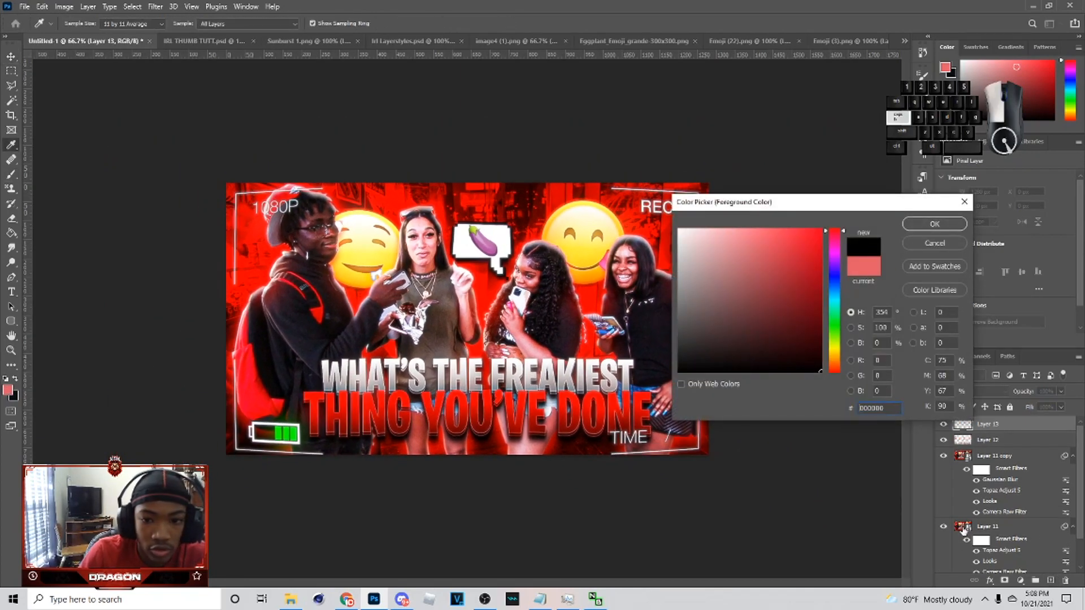
{"action": "left_click", "coordinate": [931, 224]}
- Enlarge the brush, paint black around the thumbnail's outer edges on Layer 13 and lower the layer's opacity to 11%
{"action": "key", "text": "]"}
{"action": "key", "text": "]"}
{"action": "key", "text": "]"}
{"action": "key", "text": "]"}
{"action": "key", "text": "]"}
{"action": "mouse_move", "coordinate": [739, 182]}
{"action": "left_mouse_down"}
{"action": "mouse_move", "coordinate": [768, 352]}
{"action": "mouse_move", "coordinate": [749, 311]}
{"action": "mouse_move", "coordinate": [732, 166]}
{"action": "mouse_move", "coordinate": [762, 309]}
{"action": "mouse_move", "coordinate": [754, 409]}
{"action": "mouse_move", "coordinate": [729, 458]}
{"action": "mouse_move", "coordinate": [515, 482]}
{"action": "mouse_move", "coordinate": [328, 485]}
{"action": "mouse_move", "coordinate": [225, 472]}
{"action": "mouse_move", "coordinate": [199, 442]}
{"action": "mouse_move", "coordinate": [193, 200]}
{"action": "mouse_move", "coordinate": [204, 200]}
{"action": "mouse_move", "coordinate": [201, 532]}
{"action": "mouse_move", "coordinate": [223, 194]}
{"action": "mouse_move", "coordinate": [214, 167]}
{"action": "mouse_move", "coordinate": [244, 142]}
{"action": "mouse_move", "coordinate": [786, 149]}
{"action": "mouse_move", "coordinate": [685, 140]}
{"action": "mouse_move", "coordinate": [160, 235]}
{"action": "left_mouse_up"}
{"action": "left_click", "coordinate": [1060, 391]}
{"action": "left_click_drag", "start_coordinate": [1061, 403], "coordinate": [1015, 404]}
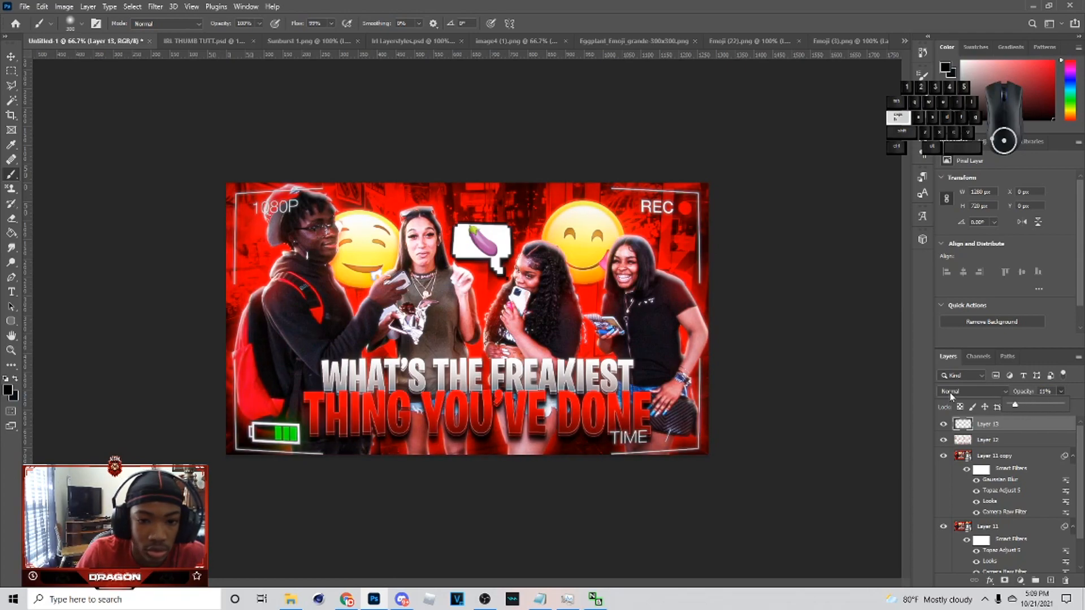
- Set the black edge vignette on Layer 13 to the Soft Light blend mode and compare the image with and without it
{"action": "left_click", "coordinate": [952, 394]}
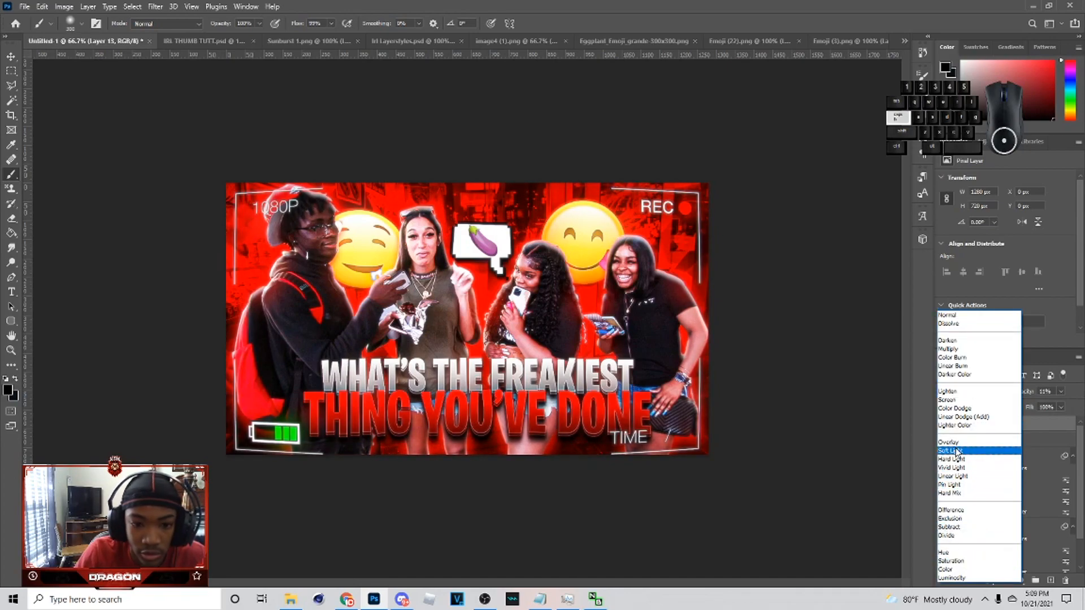
{"action": "left_click", "coordinate": [955, 452]}
{"action": "left_click", "coordinate": [945, 429]}
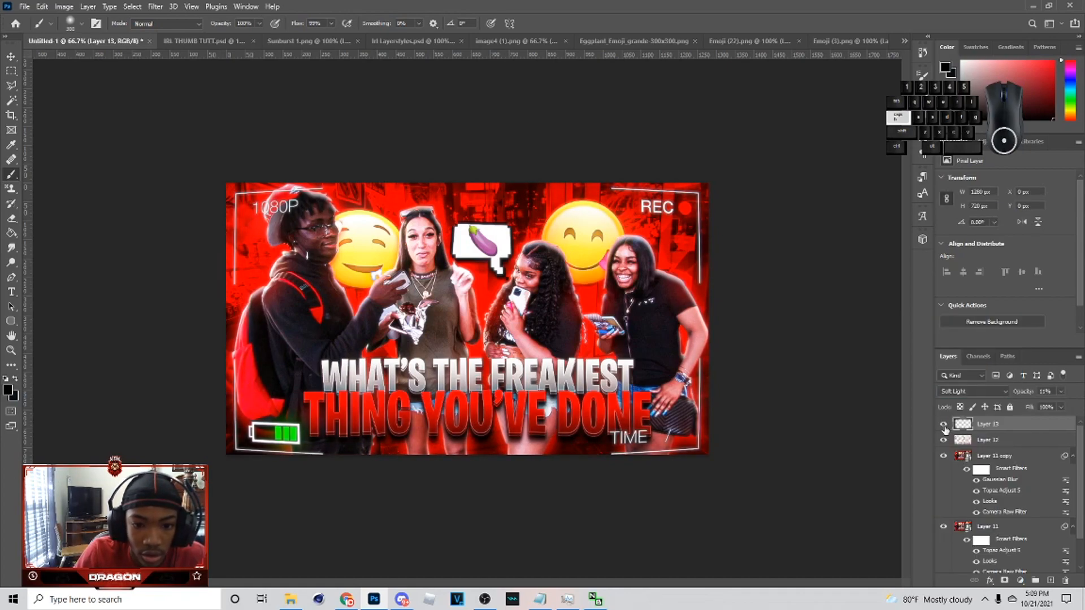
- Add a new layer above Layer 13, paint the whole thumbnail with red sampled from the image and set the layer to Color blend mode
{"action": "key", "text": "ctrl+plus"}
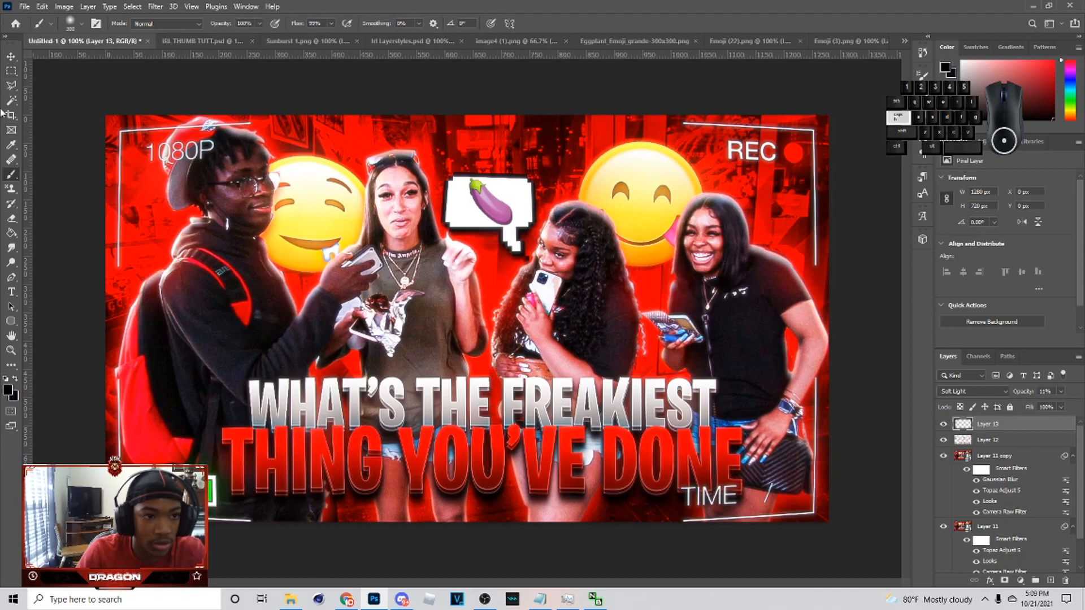
{"action": "left_click", "coordinate": [1050, 581]}
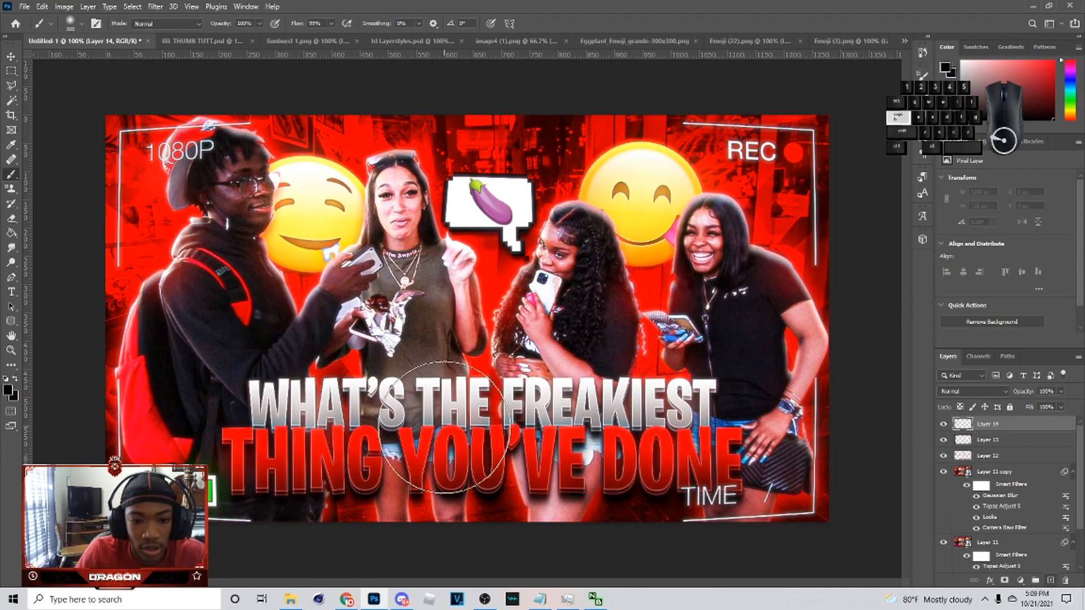
{"action": "left_click", "coordinate": [568, 450], "text": "alt"}
{"action": "mouse_move", "coordinate": [243, 169]}
{"action": "left_mouse_down"}
{"action": "mouse_move", "coordinate": [661, 322]}
{"action": "mouse_move", "coordinate": [1050, 68]}
{"action": "mouse_move", "coordinate": [823, 346]}
{"action": "mouse_move", "coordinate": [950, 268]}
{"action": "mouse_move", "coordinate": [68, 399]}
{"action": "mouse_move", "coordinate": [433, 399]}
{"action": "left_mouse_up"}
{"action": "left_click", "coordinate": [971, 392]}
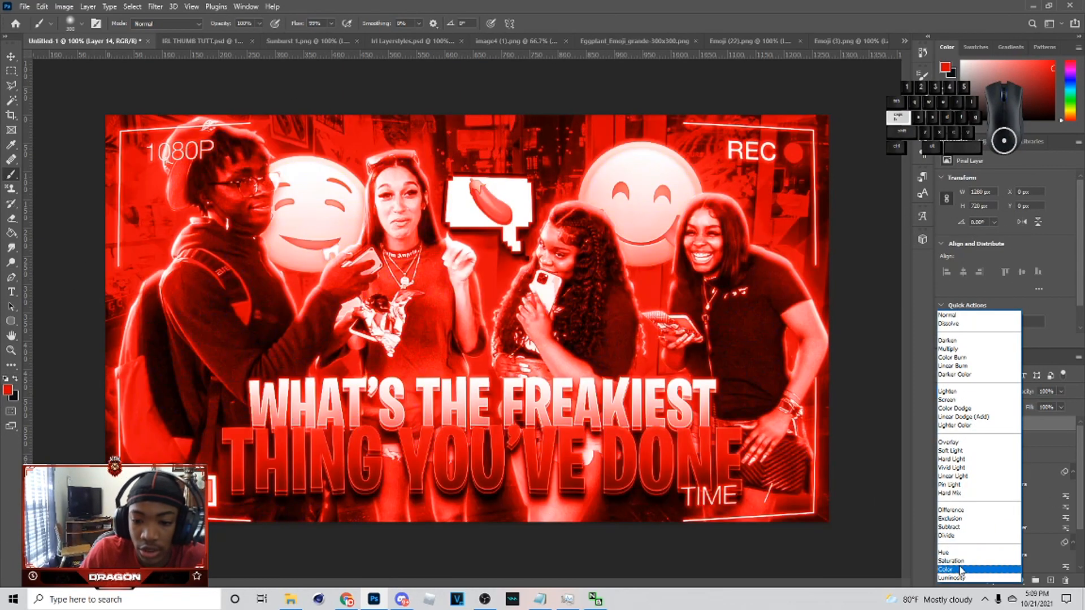
{"action": "left_click", "coordinate": [960, 572]}
- Lower the red colour layer's opacity to 10% and move it below Layer 13
{"action": "left_click_drag", "start_coordinate": [1005, 408], "coordinate": [1014, 406]}
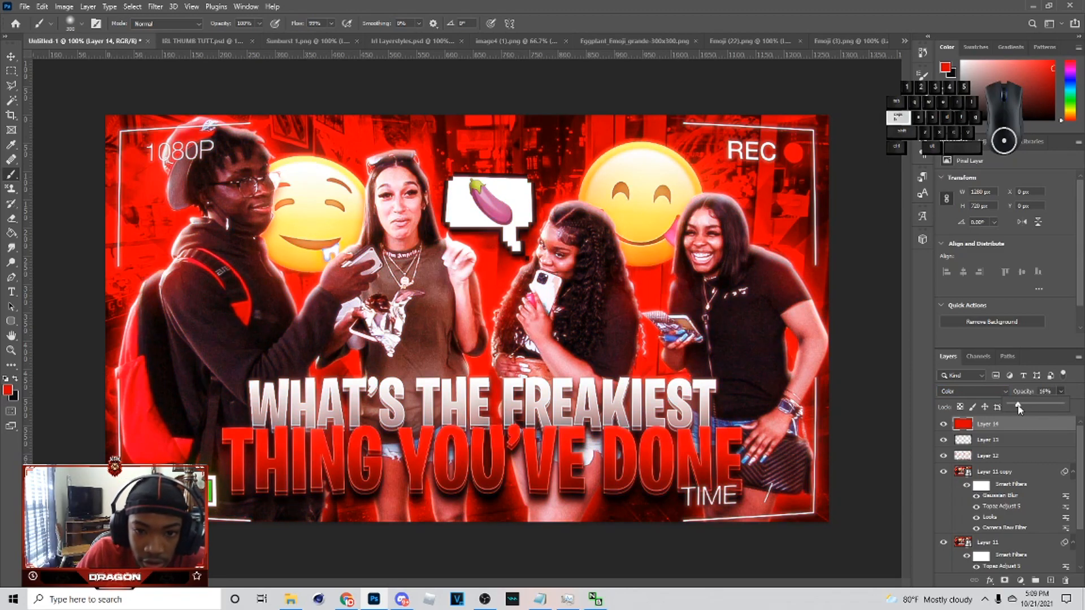
{"action": "left_click_drag", "start_coordinate": [1014, 409], "coordinate": [1018, 410]}
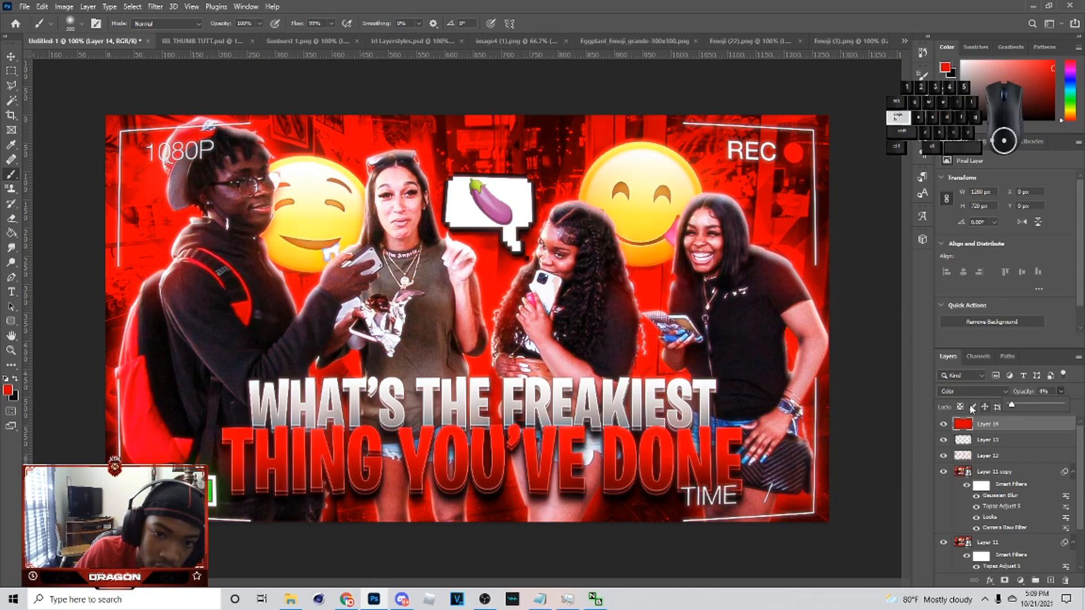
{"action": "left_click", "coordinate": [942, 424]}
{"action": "left_click_drag", "start_coordinate": [986, 424], "coordinate": [1008, 436]}
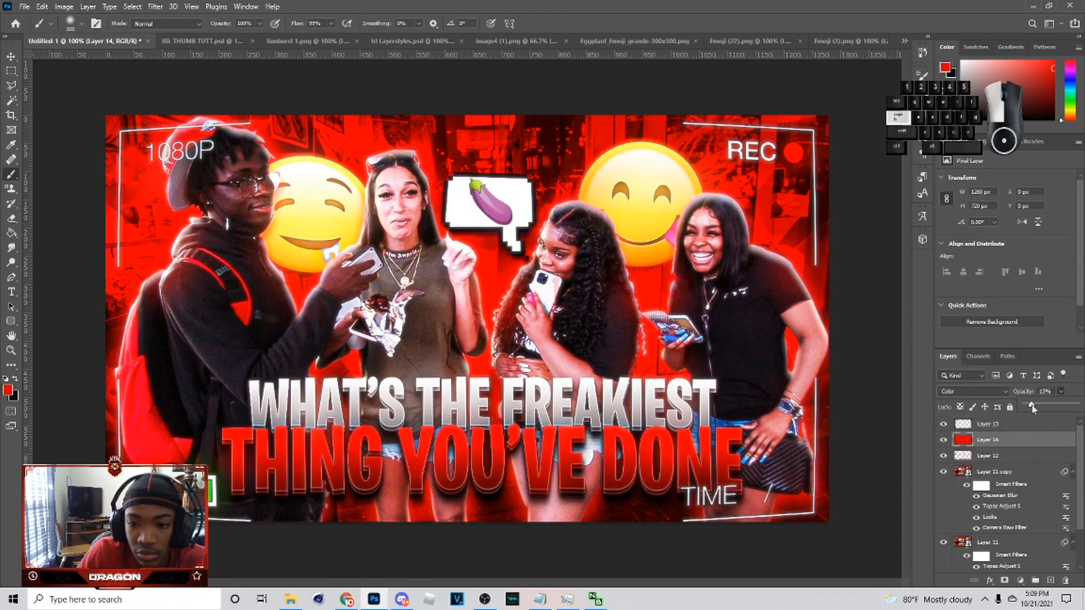
- Export the thumbnail as a 1280 x 720 px PNG named "whats the freakiest" in the Downloads folder
{"action": "left_click", "coordinate": [10, 56]}
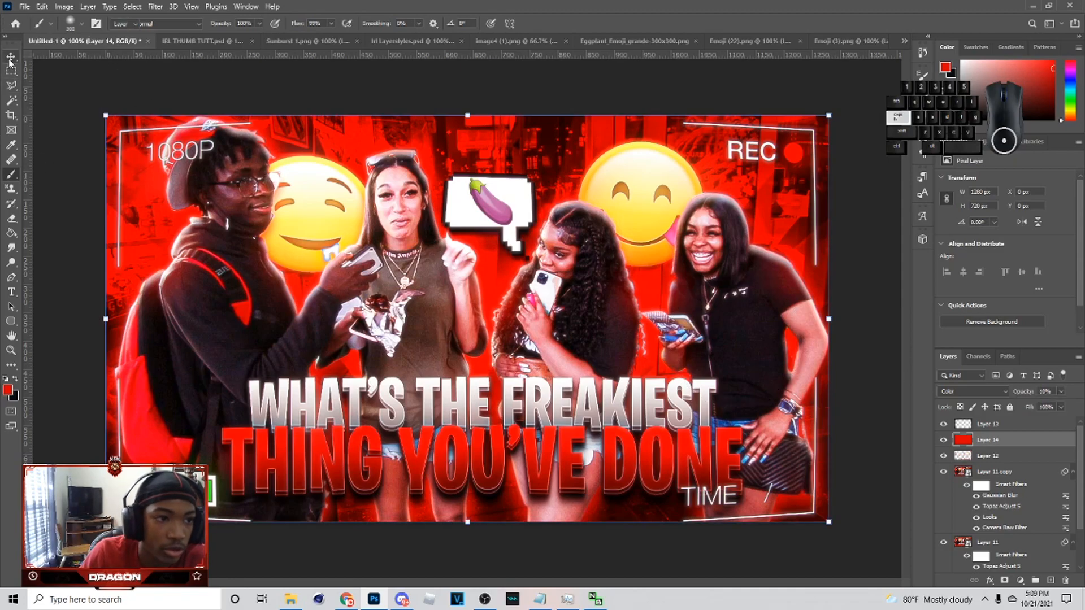
{"action": "left_click", "coordinate": [24, 6]}
{"action": "mouse_move", "coordinate": [79, 175]}
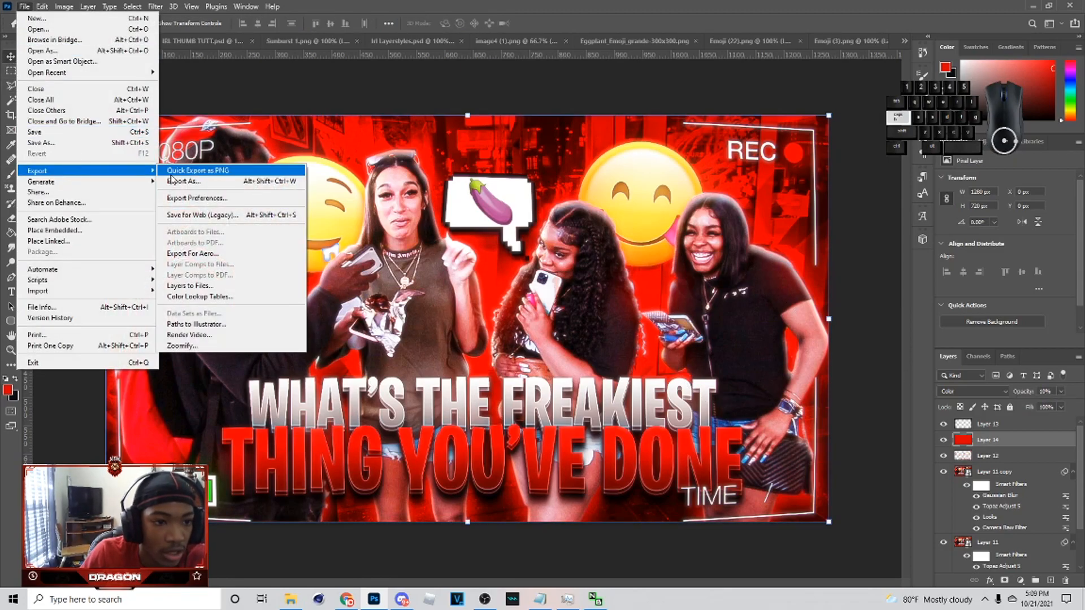
{"action": "left_click", "coordinate": [186, 181]}
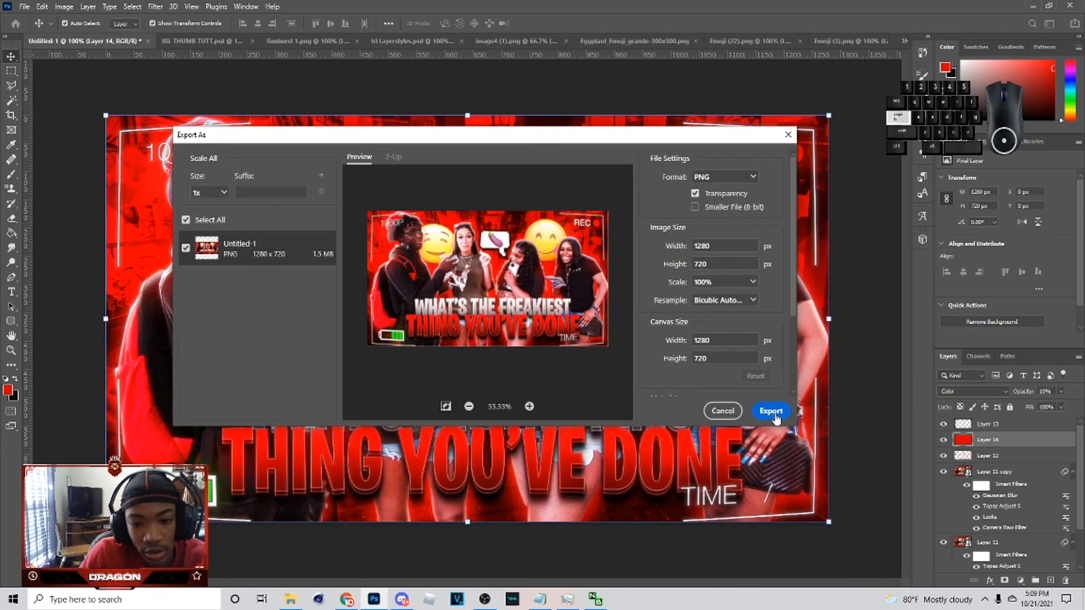
{"action": "left_click", "coordinate": [774, 414]}
{"action": "type", "text": "whats"}
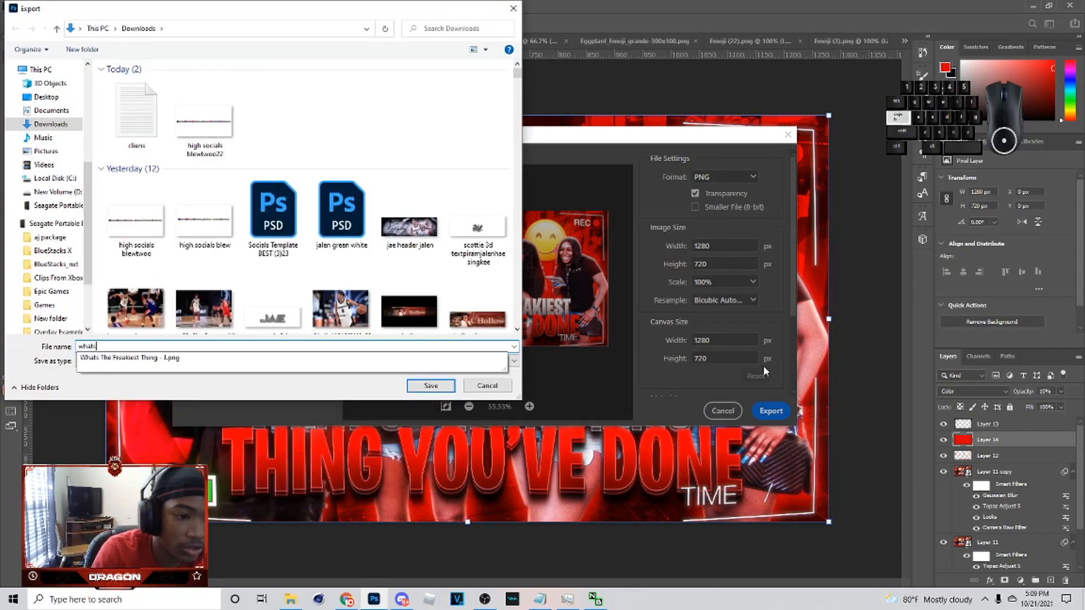
{"action": "type", "text": " the freakies"}
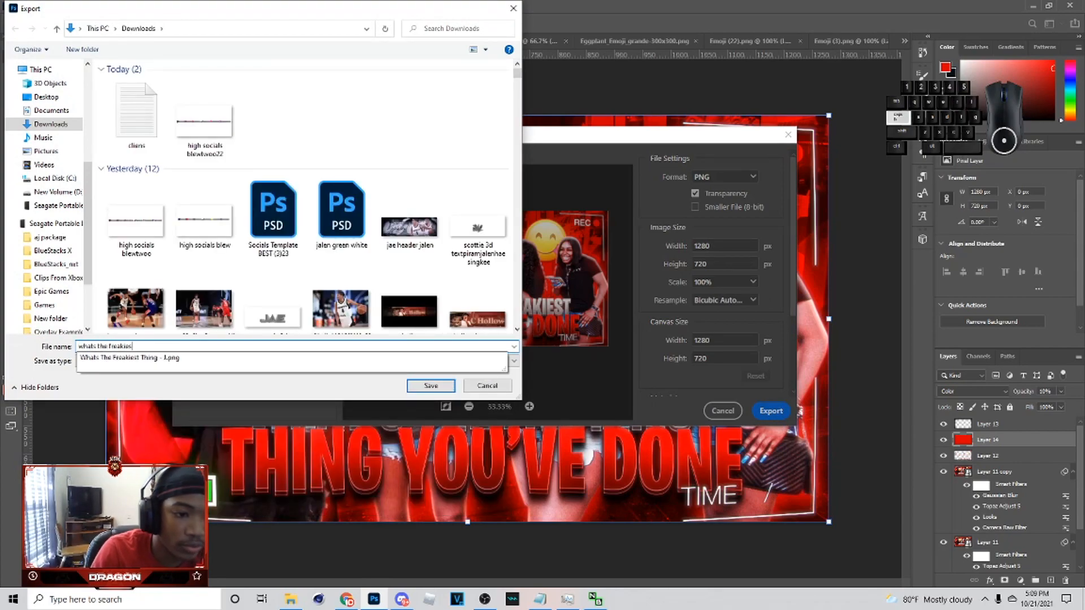
{"action": "type", "text": "t"}
{"action": "key", "text": "Return"}
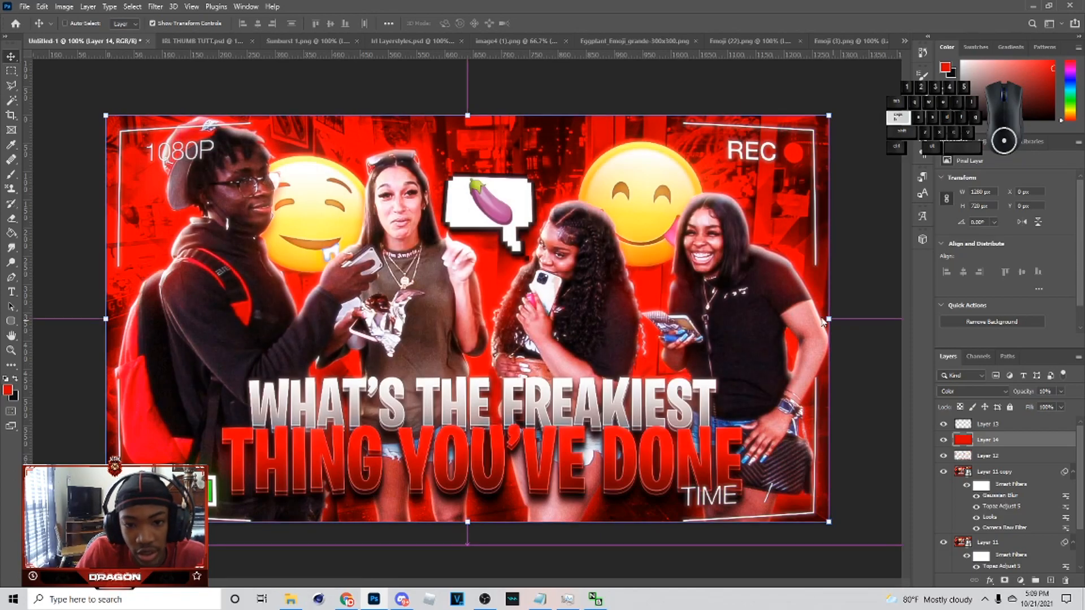
- Save the layered document in the Downloads folder as a Photoshop file named "freaky deakyy psd"
{"action": "key", "text": "ctrl+s"}
{"action": "left_click", "coordinate": [51, 101]}
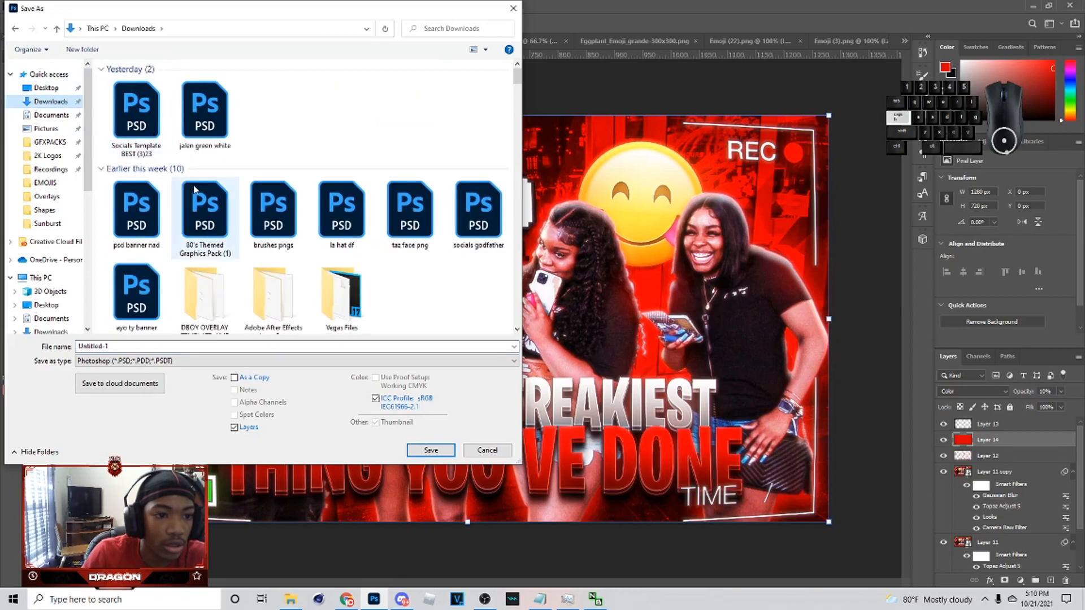
{"action": "double_click", "coordinate": [178, 345]}
{"action": "type", "text": "fre"}
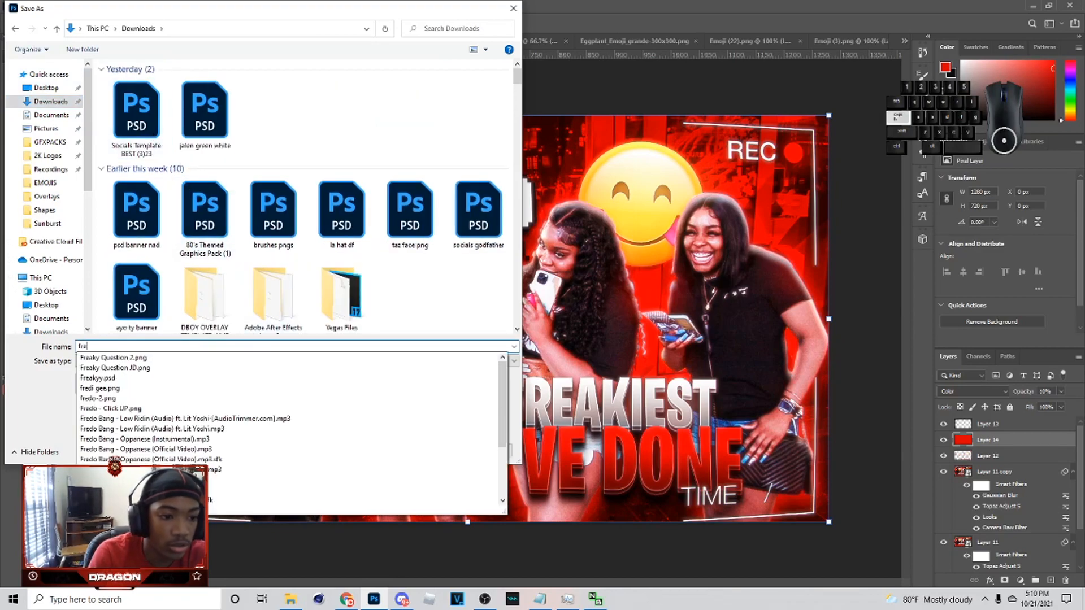
{"action": "type", "text": "aky dr"}
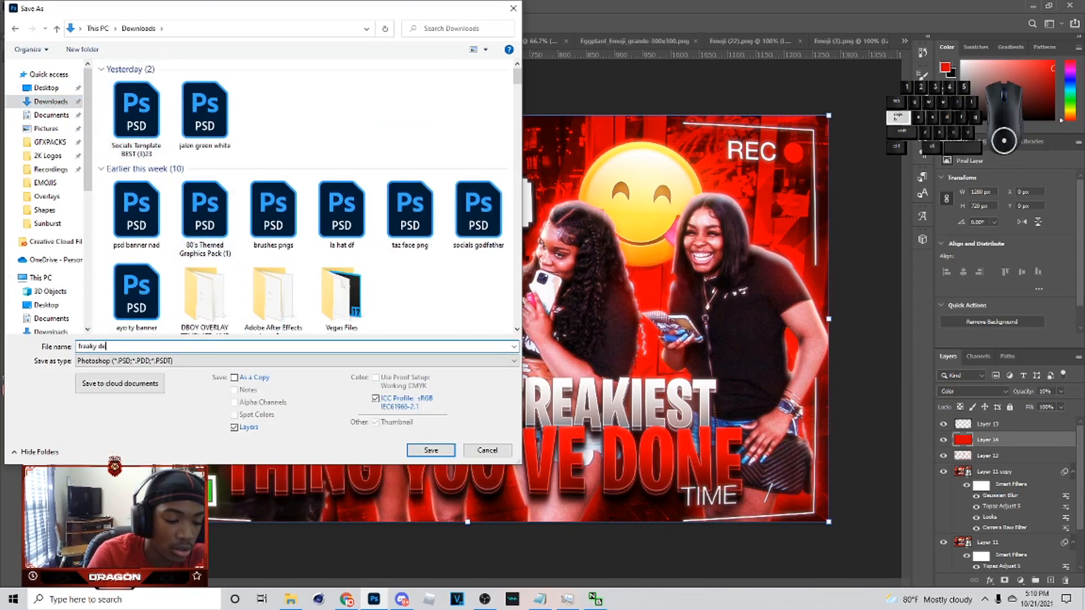
{"action": "type", "text": "akyy psd"}
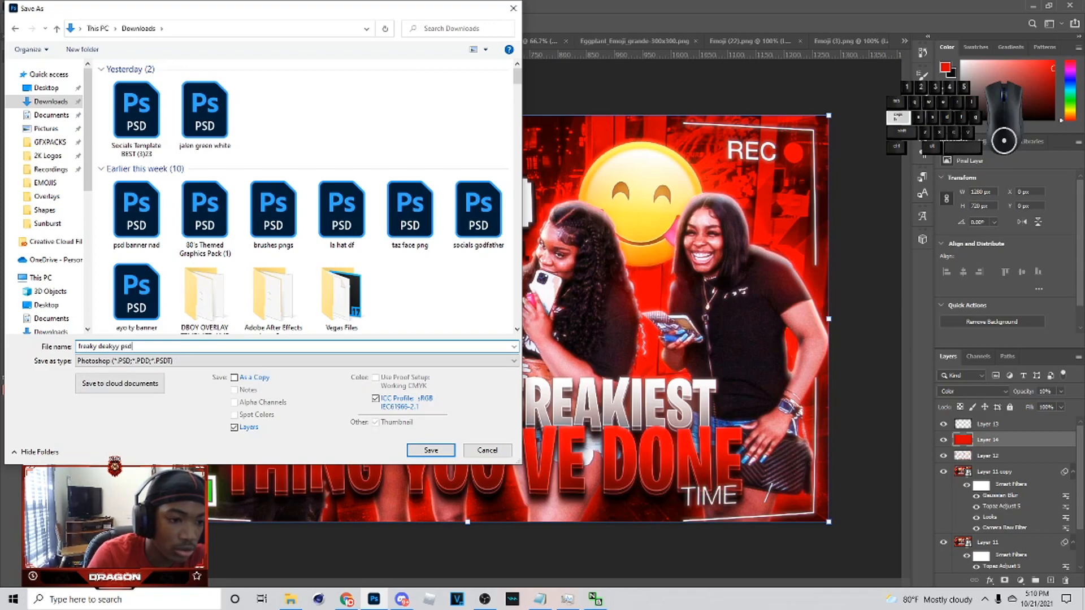
{"action": "key", "text": "Return"}
{"action": "left_click", "coordinate": [668, 173]}
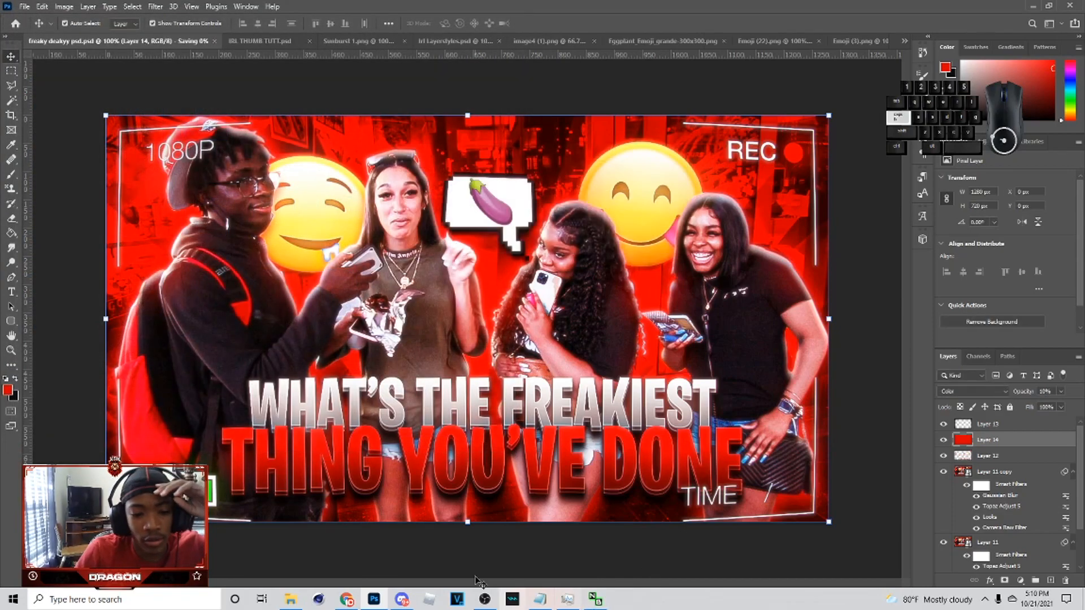
{"action": "left_click", "coordinate": [484, 599]}
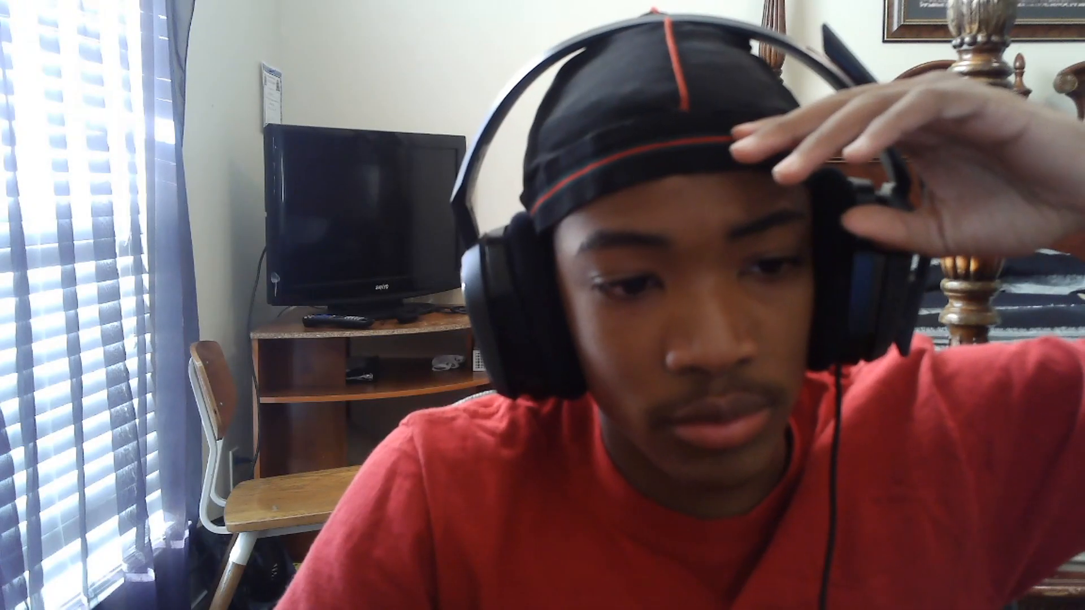